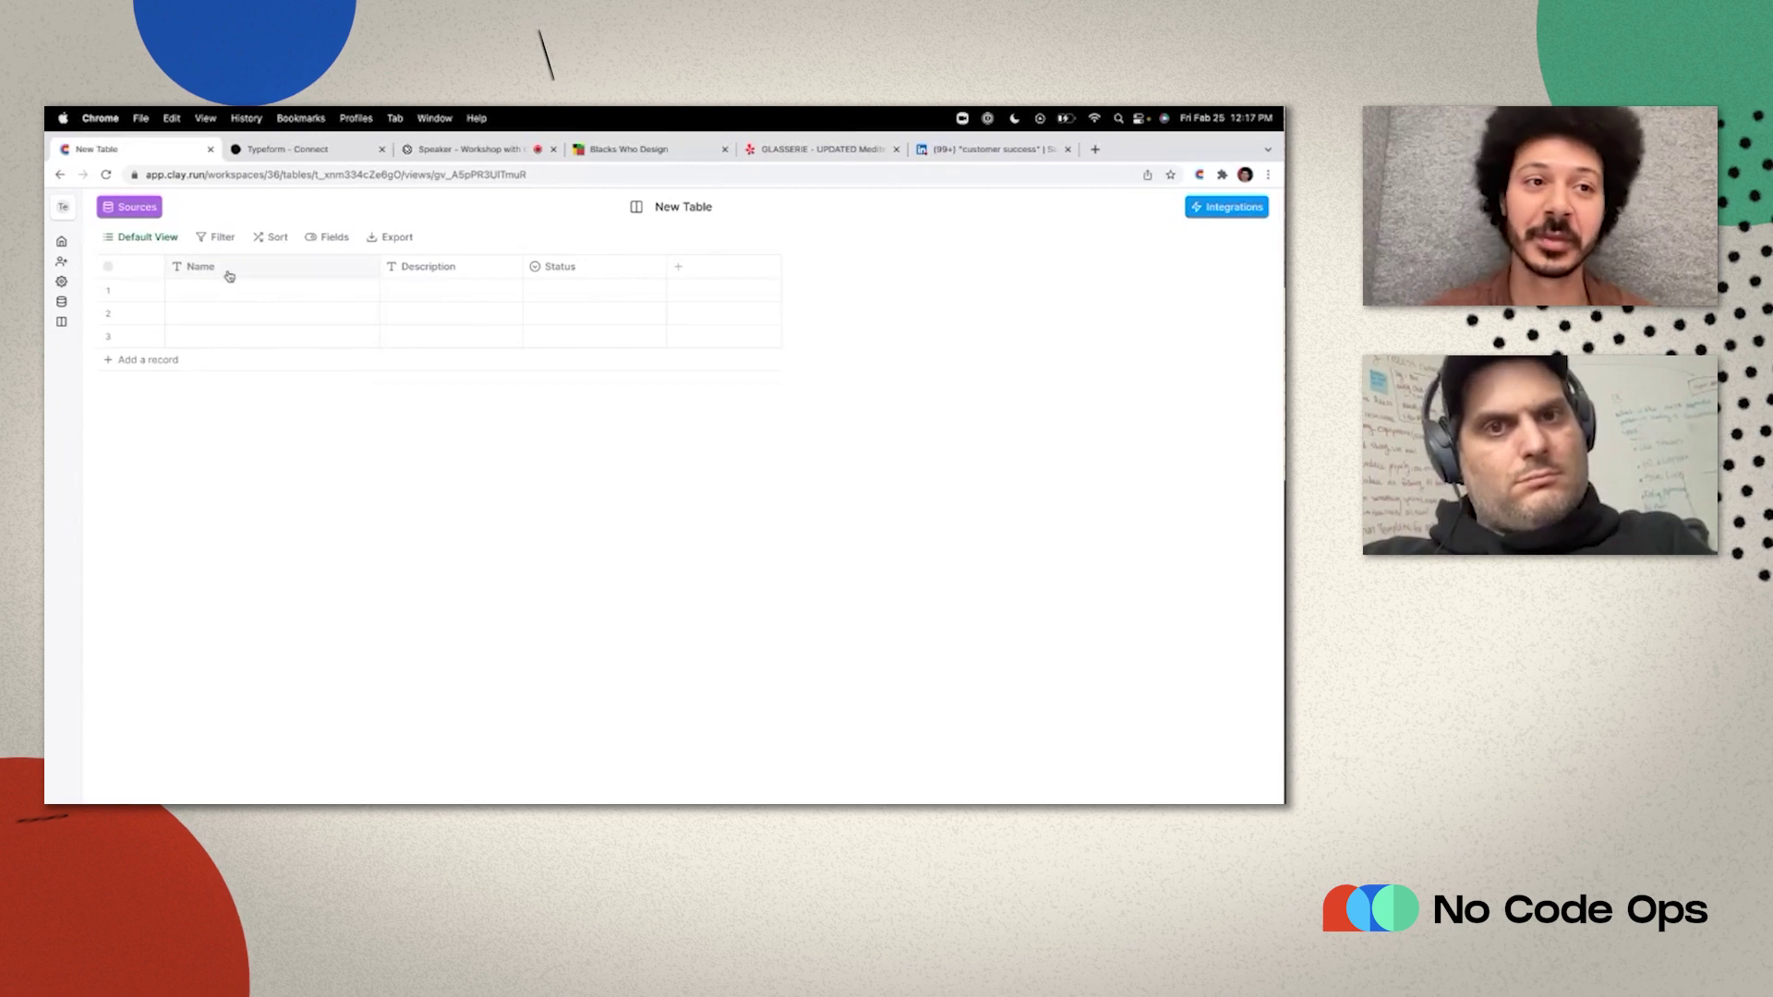
# Add a New Webhook Source to the Clay table and copy its webhook URL.
pyautogui.click(154, 215)
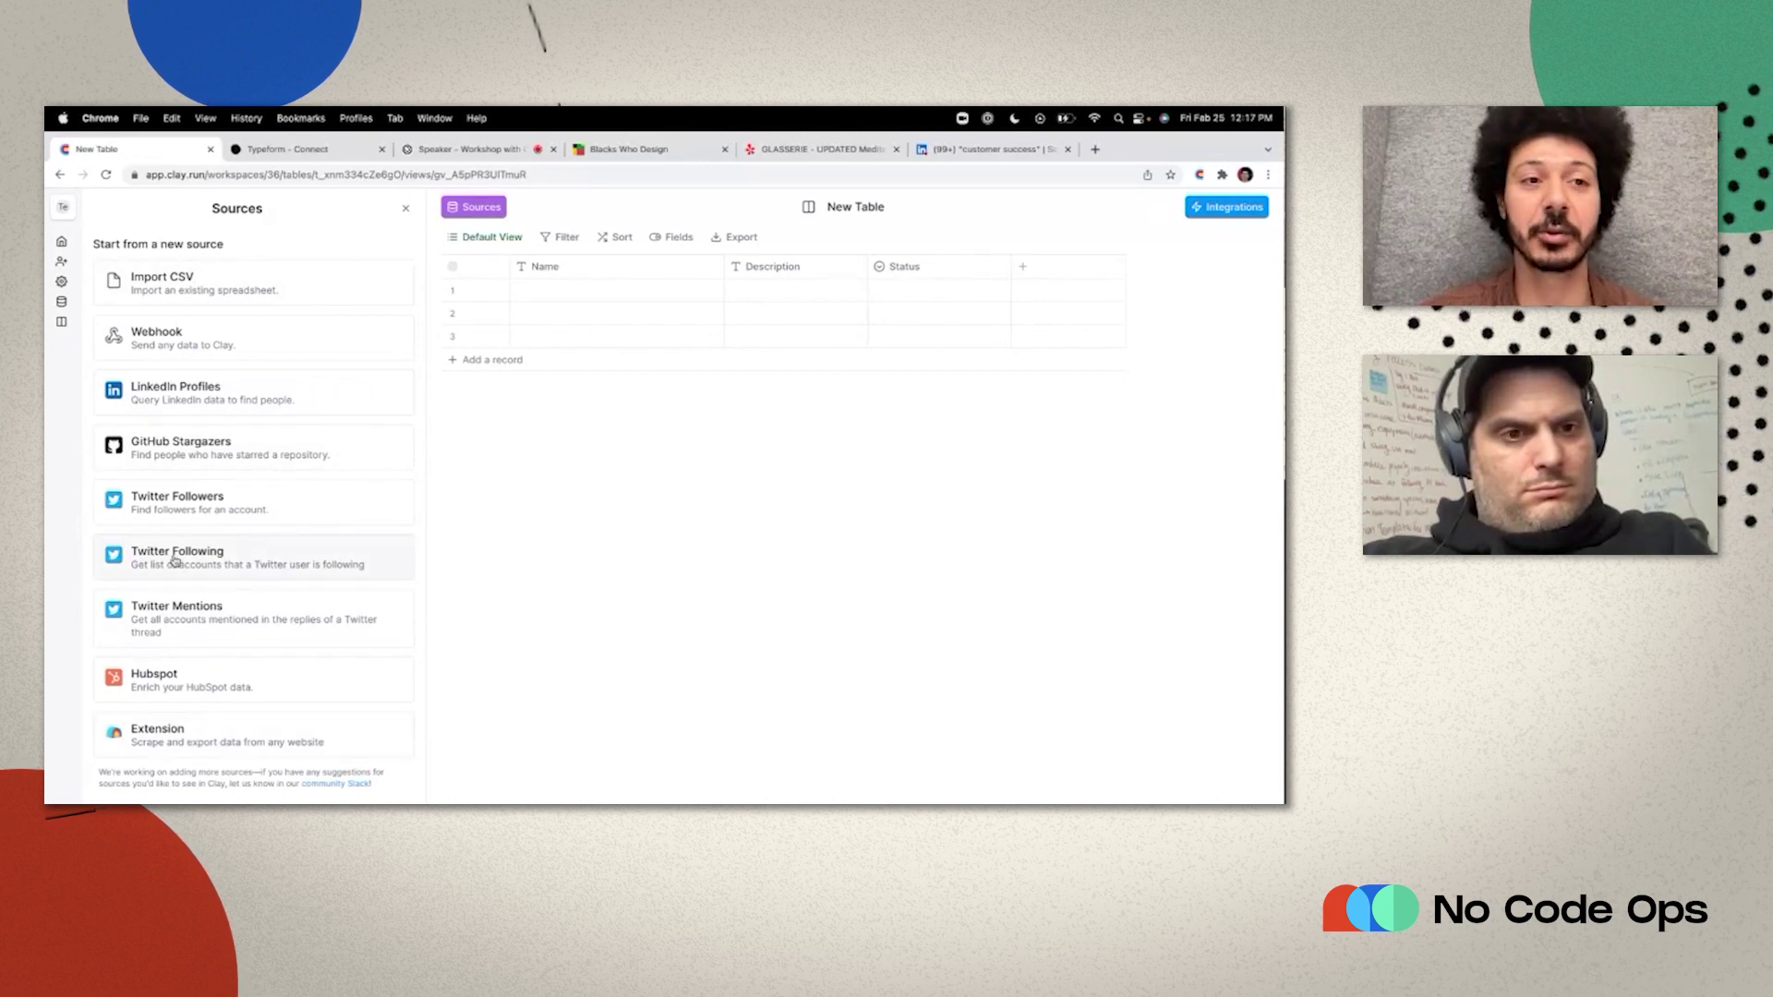
pyautogui.click(144, 358)
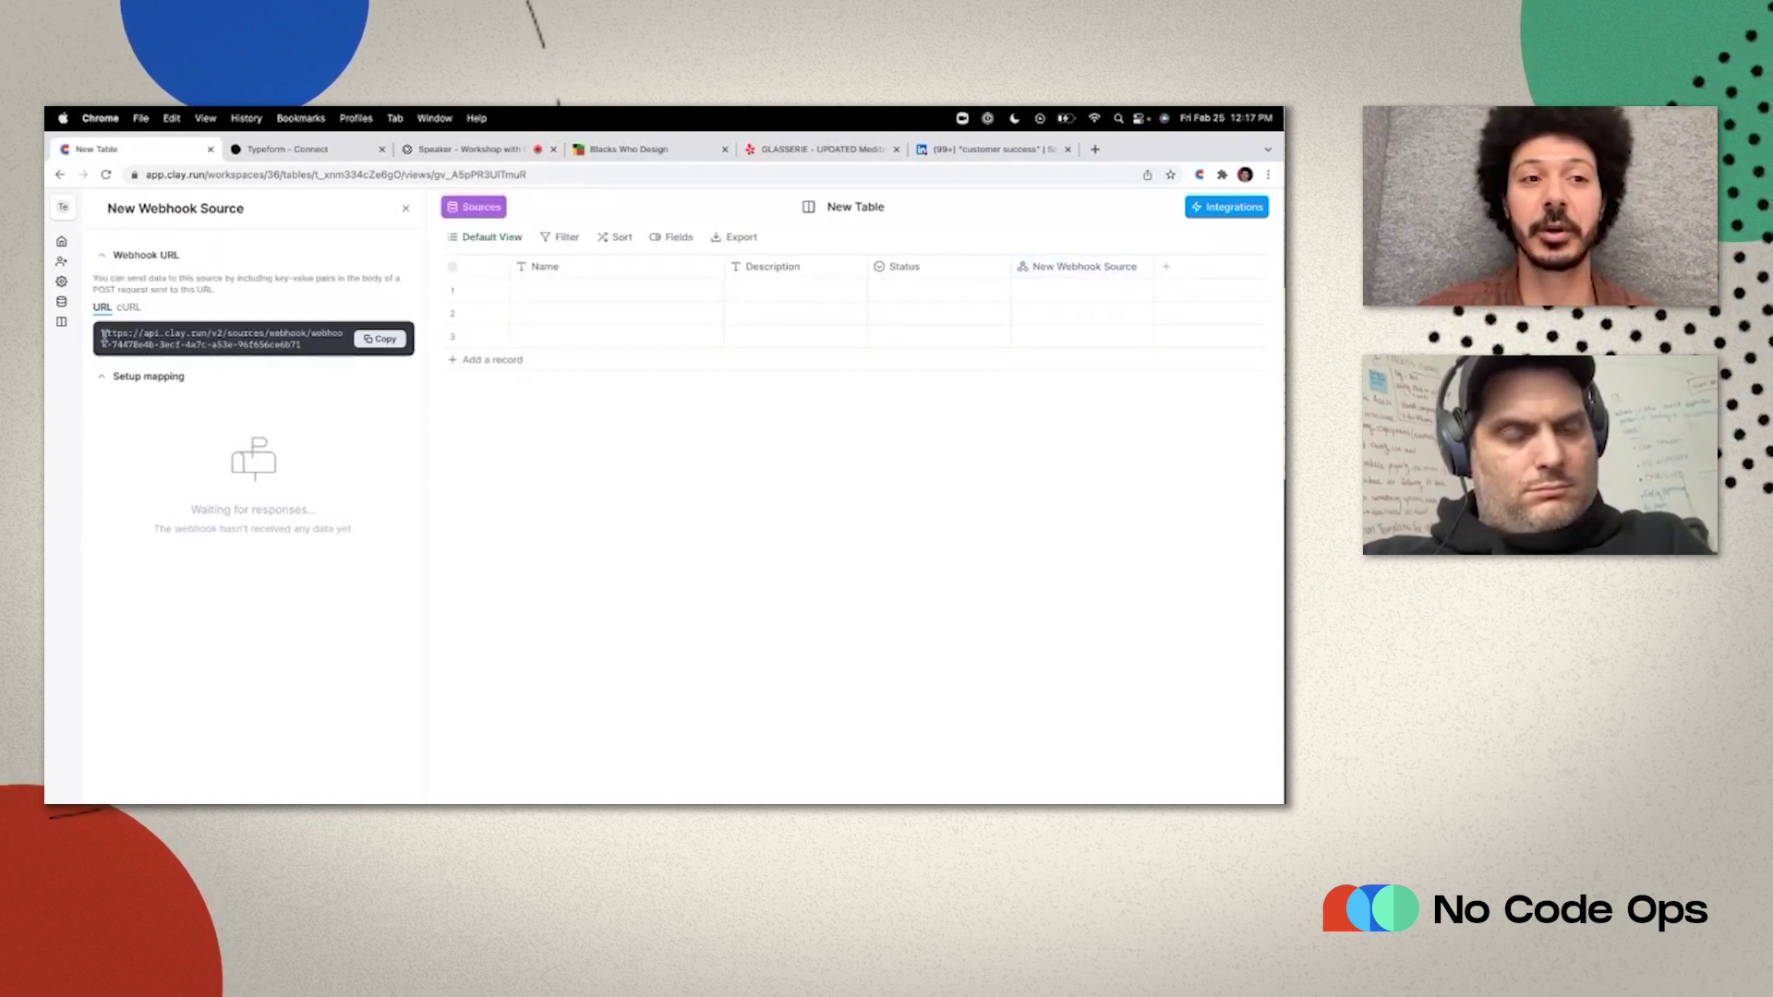
pyautogui.click(373, 340)
pyautogui.click(315, 149)
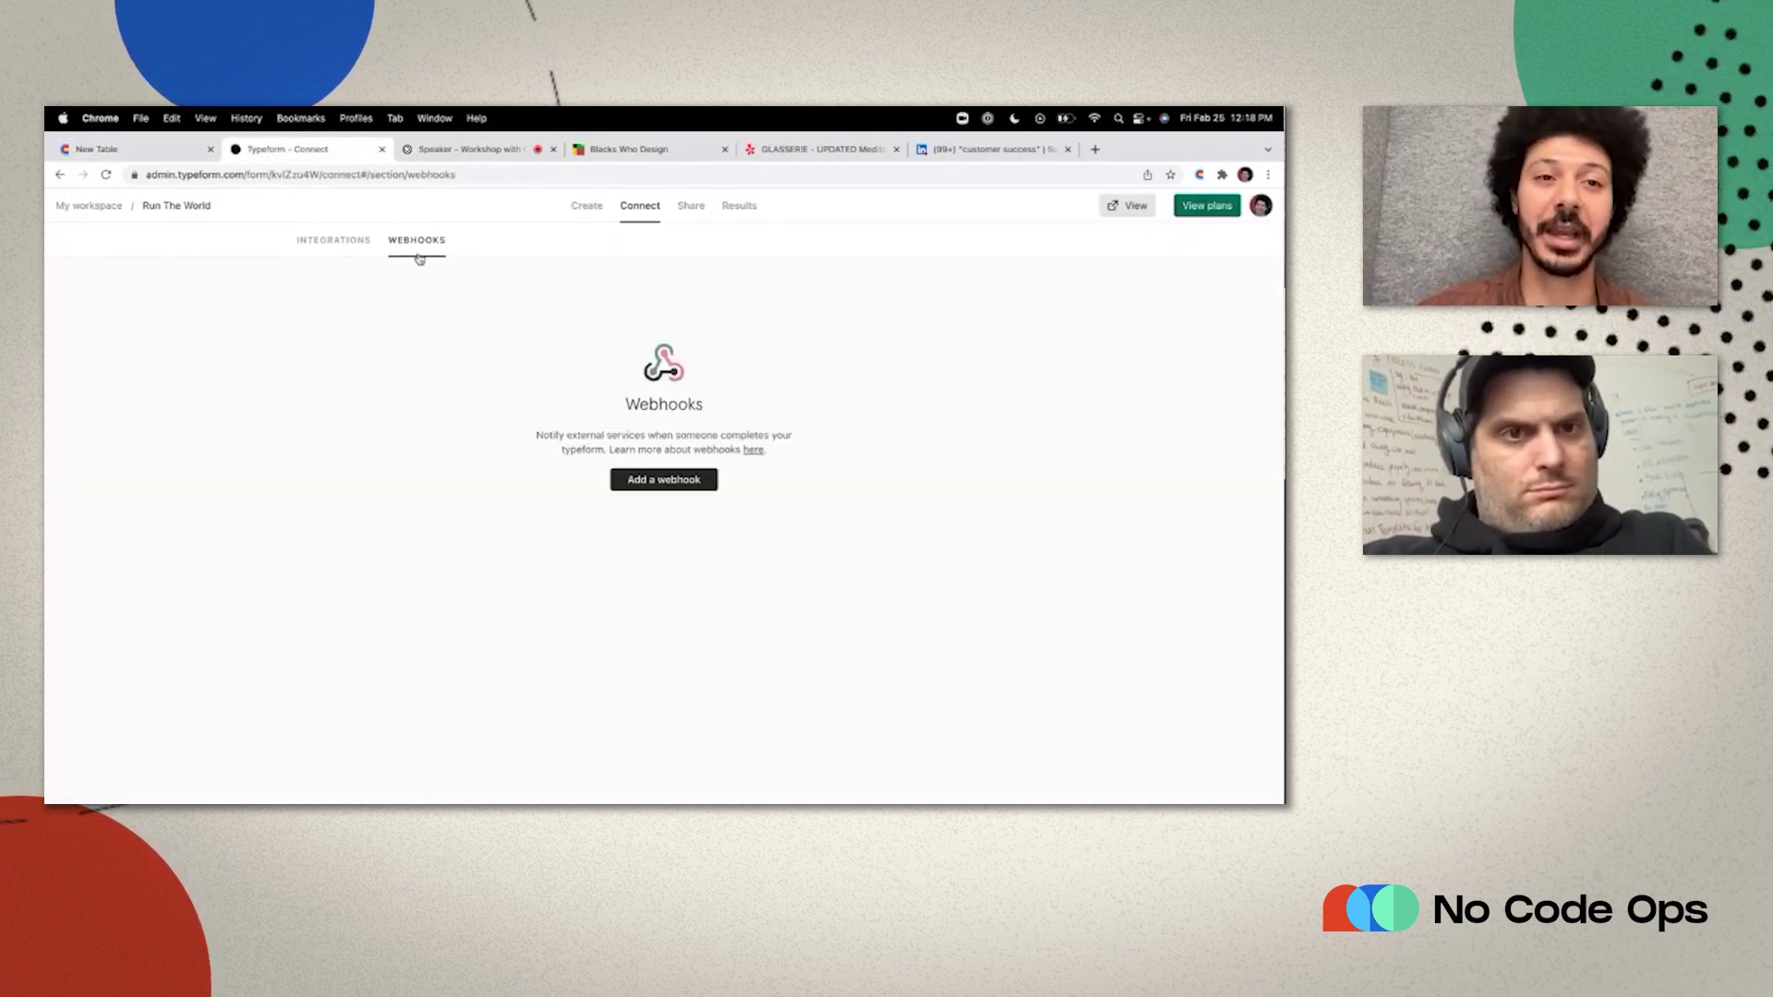
# Add a Typeform webhook pointing to the copied Clay URL and turn it on.
pyautogui.click(642, 490)
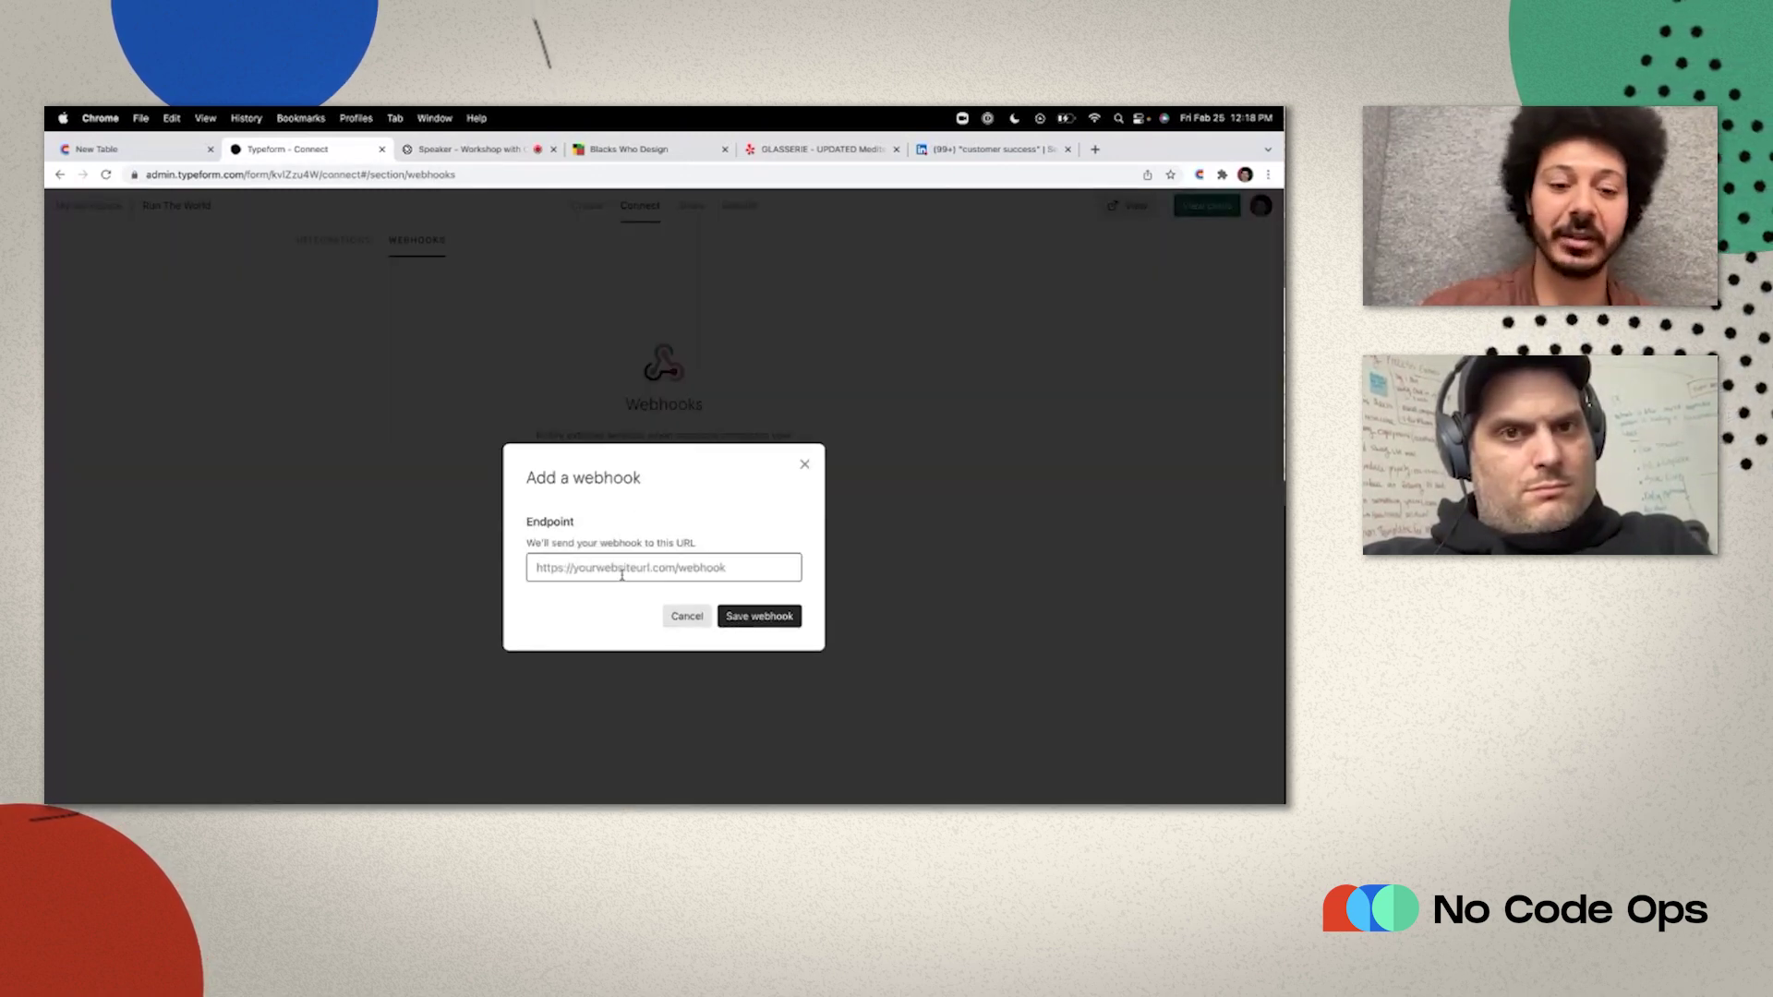
pyautogui.press('super+v')
pyautogui.click(736, 616)
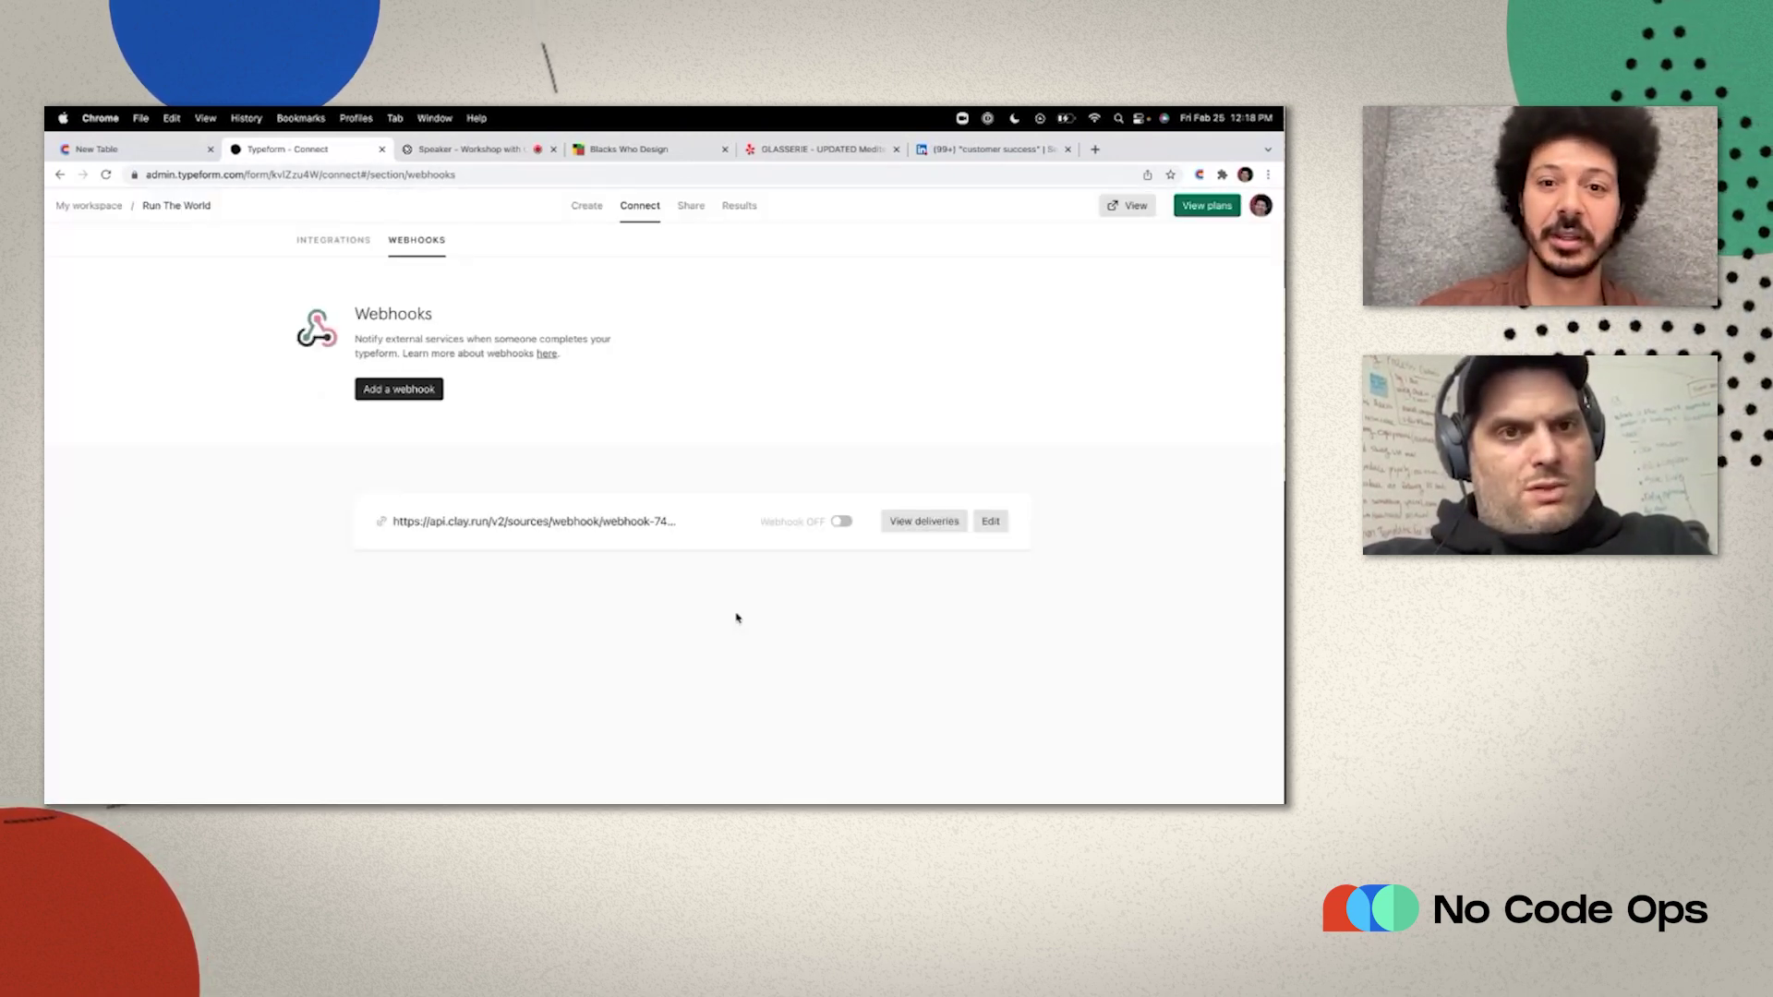
pyautogui.click(841, 523)
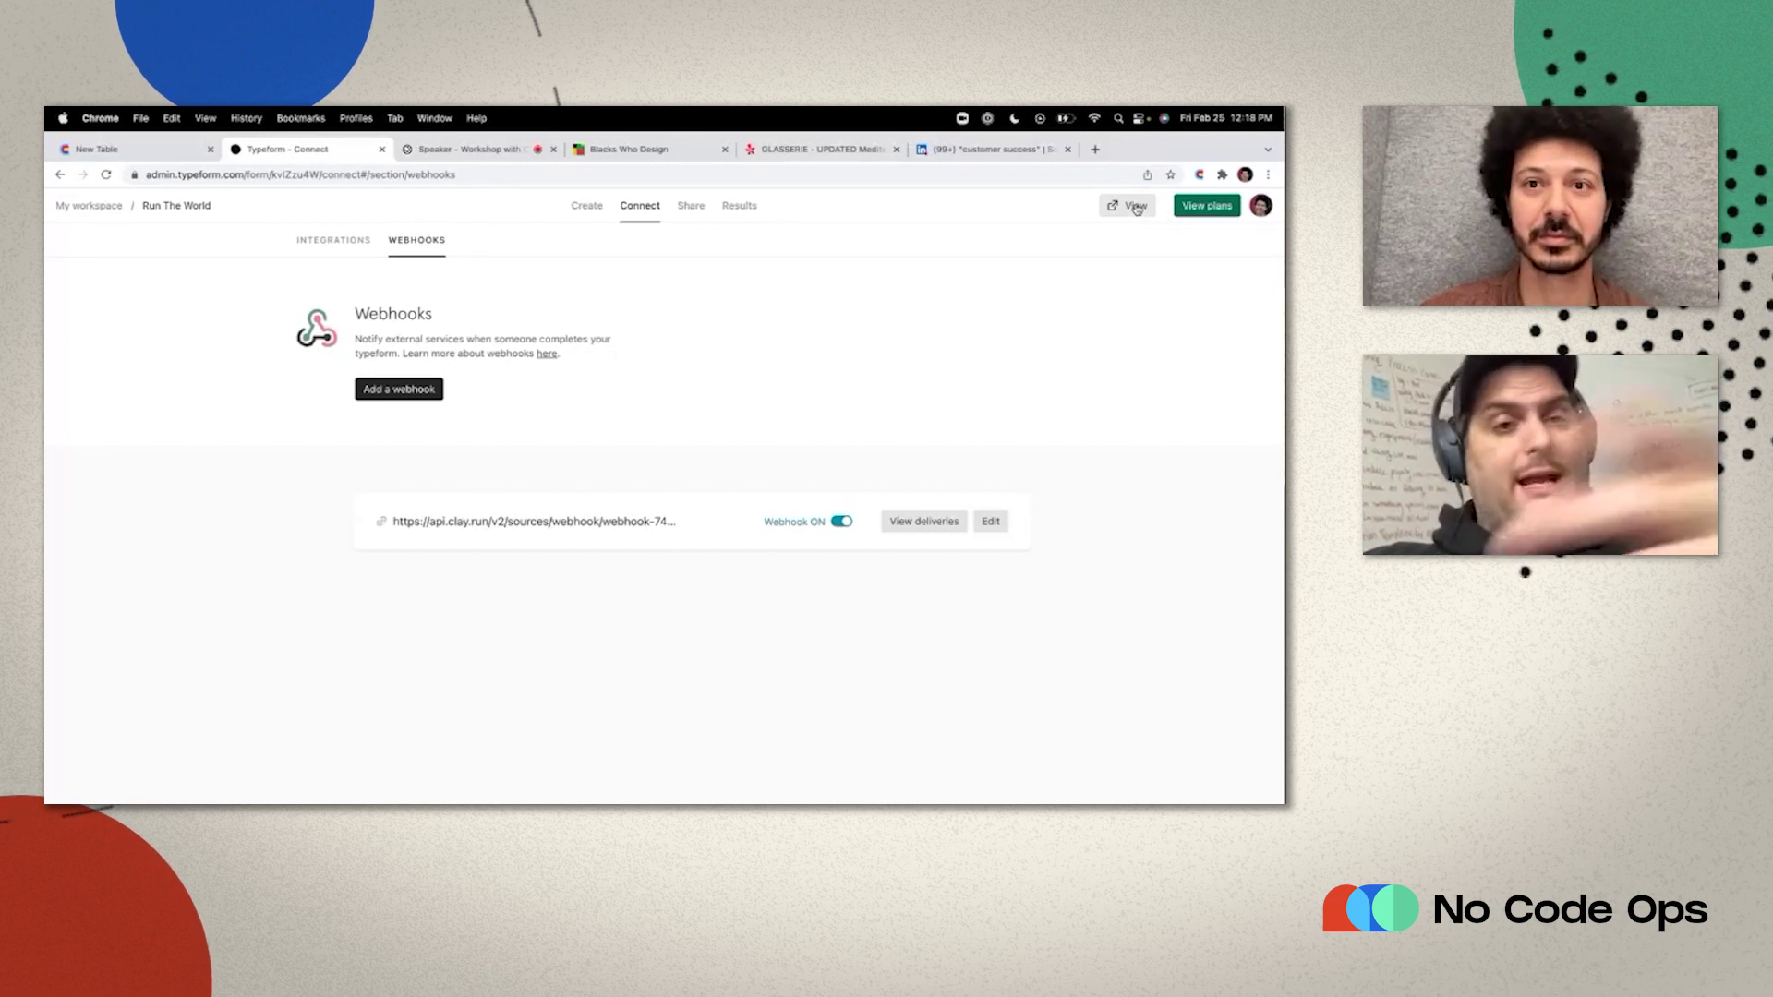
# Submit a test email address through the live form and return to Clay.
pyautogui.click(1135, 206)
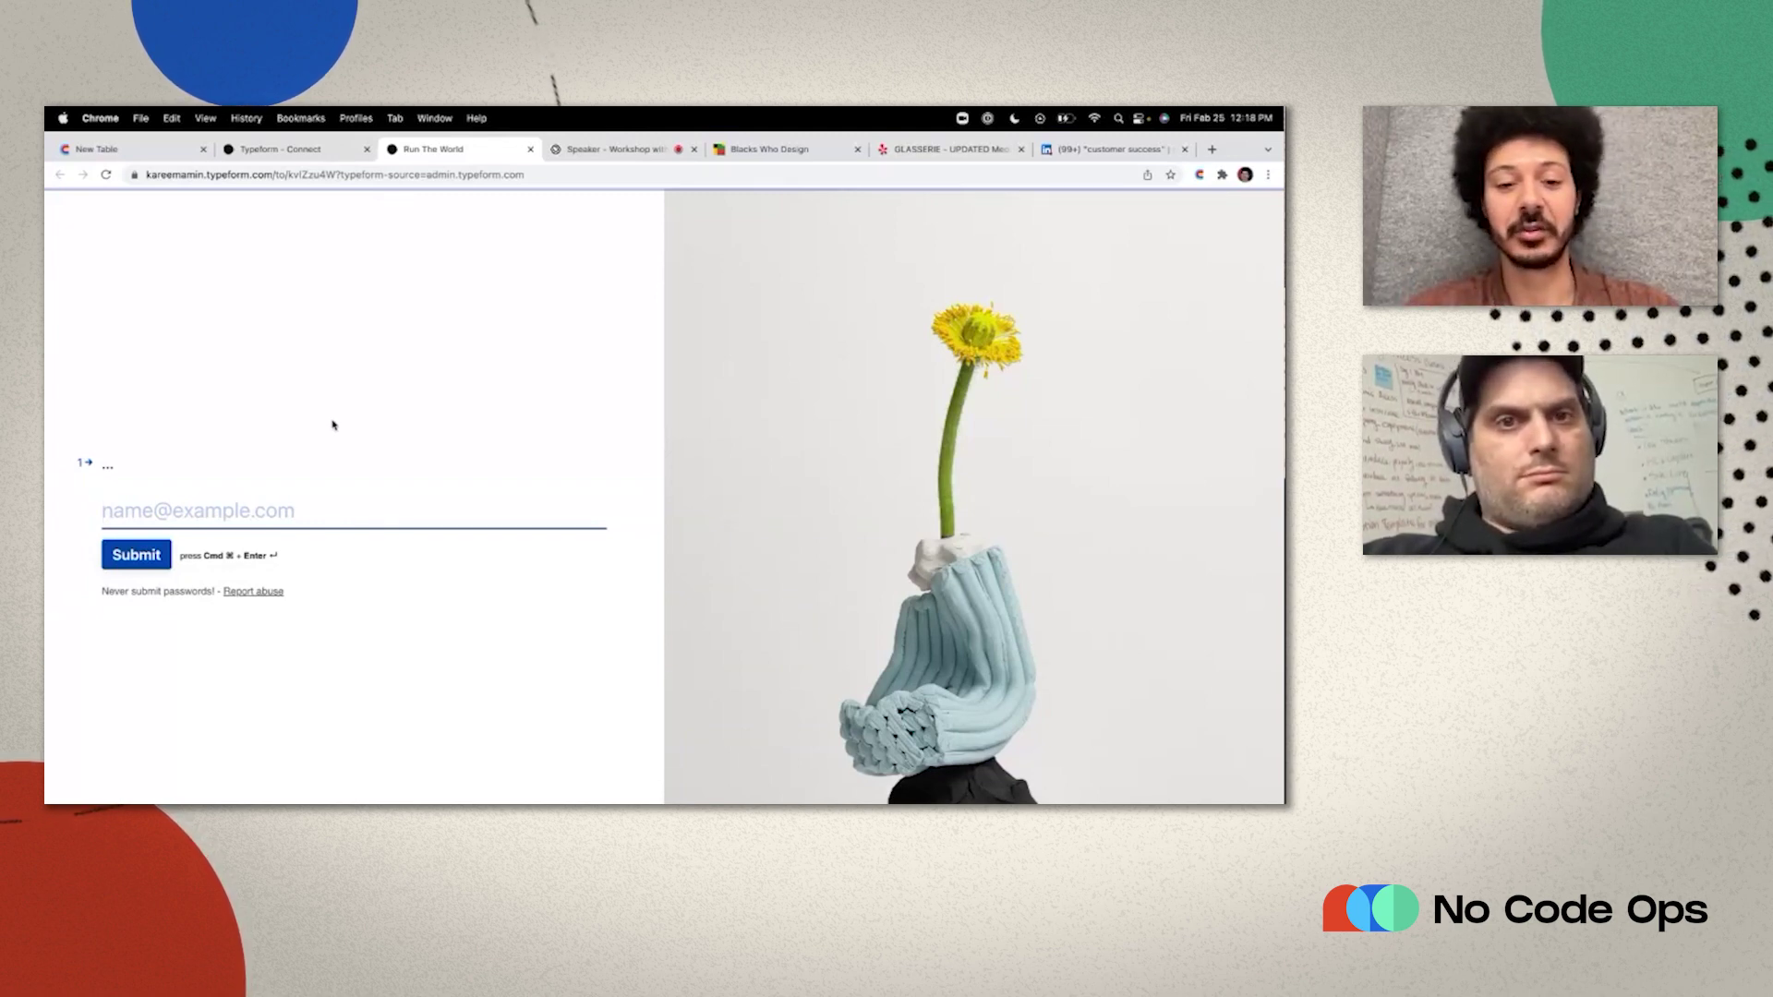
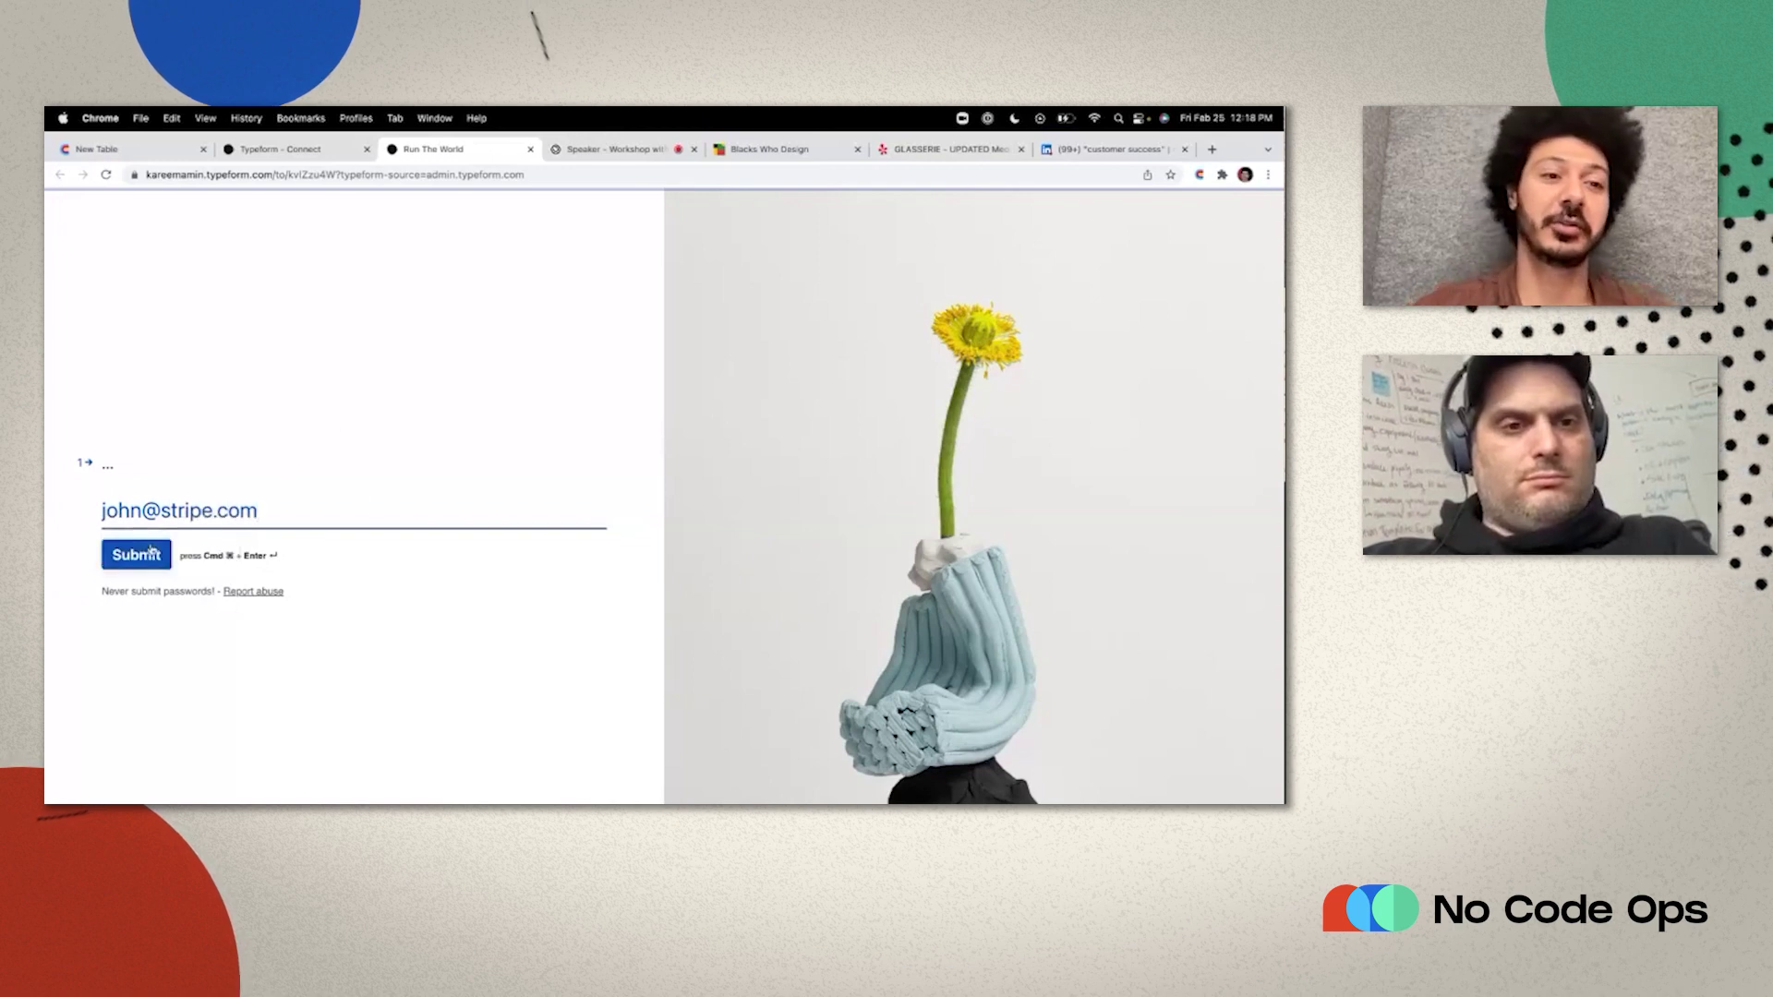
pyautogui.click(139, 558)
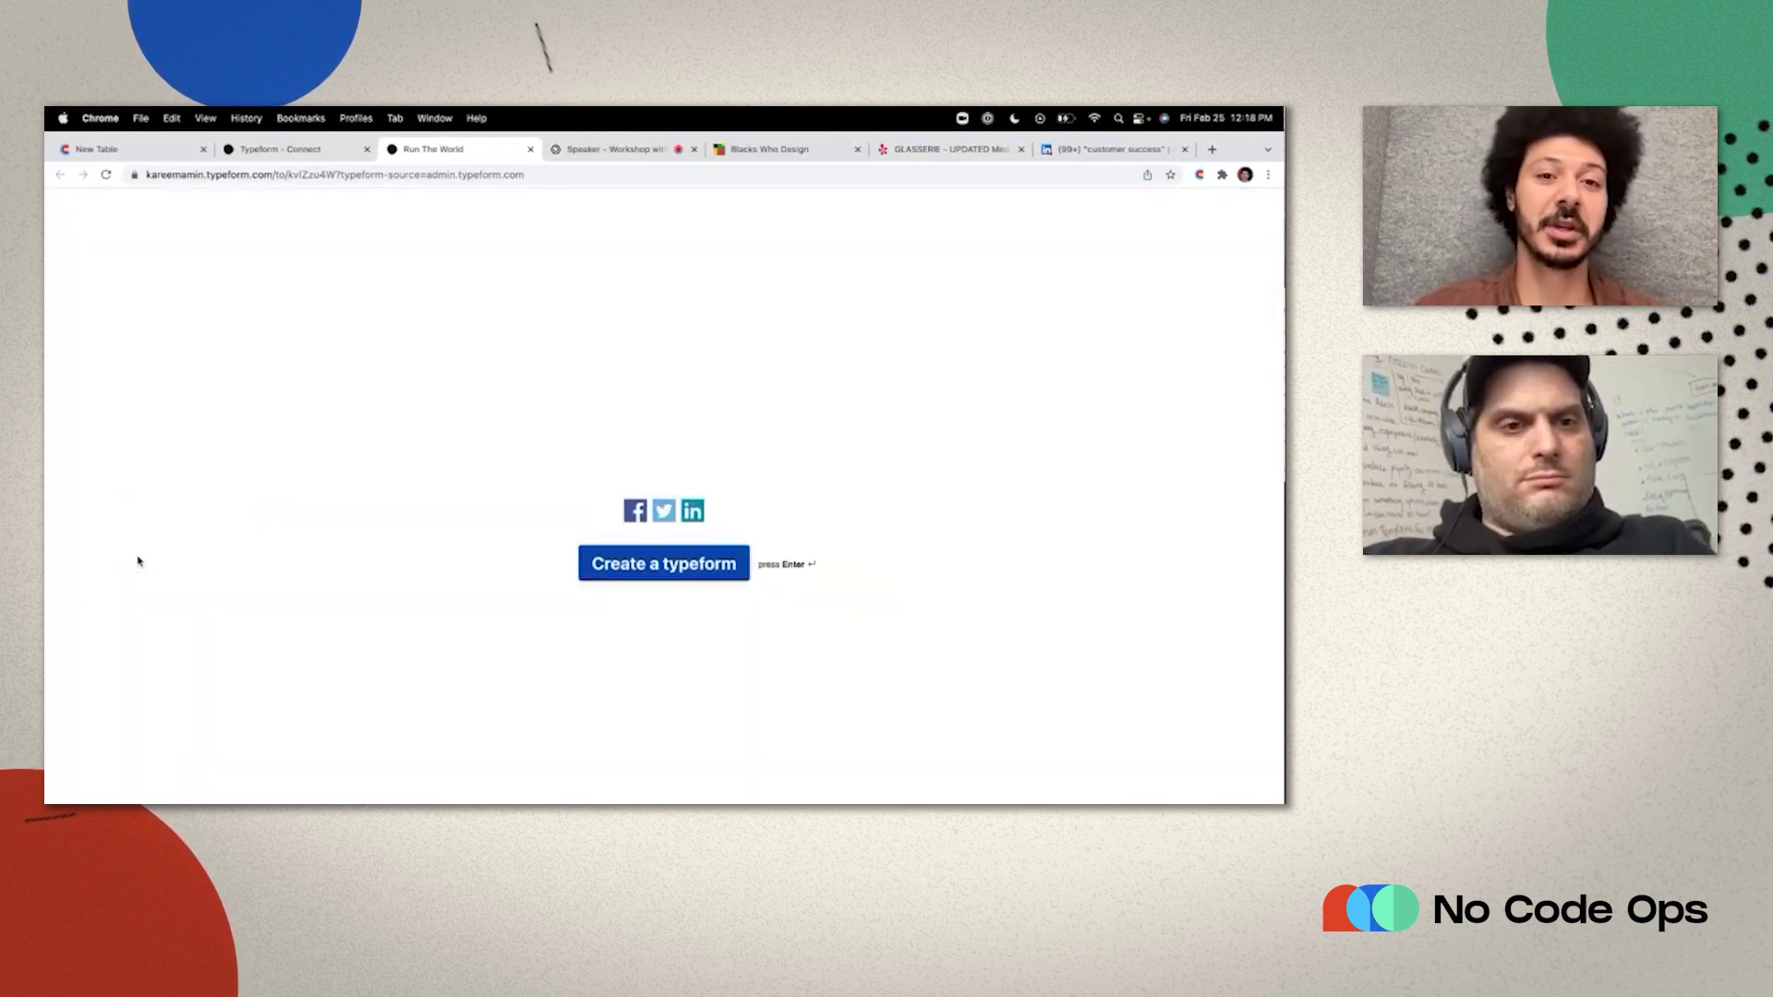
pyautogui.click(168, 158)
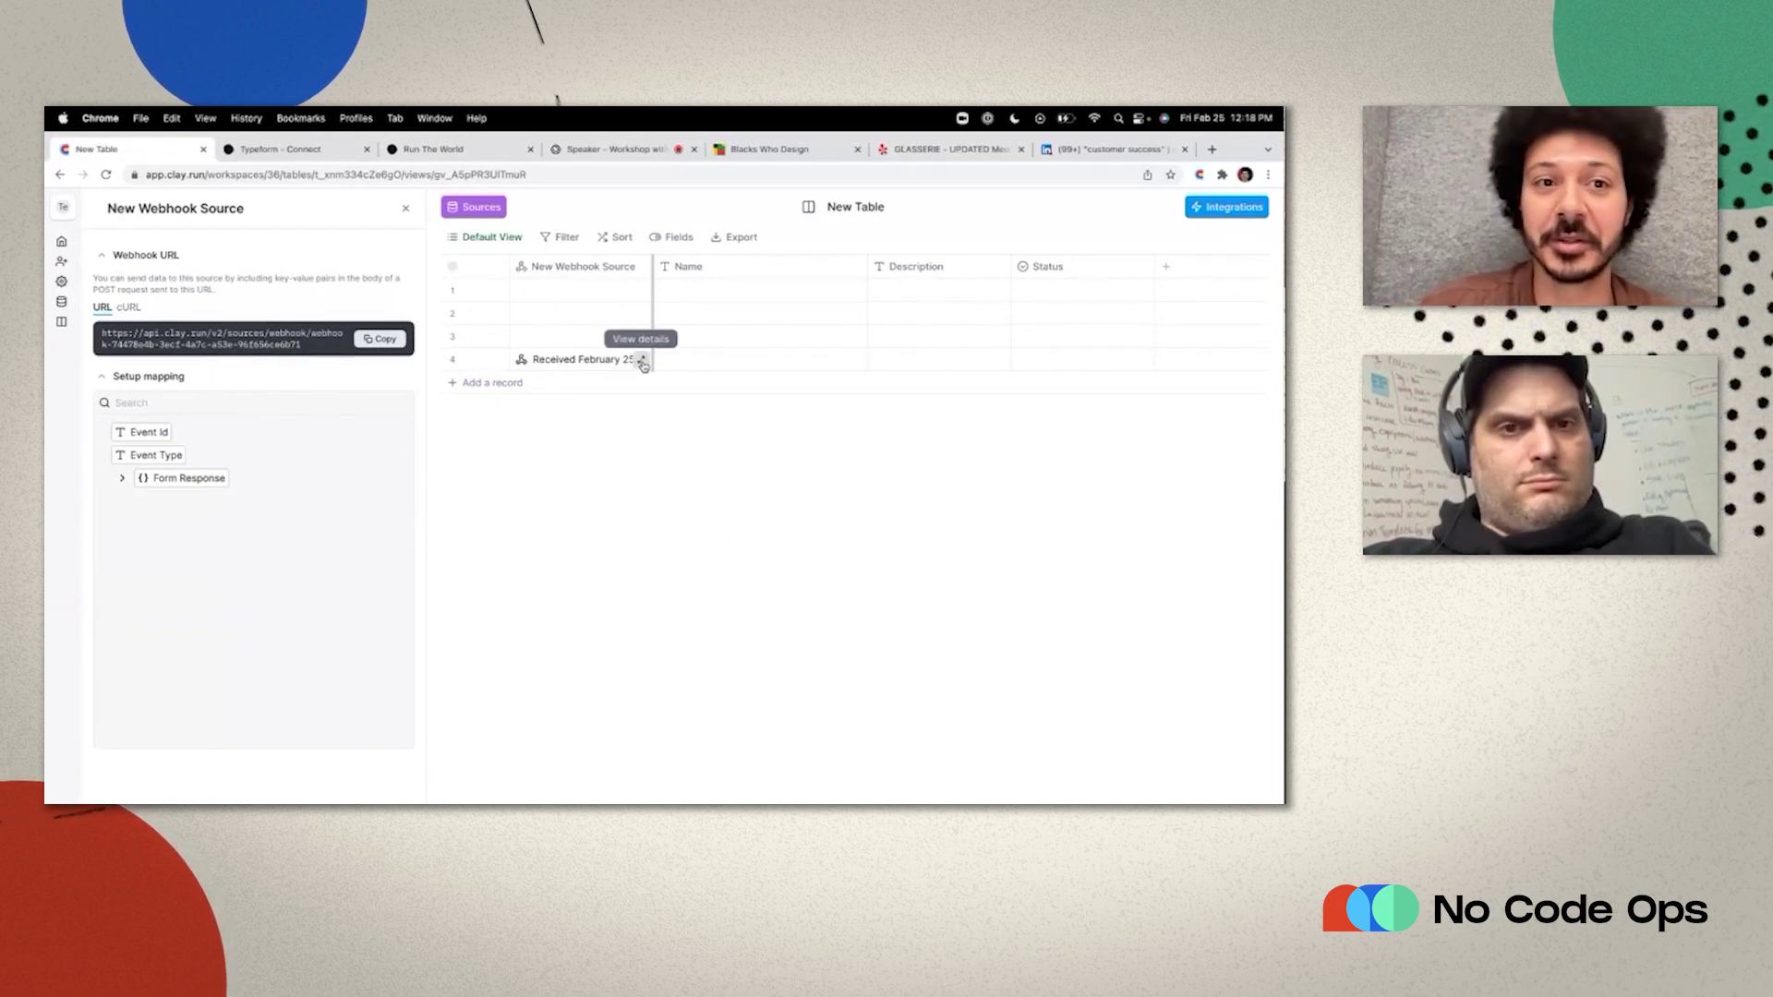
# Map row 4's Form Response email answer into a new Email column.
pyautogui.click(405, 208)
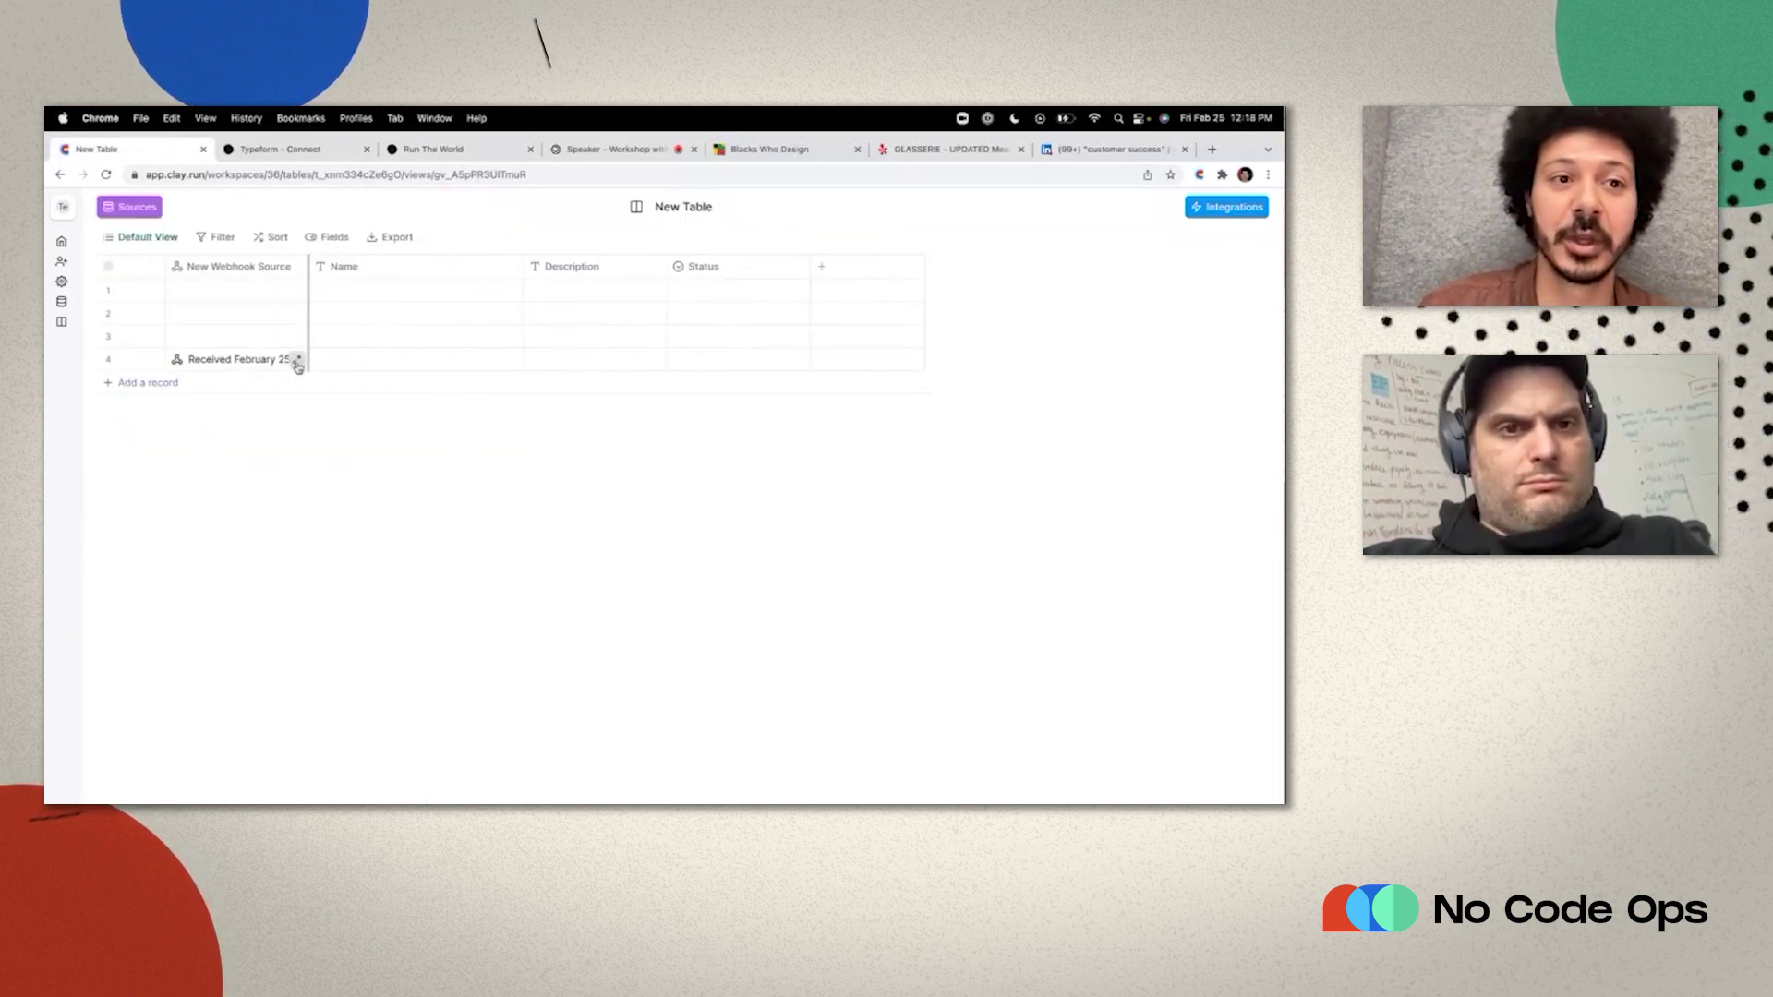
pyautogui.click(297, 362)
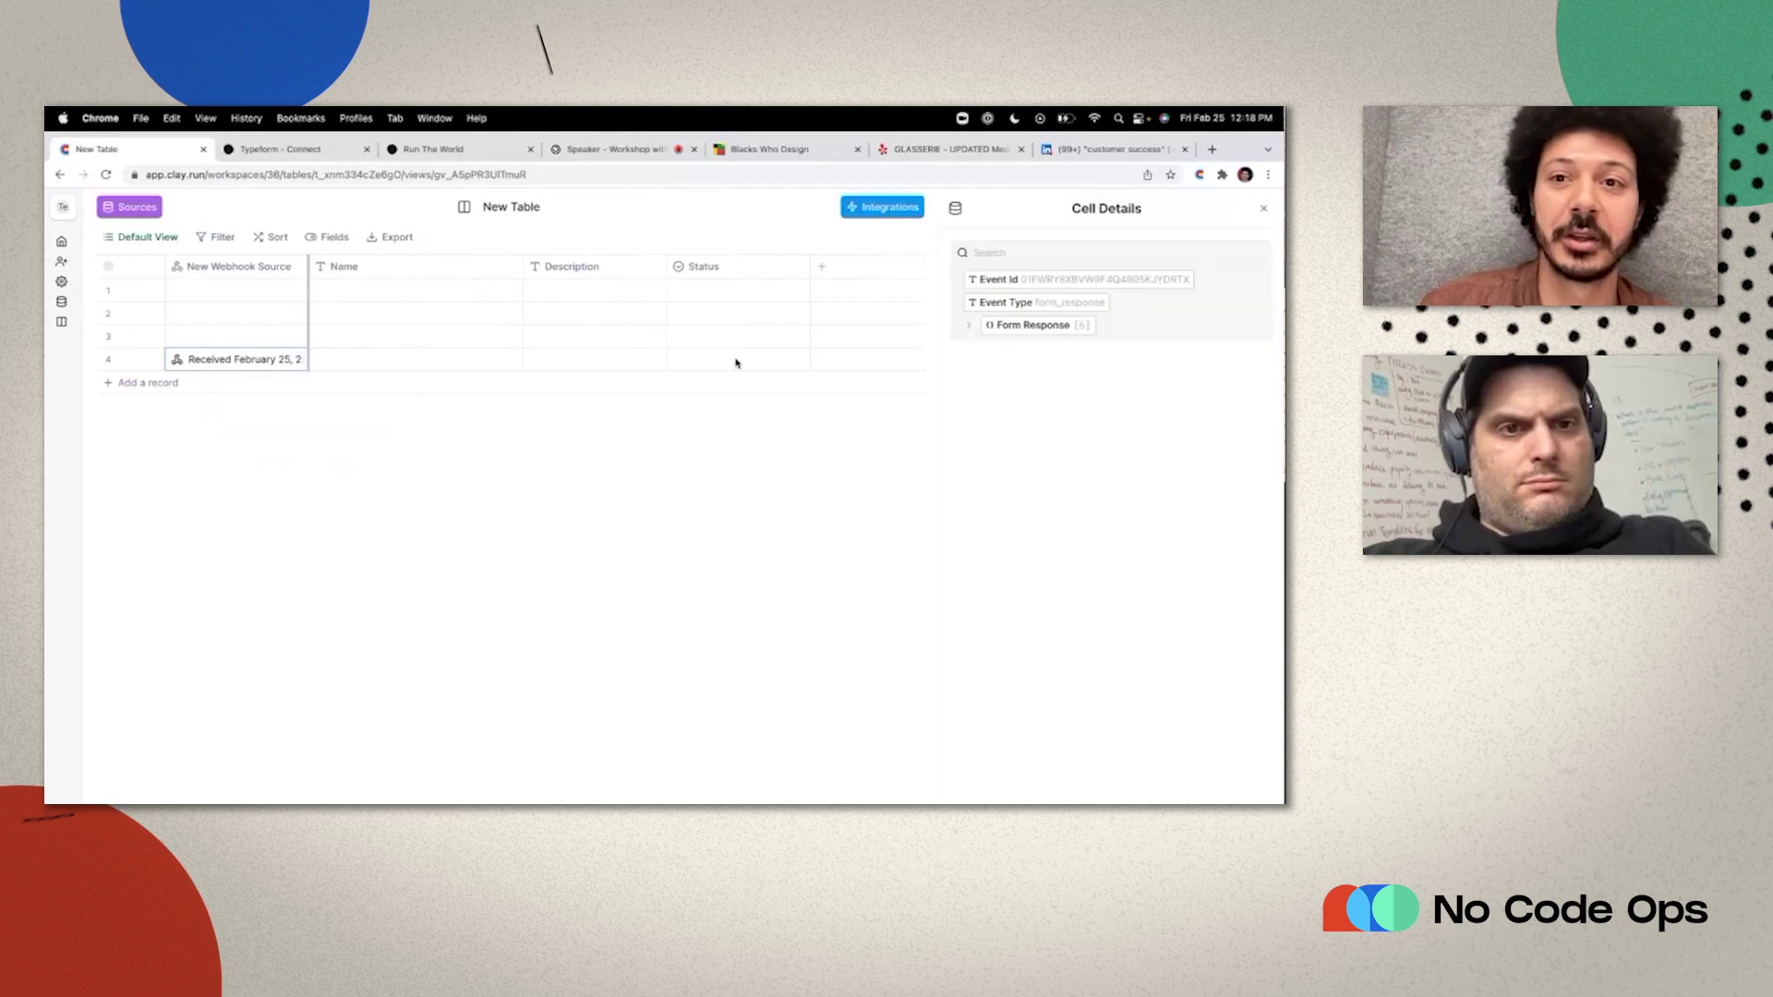
pyautogui.click(968, 329)
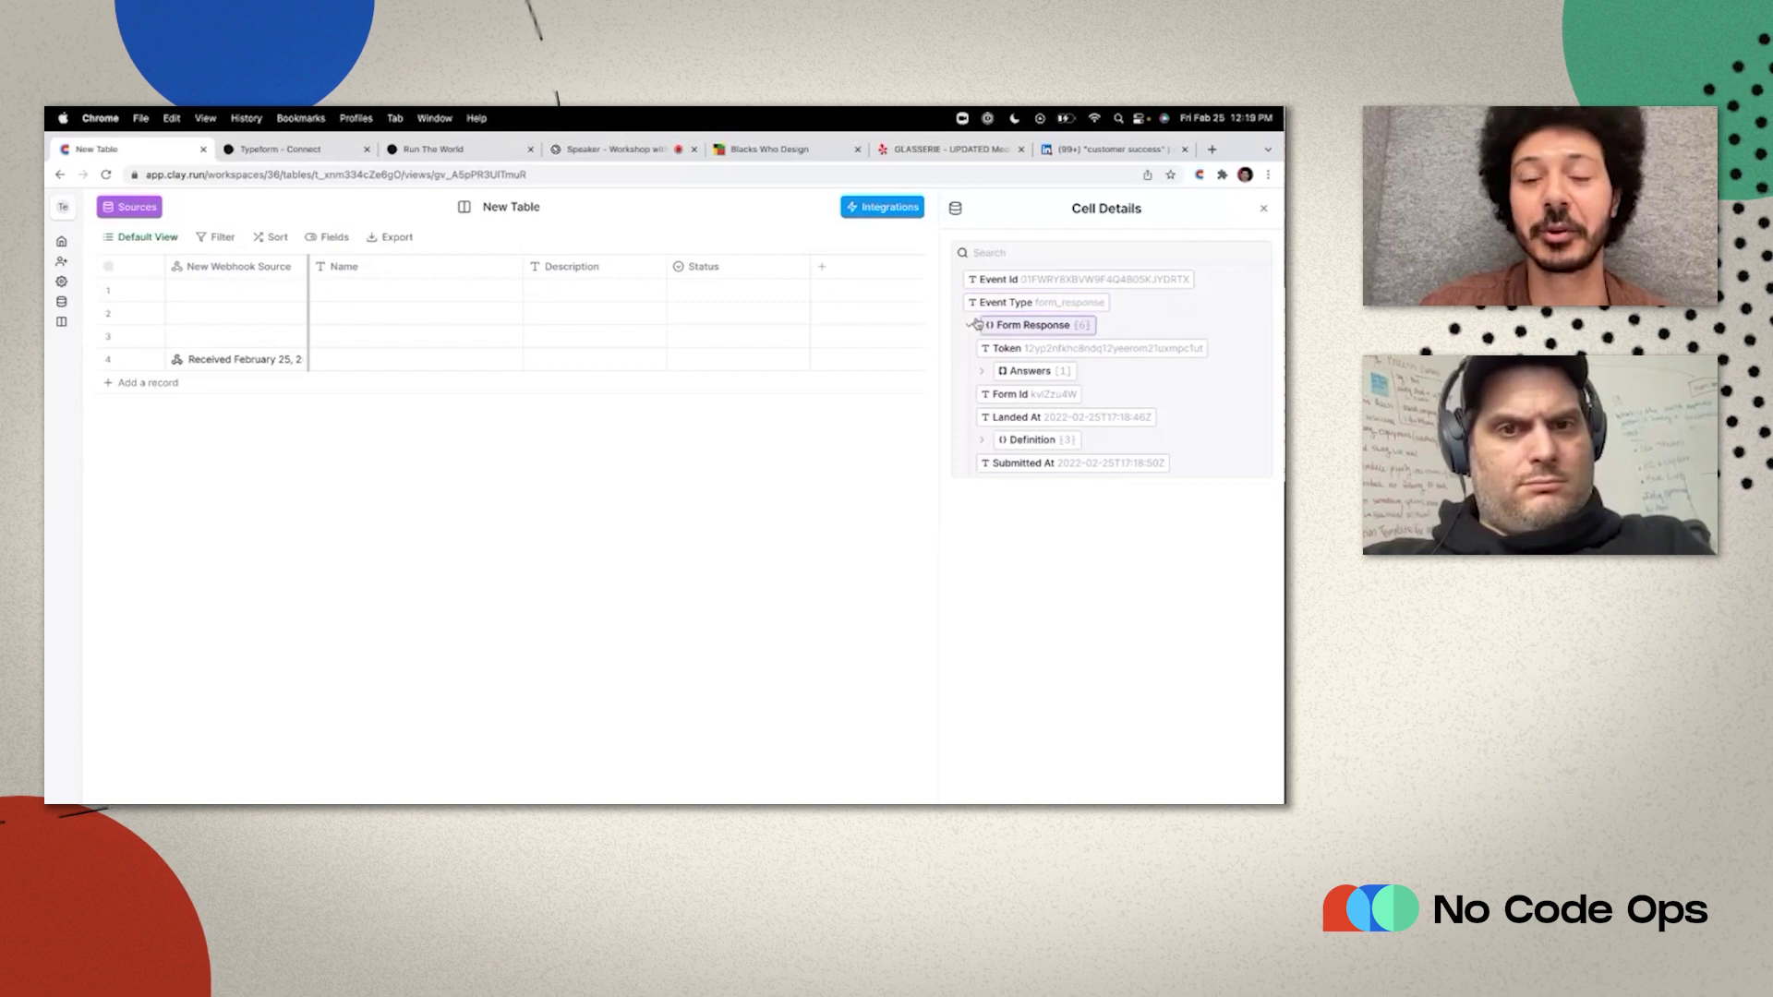
pyautogui.click(984, 373)
pyautogui.click(996, 396)
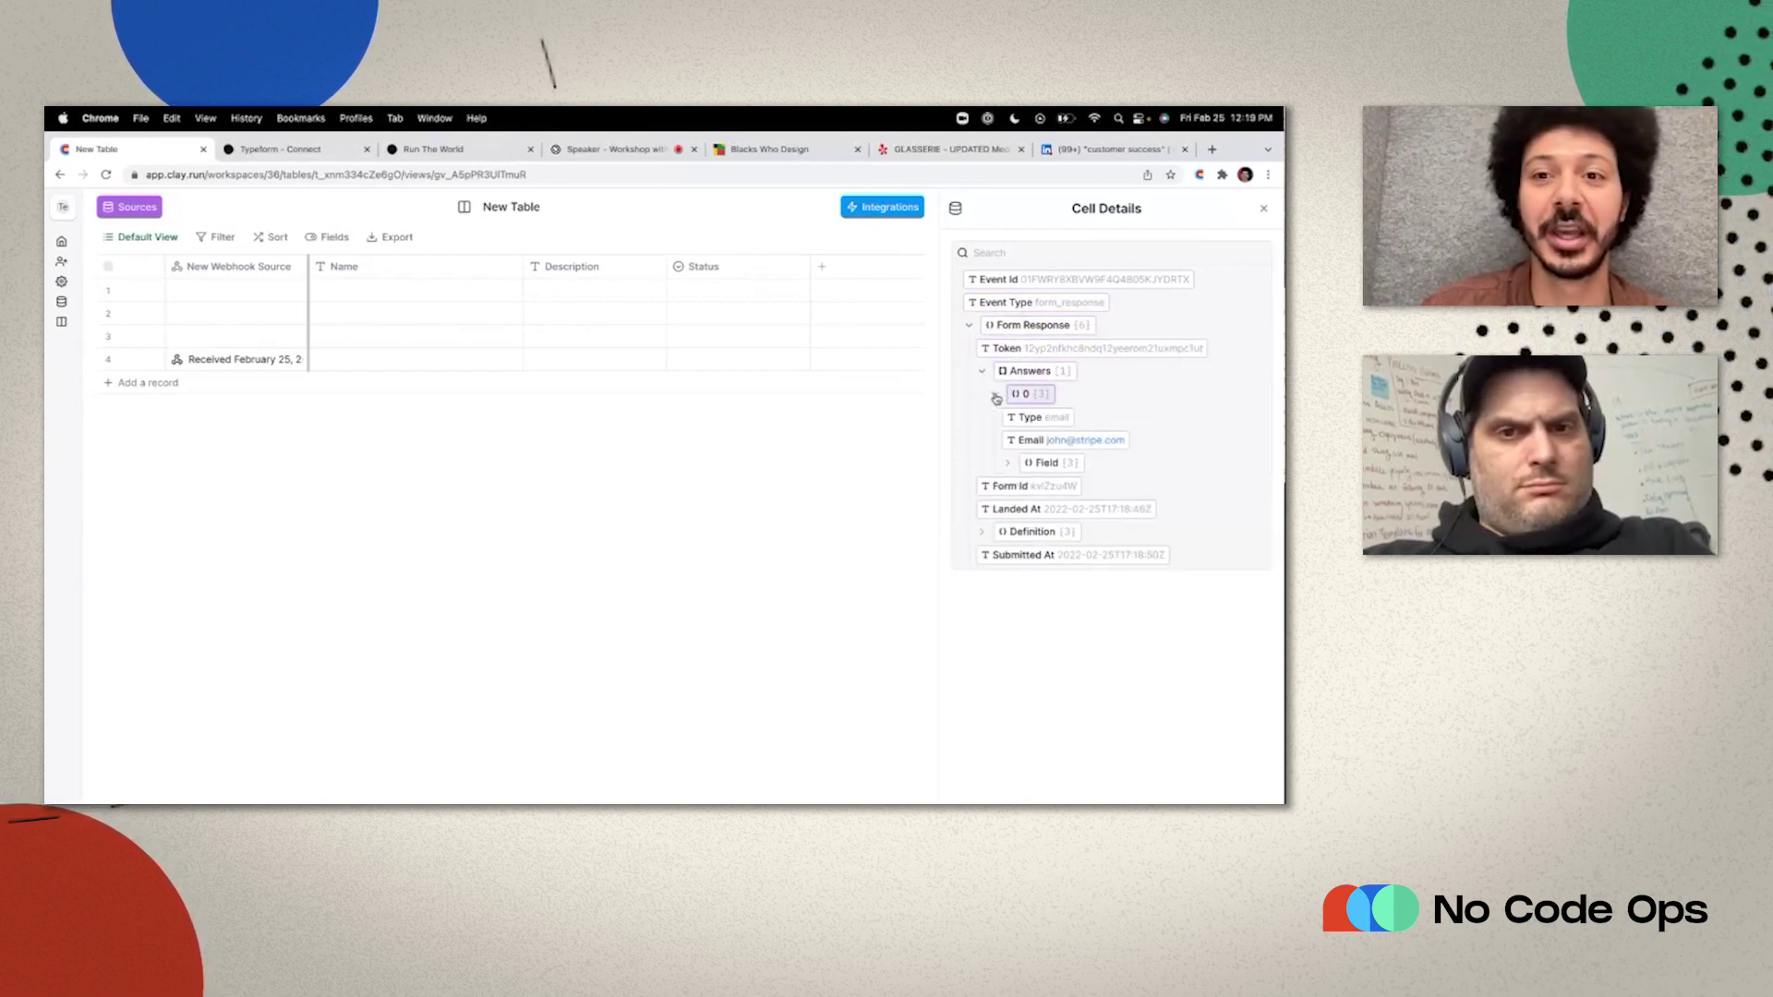
pyautogui.moveTo(1025, 441)
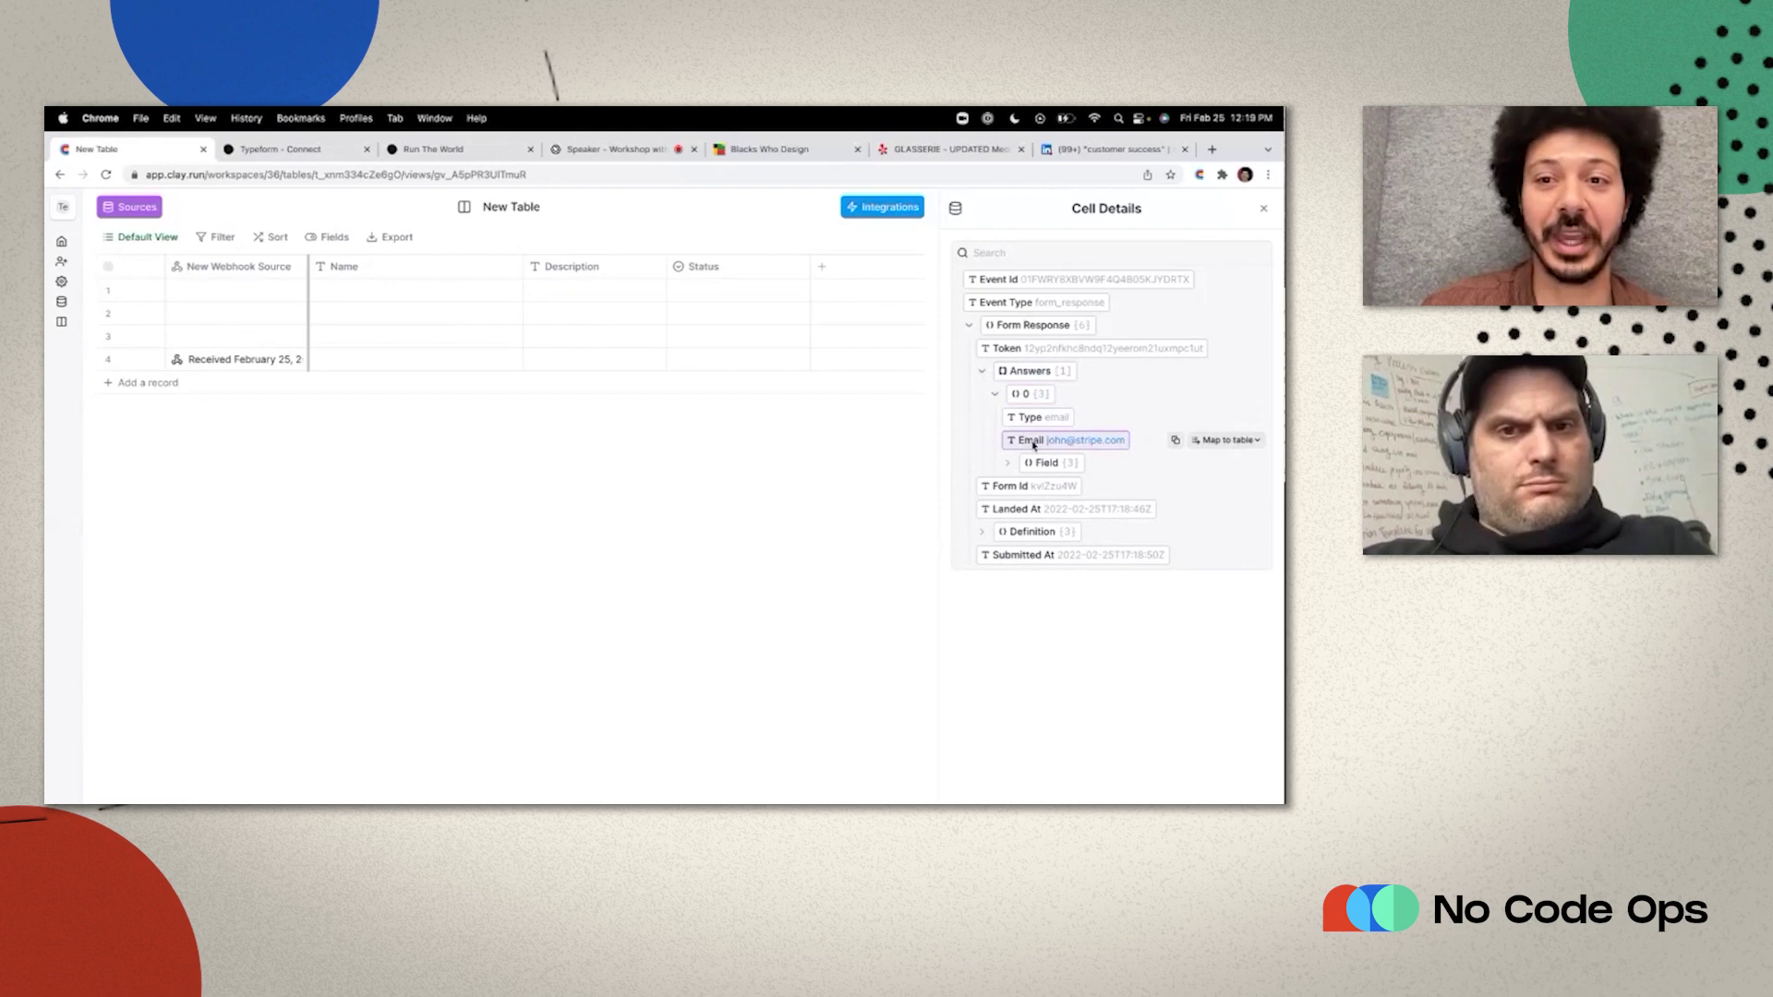
pyautogui.click(1218, 444)
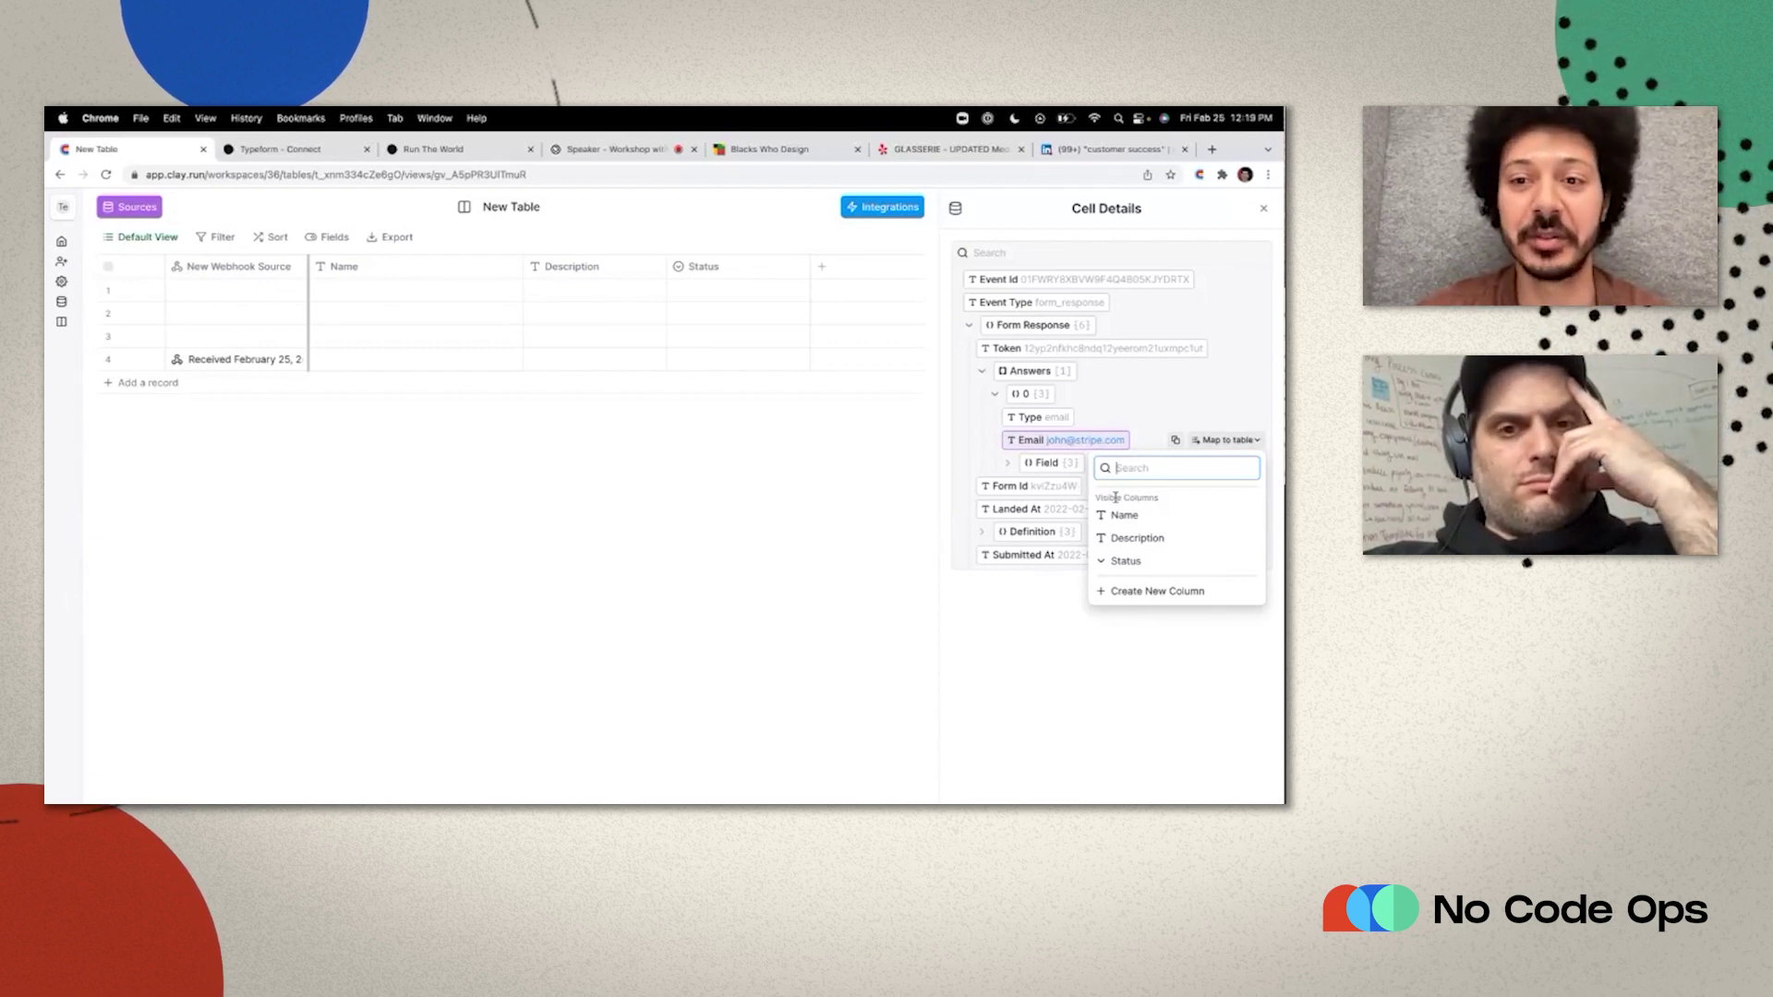
pyautogui.click(1135, 591)
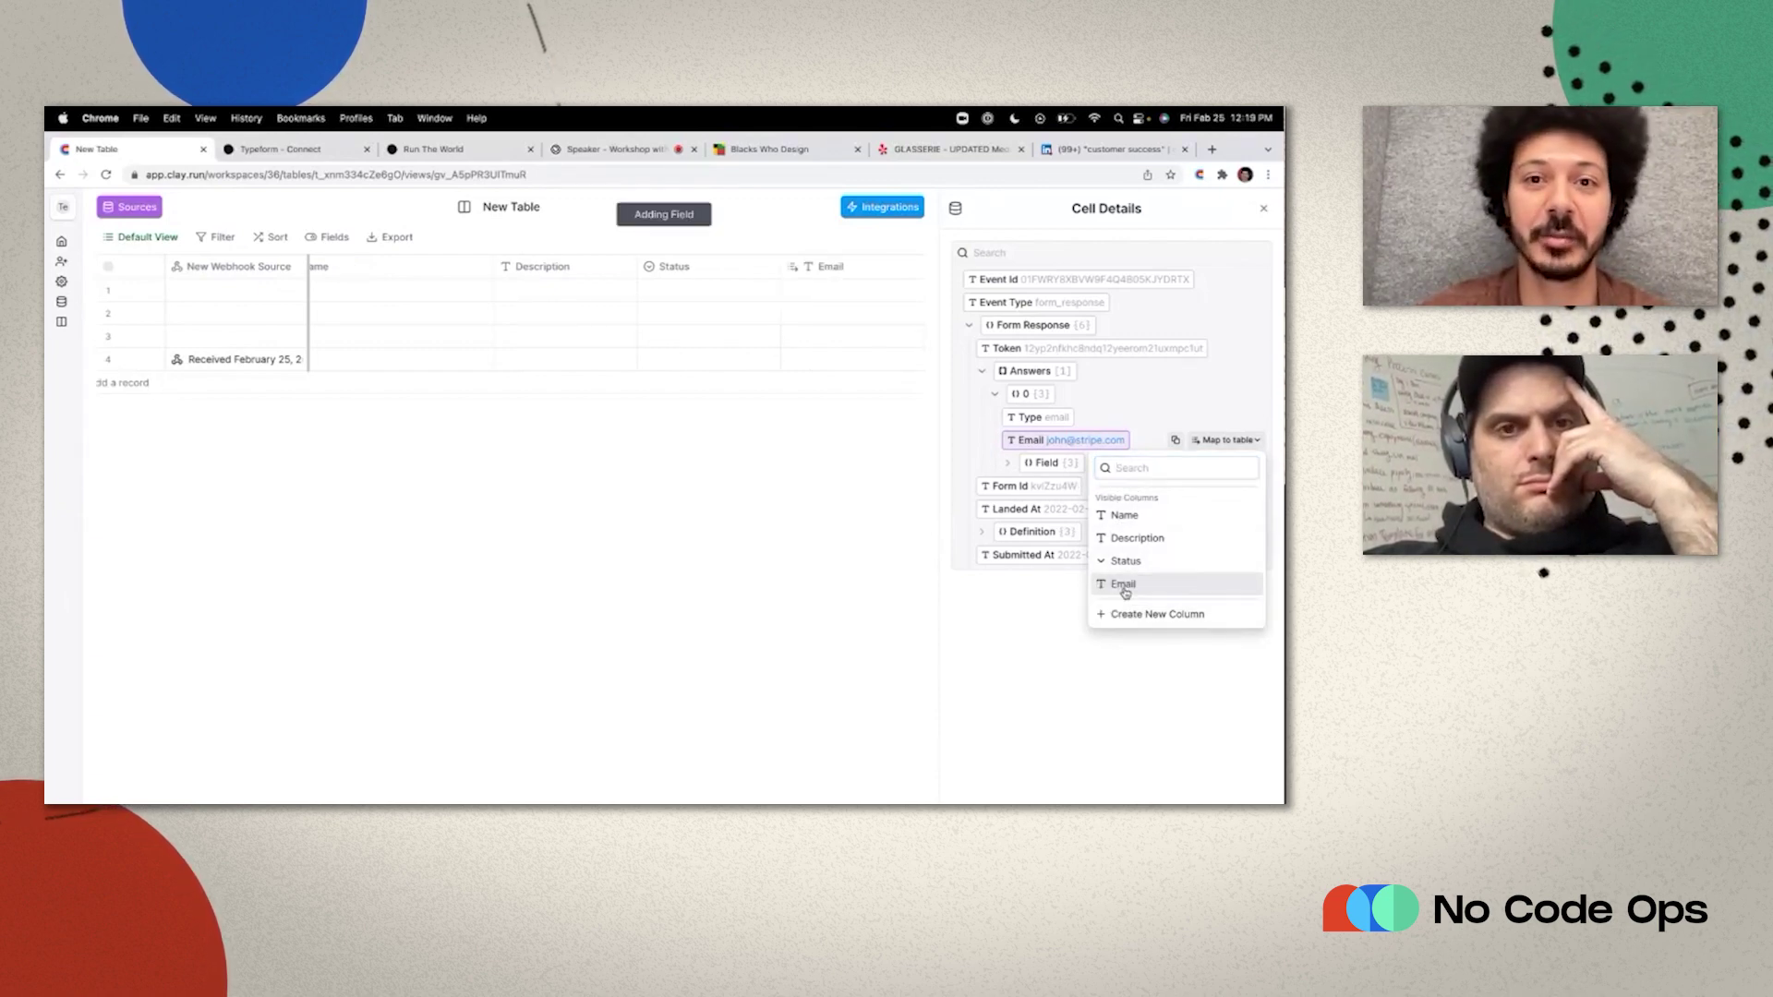
pyautogui.click(1124, 587)
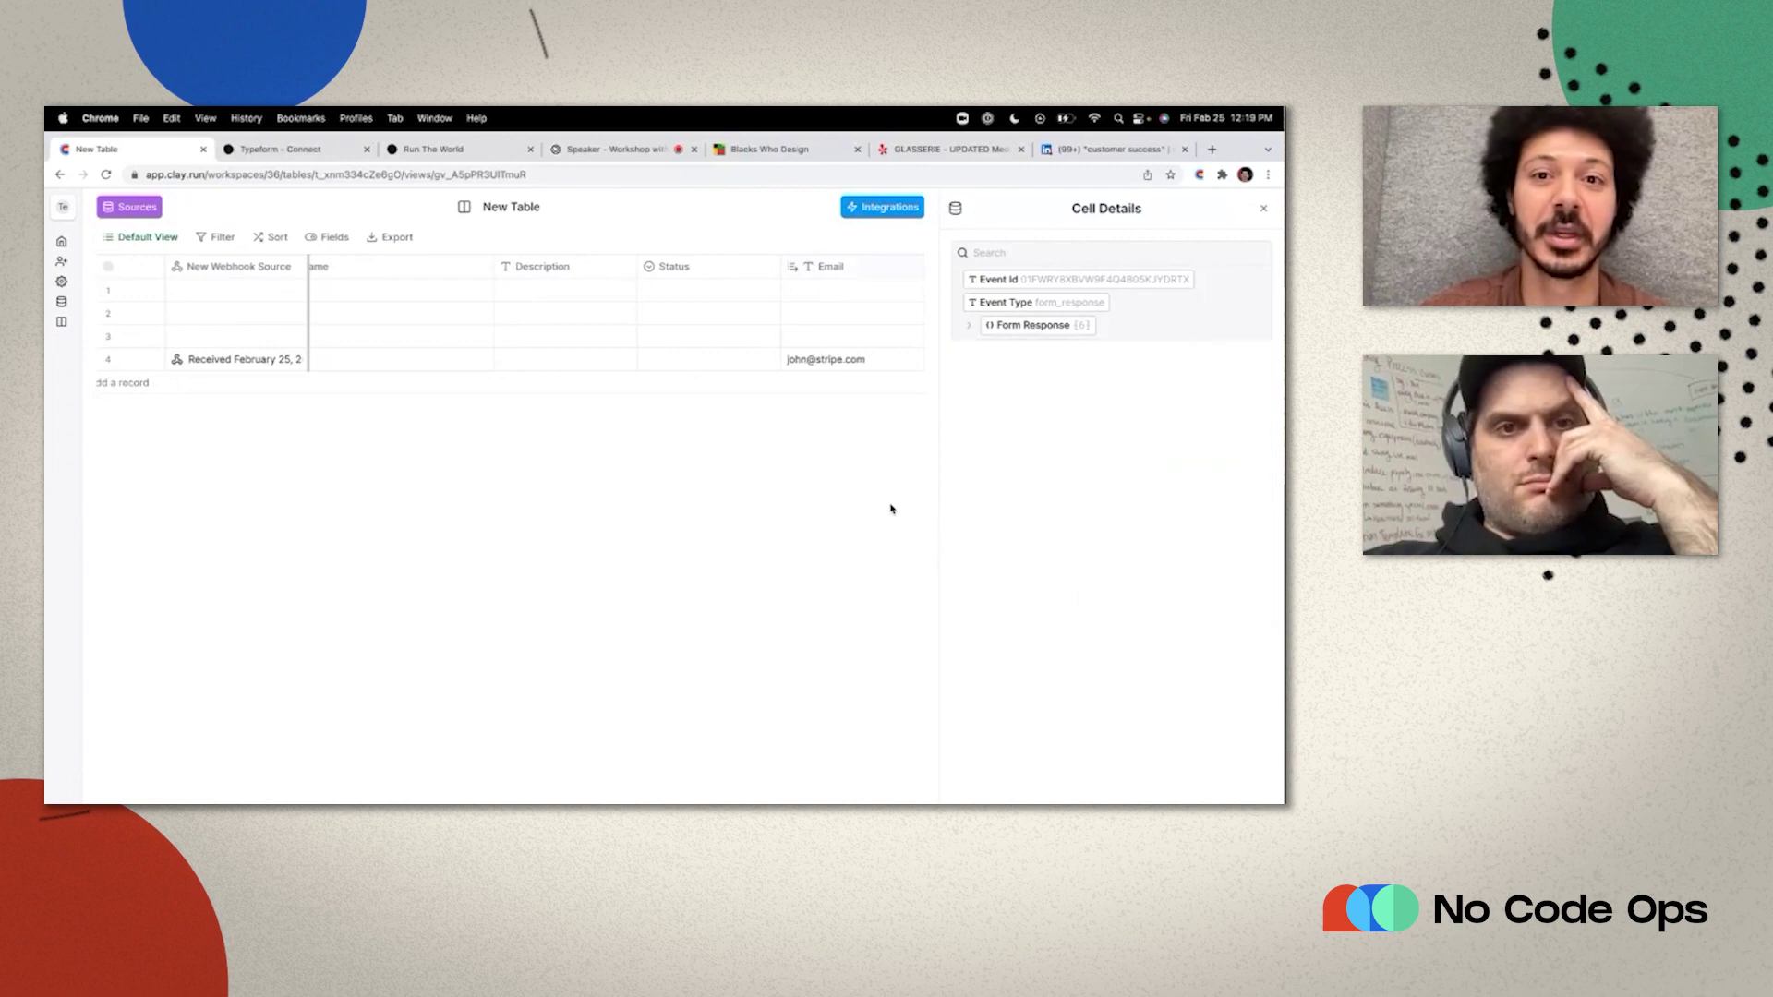
# Move the Email column next to New Webhook Source.
pyautogui.click(1264, 208)
pyautogui.moveTo(917, 267); pyautogui.dragTo(452, 267)
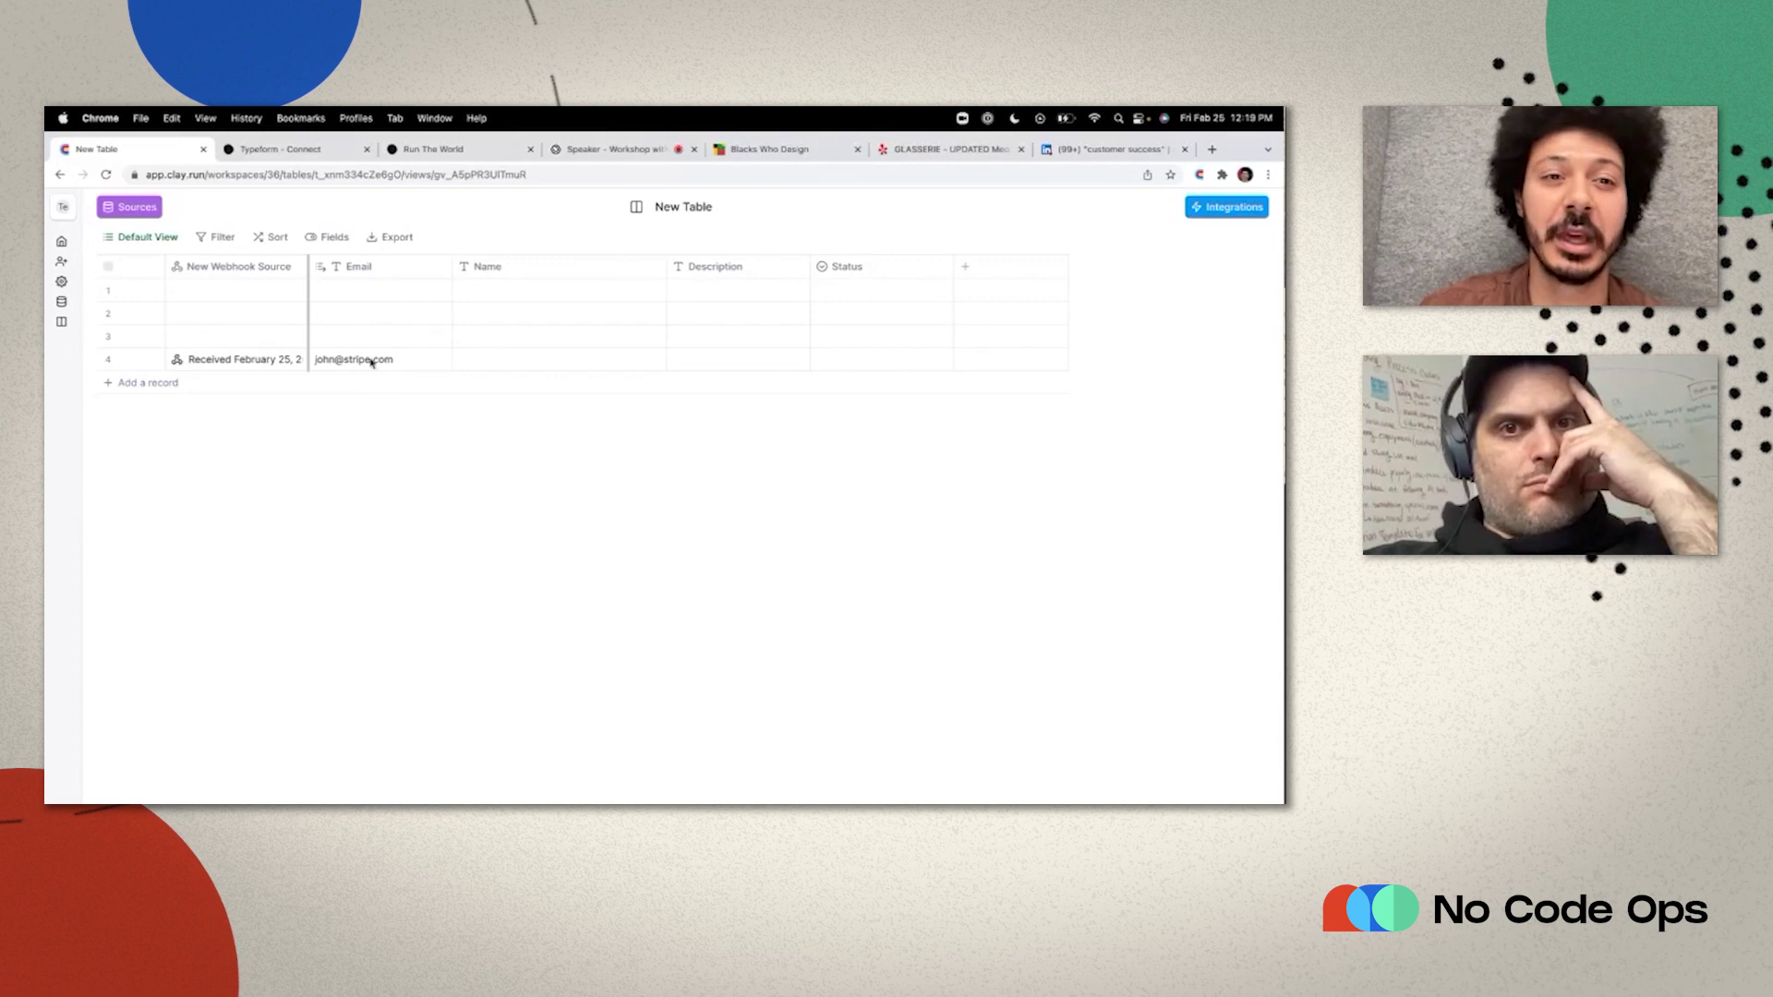
pyautogui.click(1193, 208)
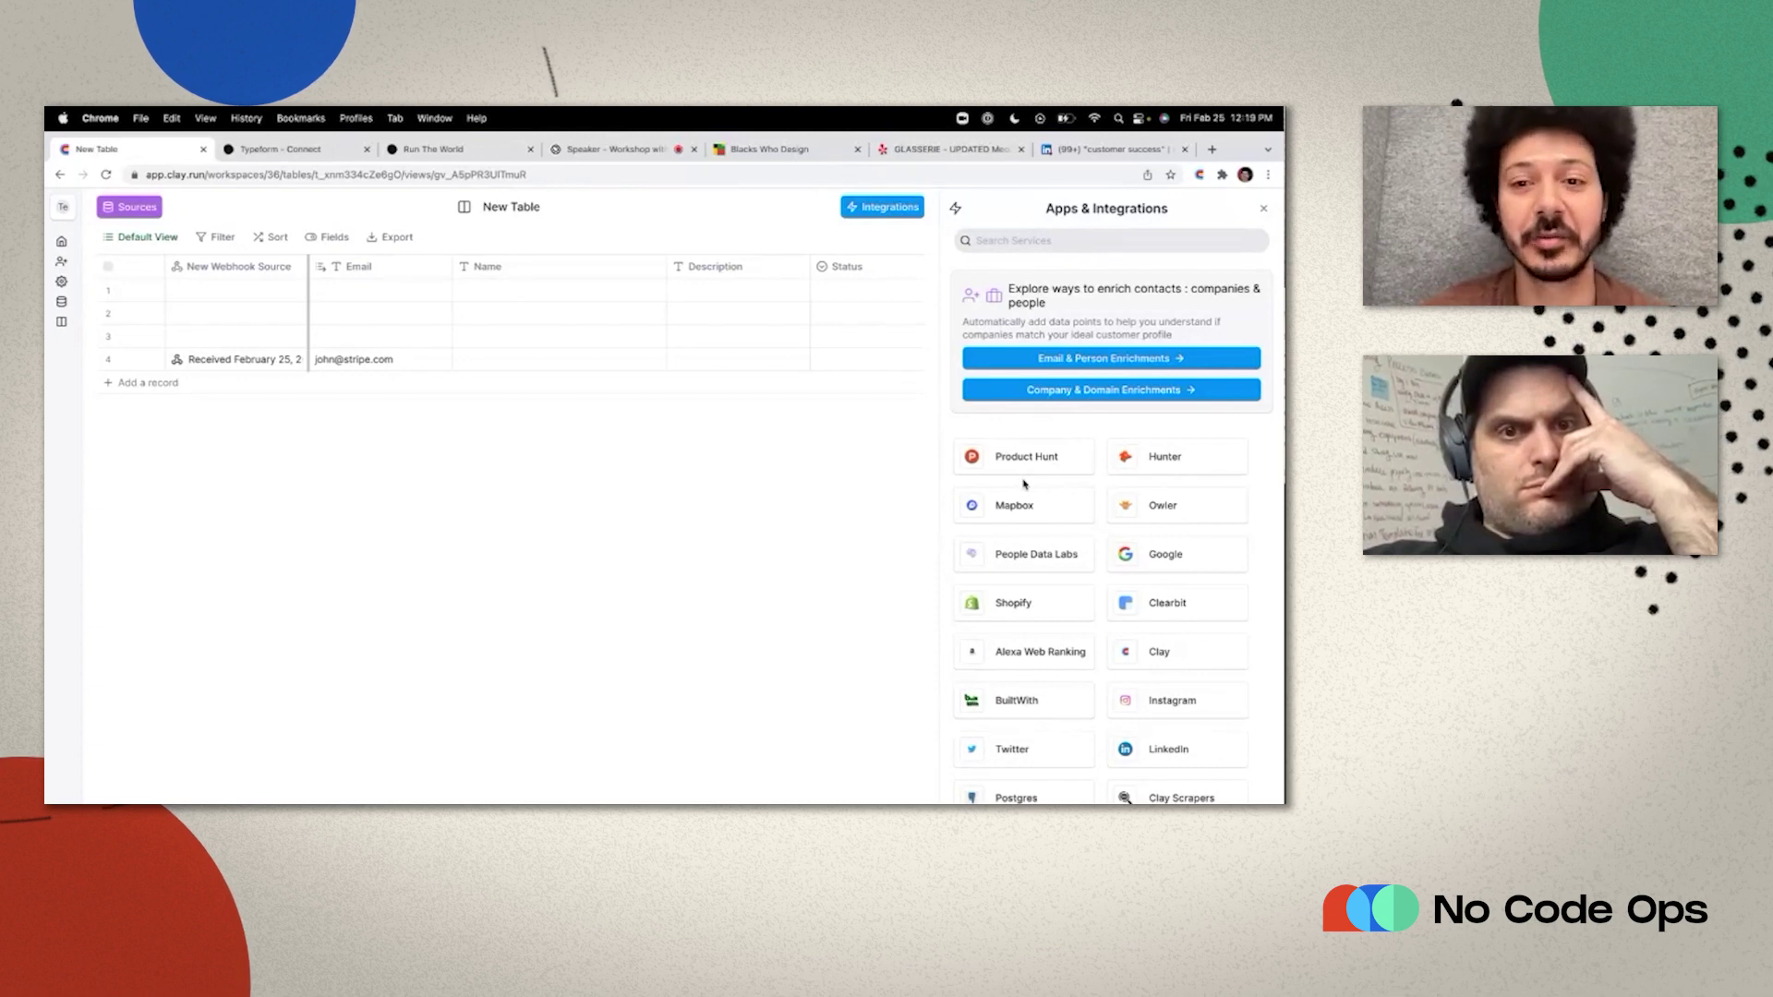
# Add a People Data Labs Enrich Person column to the table.
pyautogui.scroll(-2, 1055, 575)
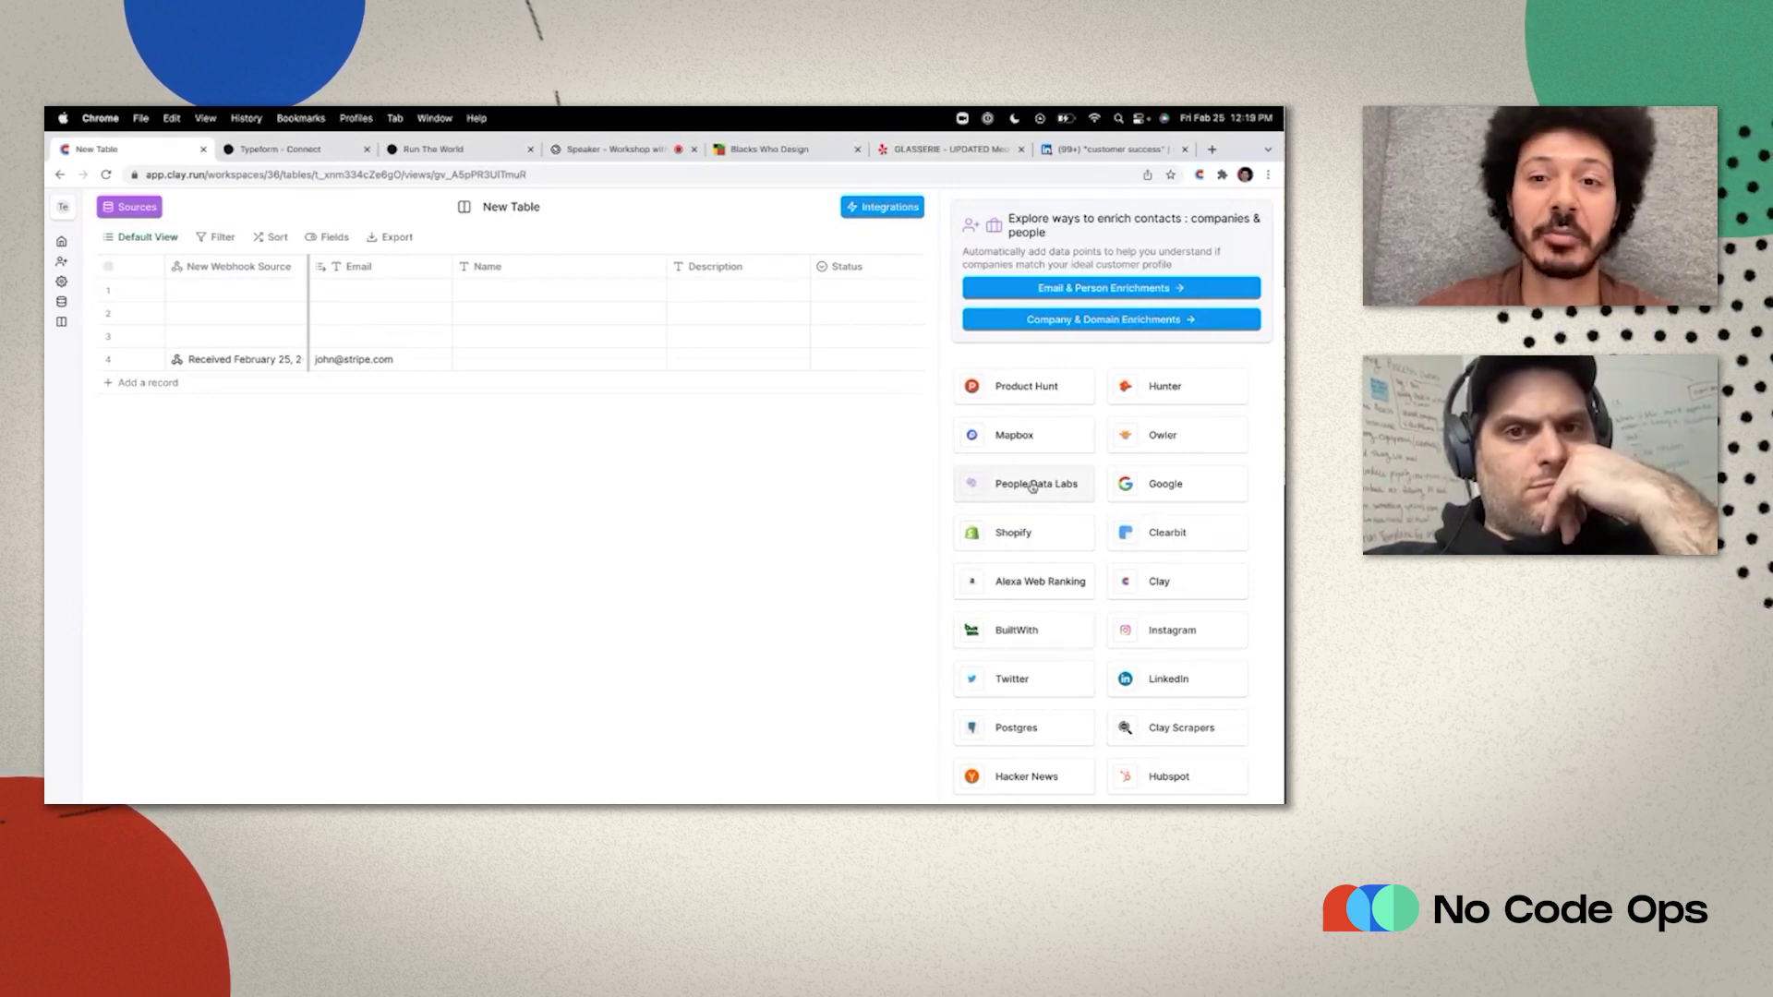
pyautogui.click(1032, 487)
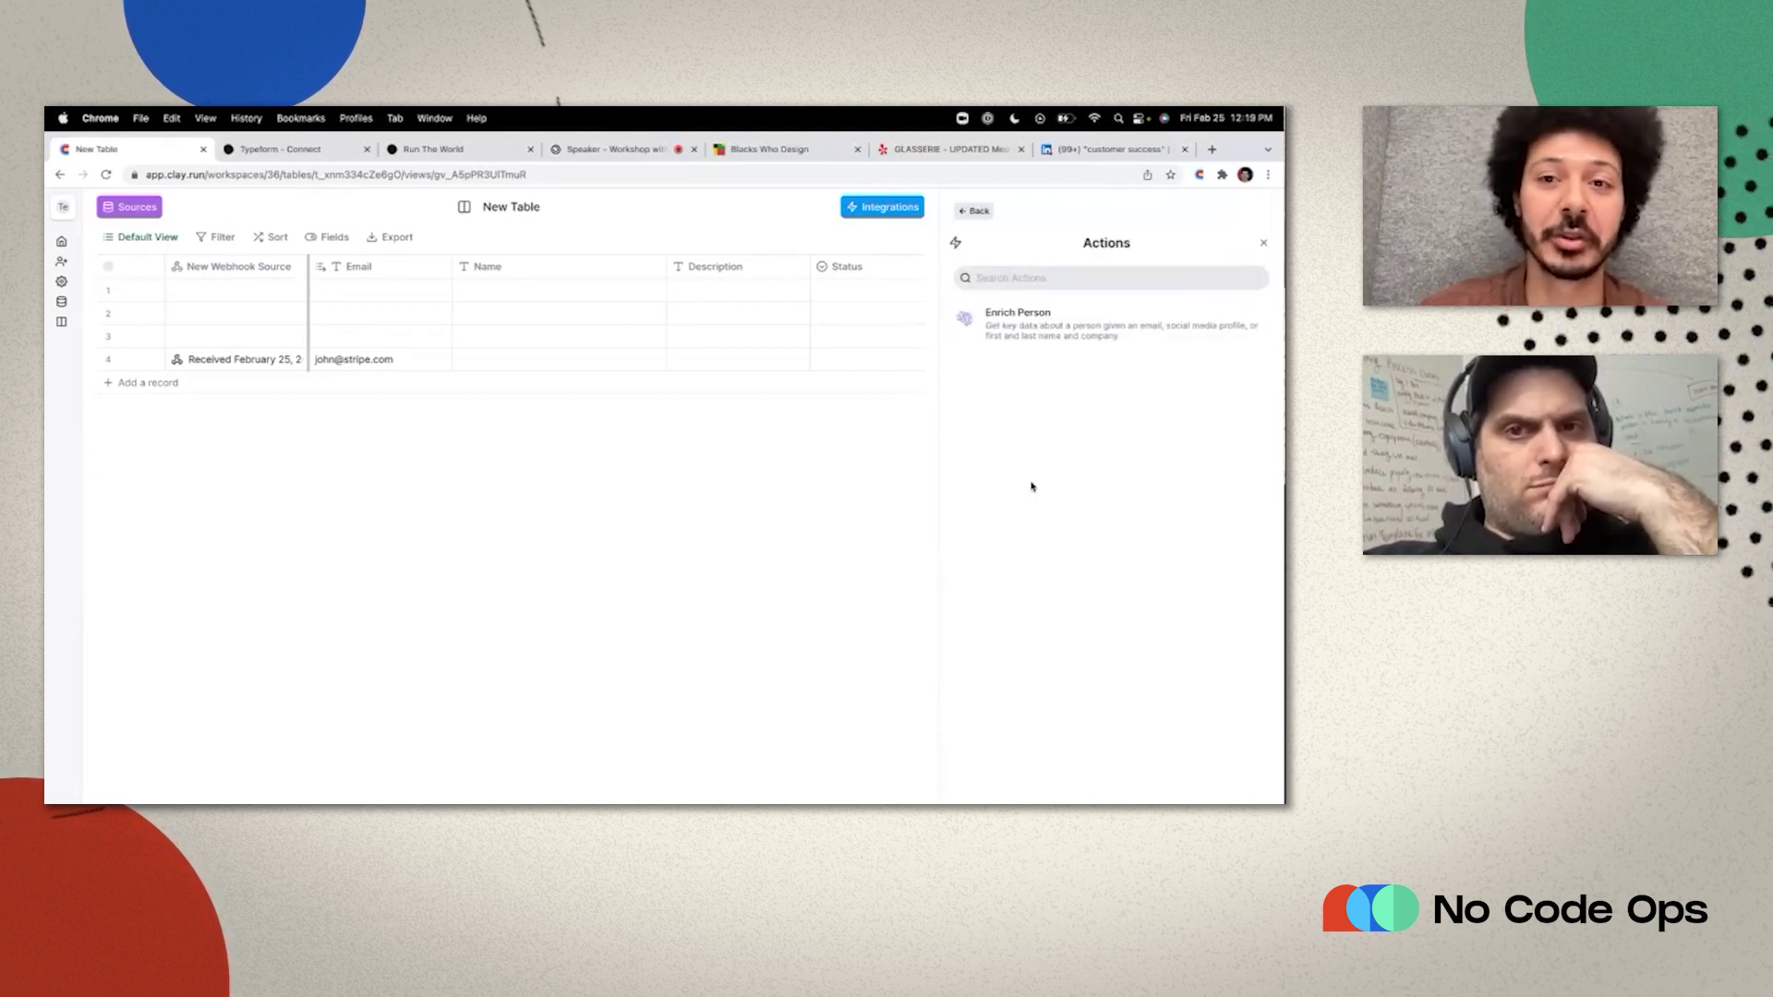
pyautogui.click(987, 329)
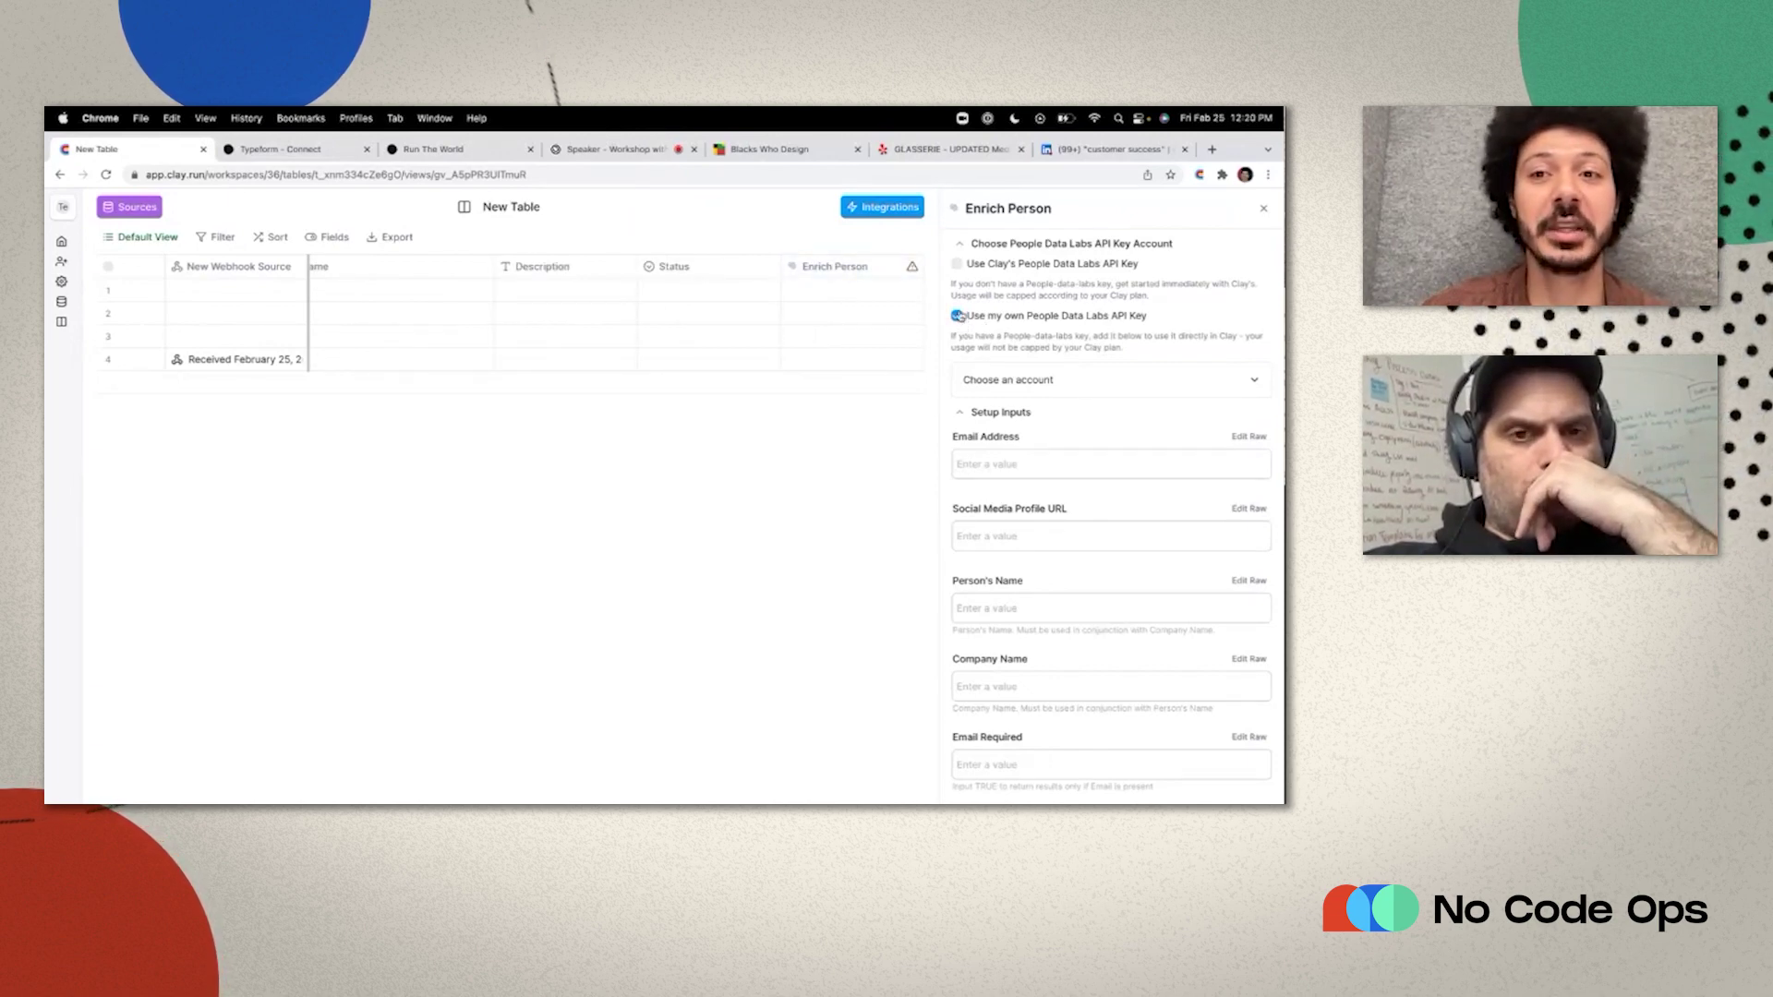
# Set Enrich Person to use Clay's People Data Labs API key and open the Email Address column picker.
pyautogui.click(957, 264)
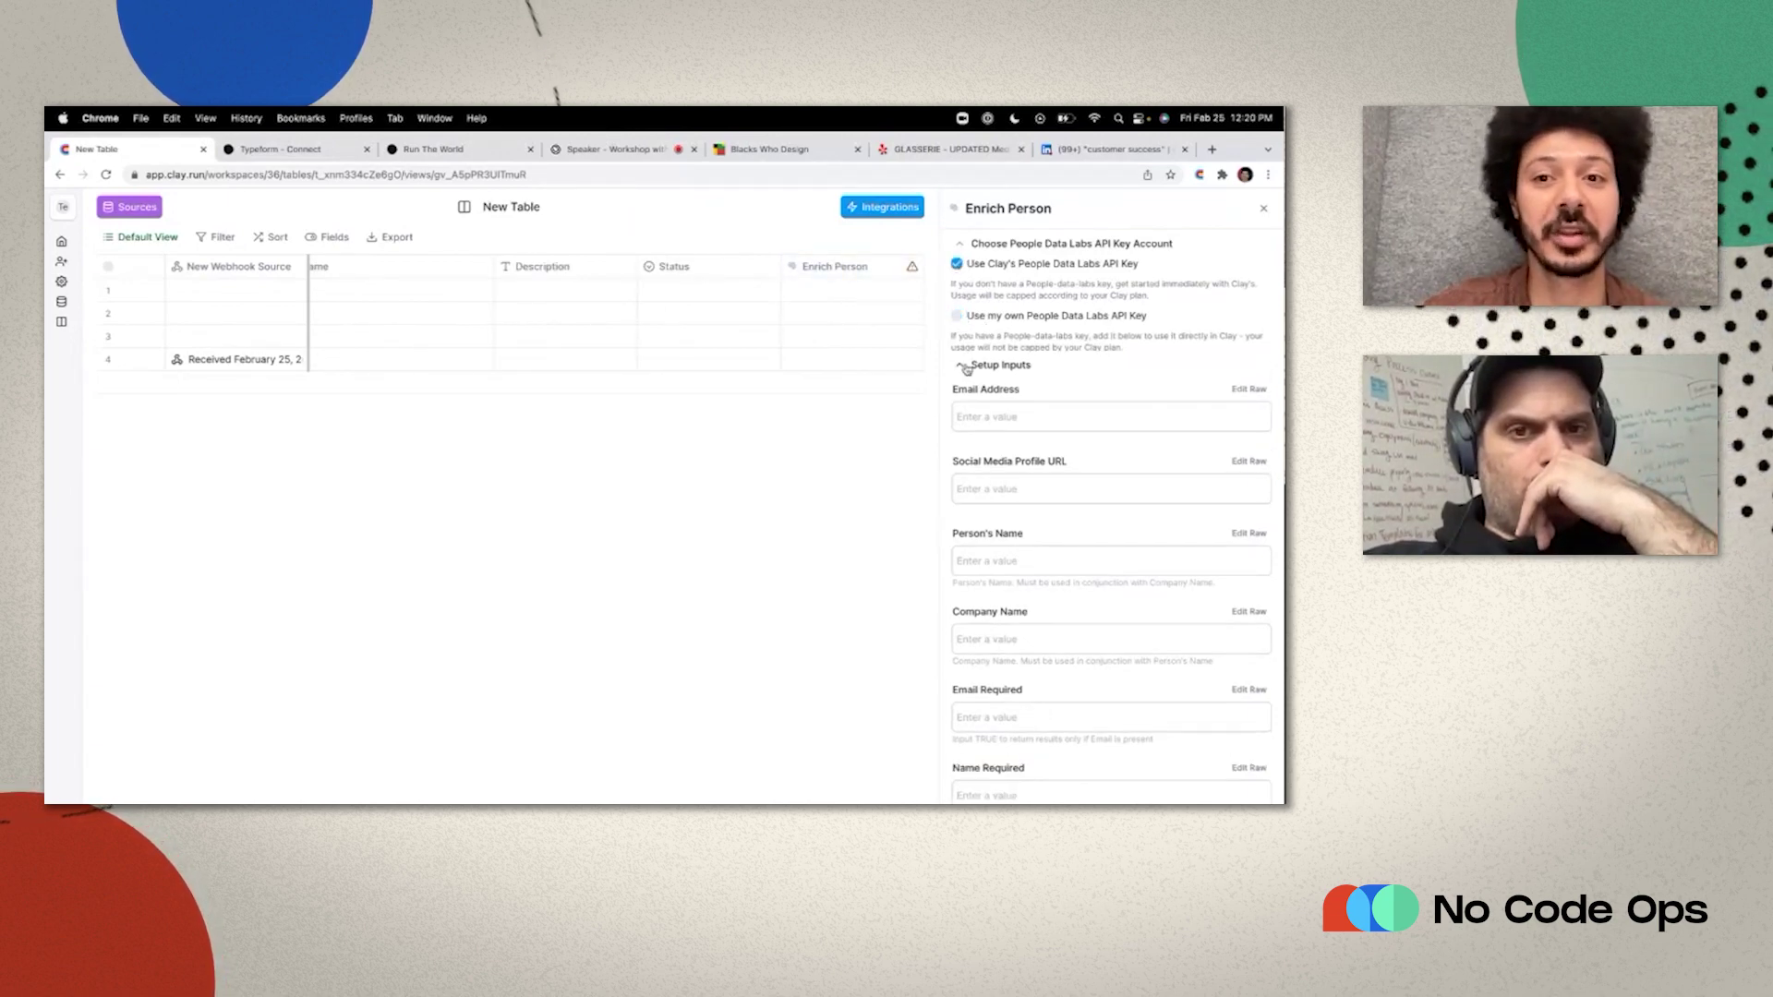
pyautogui.click(969, 420)
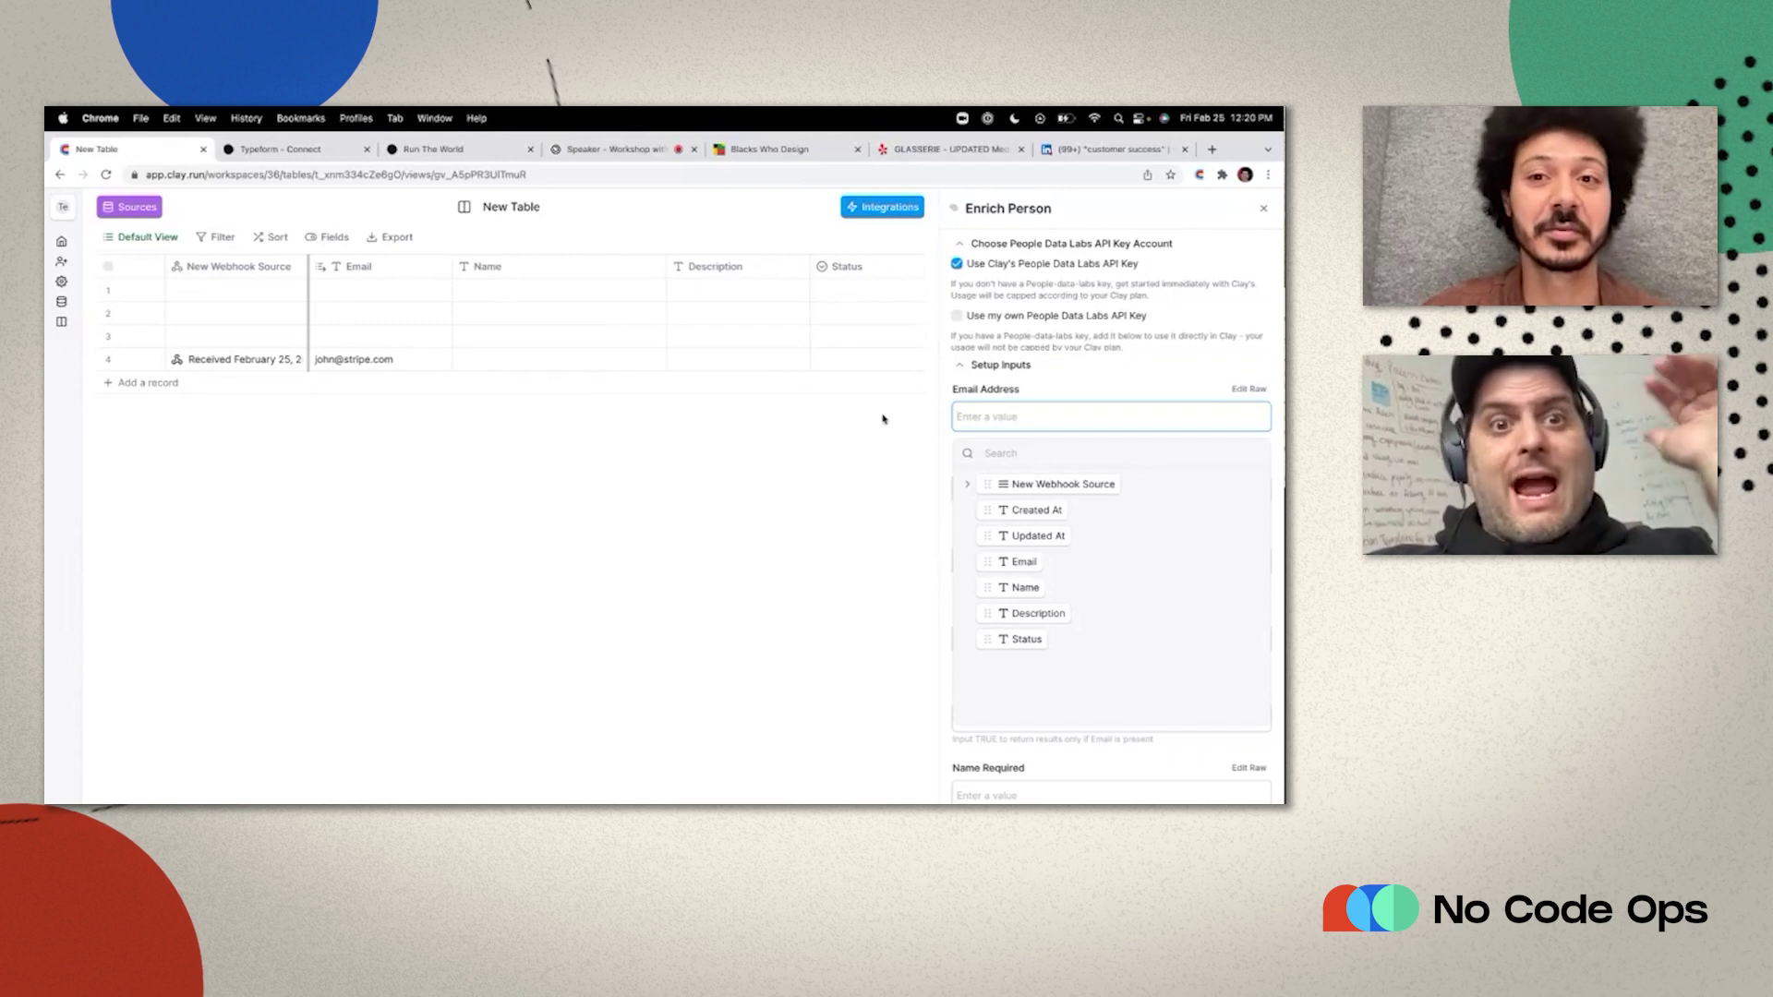
pyautogui.hscroll(1, 884, 424)
pyautogui.hscroll(1, 886, 425)
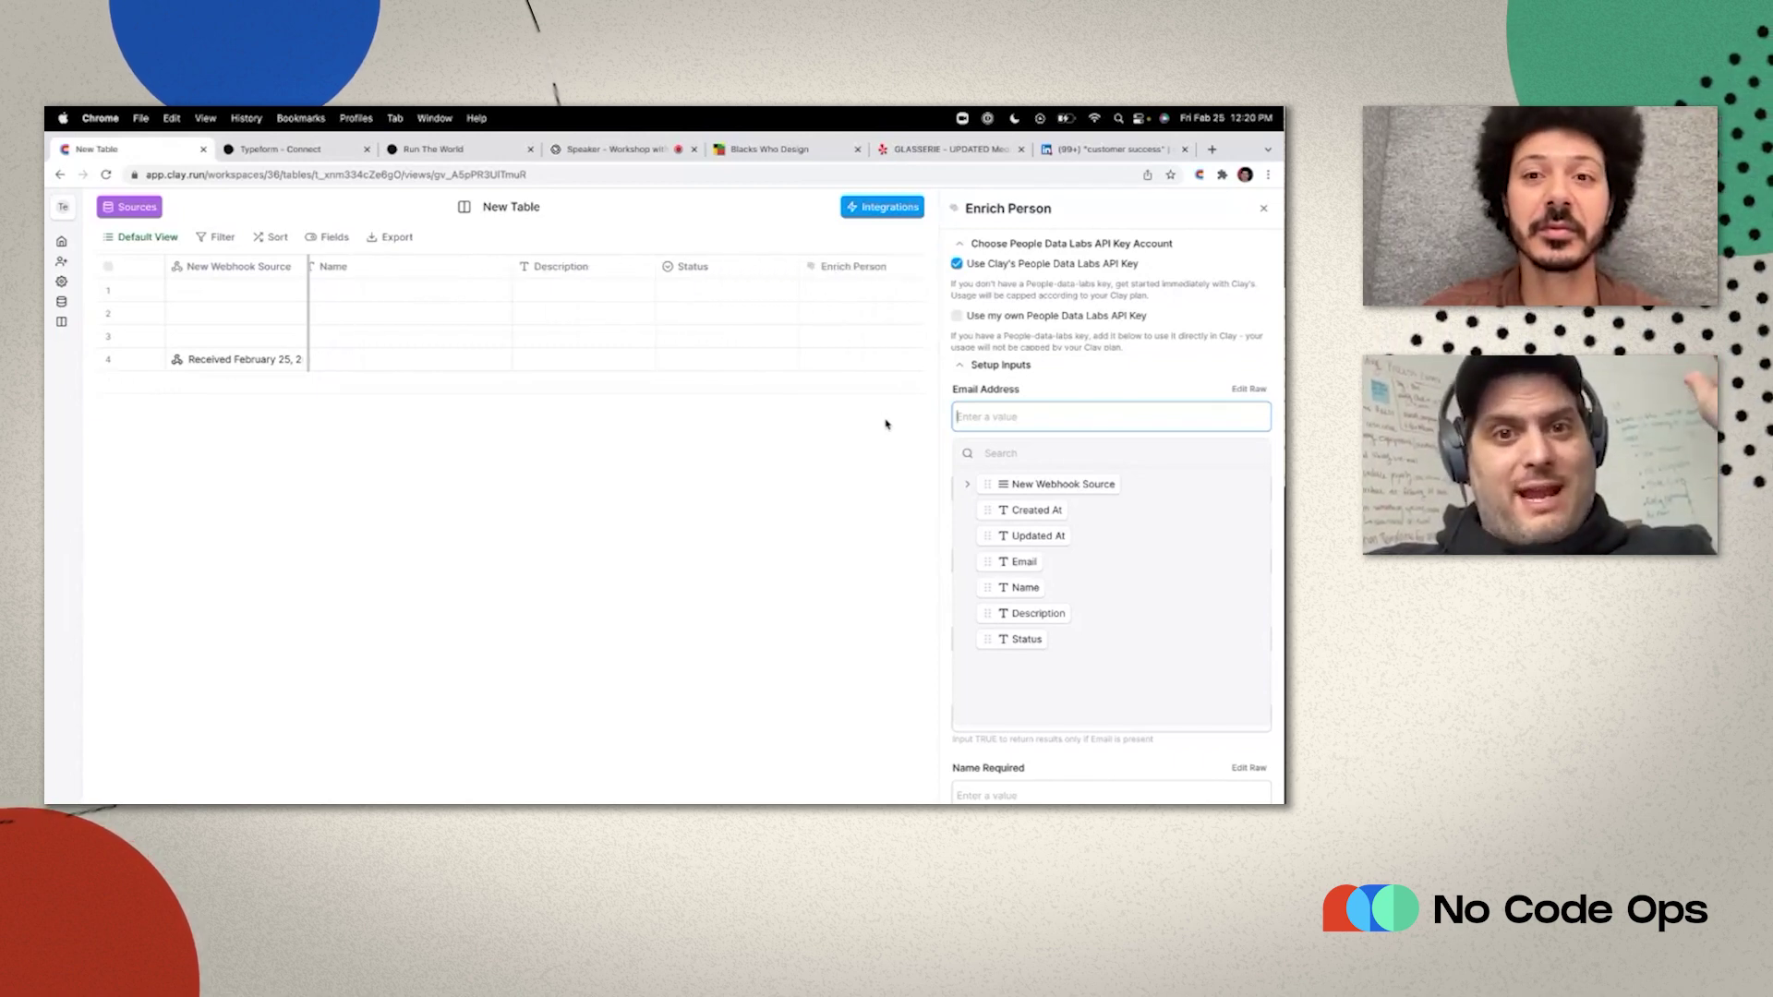
pyautogui.hscroll(-2, 885, 424)
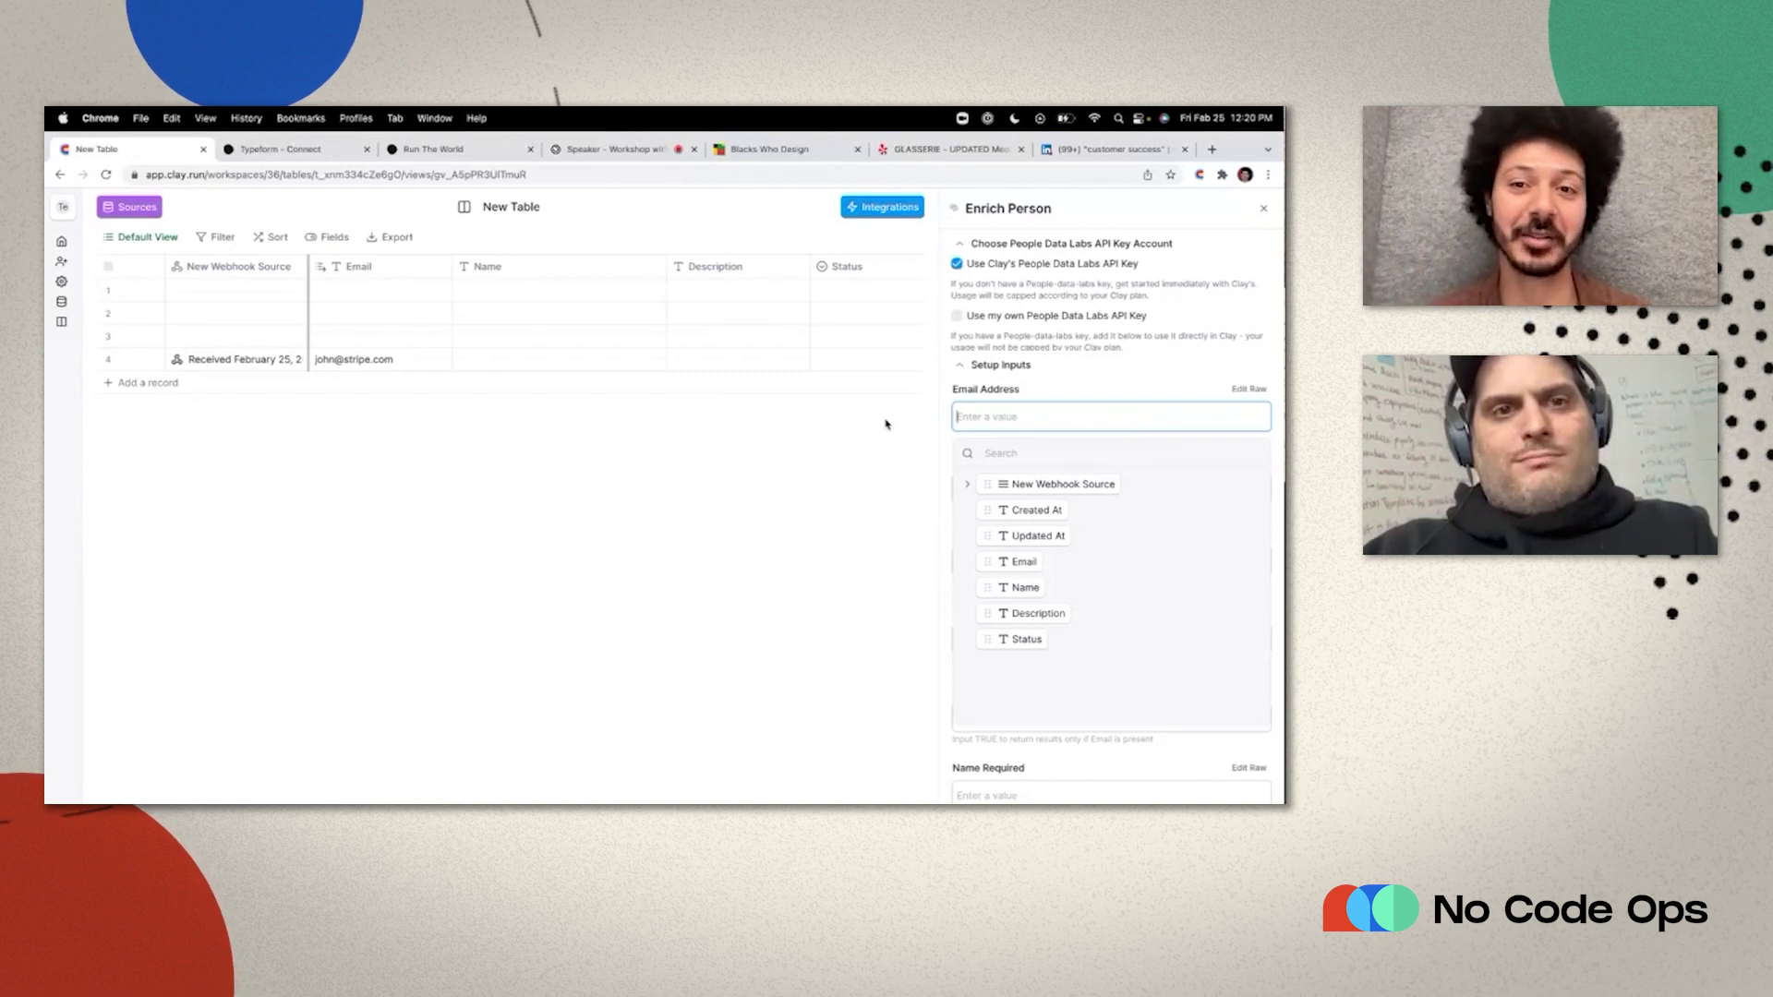
# Map the Email column into Enrich Person's Email Address input.
pyautogui.click(888, 423)
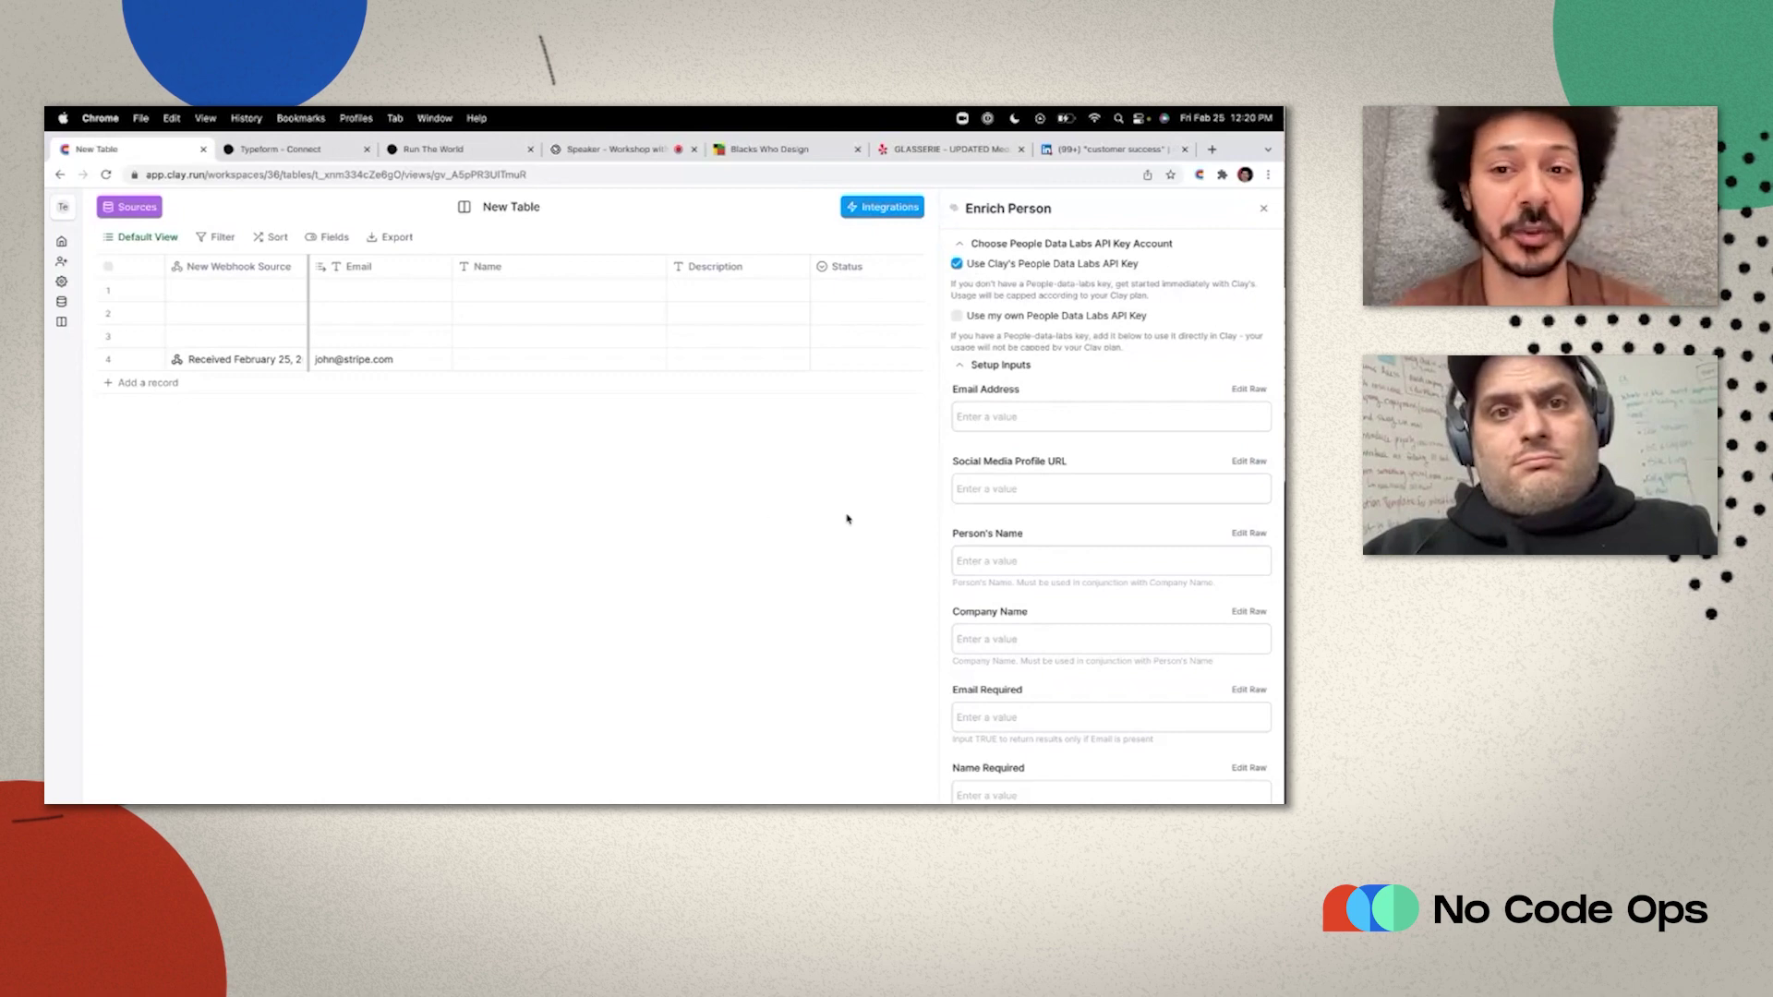
pyautogui.click(995, 416)
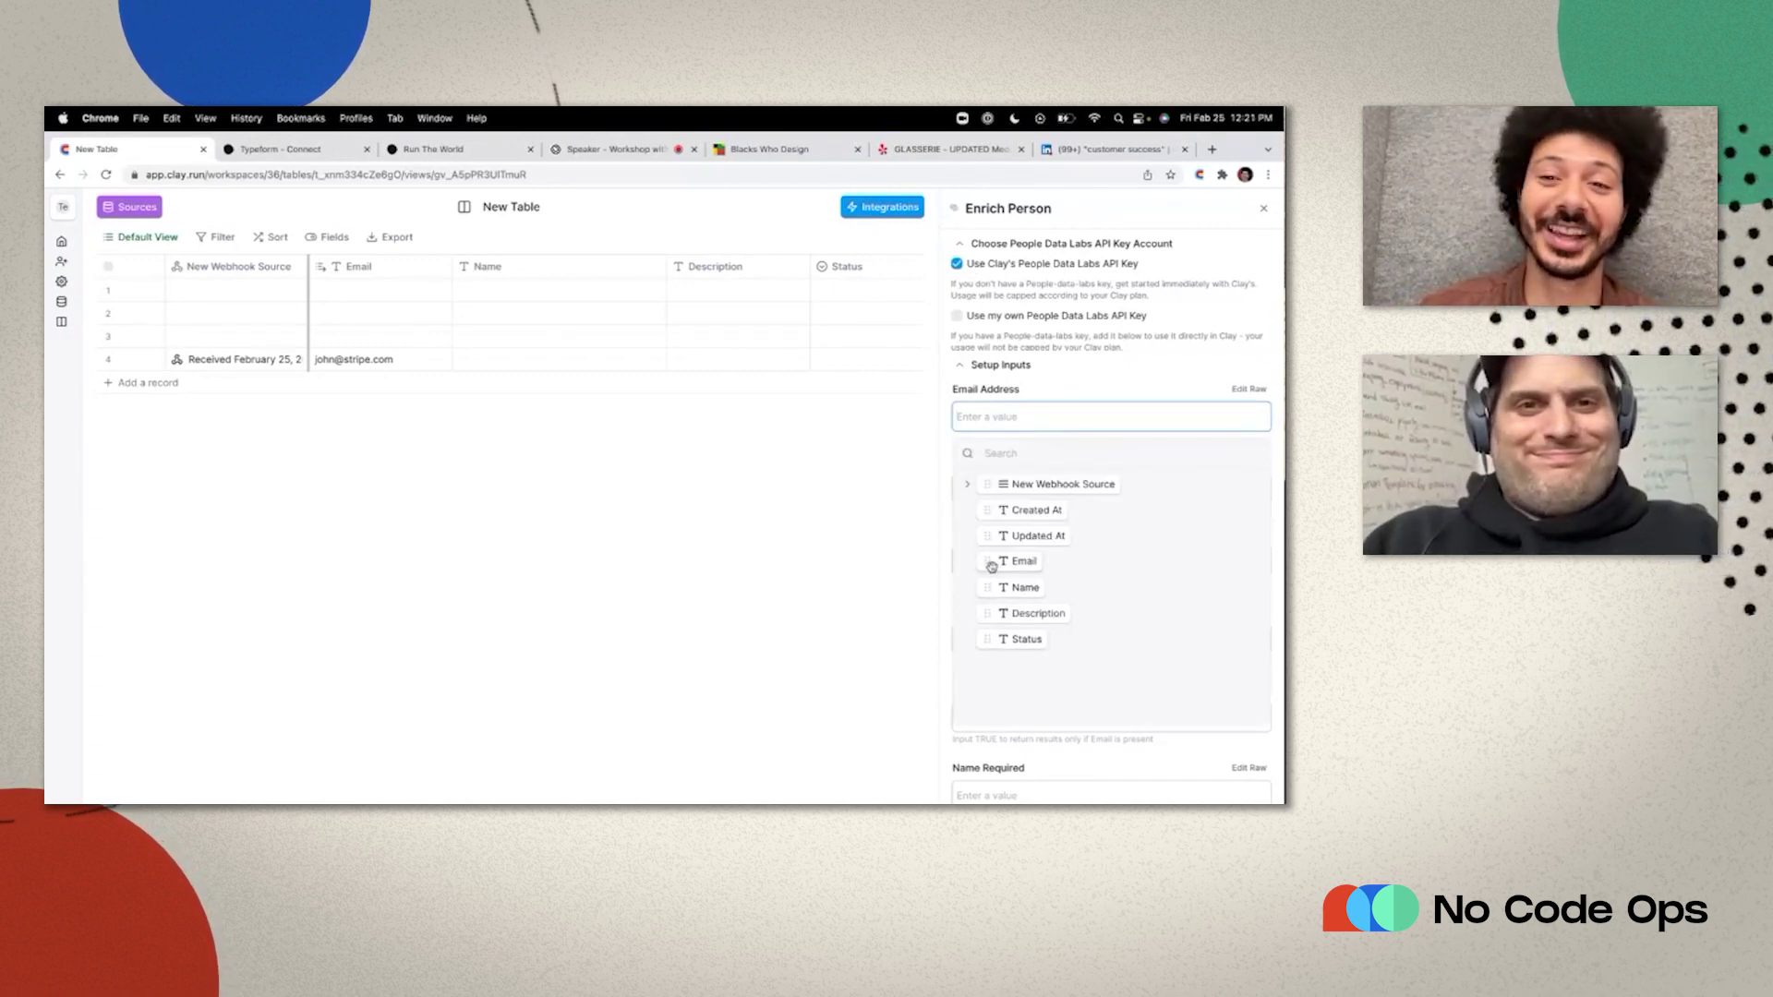
pyautogui.moveTo(991, 566); pyautogui.dragTo(981, 413)
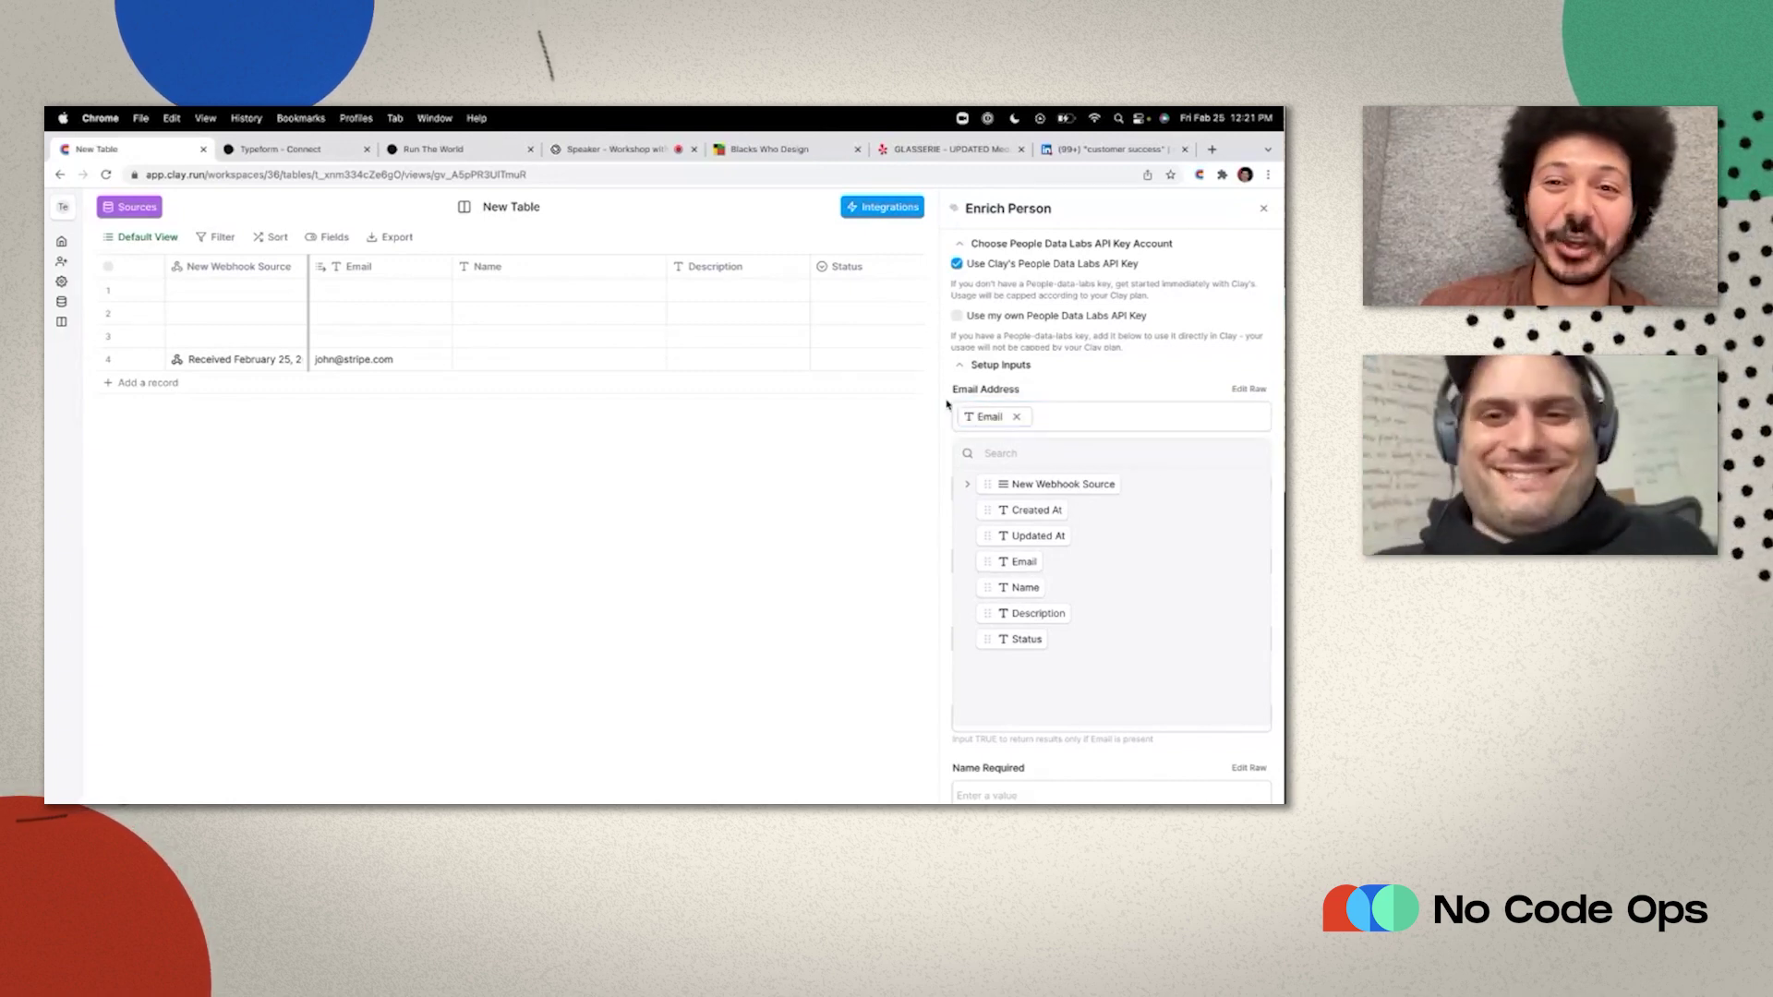
pyautogui.click(1016, 416)
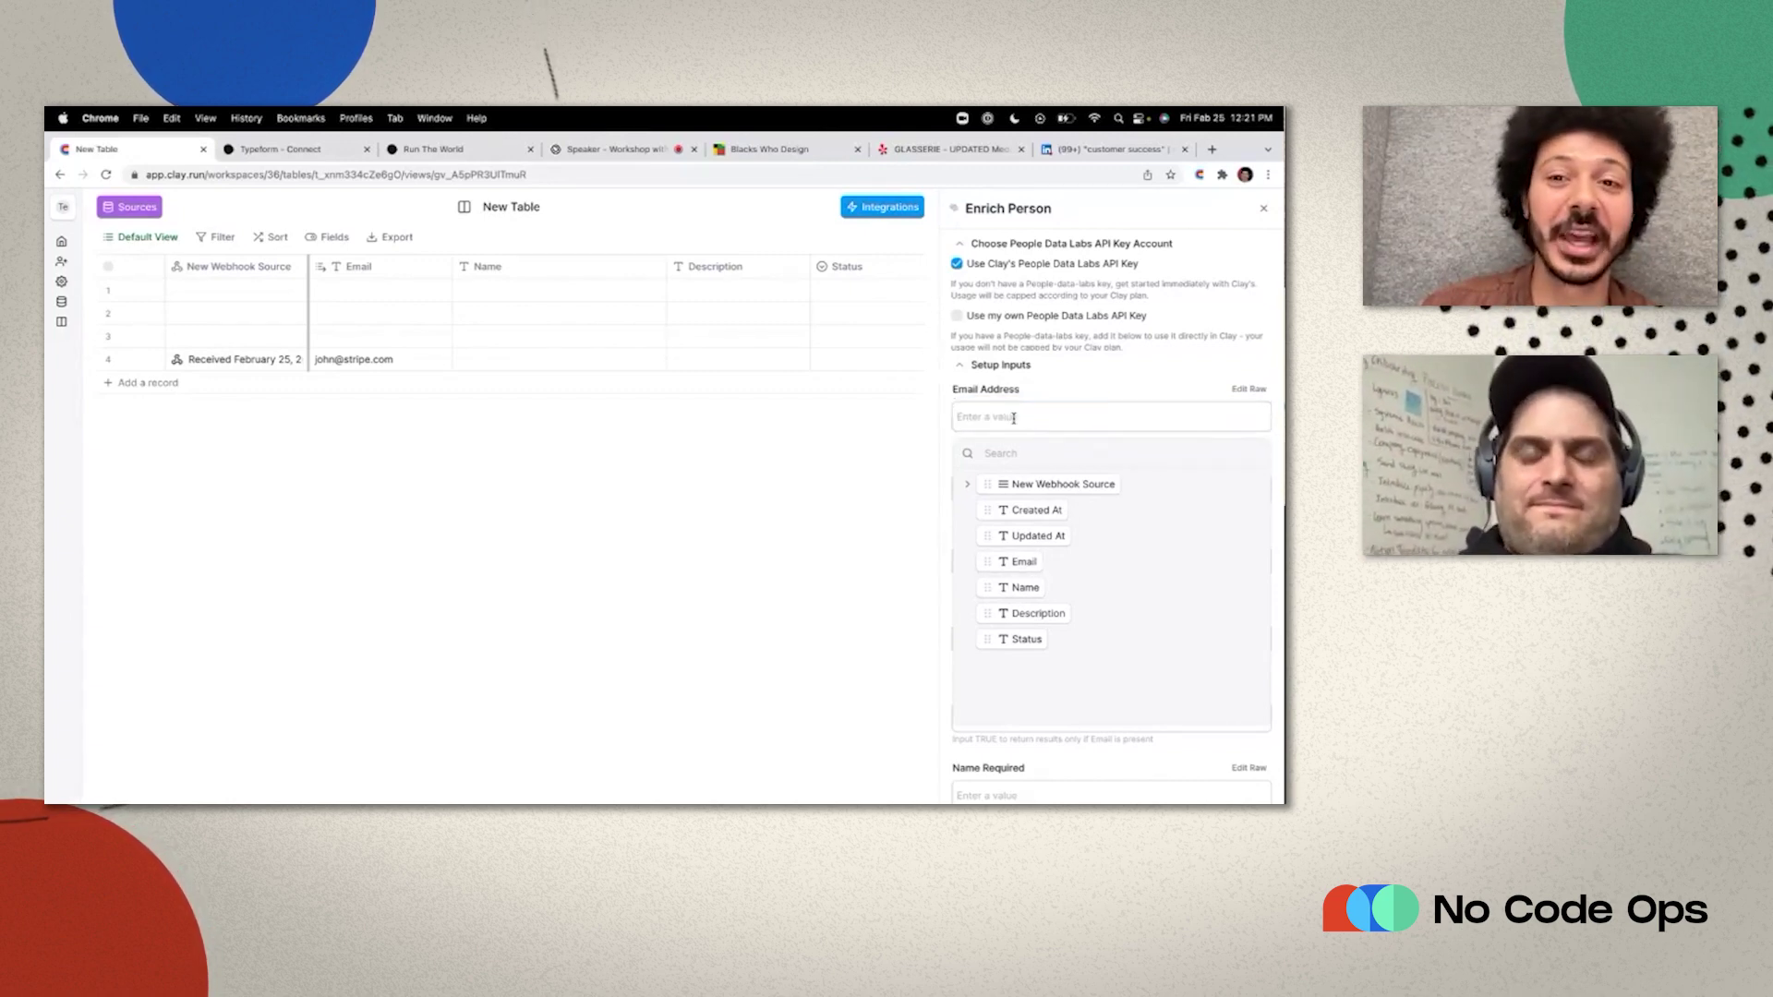
pyautogui.click(951, 395)
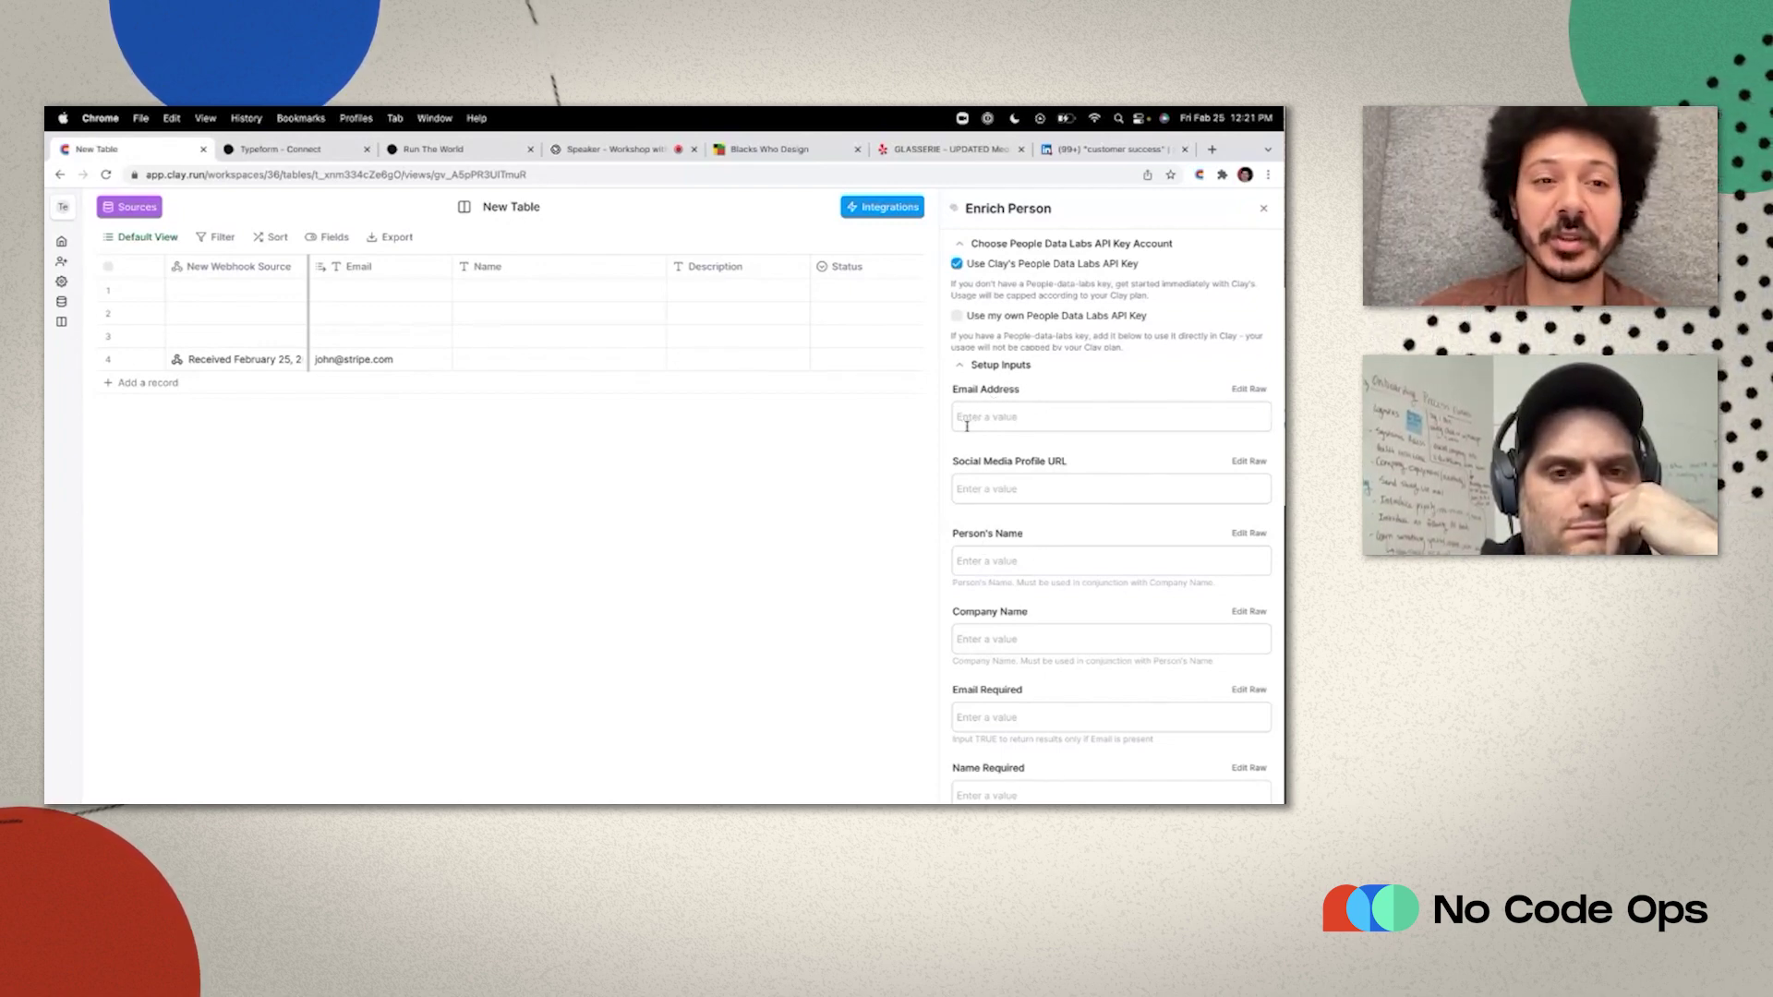
pyautogui.click(960, 422)
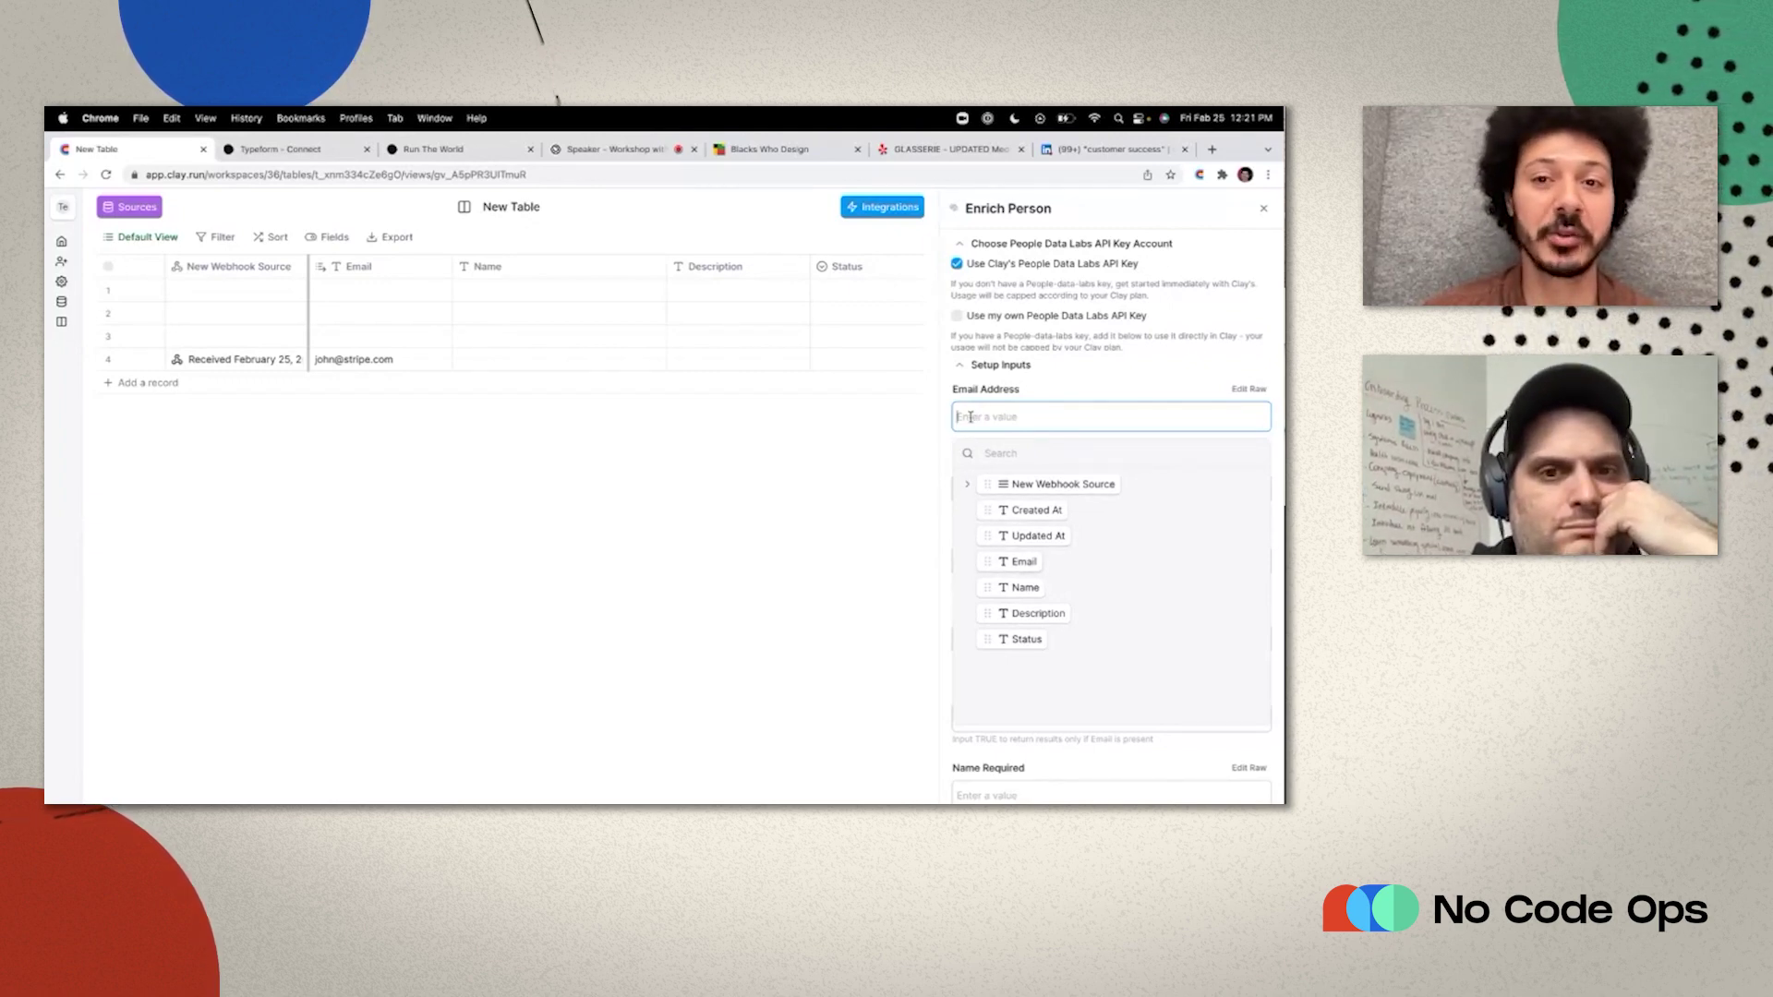
pyautogui.moveTo(1002, 562); pyautogui.dragTo(994, 427)
pyautogui.click(944, 422)
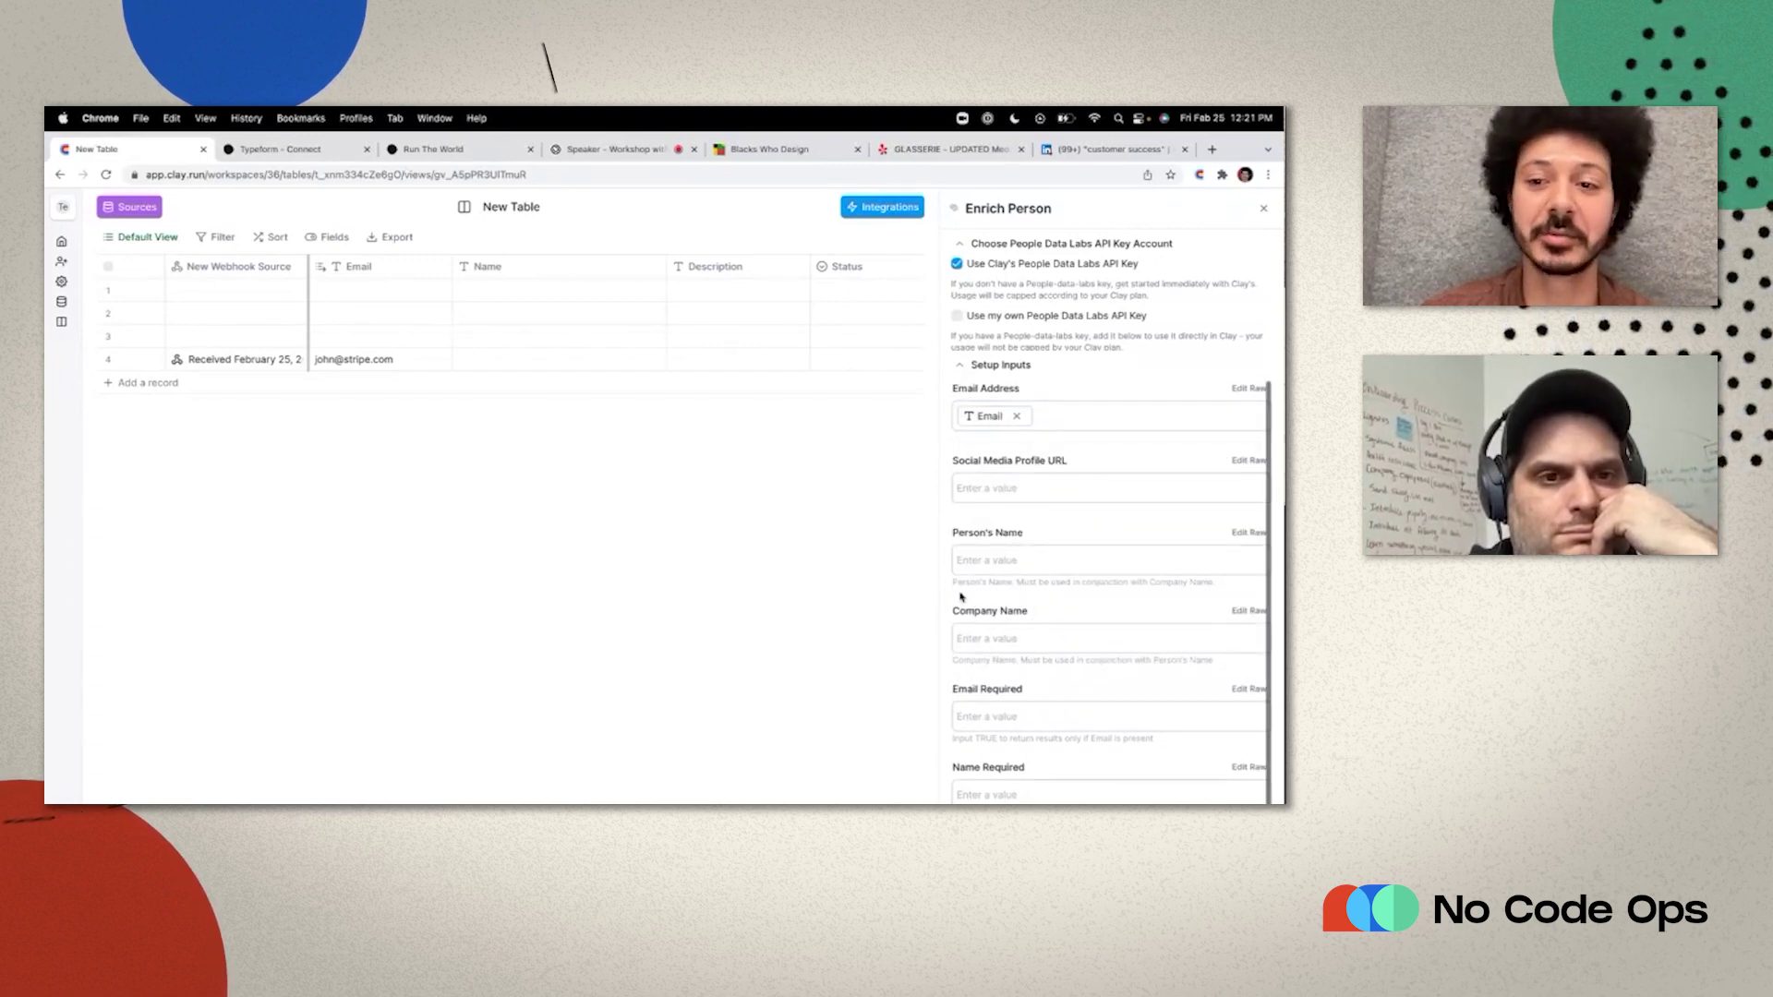
pyautogui.scroll(-2, 960, 597)
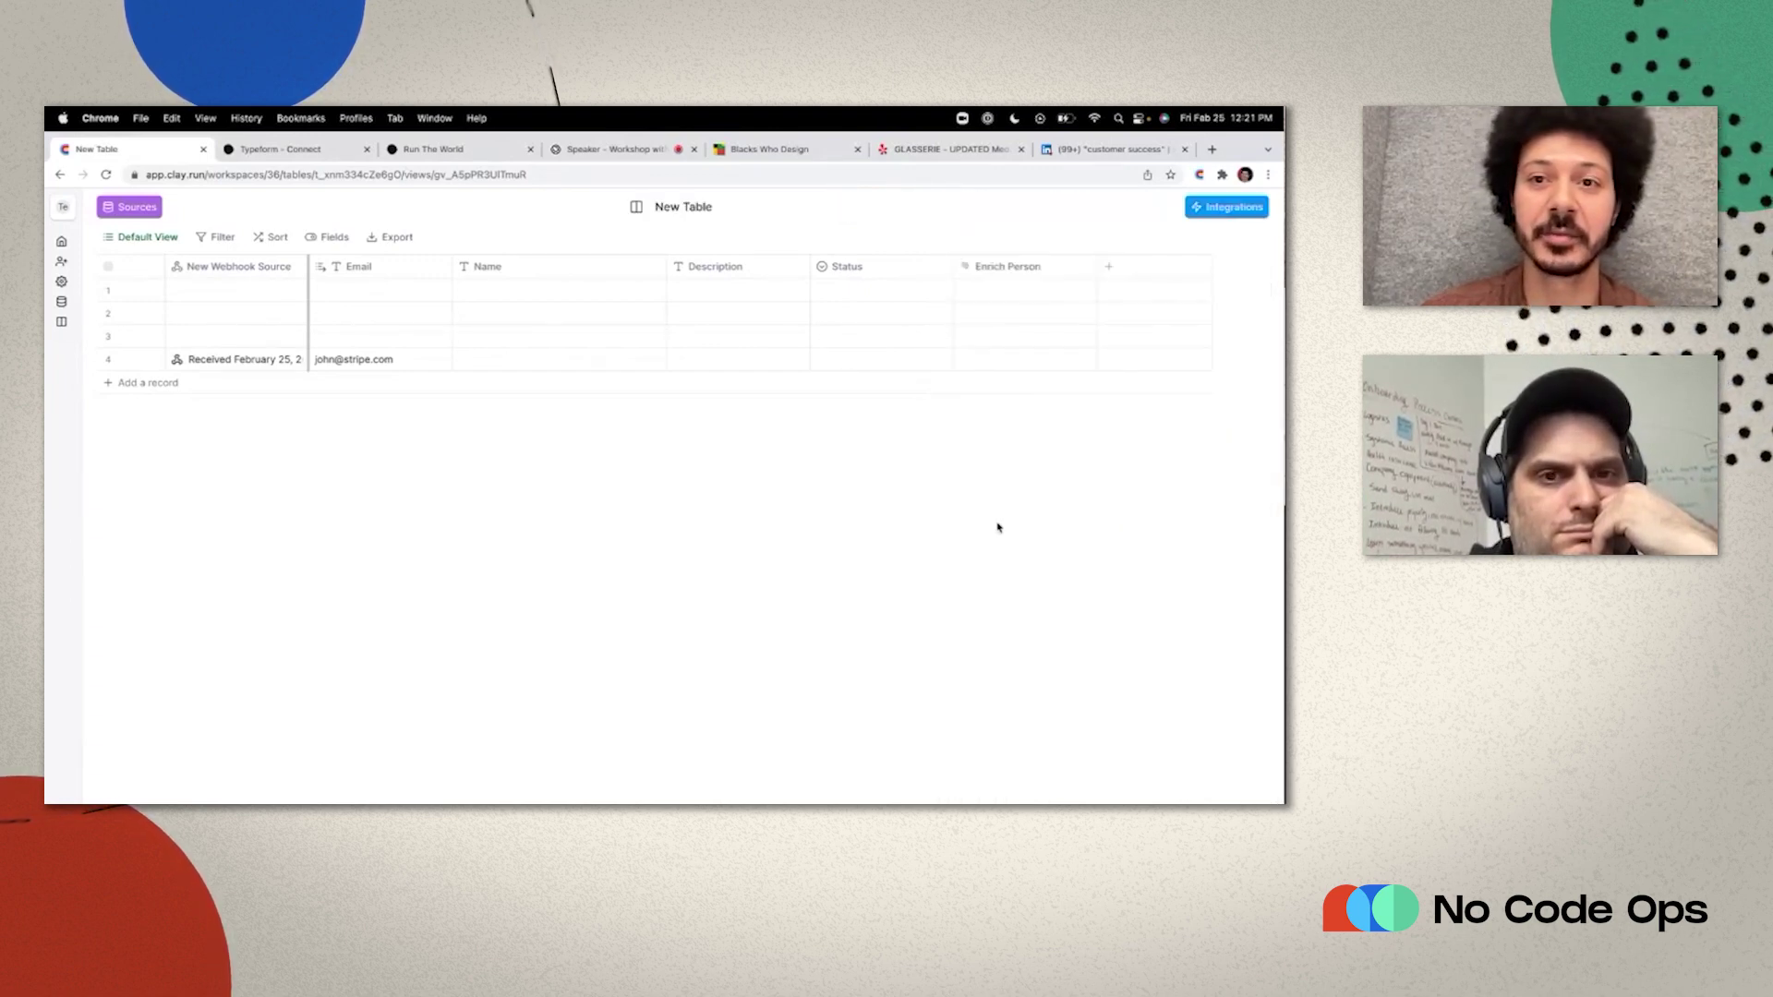
# Run Enrich Person for row 4 beside Email and map the LinkedIn URL into a Linkedin column.
pyautogui.click(1068, 361)
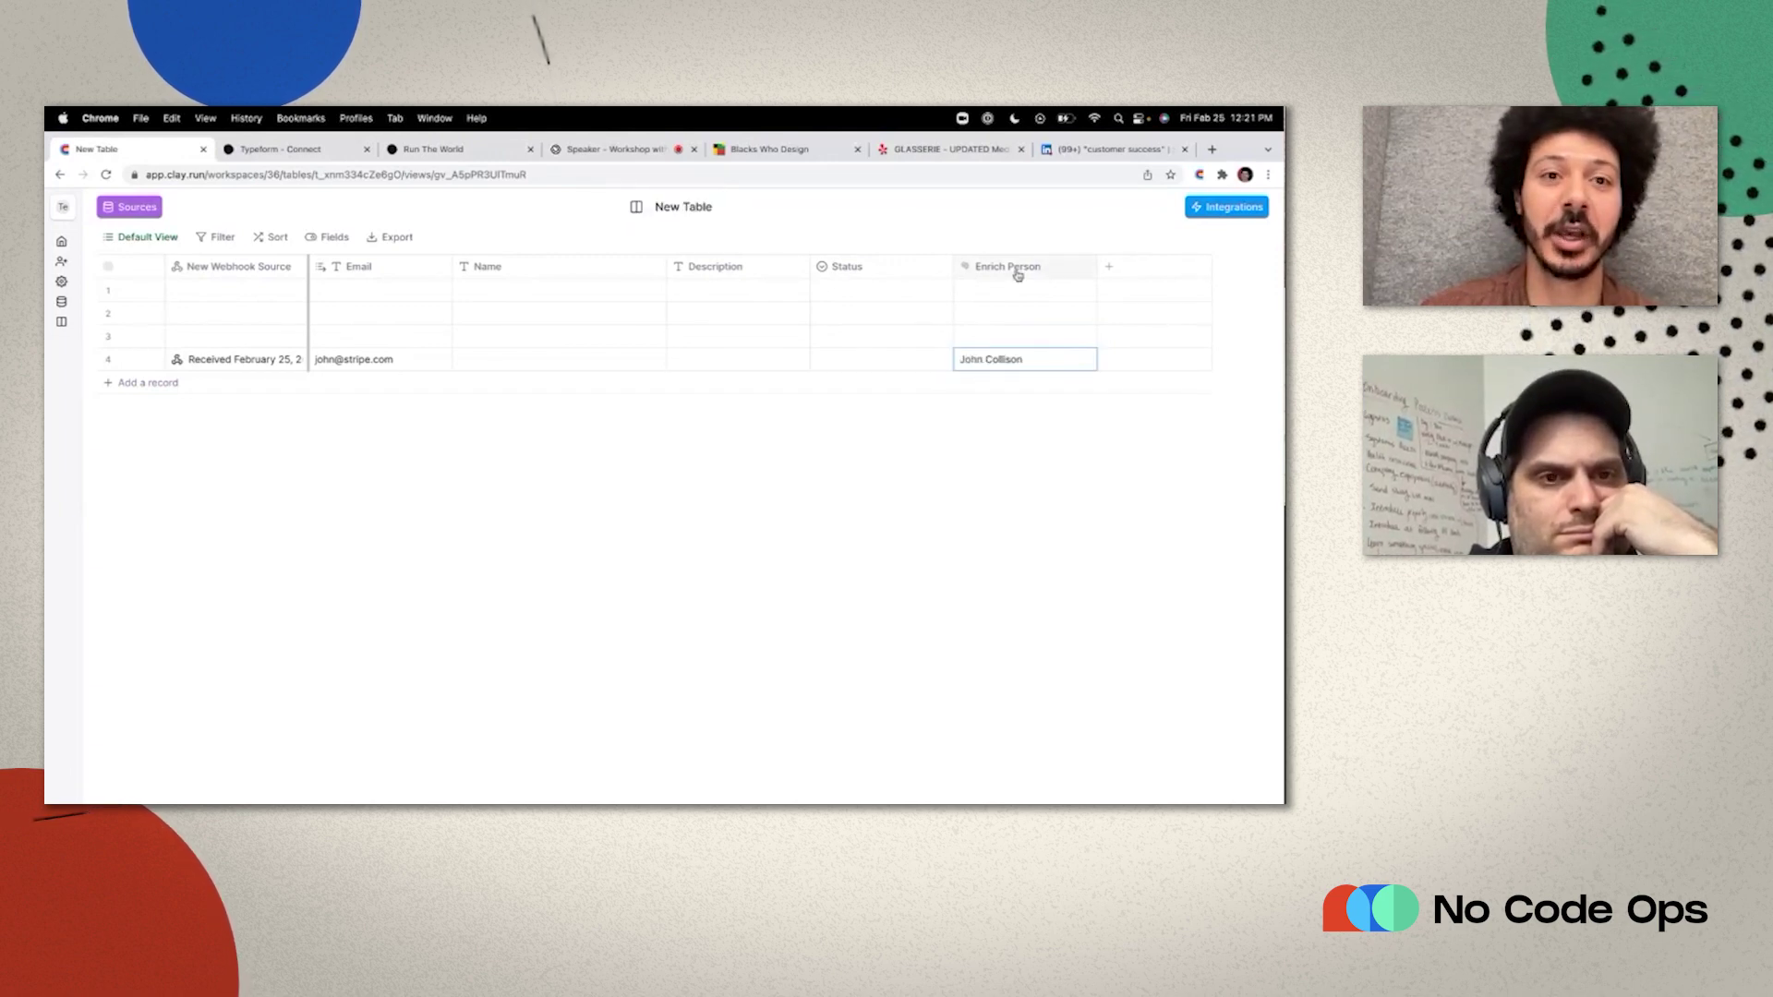
pyautogui.moveTo(1017, 270); pyautogui.dragTo(554, 269)
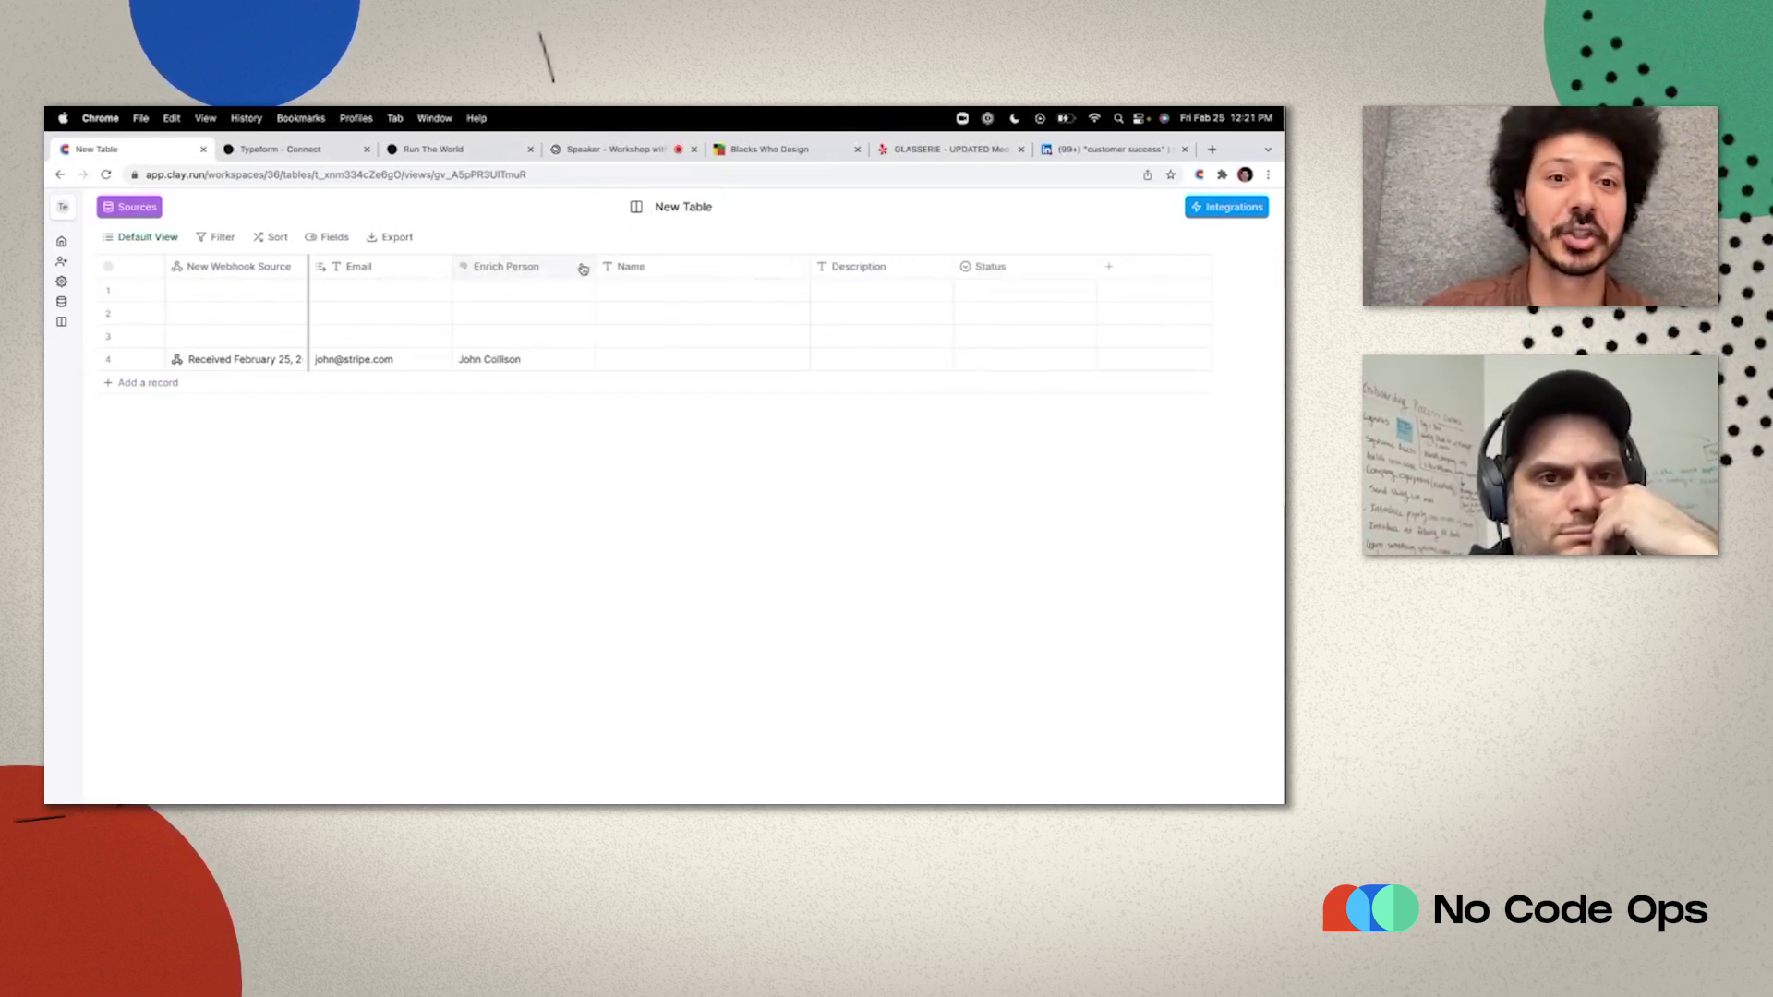
pyautogui.click(584, 362)
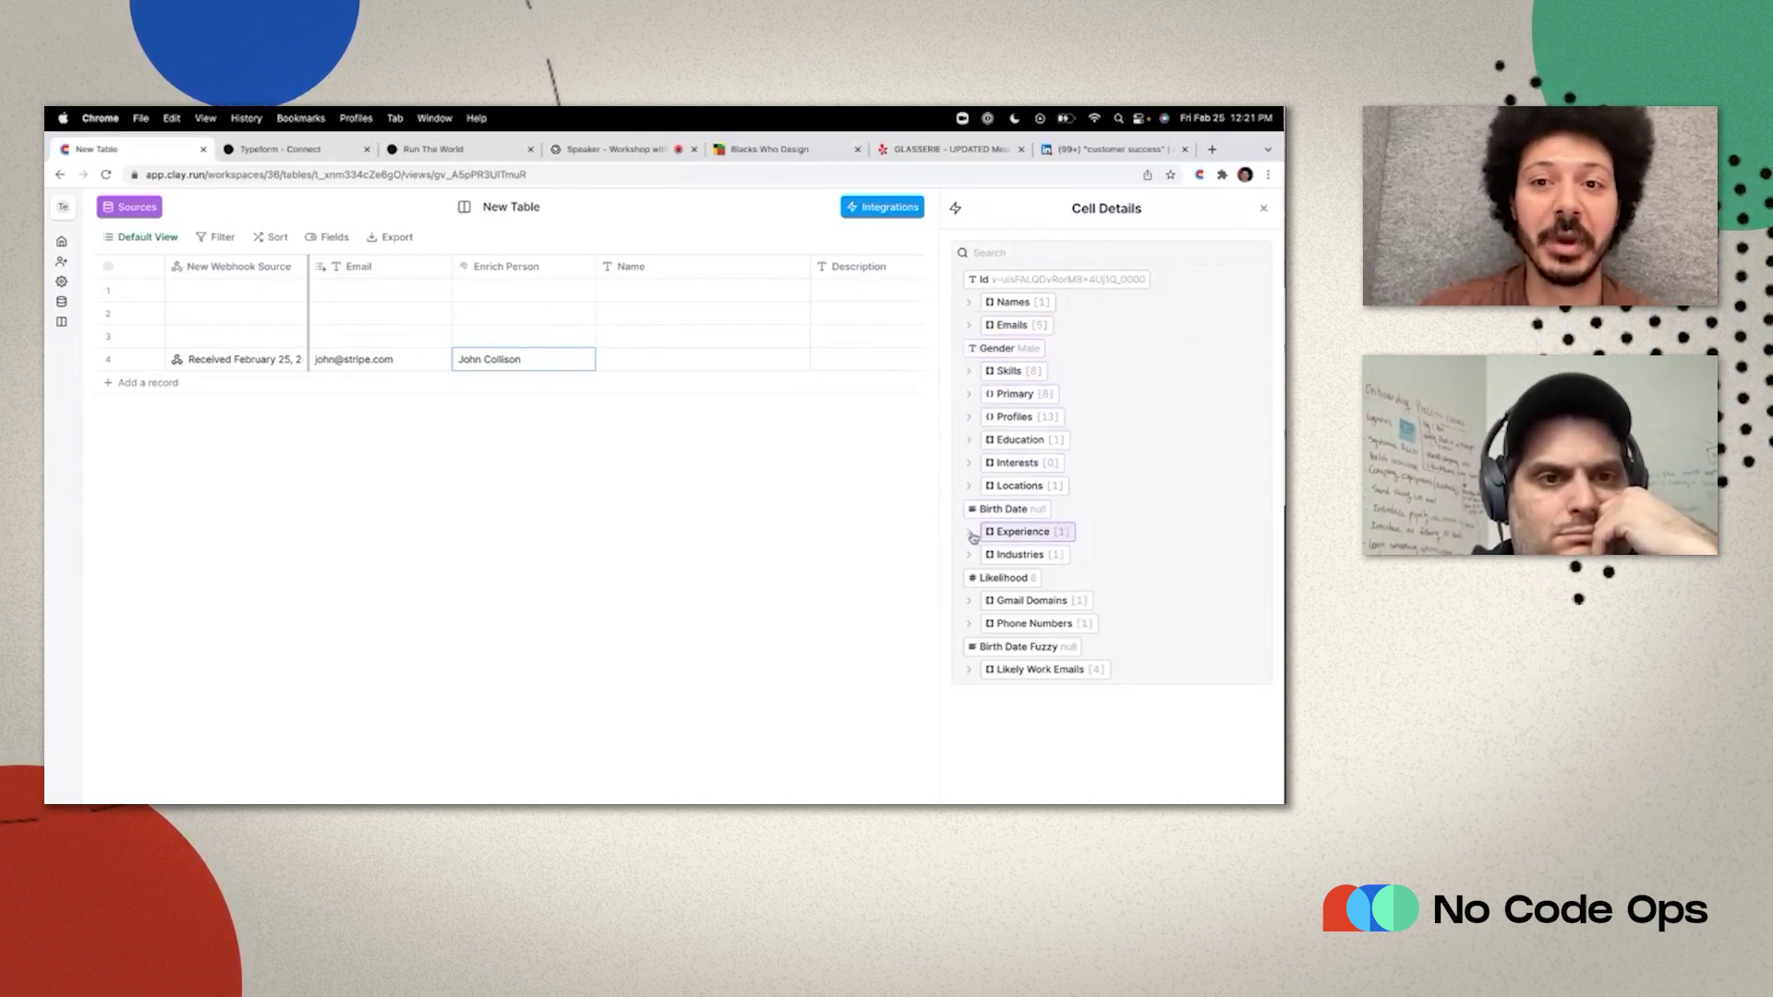
pyautogui.click(970, 393)
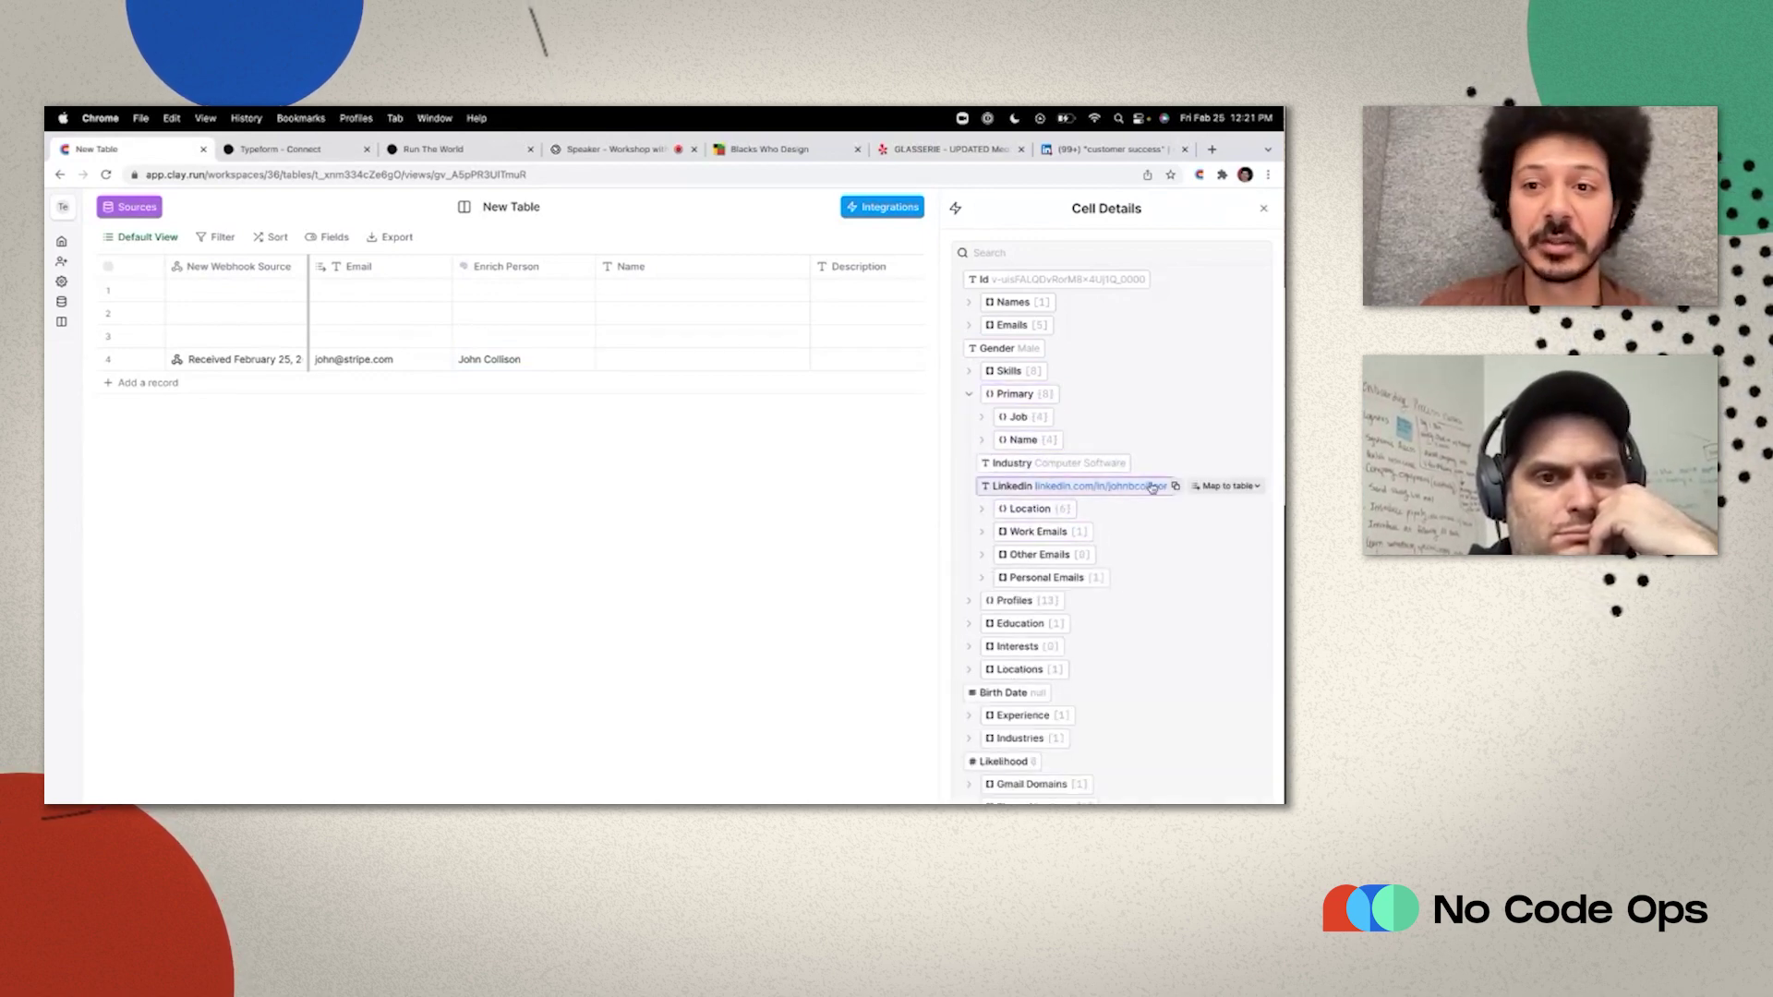
pyautogui.click(1209, 486)
pyautogui.click(1144, 660)
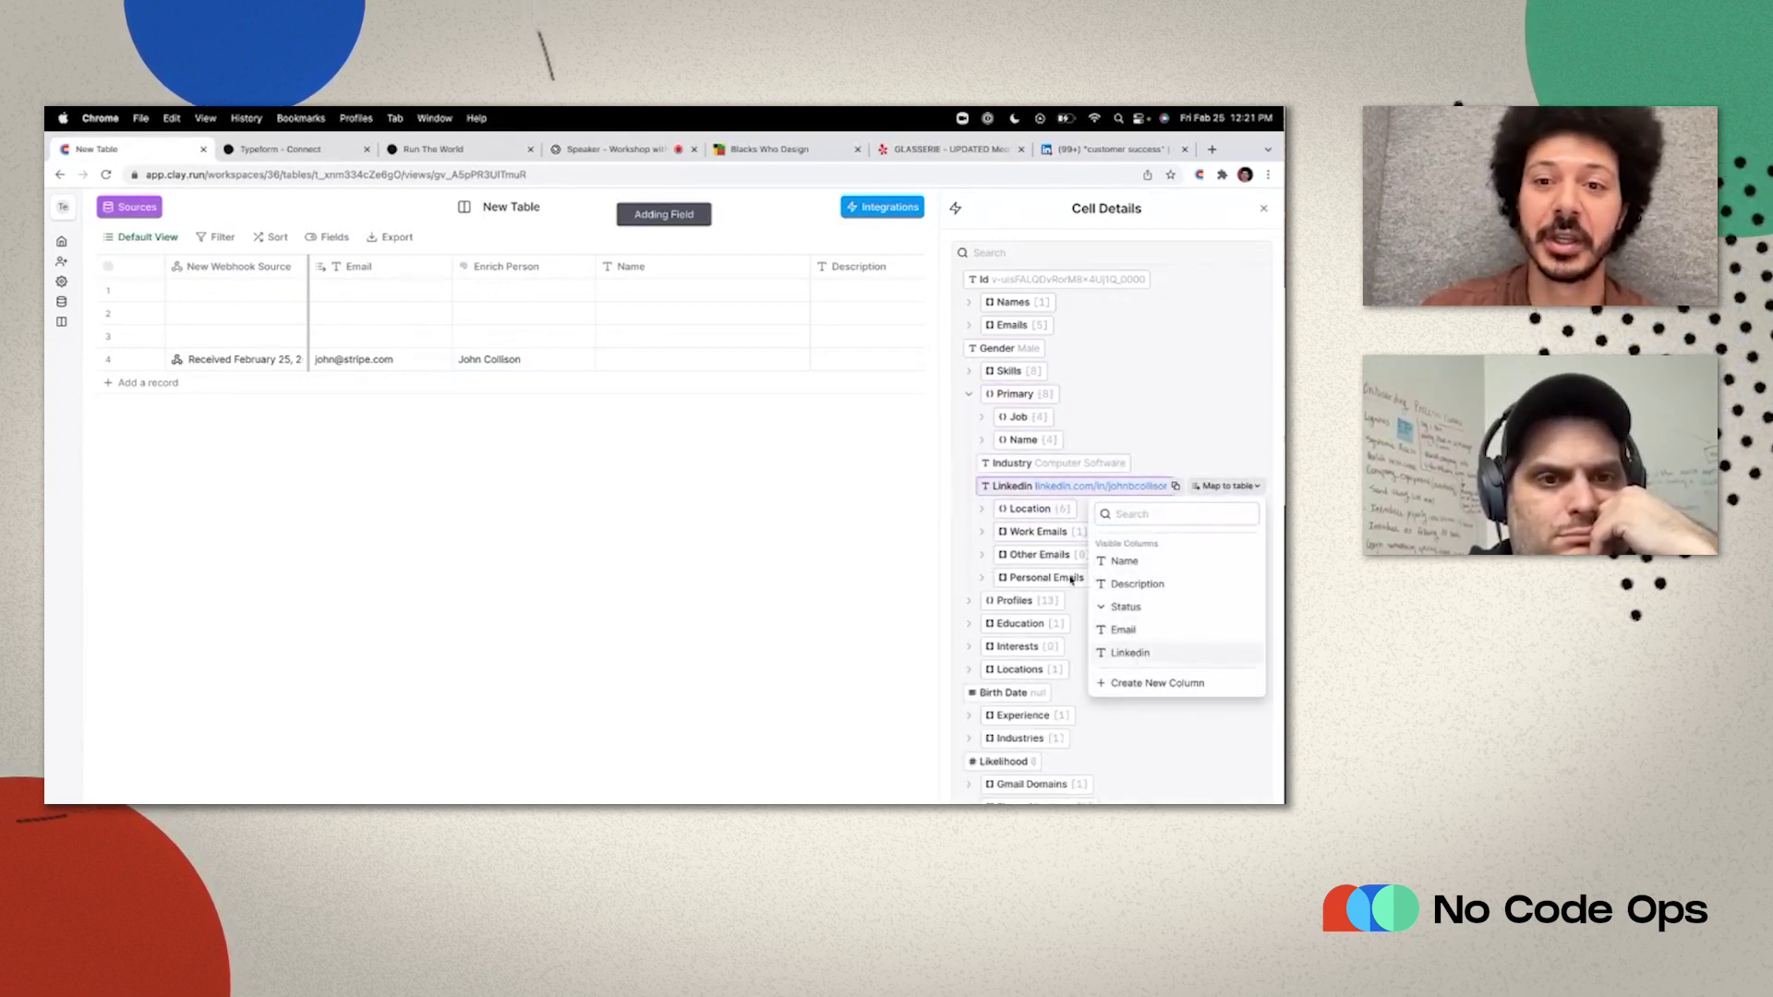
# Map the person's company website (stripe.com) into a new Website column.
pyautogui.click(970, 394)
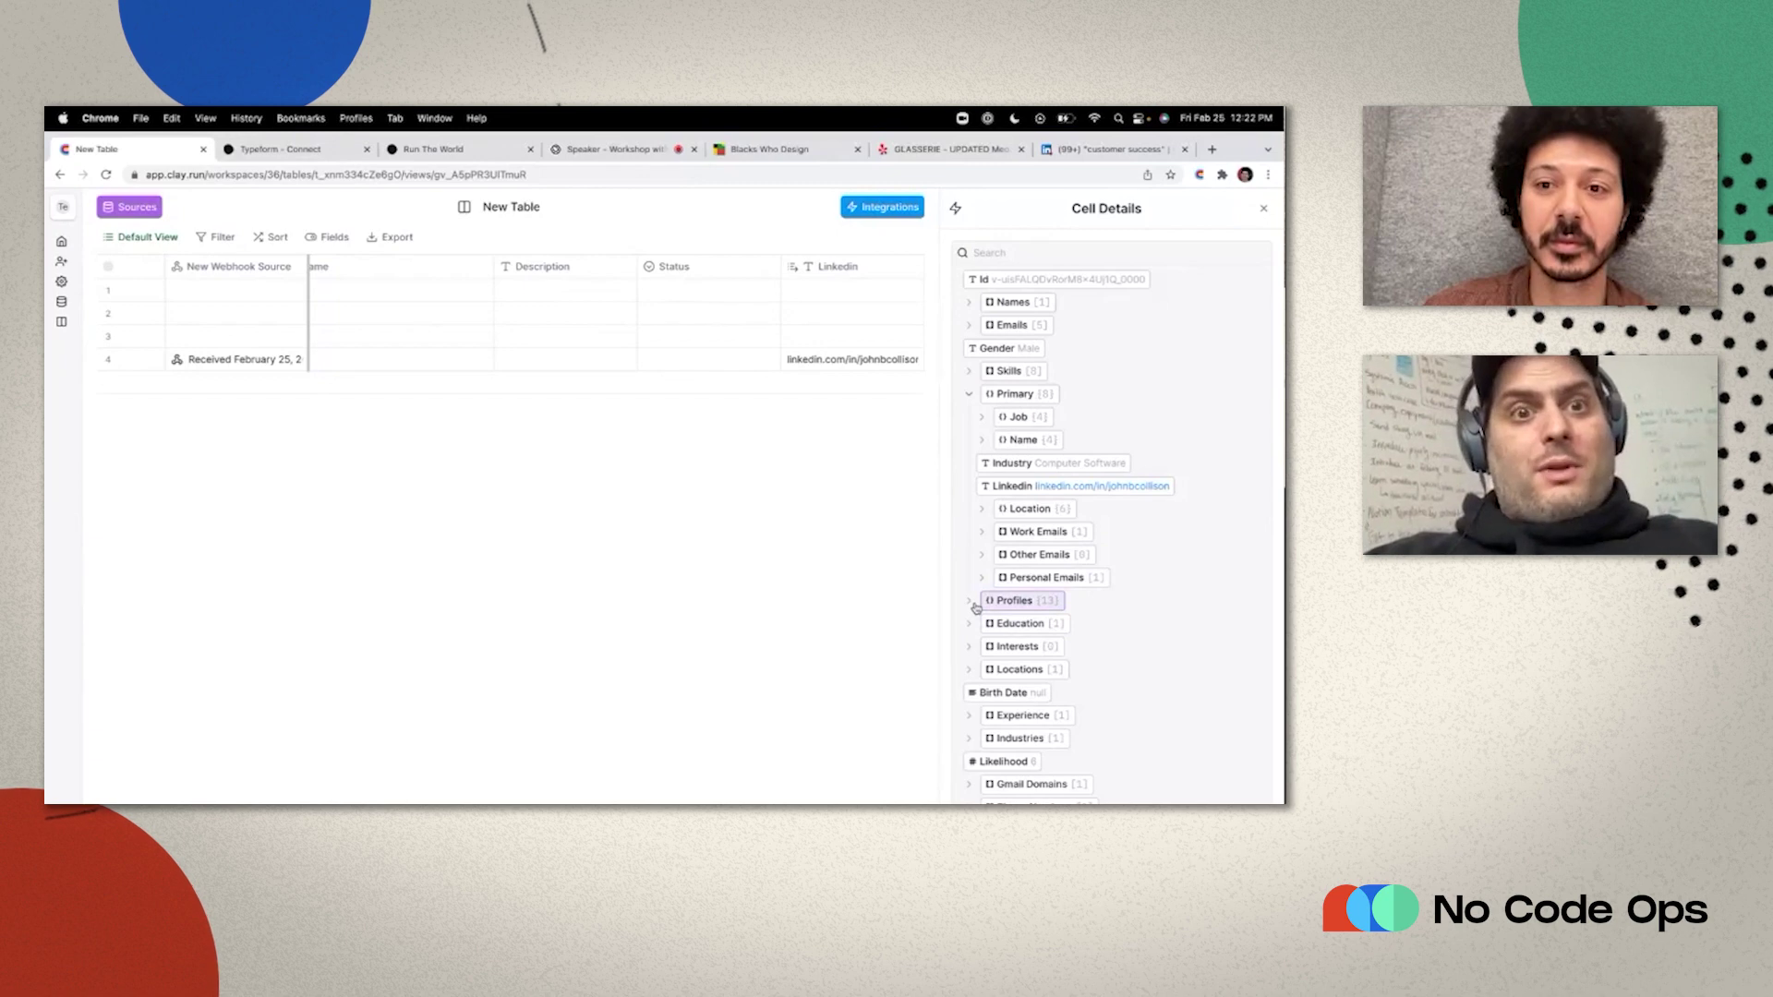
pyautogui.click(982, 417)
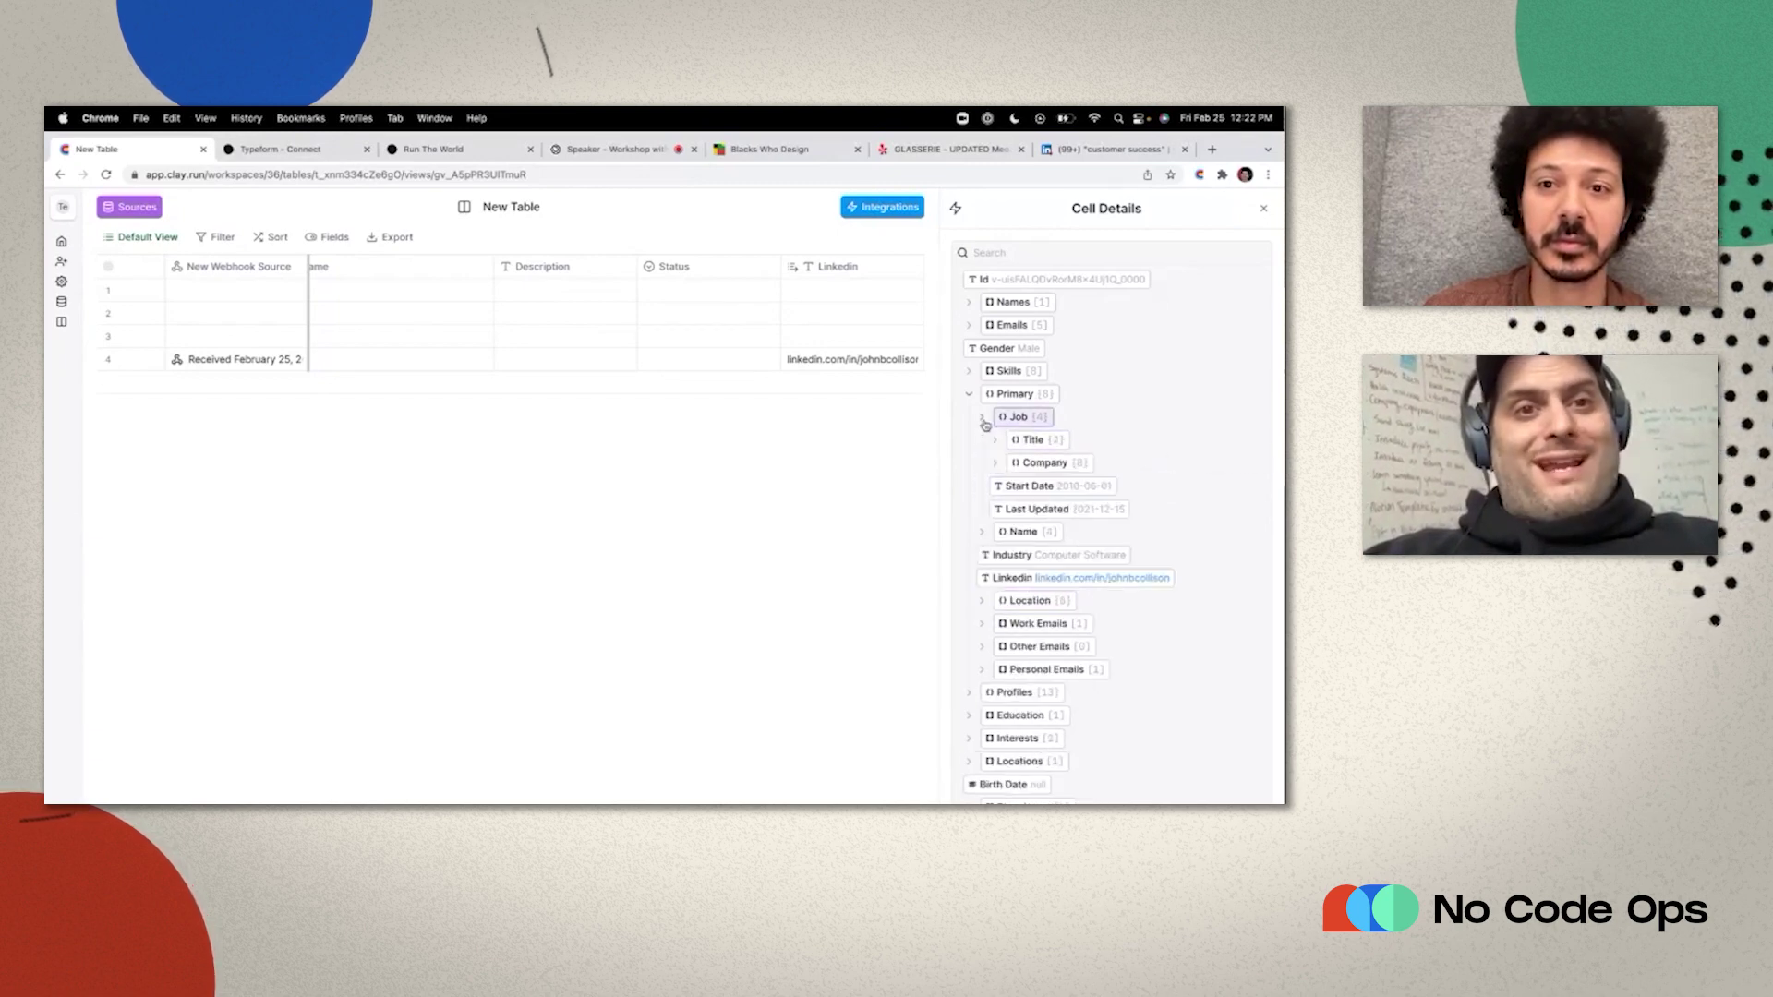
pyautogui.click(995, 463)
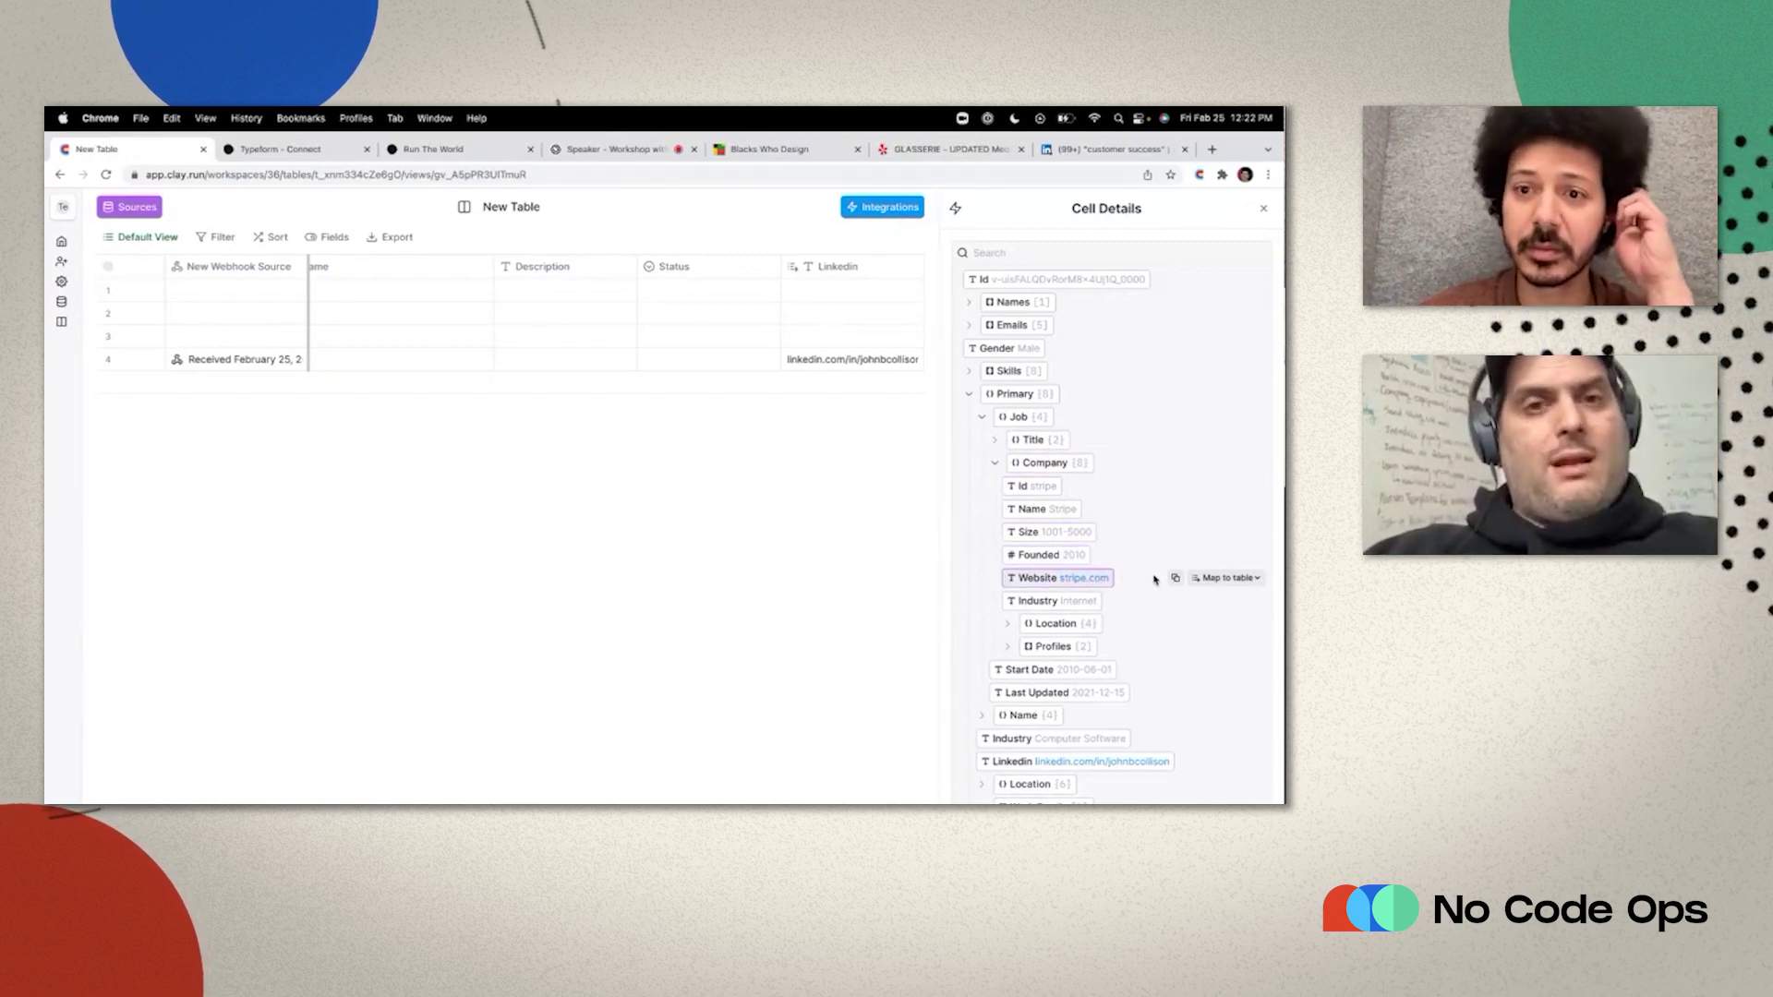
pyautogui.click(1217, 578)
pyautogui.click(1135, 769)
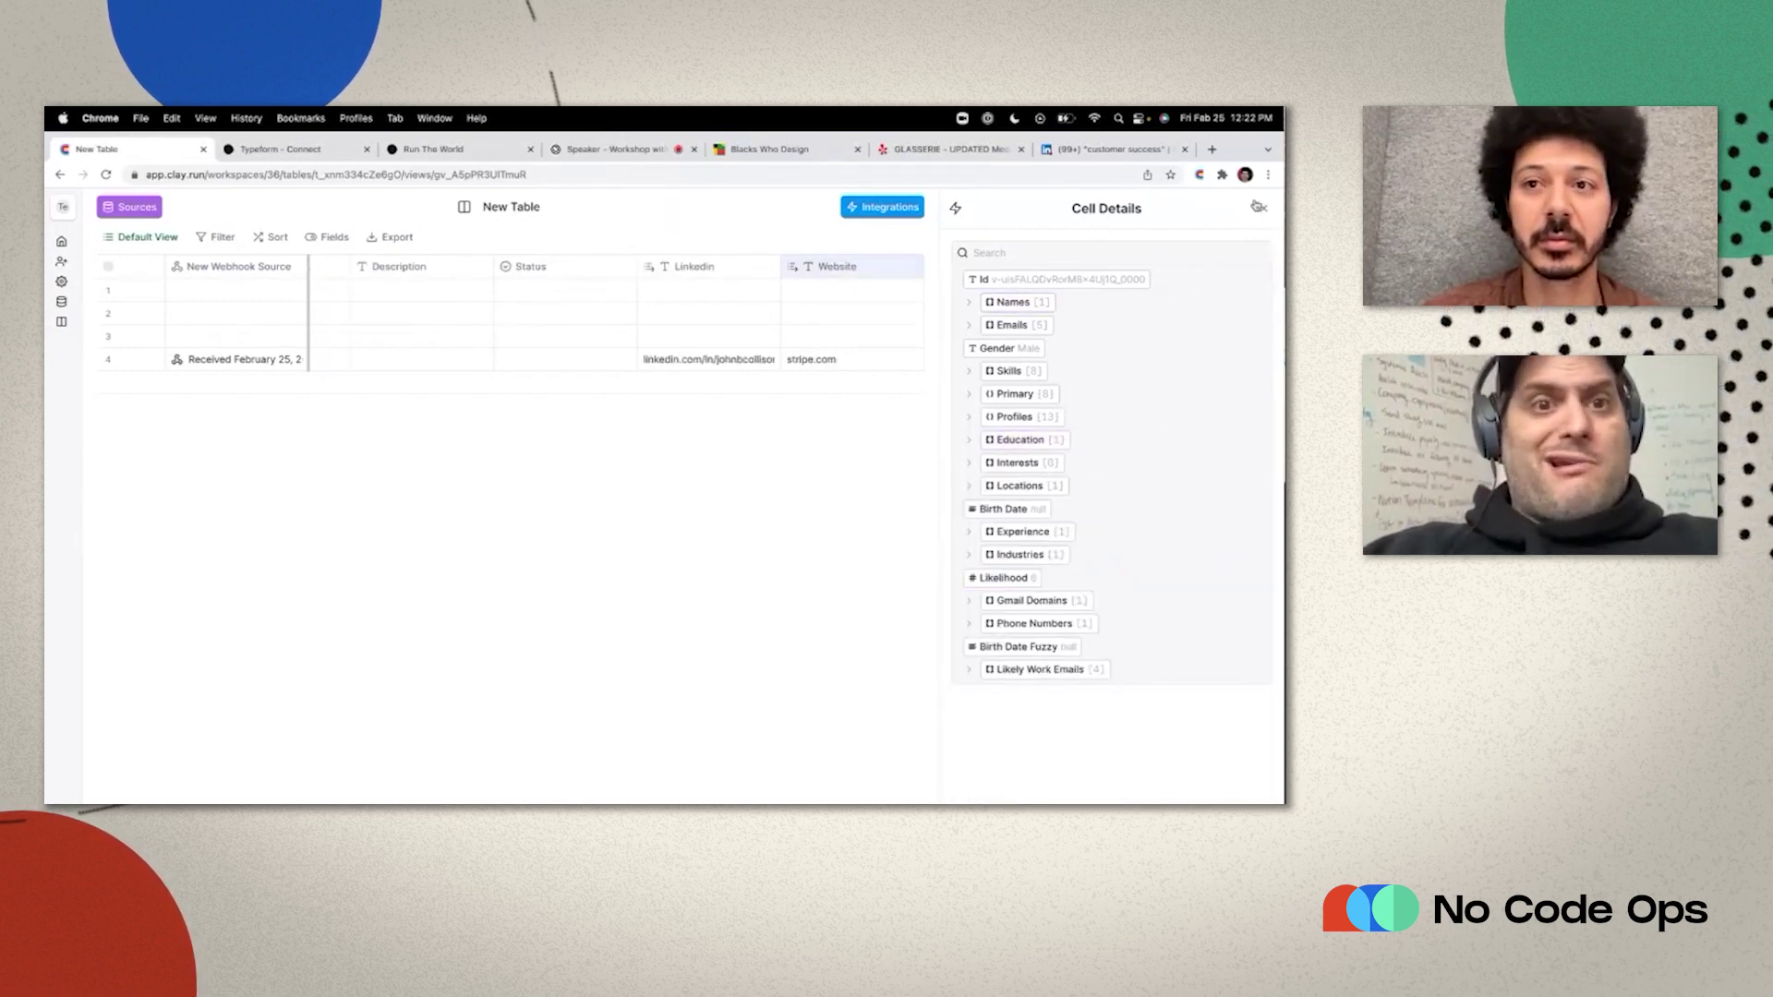
pyautogui.click(1264, 209)
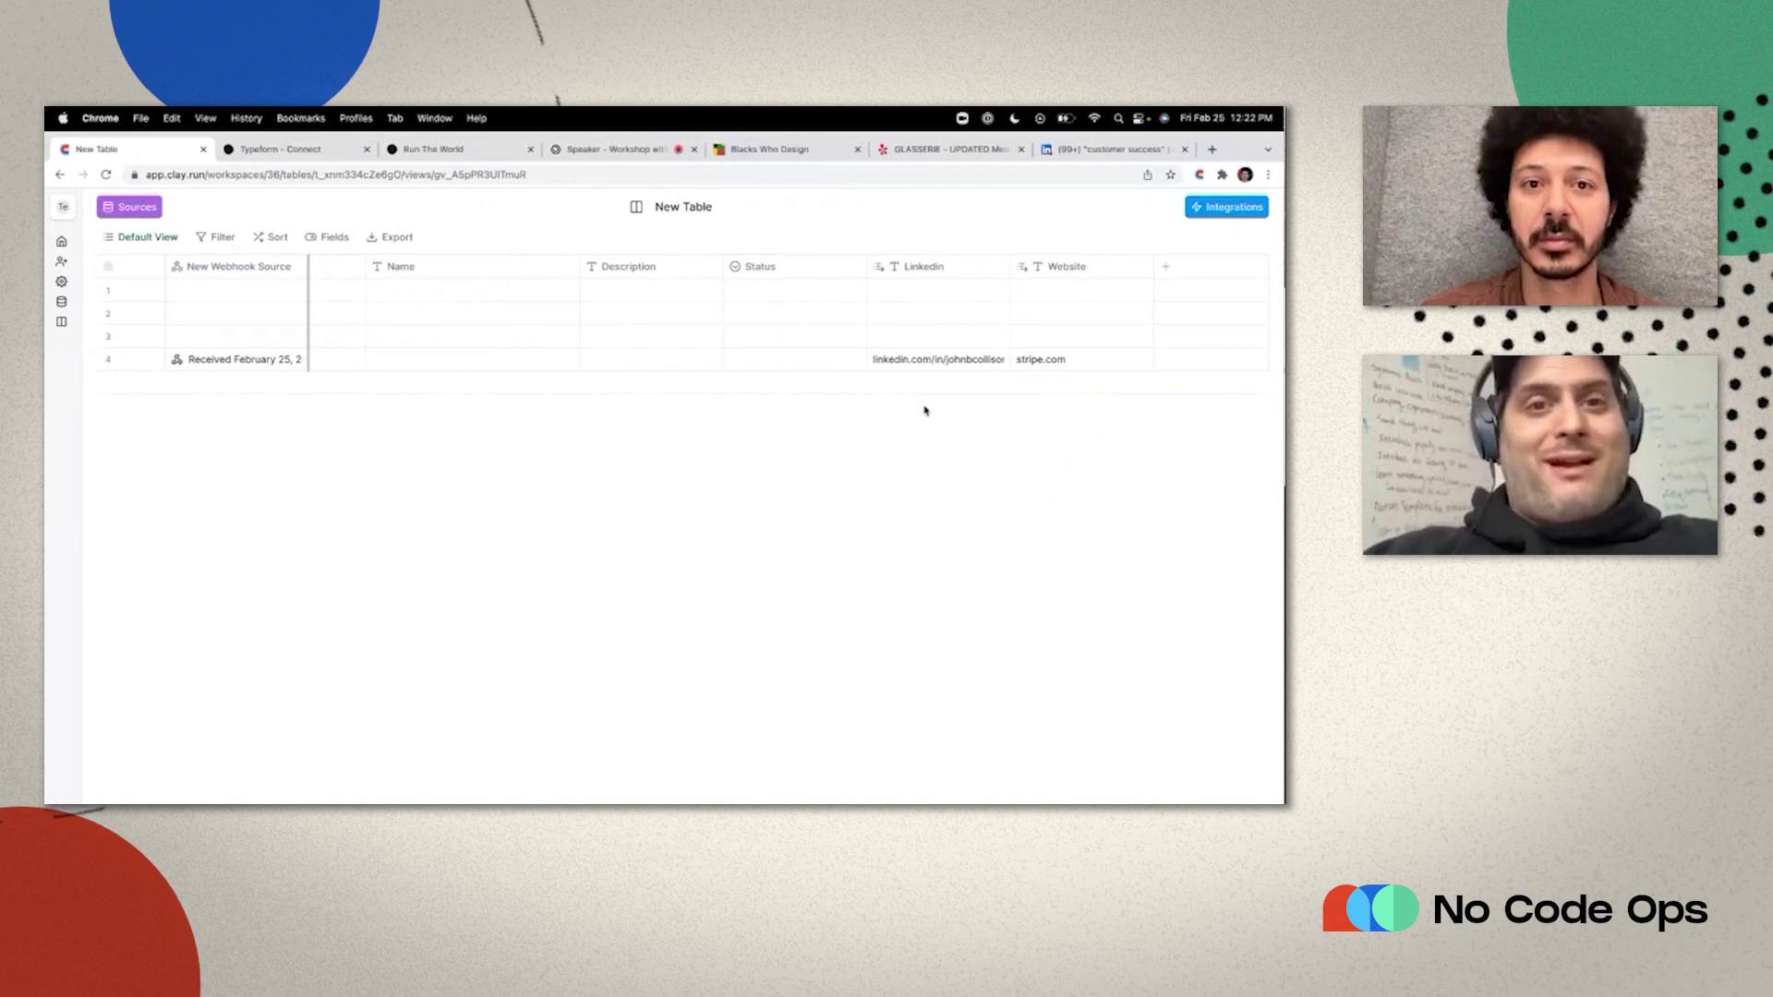
# Delete the Name and Description columns.
pyautogui.click(543, 267)
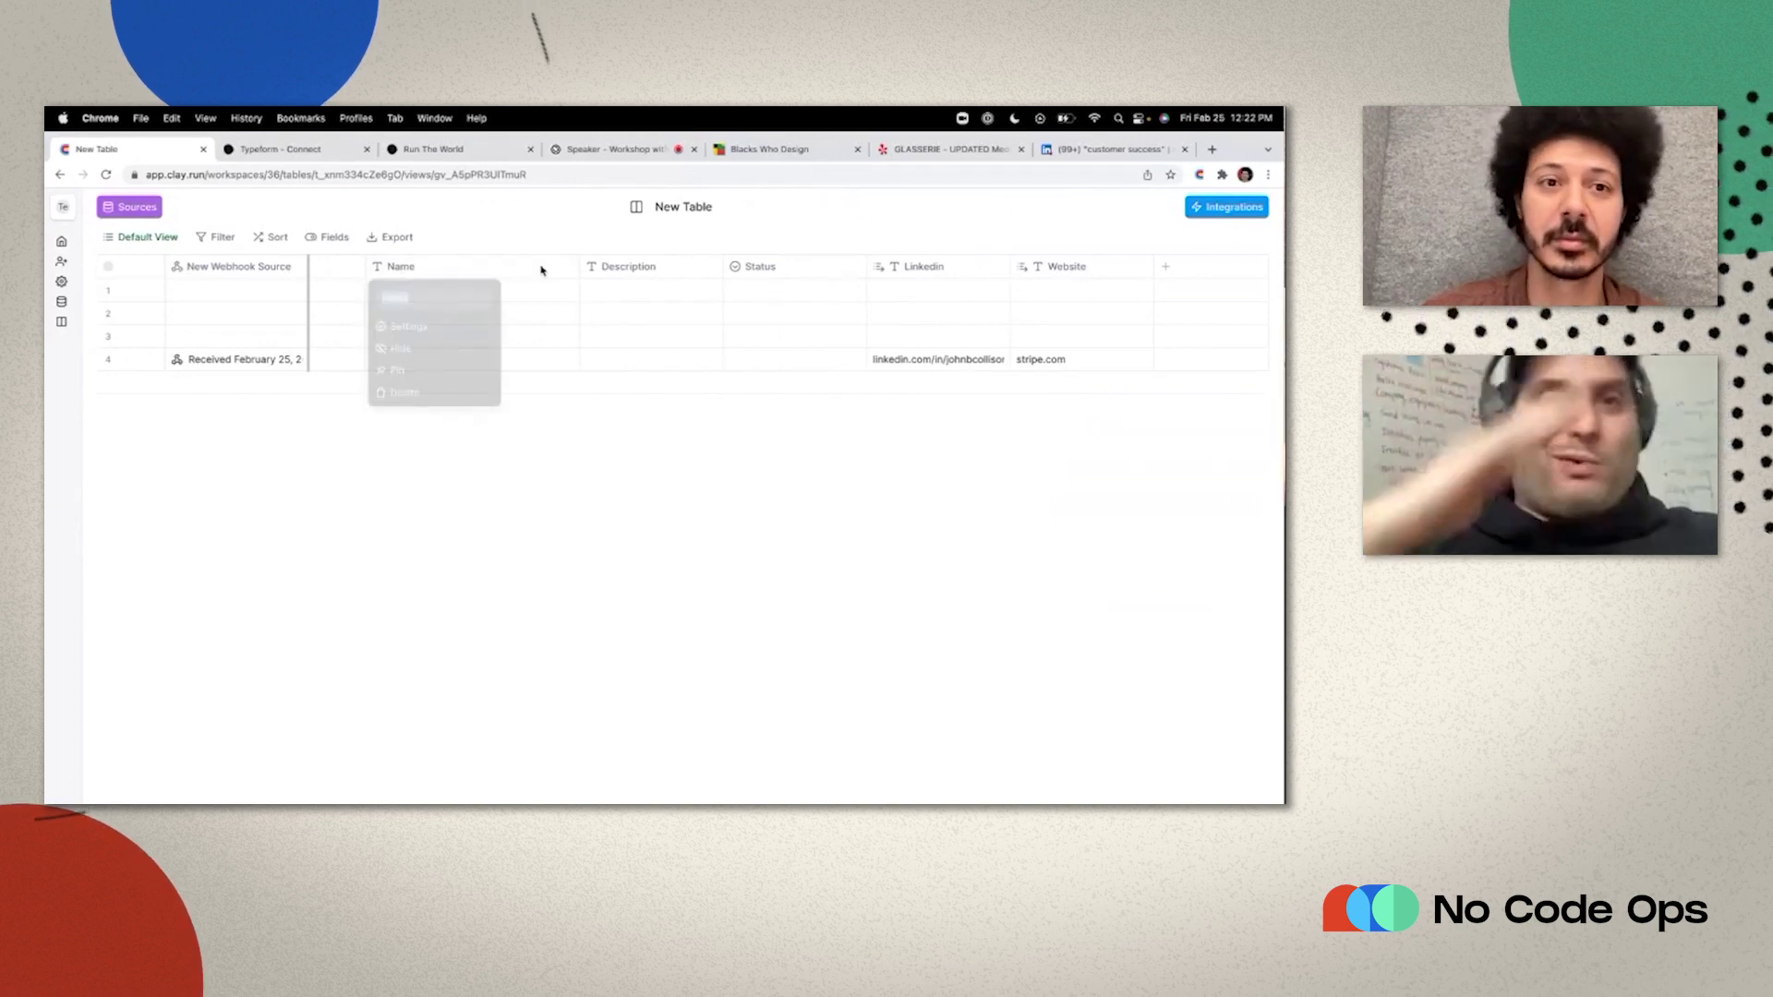
pyautogui.click(471, 398)
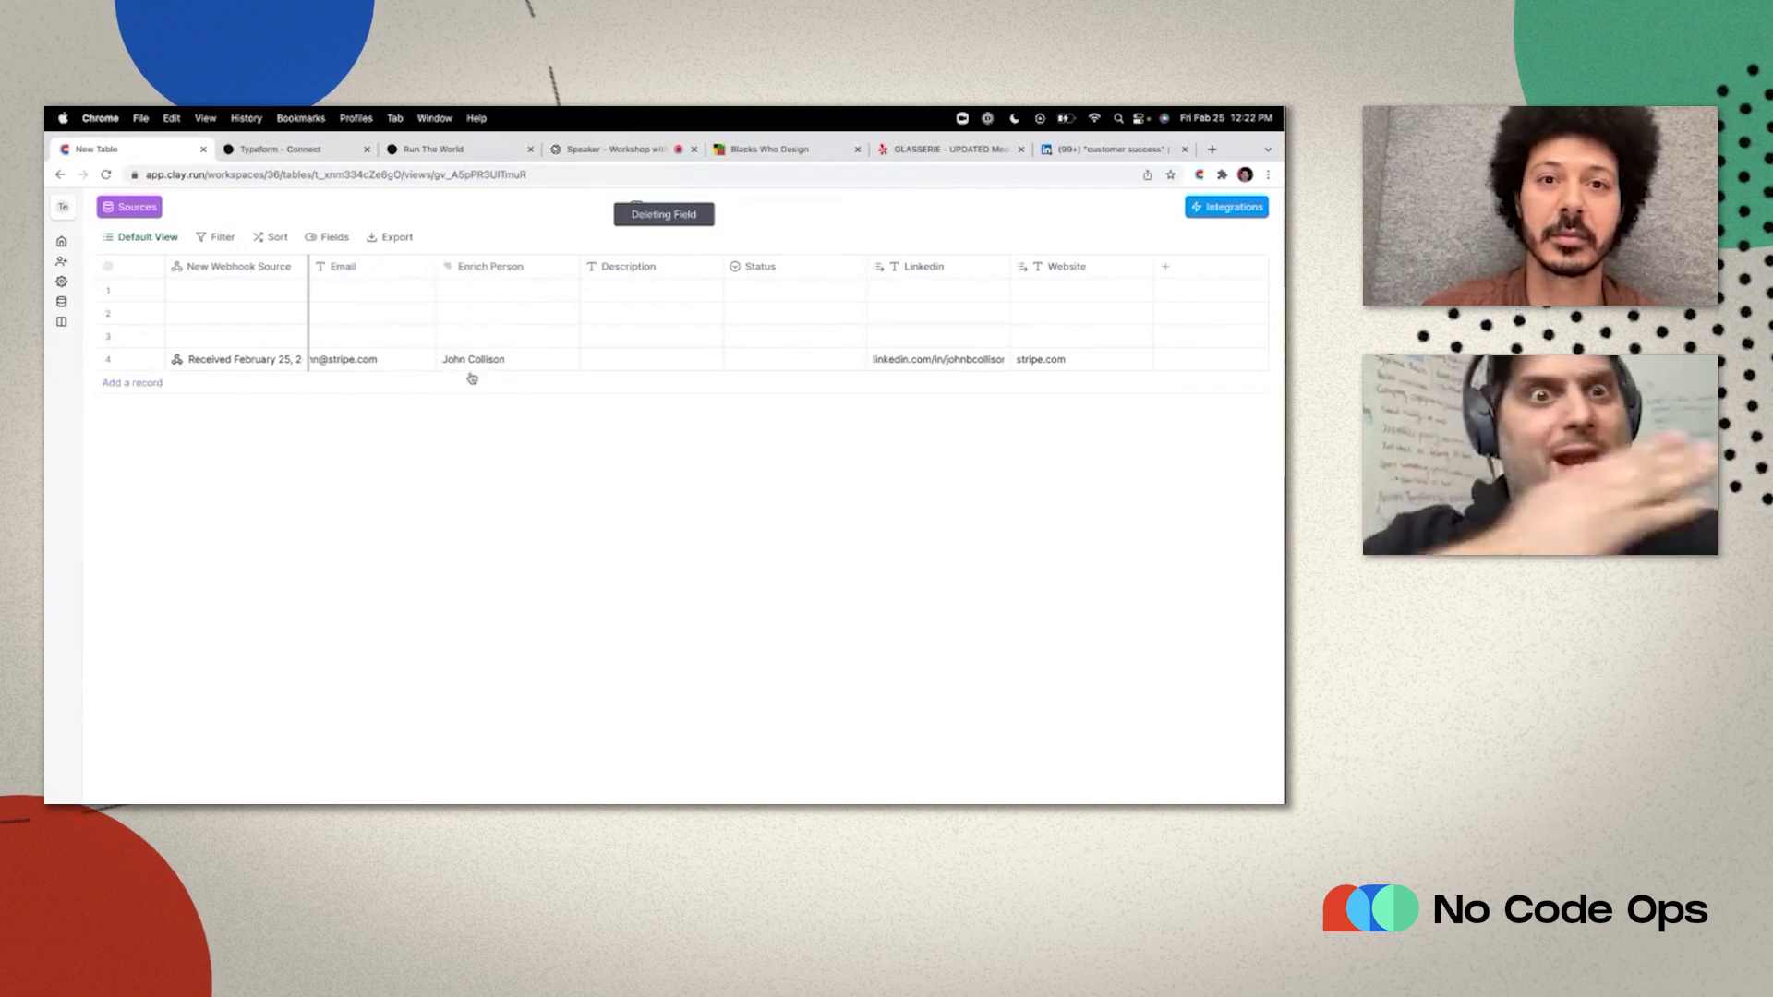
pyautogui.click(658, 268)
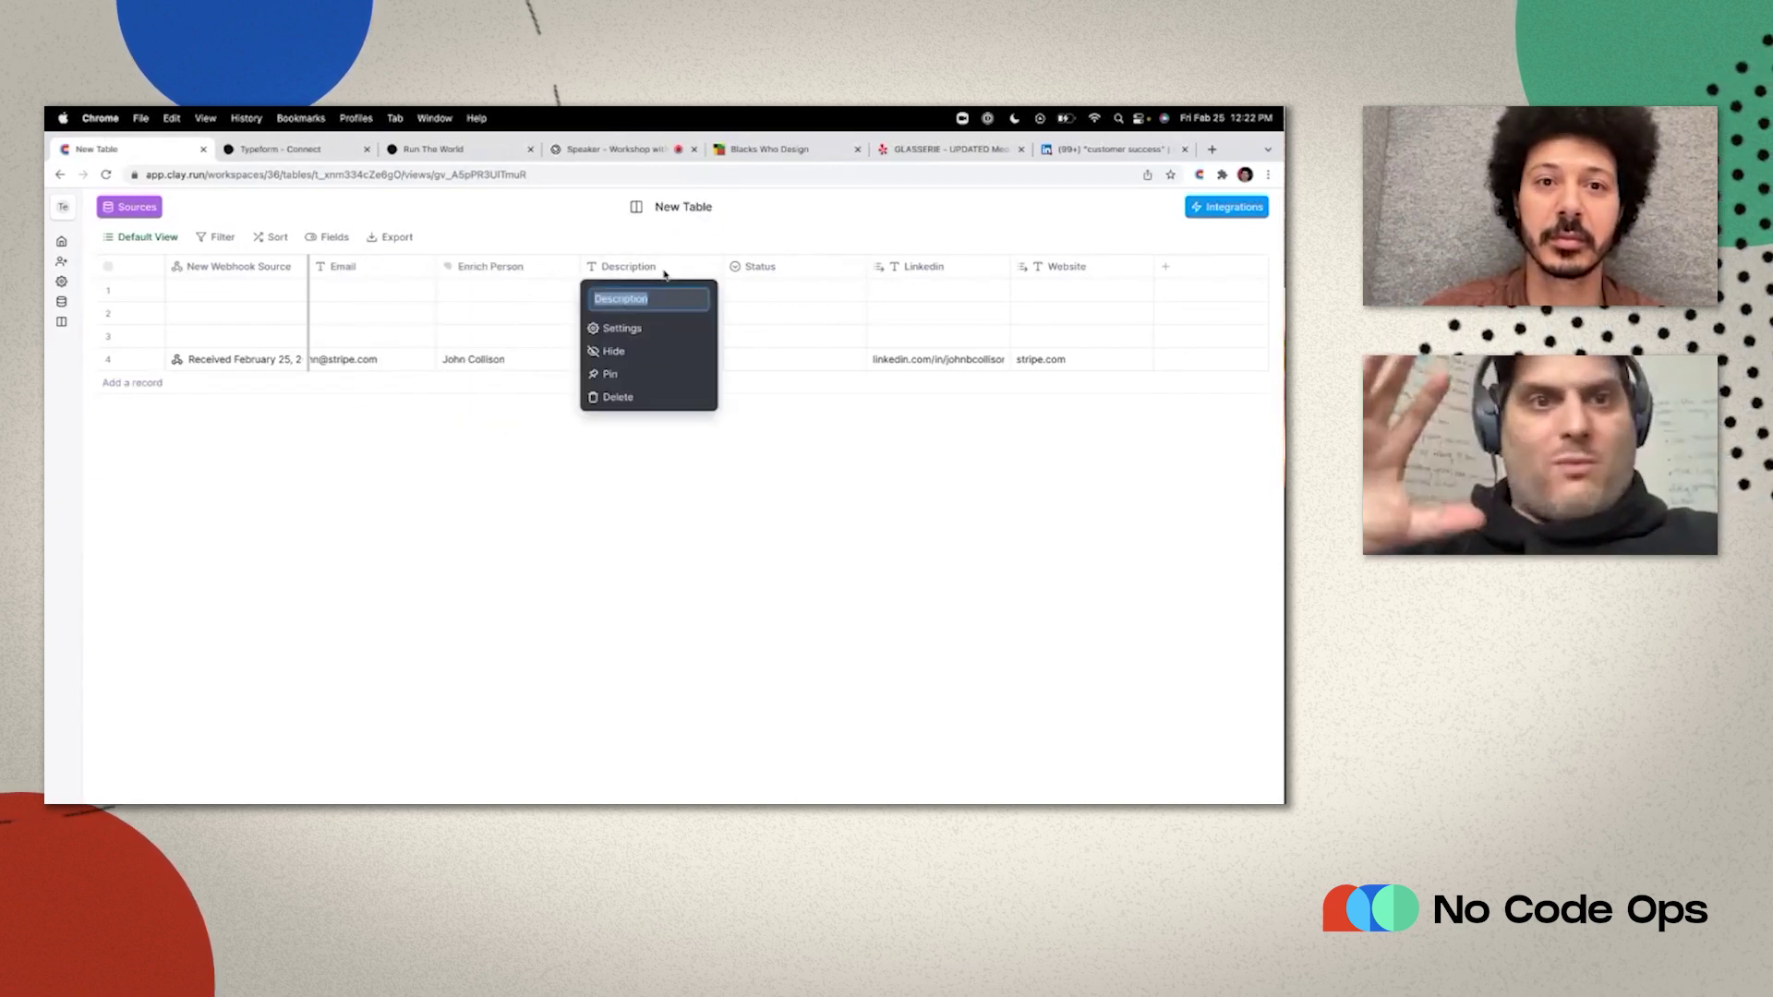
pyautogui.click(646, 399)
# Move Linkedin and Website before Status and widen the Linkedin column.
pyautogui.moveTo(812, 267); pyautogui.dragTo(665, 272)
pyautogui.moveTo(901, 267); pyautogui.dragTo(774, 268)
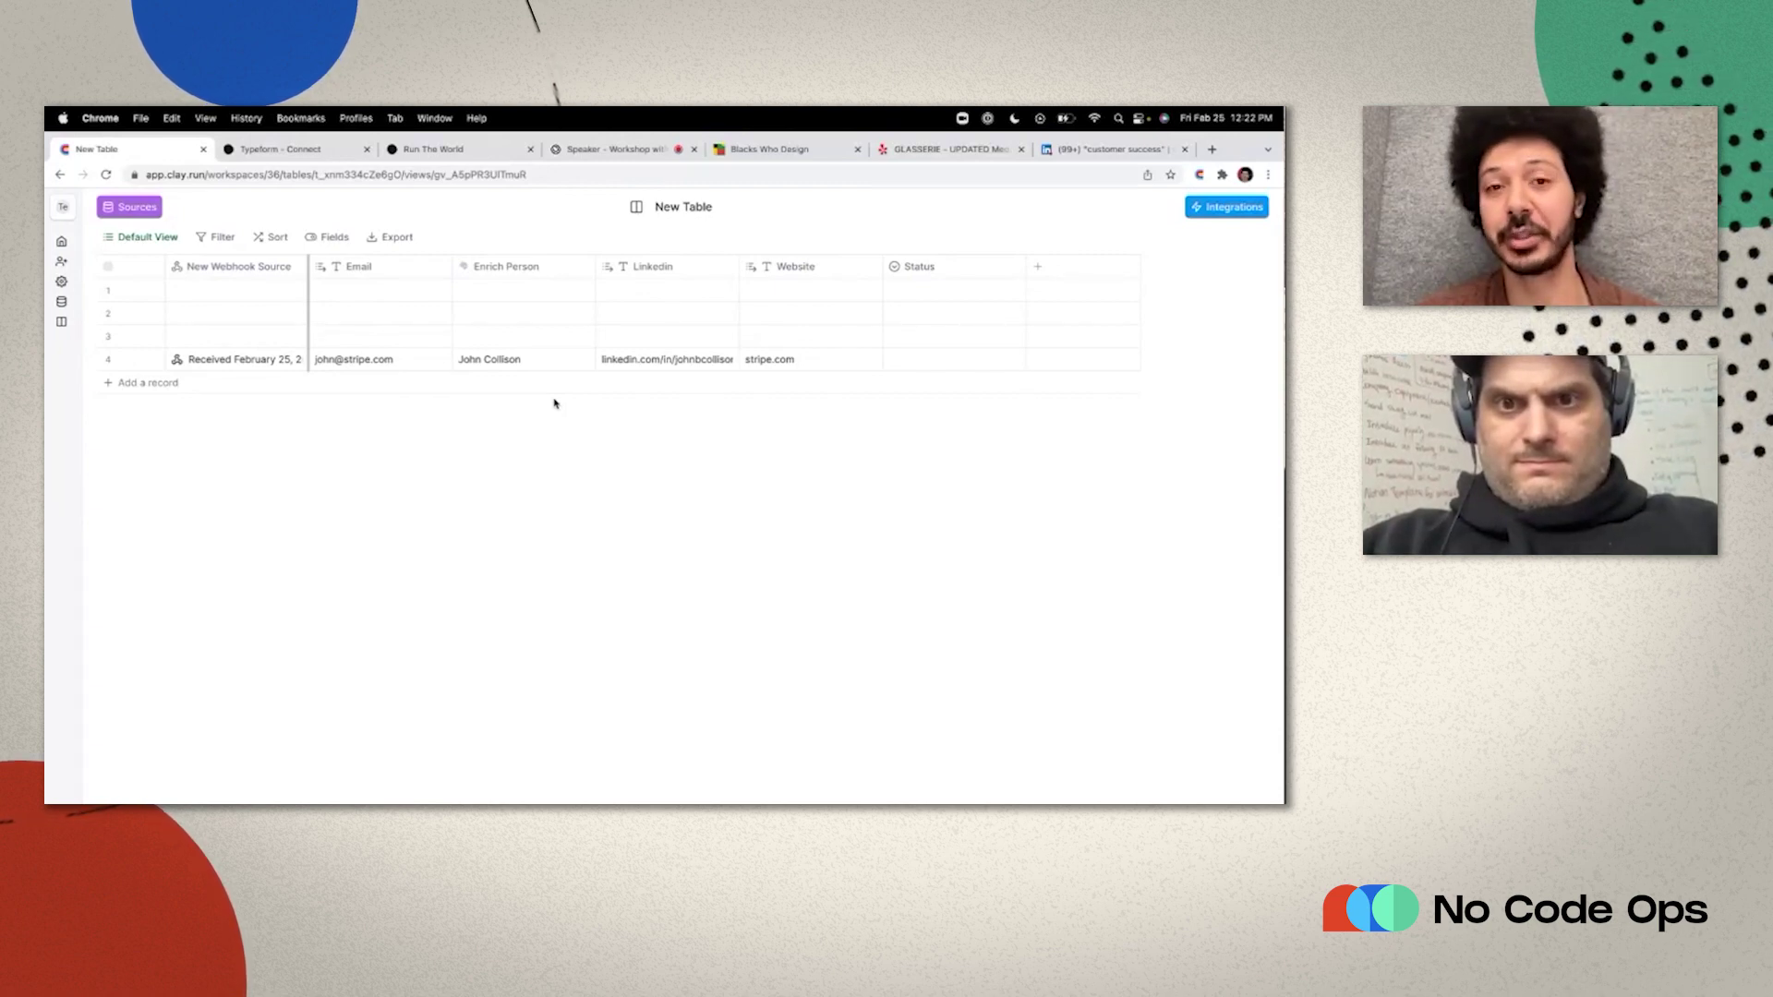
pyautogui.moveTo(740, 266); pyautogui.dragTo(779, 267)
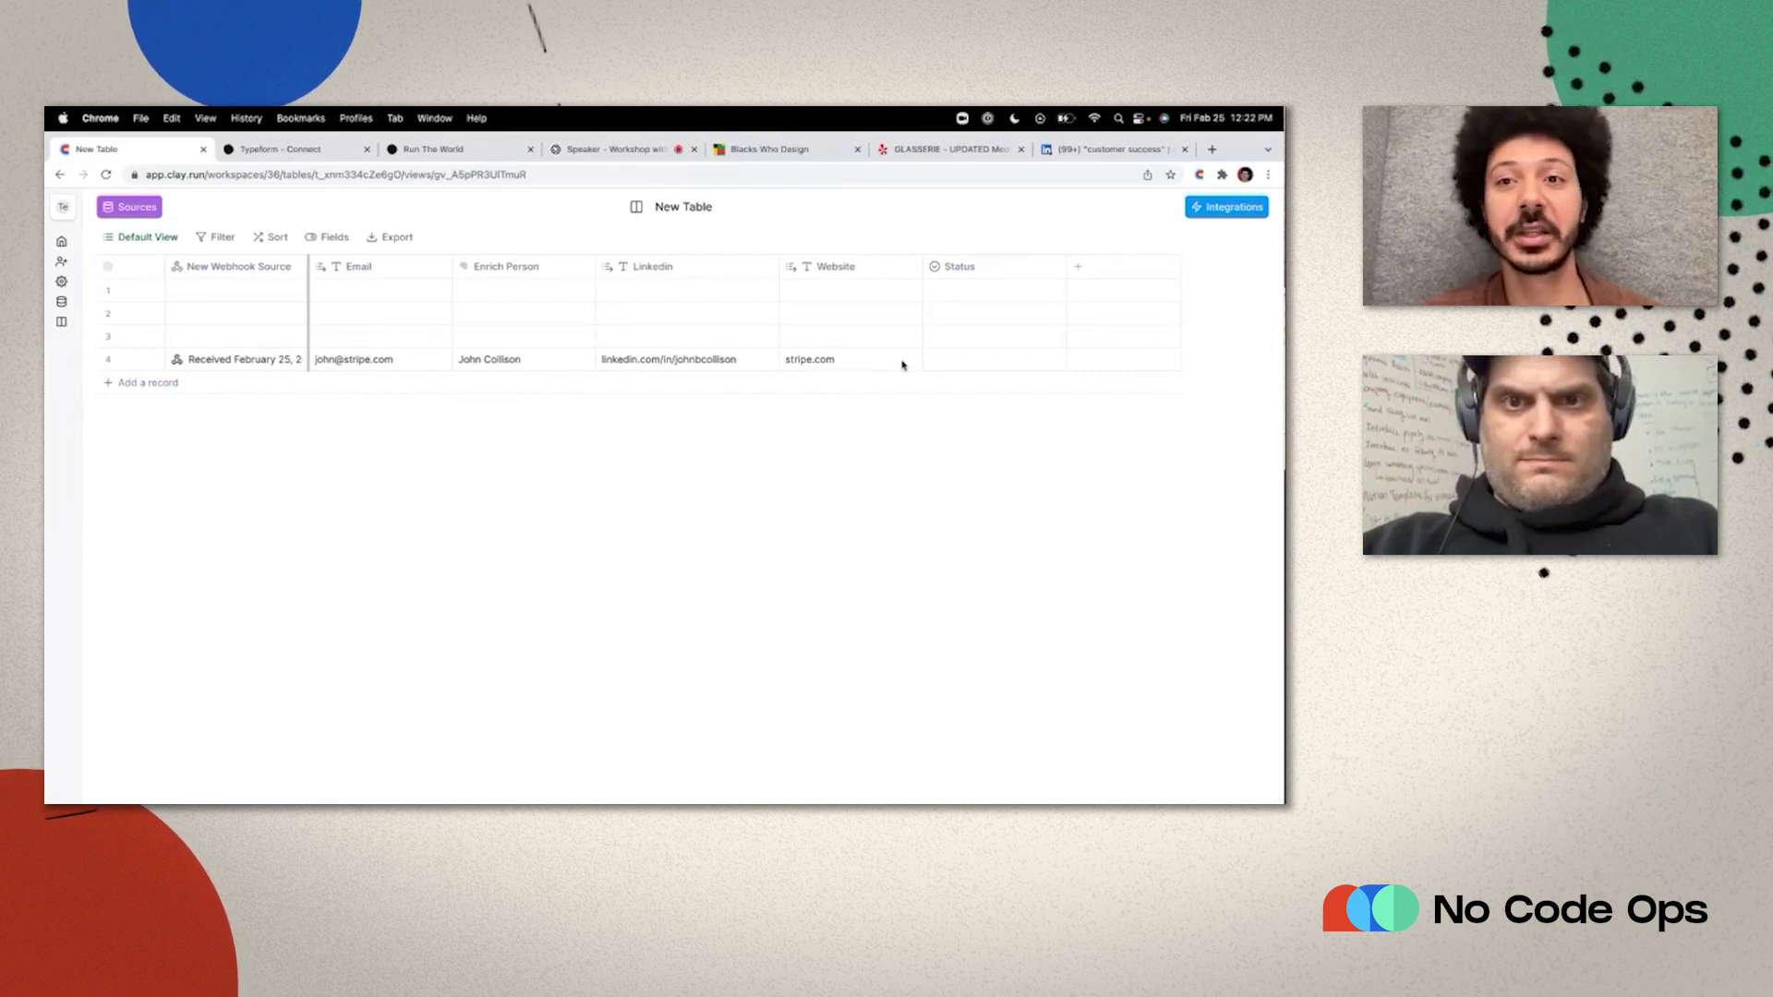
pyautogui.click(1226, 207)
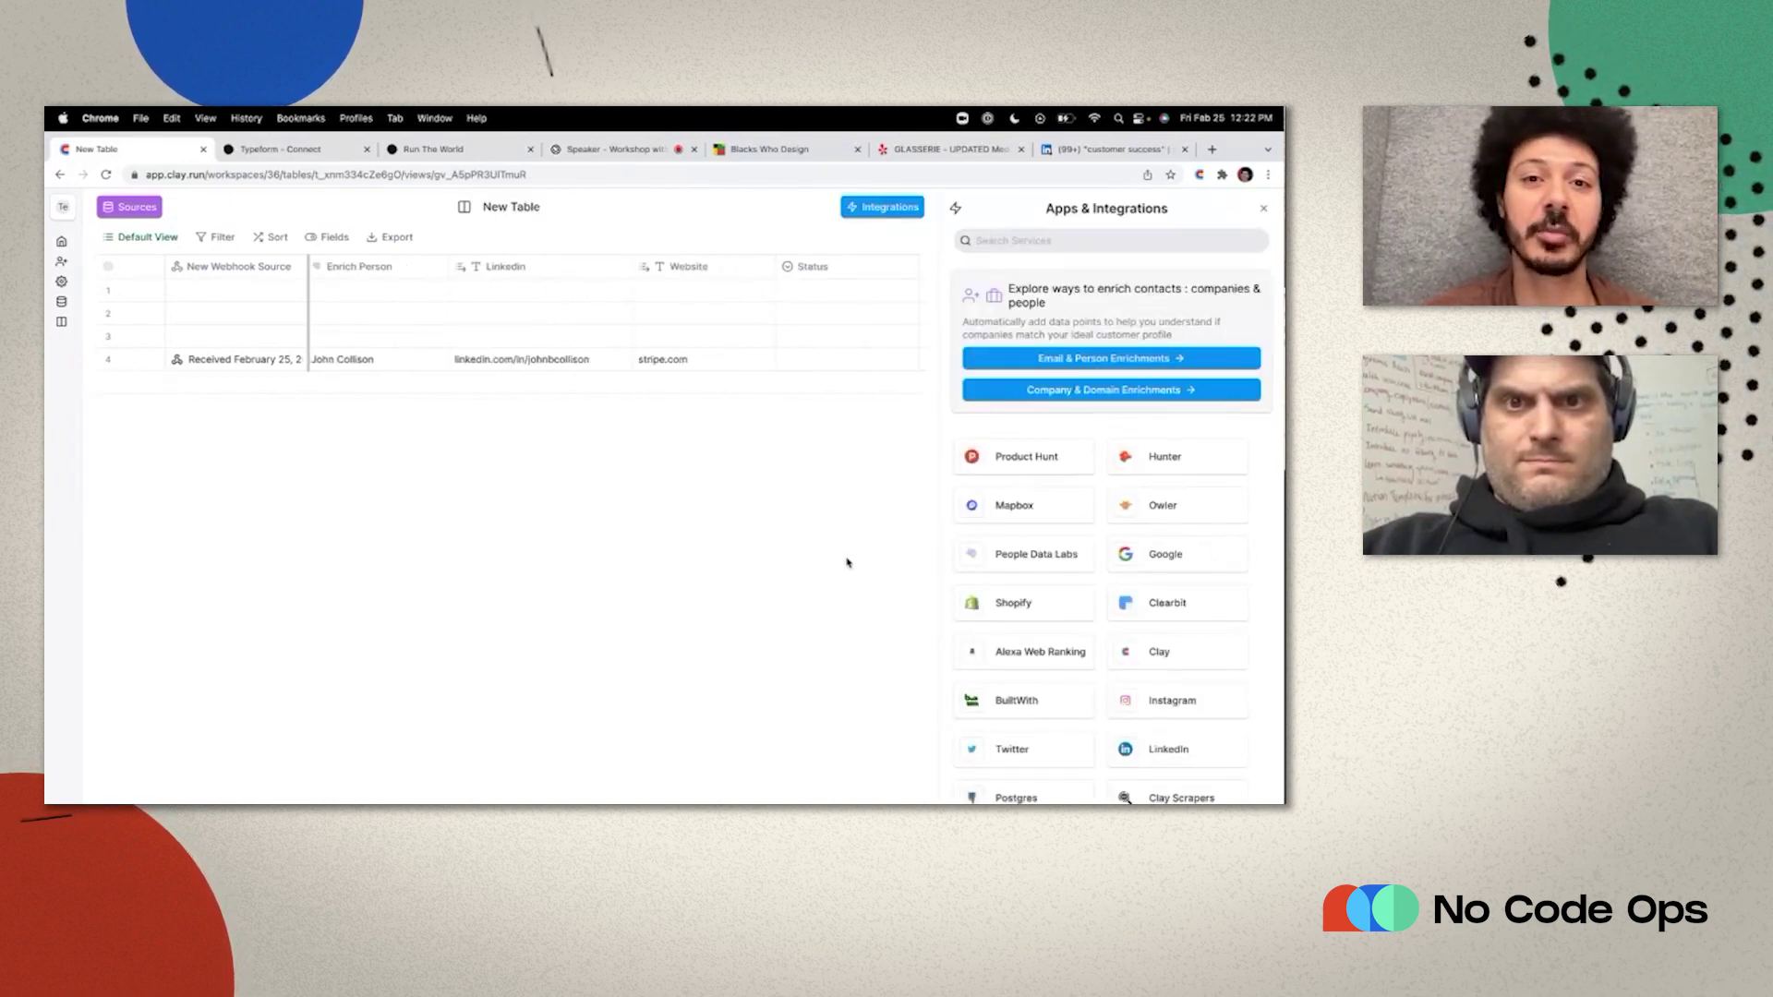
# Add an Owler Enrich Company by Domain column using Clay's key and Website as domain, run for row 4.
pyautogui.click(1128, 509)
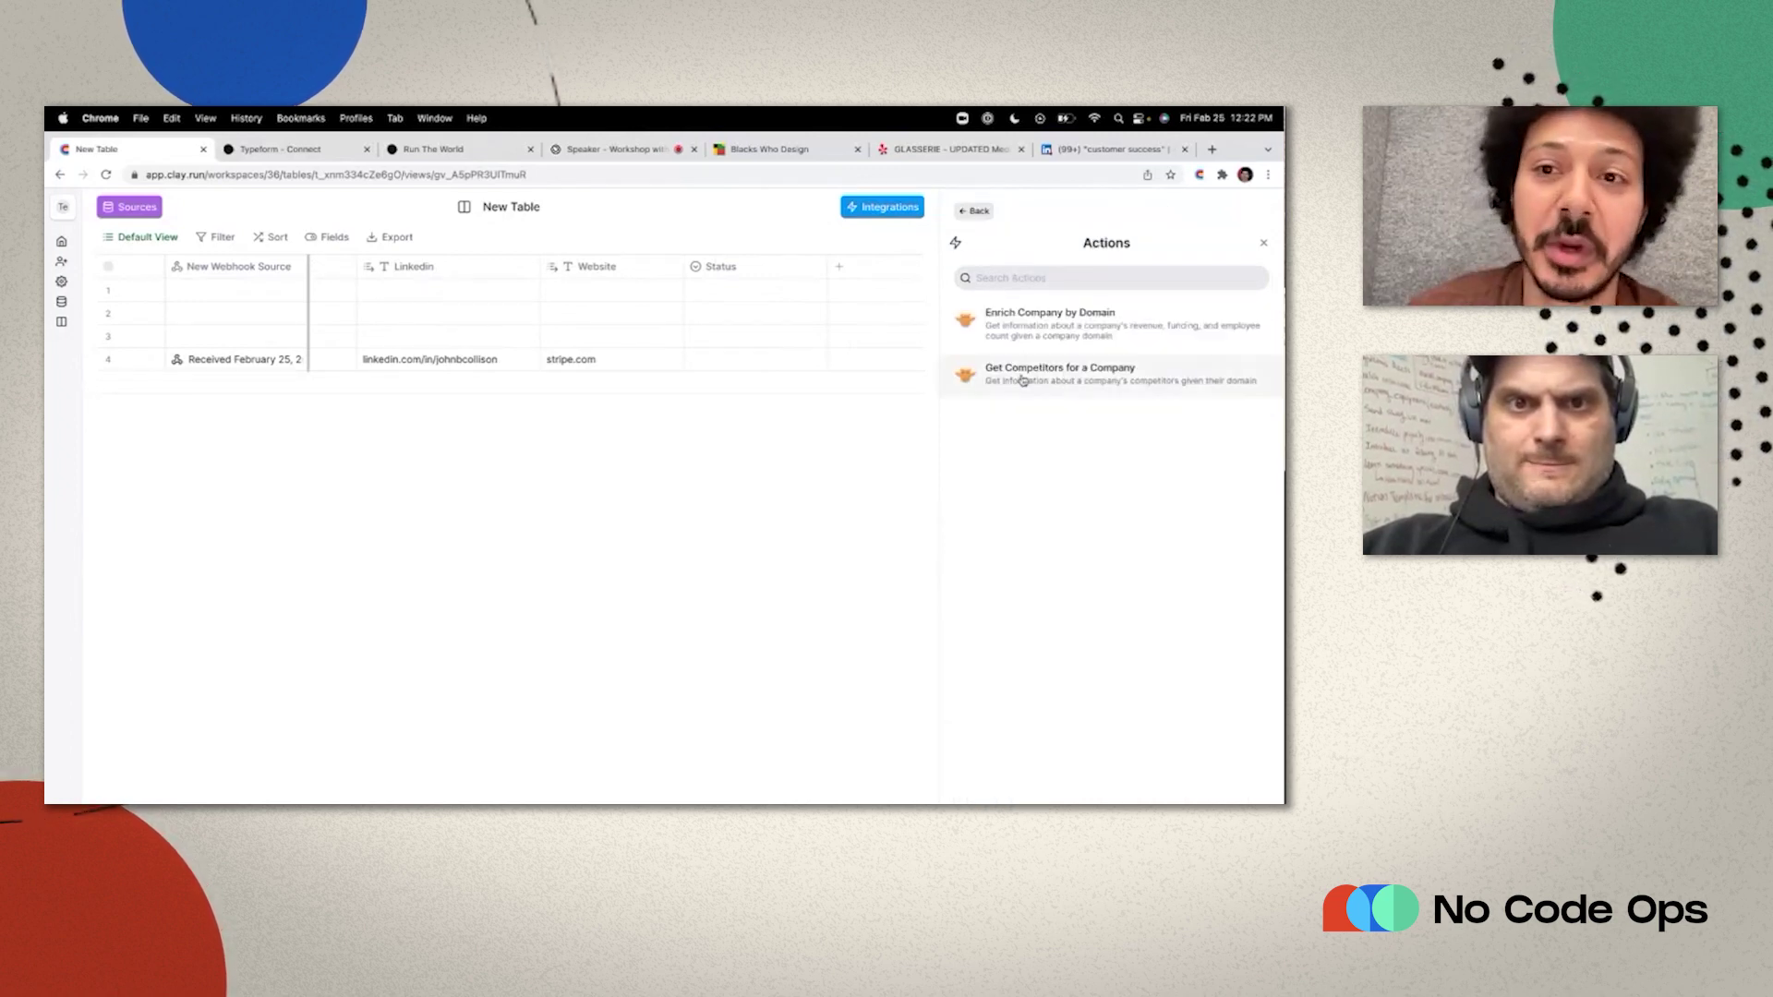
pyautogui.click(1003, 332)
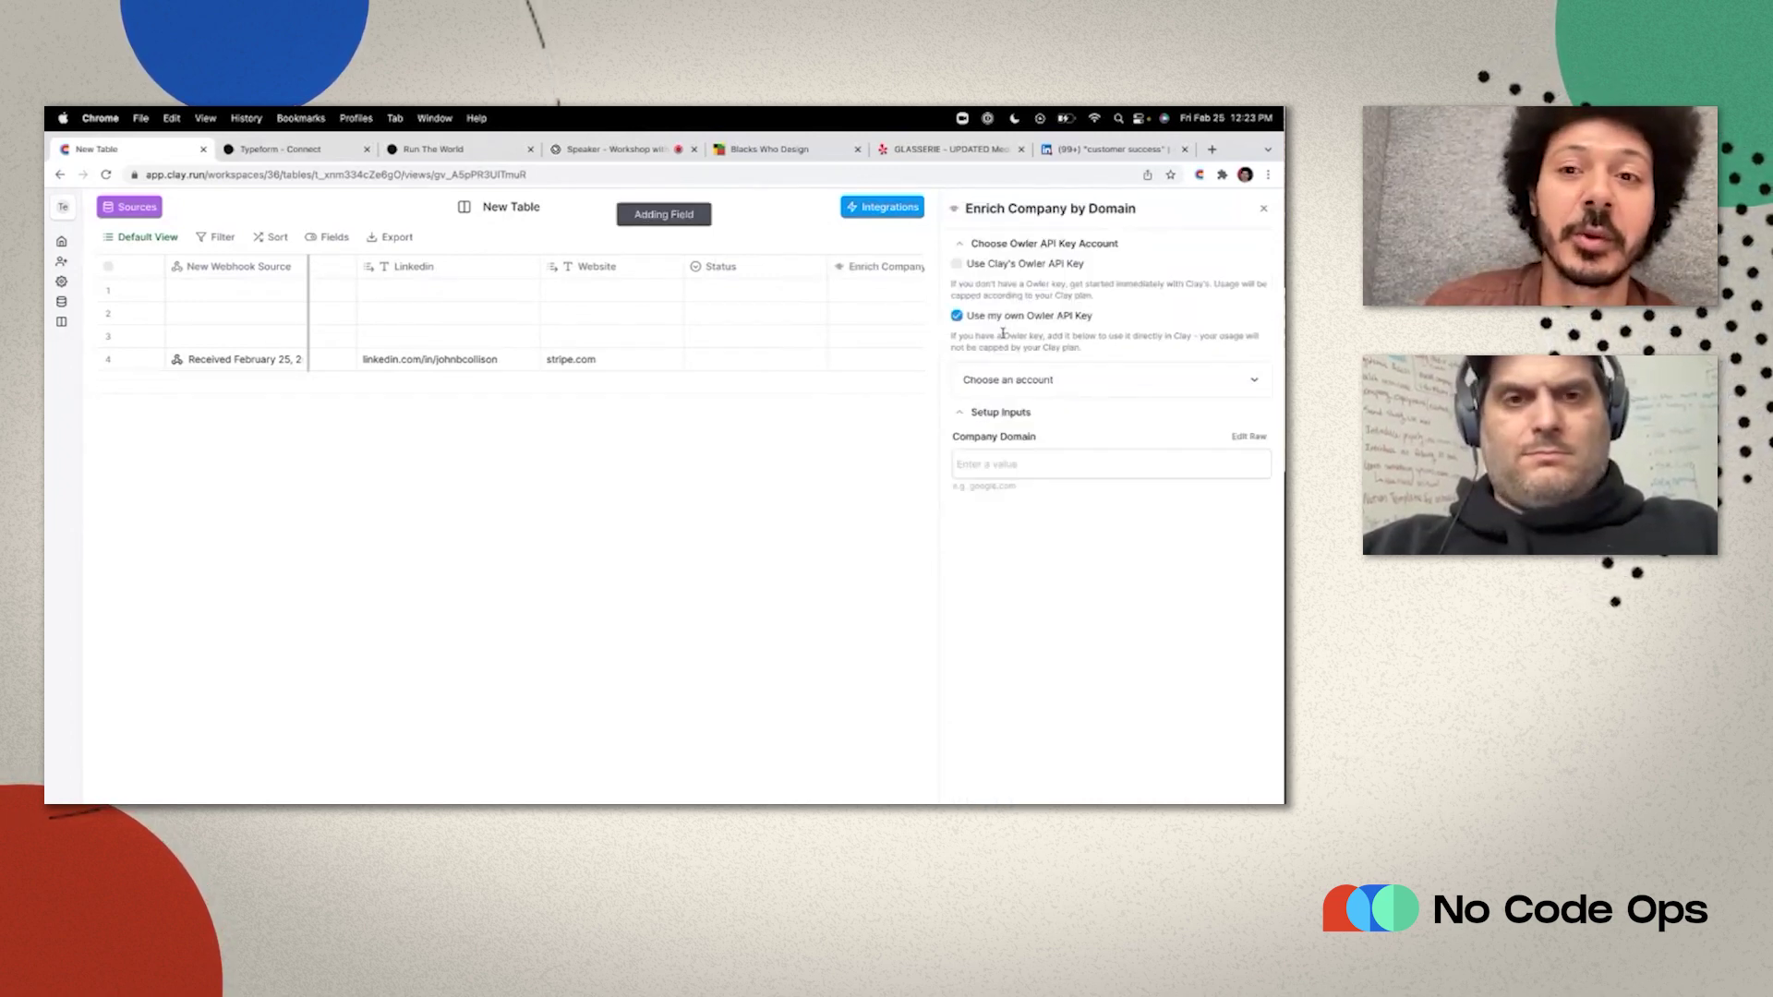
pyautogui.click(959, 266)
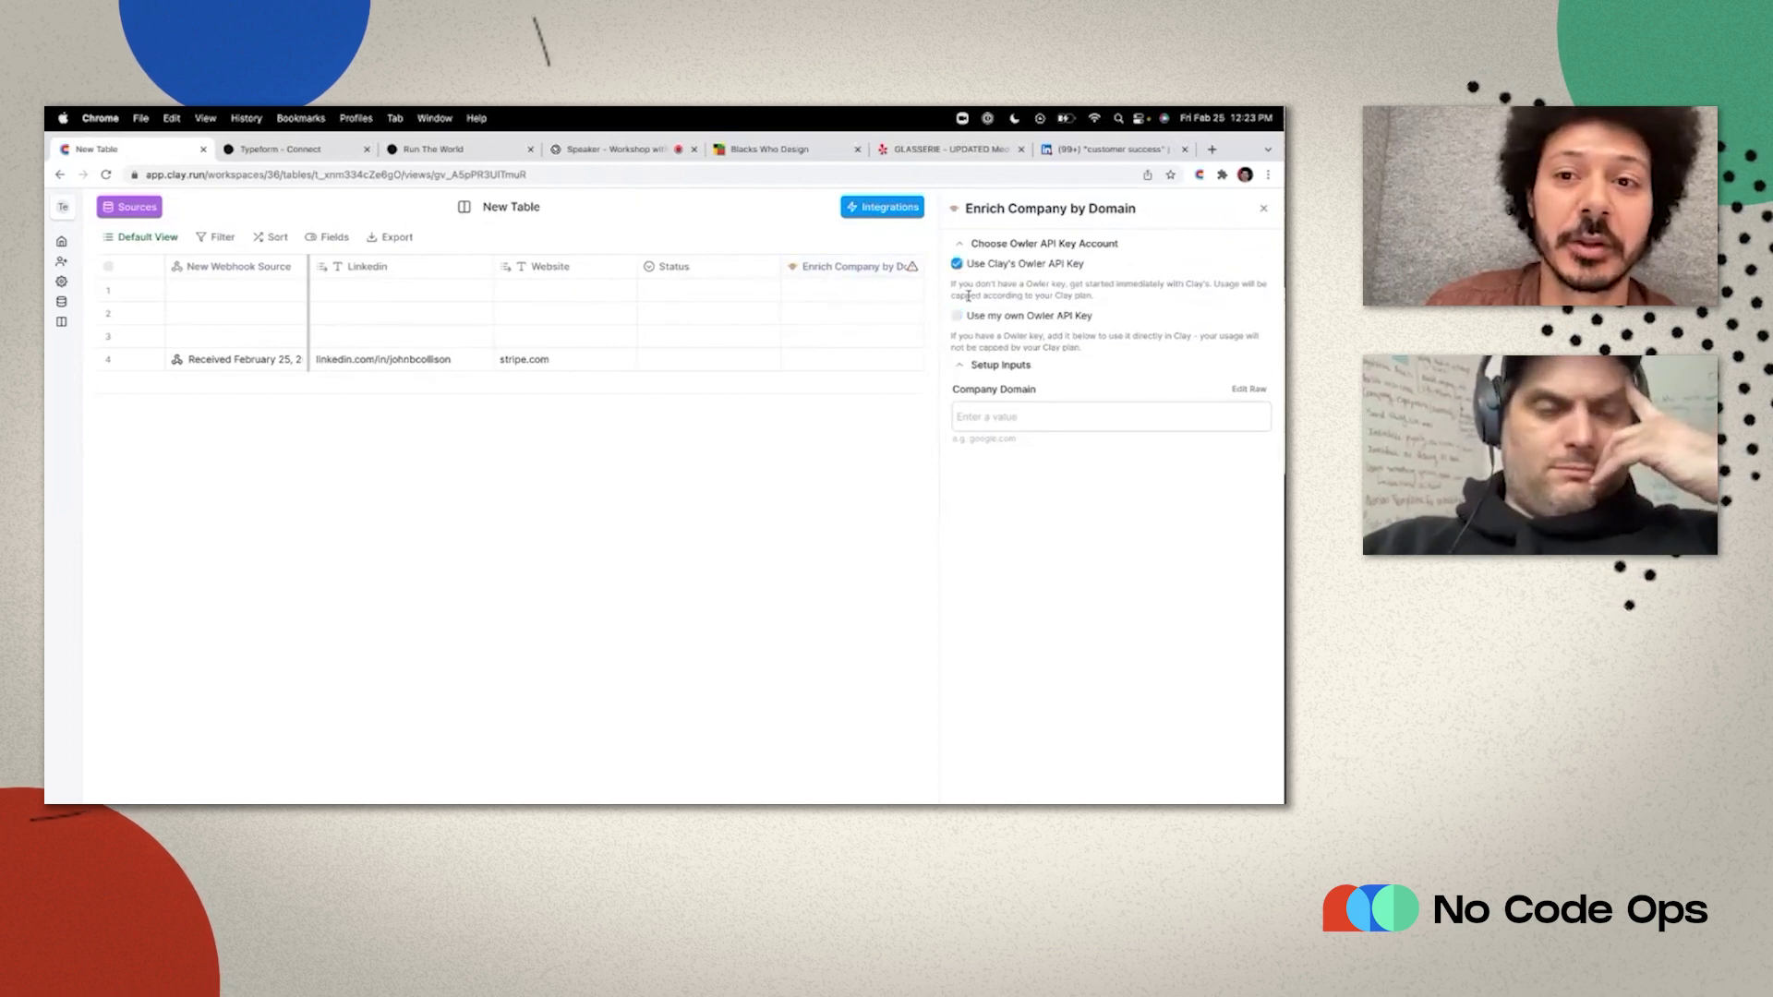
pyautogui.click(984, 415)
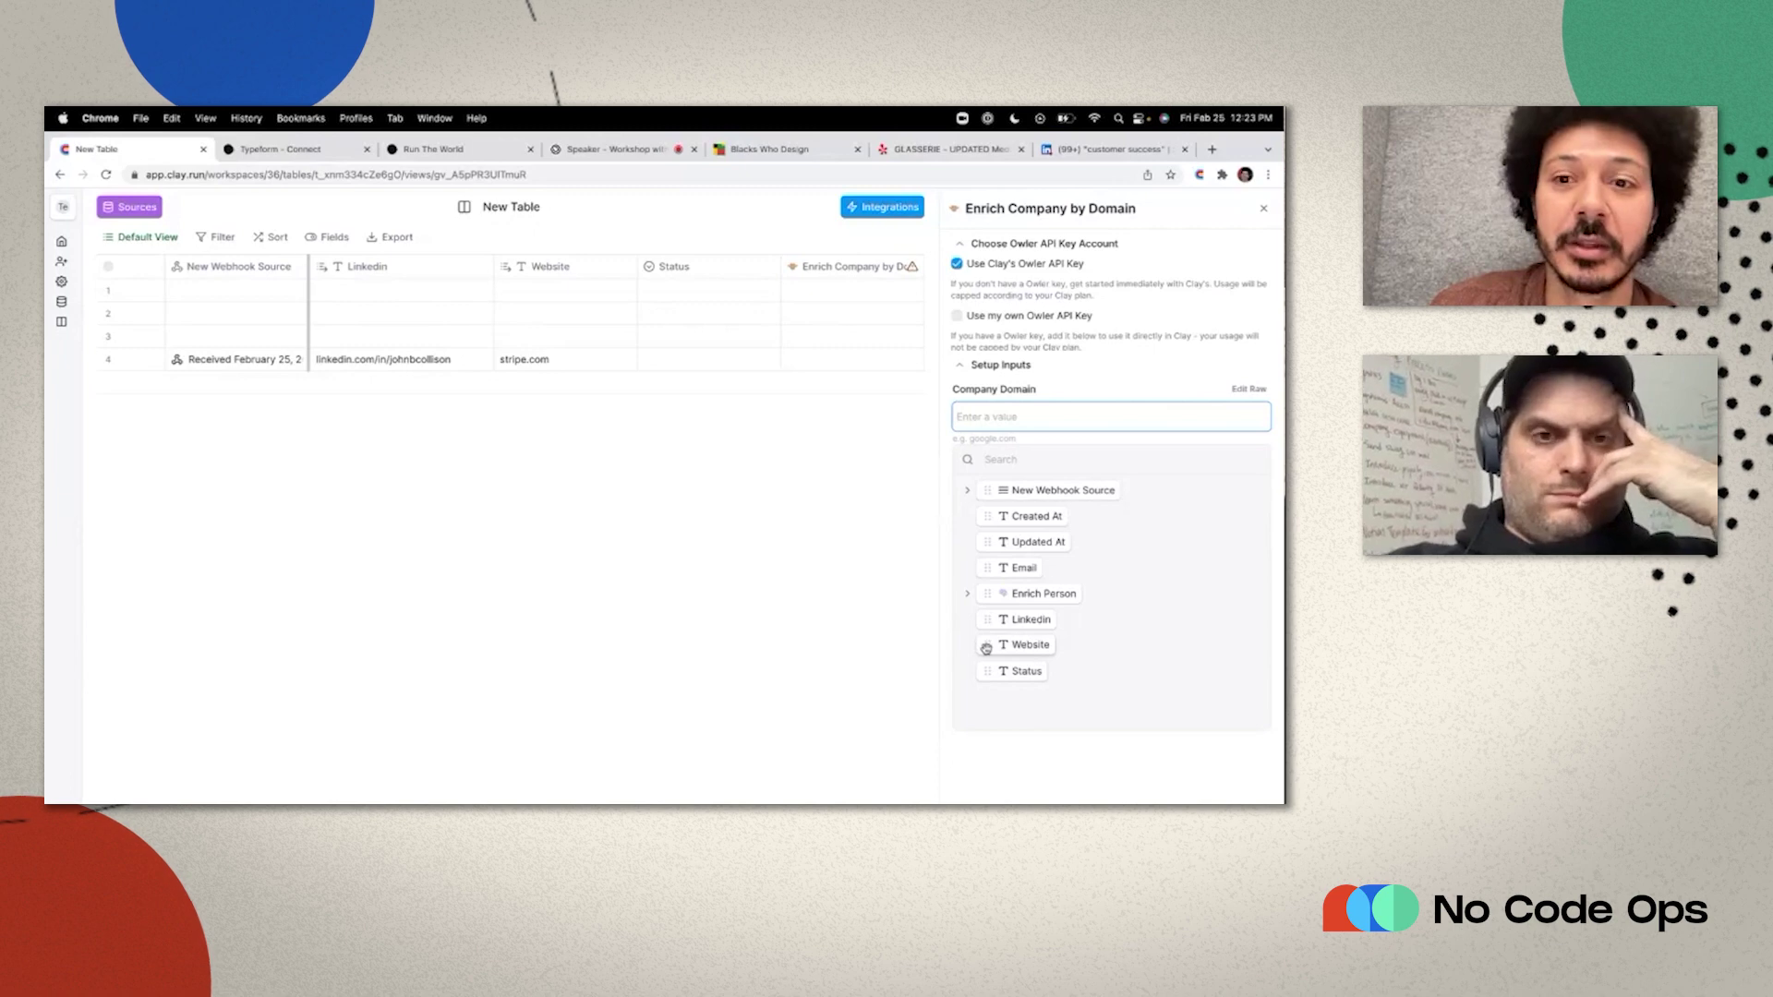
pyautogui.moveTo(985, 648); pyautogui.dragTo(983, 420)
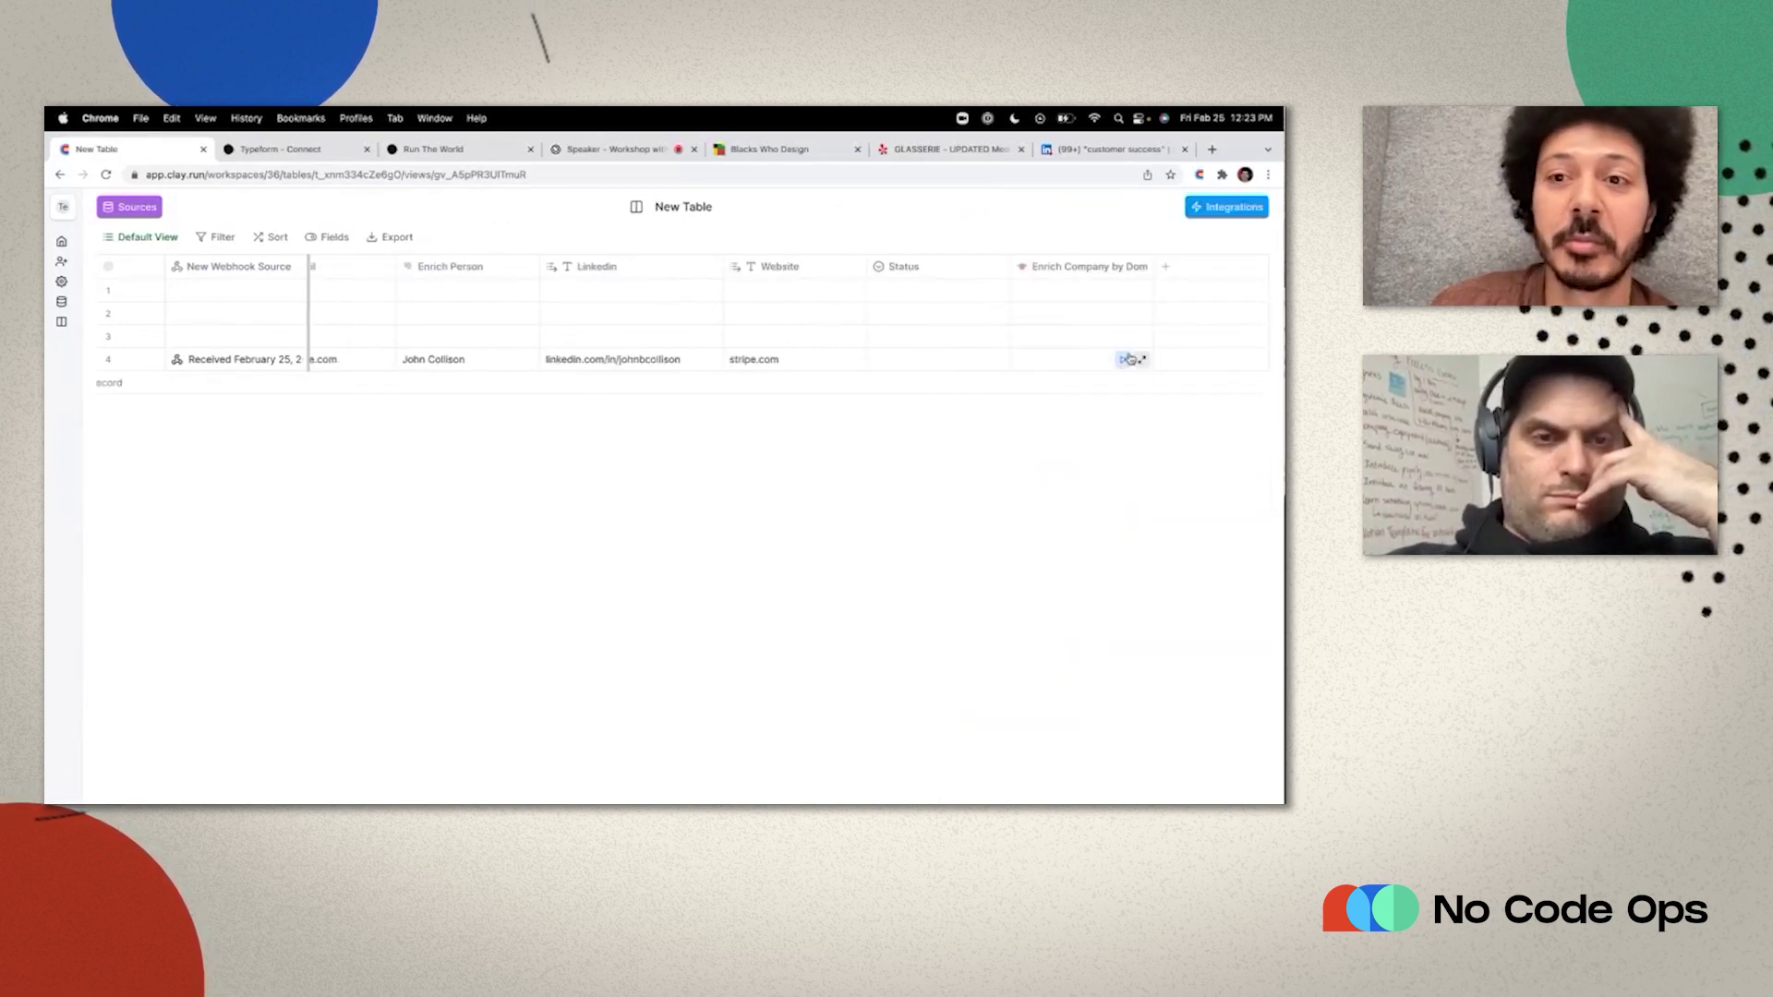
pyautogui.click(1125, 360)
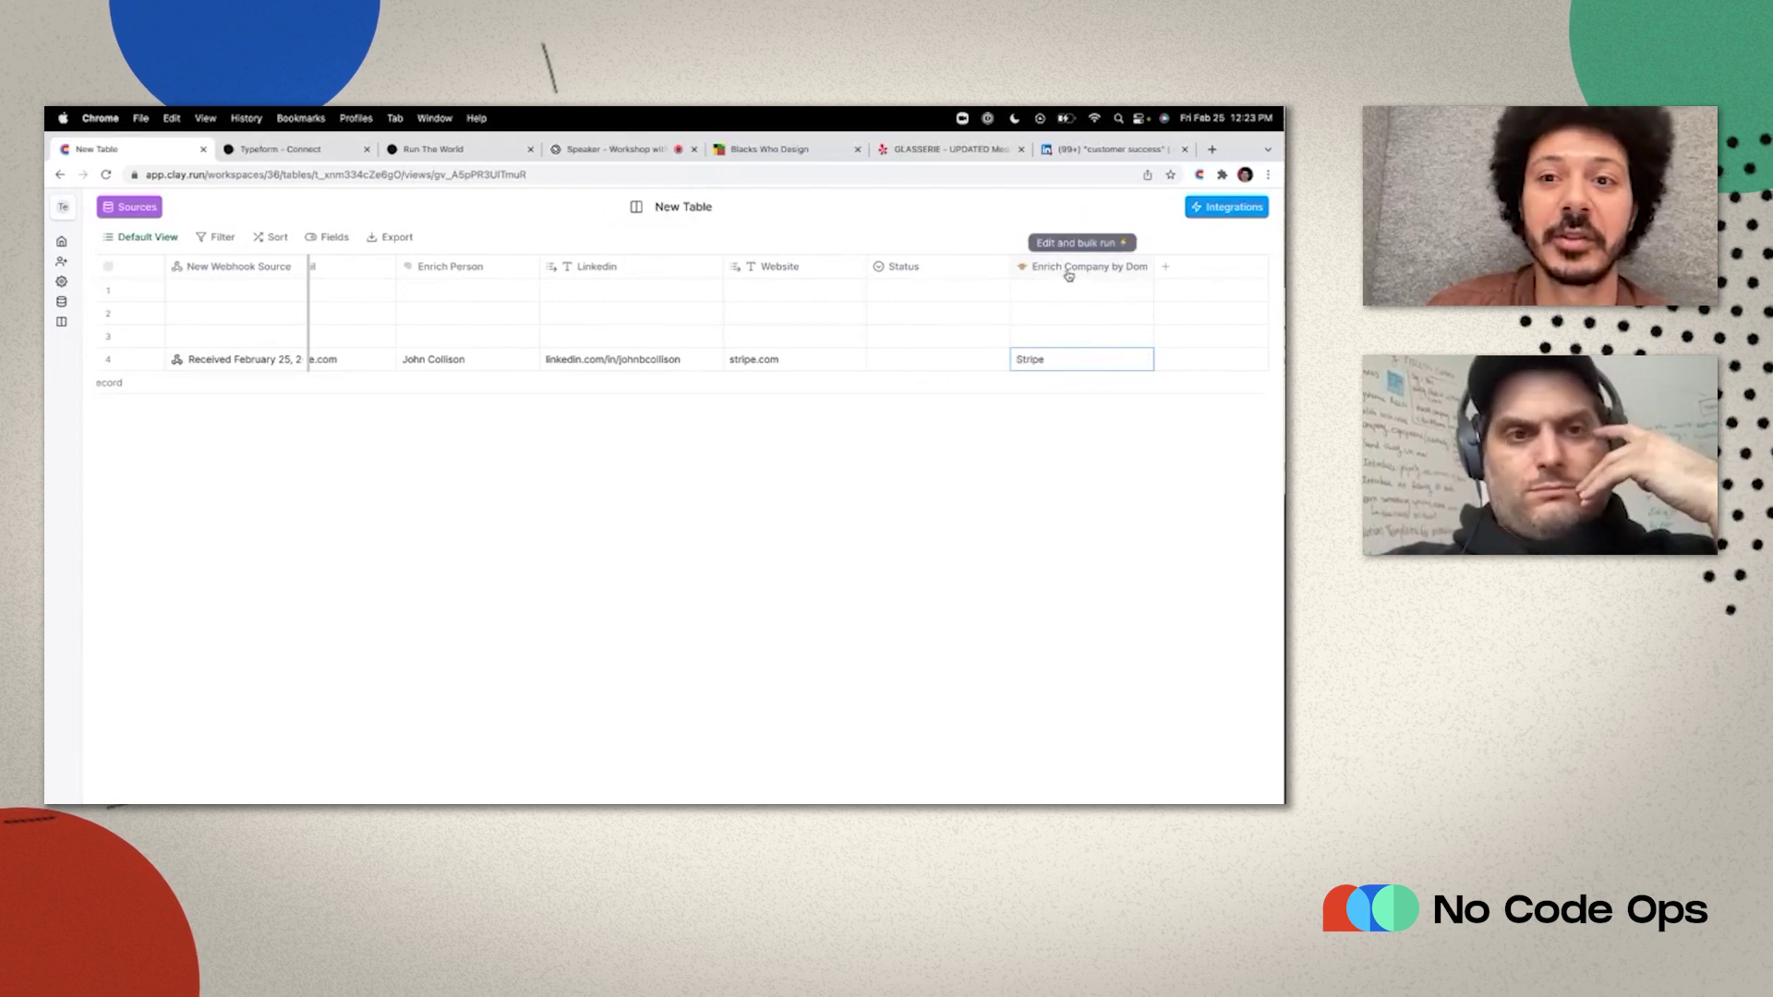
# Place the company column before Status and map Revenue (7300000) into its own column before Status.
pyautogui.moveTo(1062, 268); pyautogui.dragTo(942, 269)
pyautogui.click(998, 361)
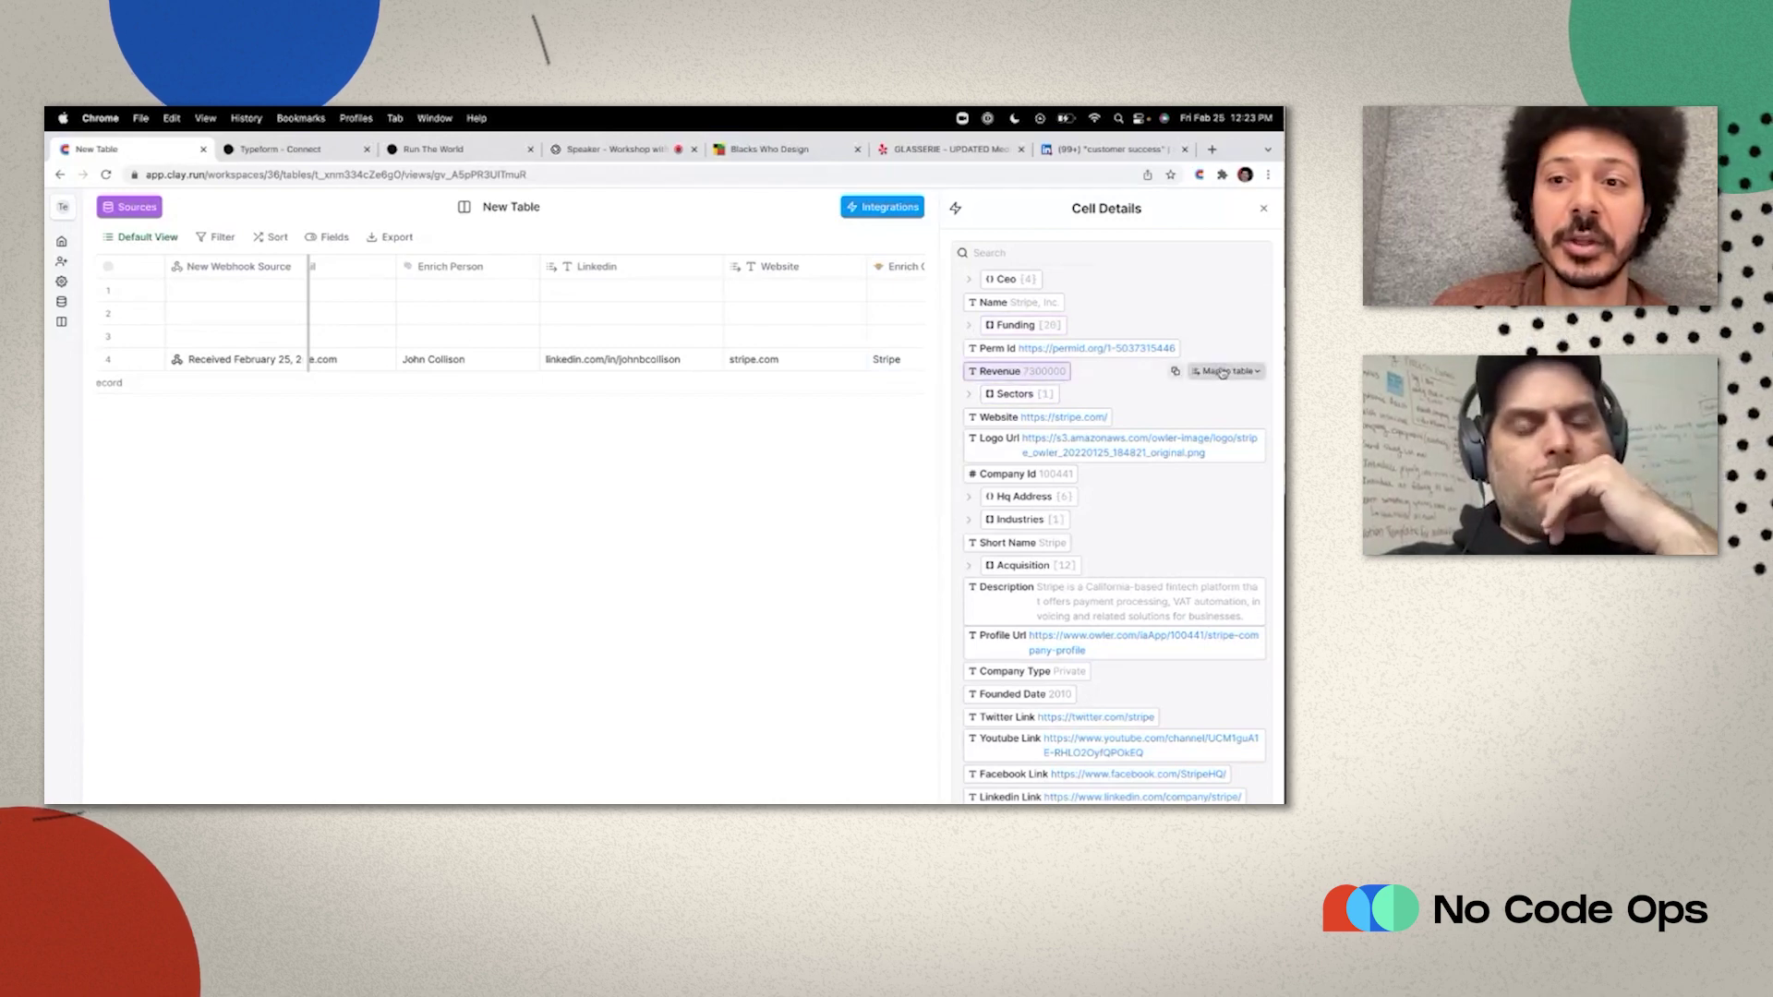
pyautogui.click(1226, 371)
pyautogui.click(1134, 547)
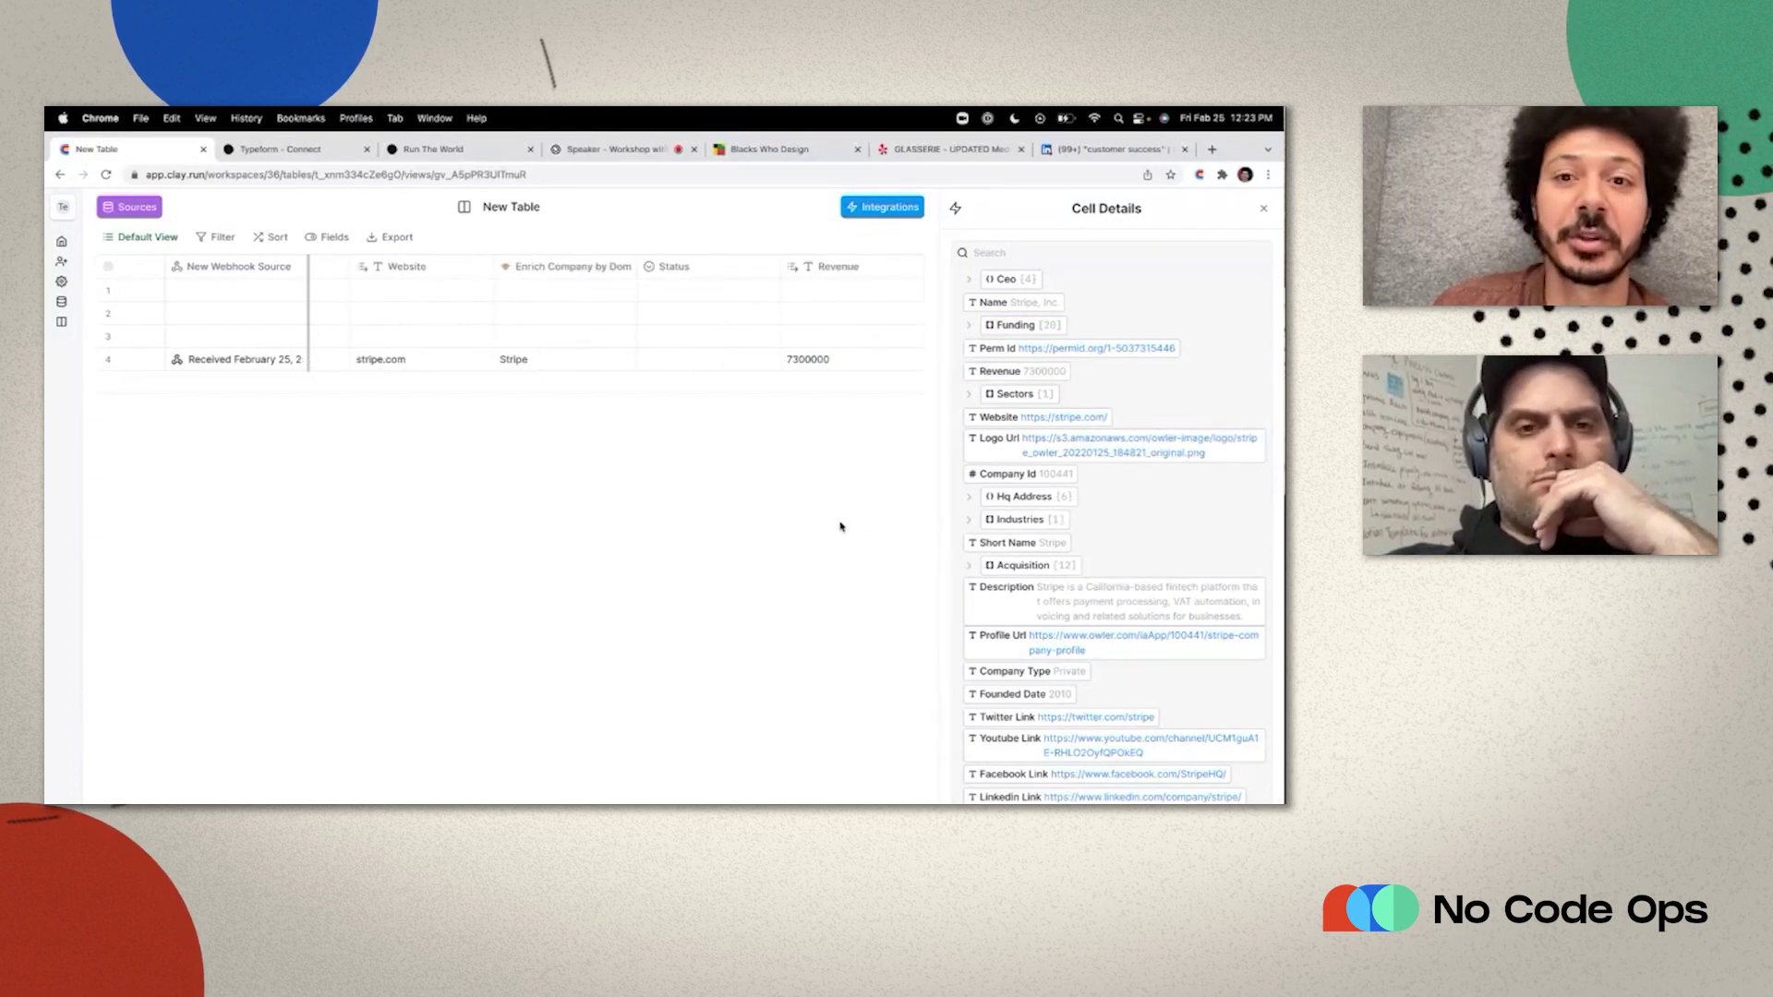
pyautogui.moveTo(844, 274); pyautogui.dragTo(730, 269)
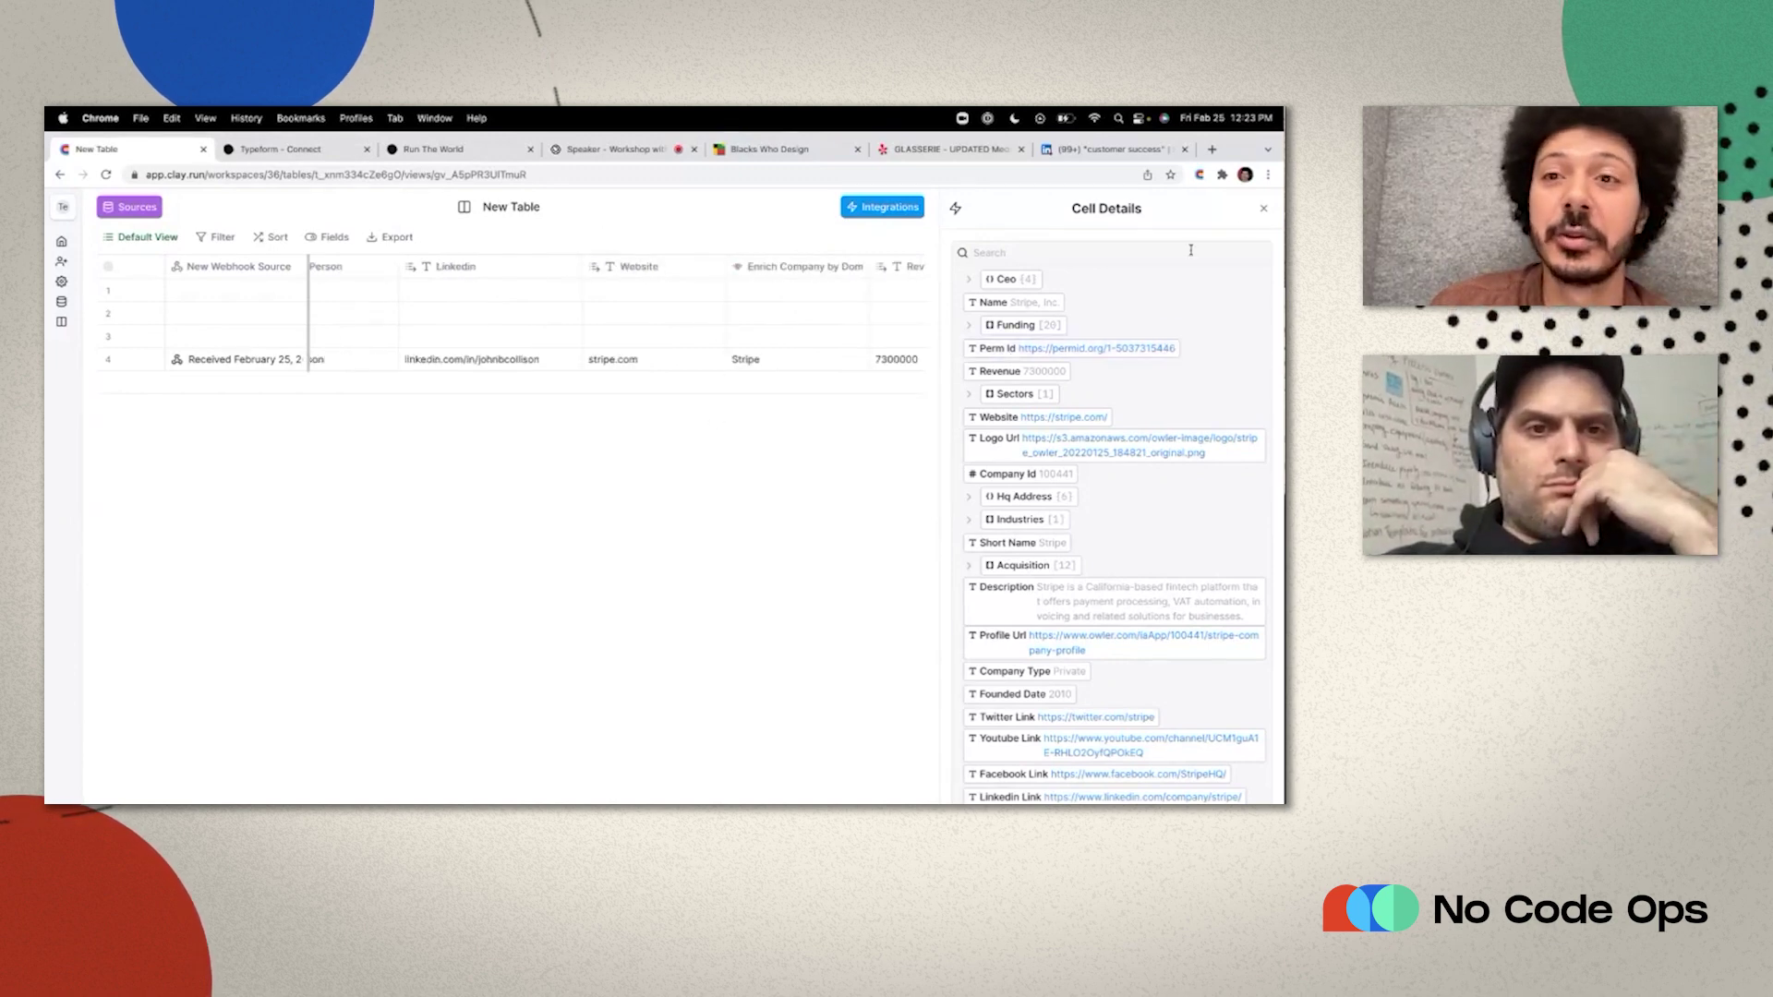
pyautogui.click(1263, 209)
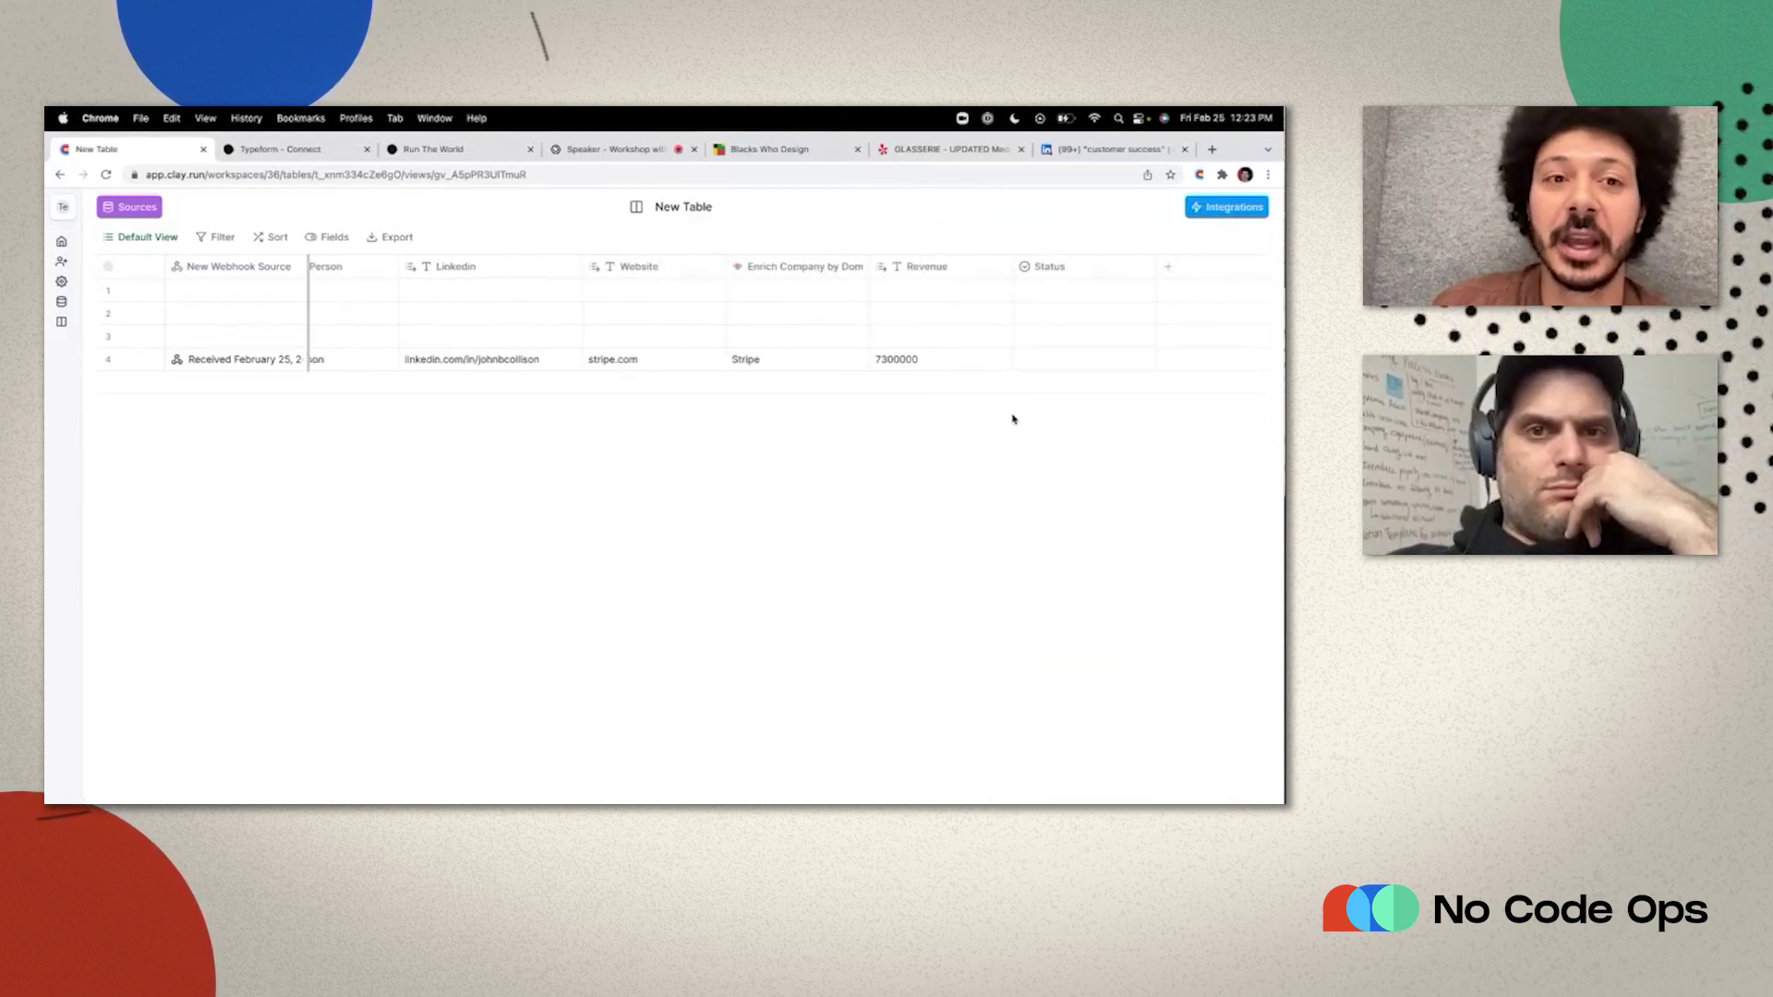
pyautogui.hscroll(-5, 924, 434)
pyautogui.hscroll(2, 761, 452)
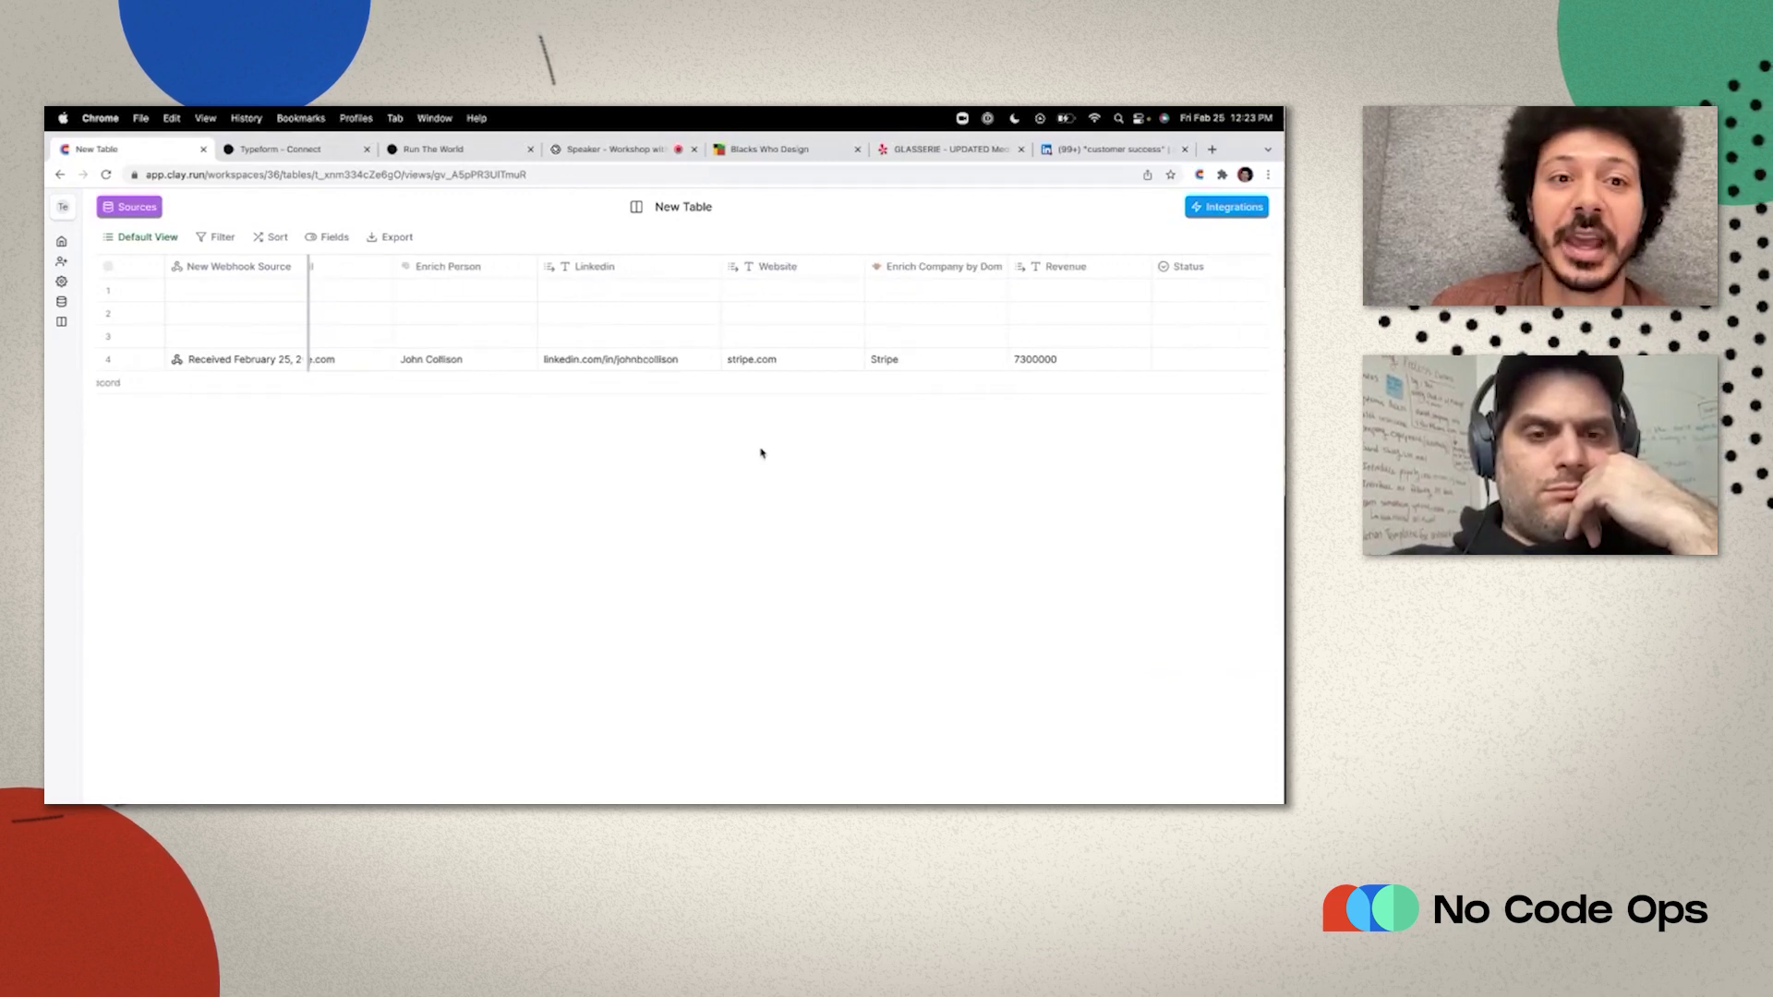
pyautogui.hscroll(-3, 761, 452)
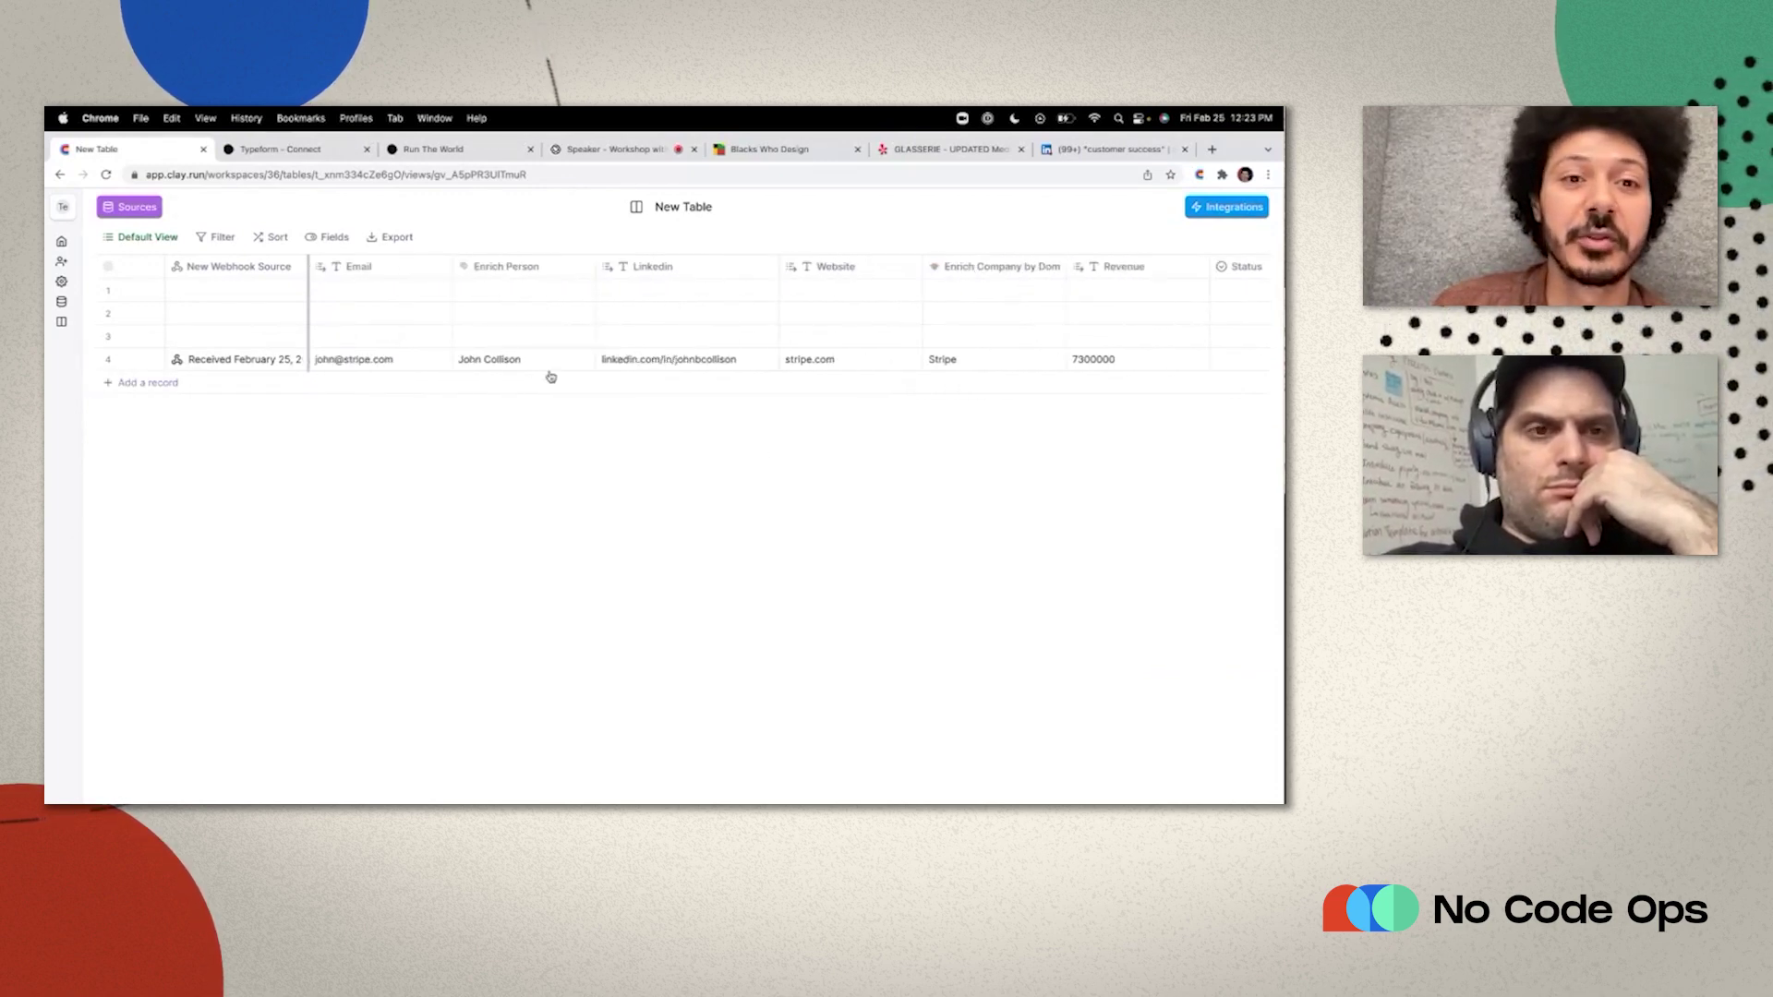
pyautogui.hscroll(2, 818, 412)
pyautogui.hscroll(1, 818, 413)
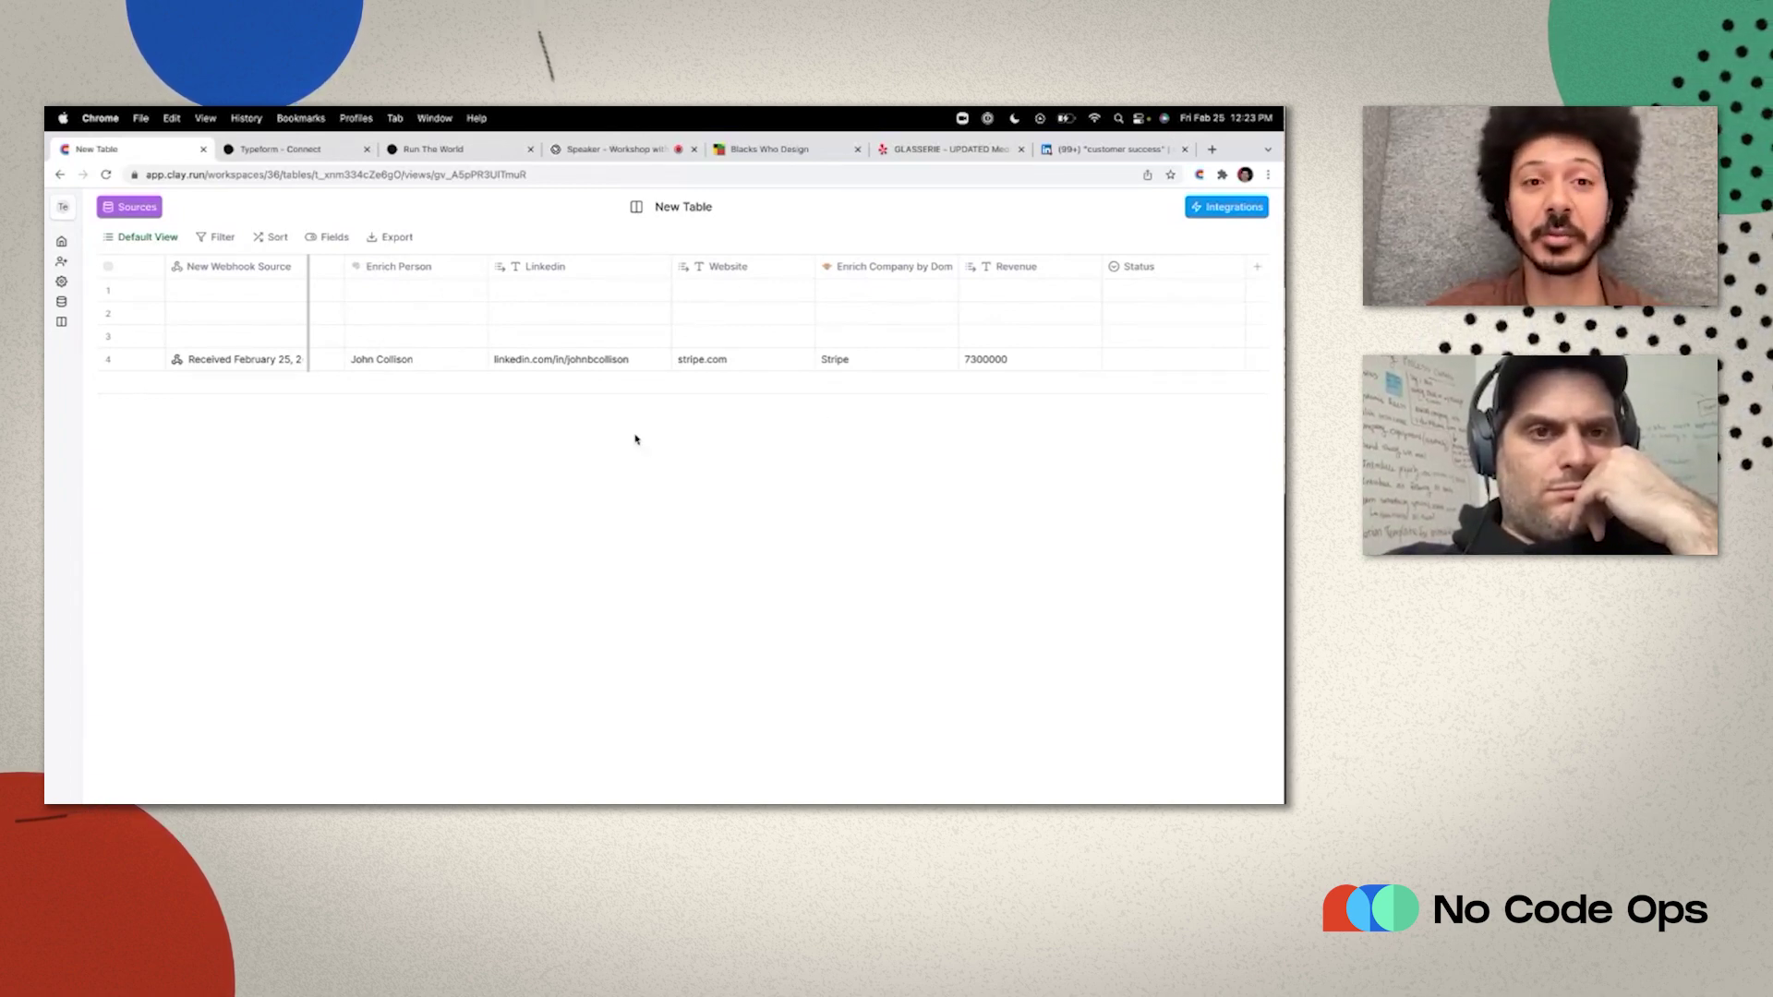
pyautogui.hscroll(1, 699, 357)
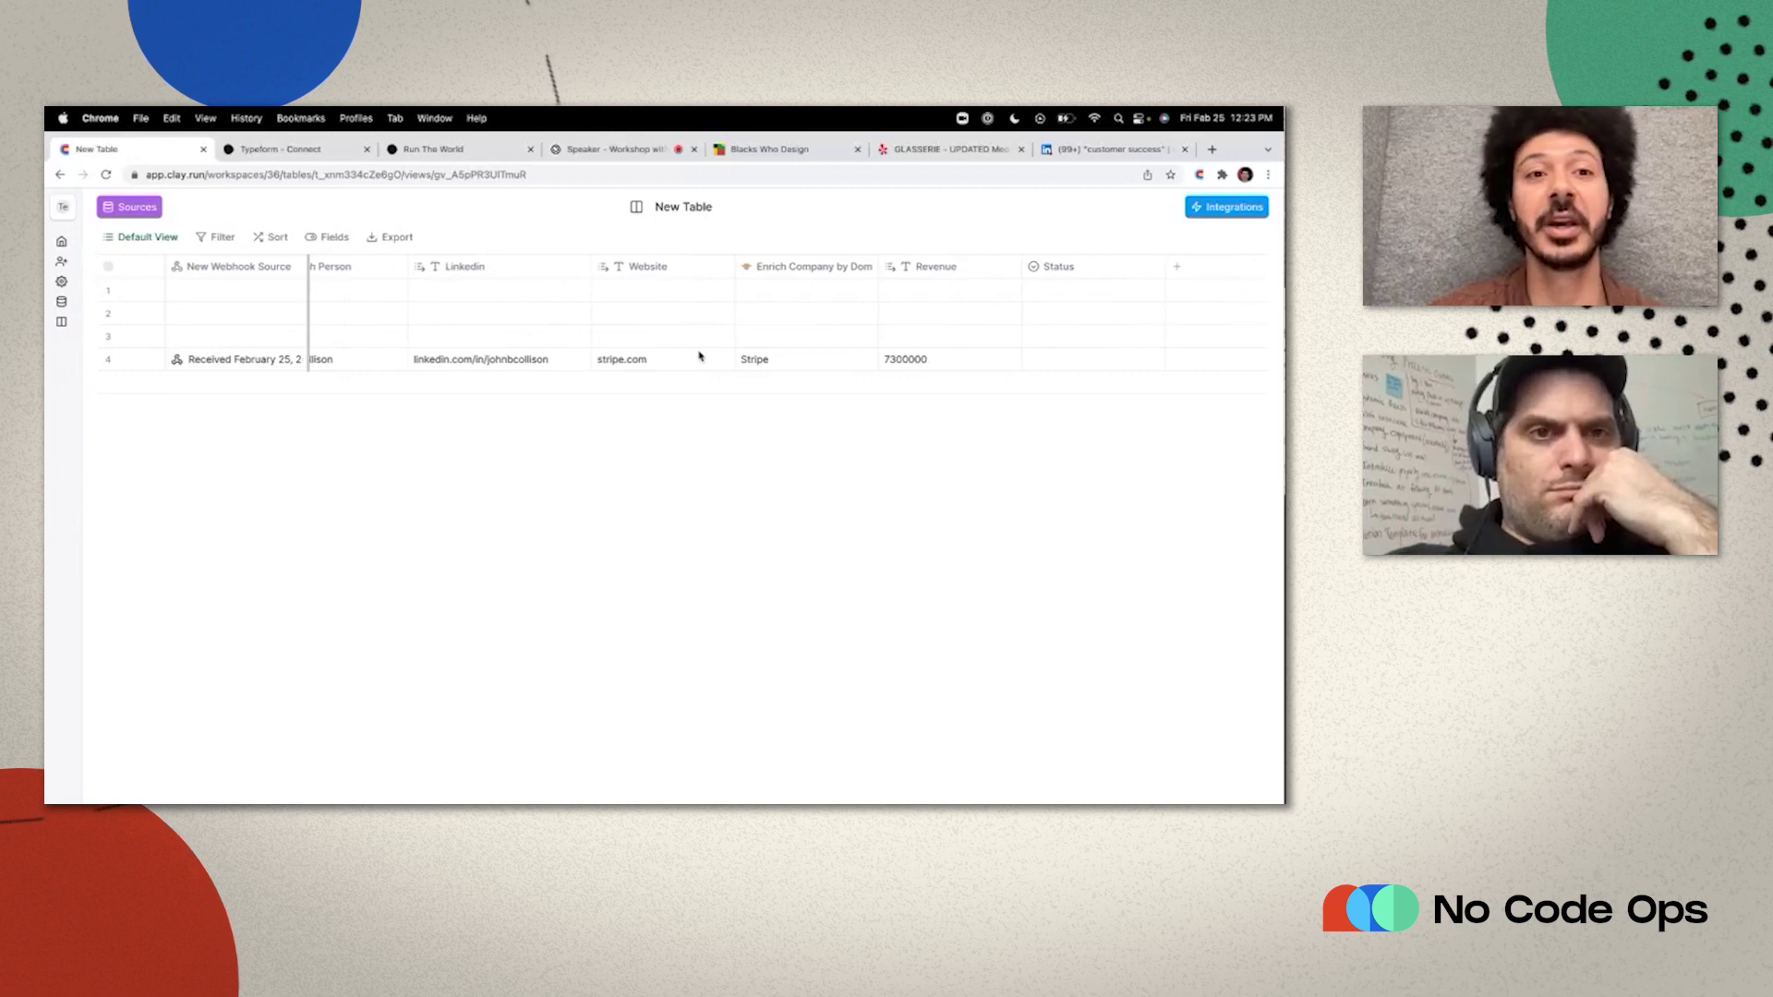
# Add a Search Google column querying the person's first name plus 'github'.
pyautogui.click(1218, 203)
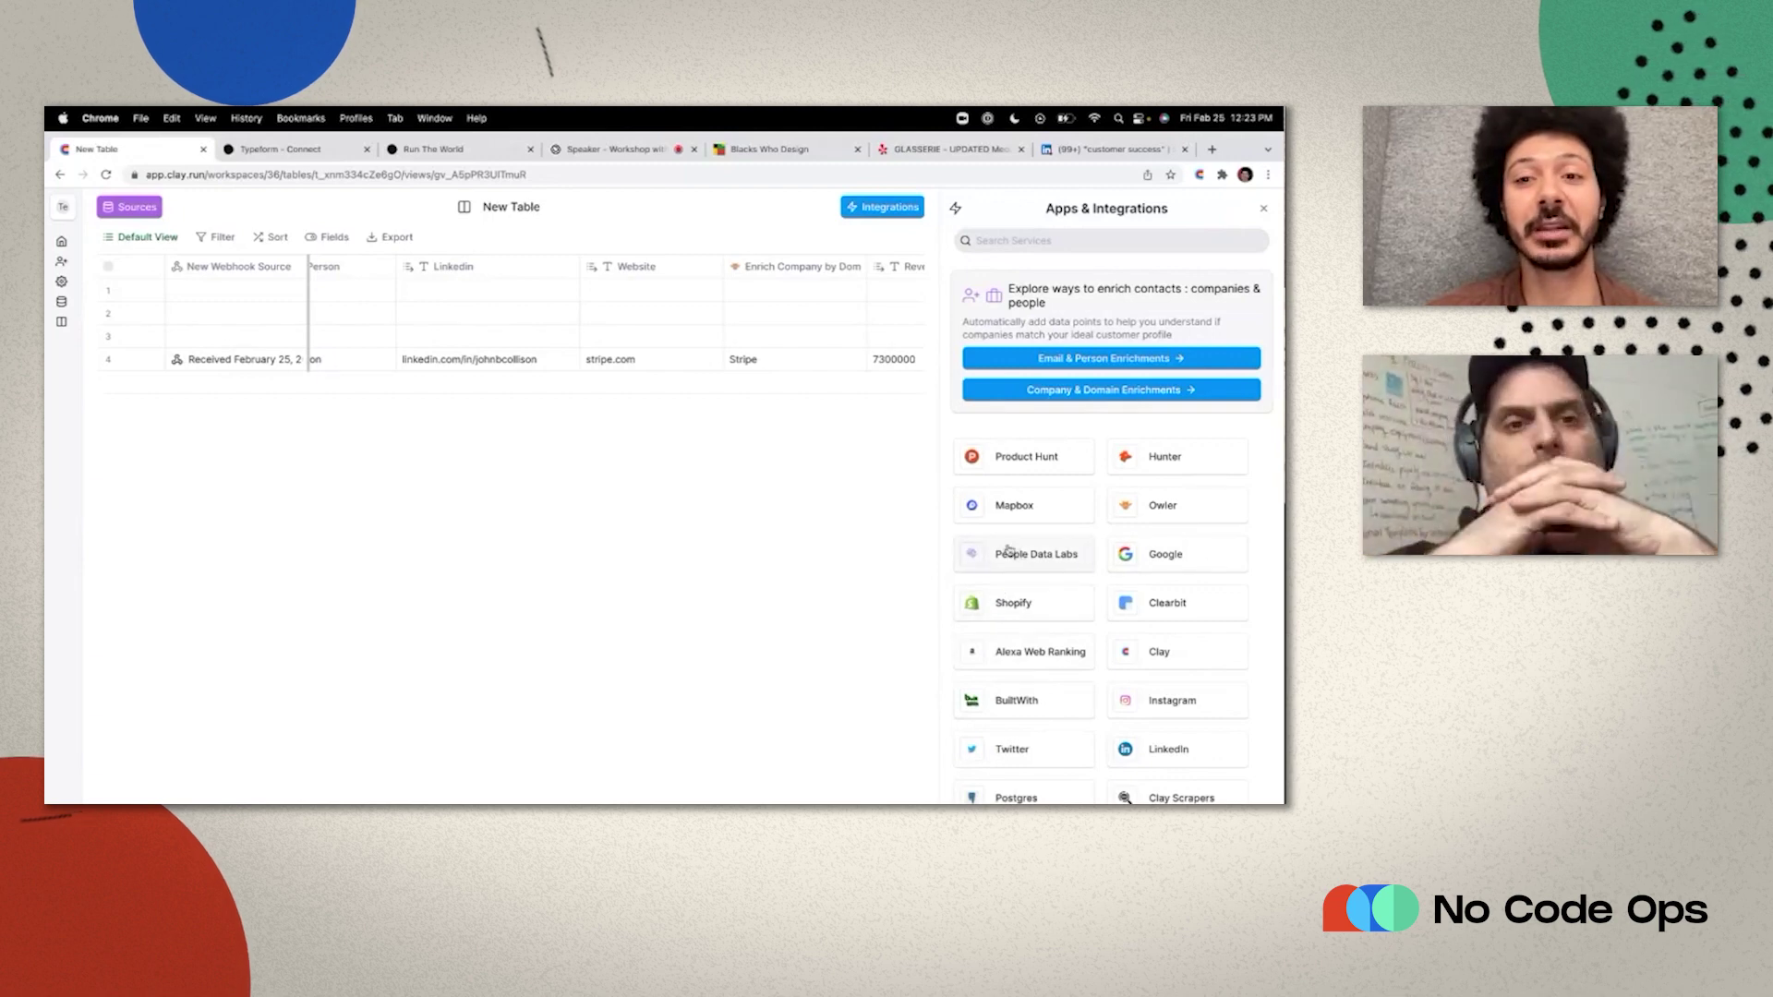
pyautogui.click(1143, 565)
pyautogui.click(1045, 508)
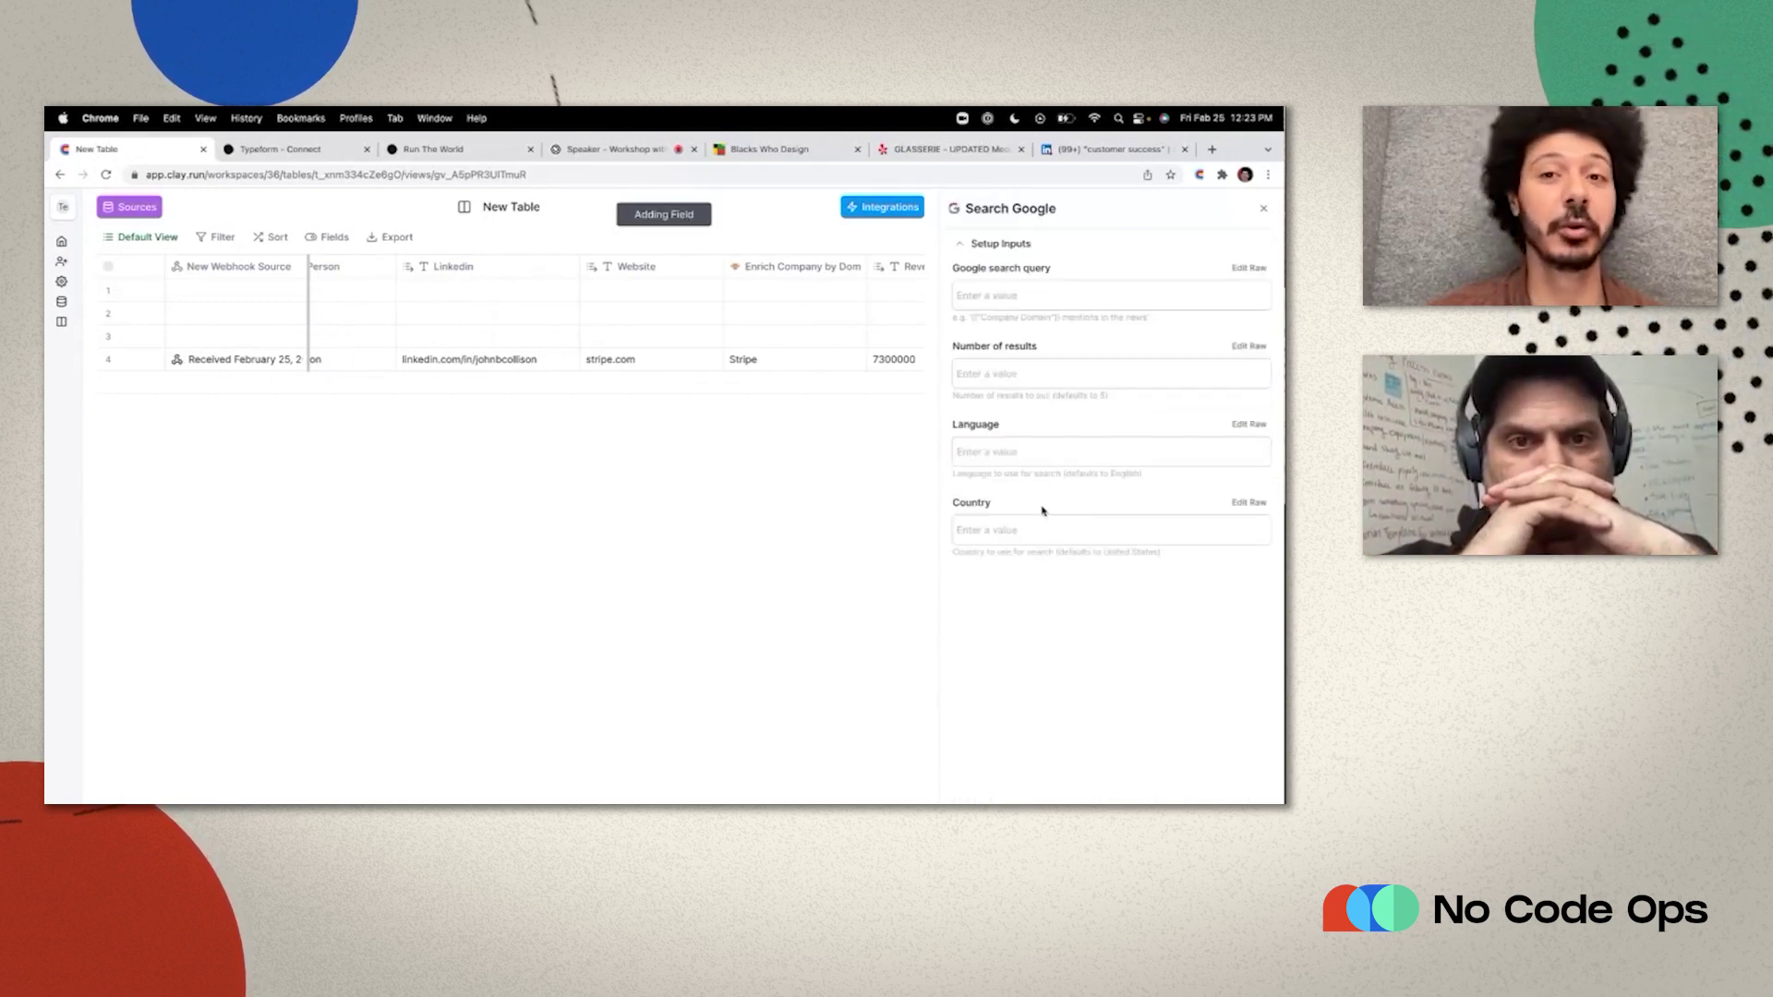
pyautogui.click(978, 295)
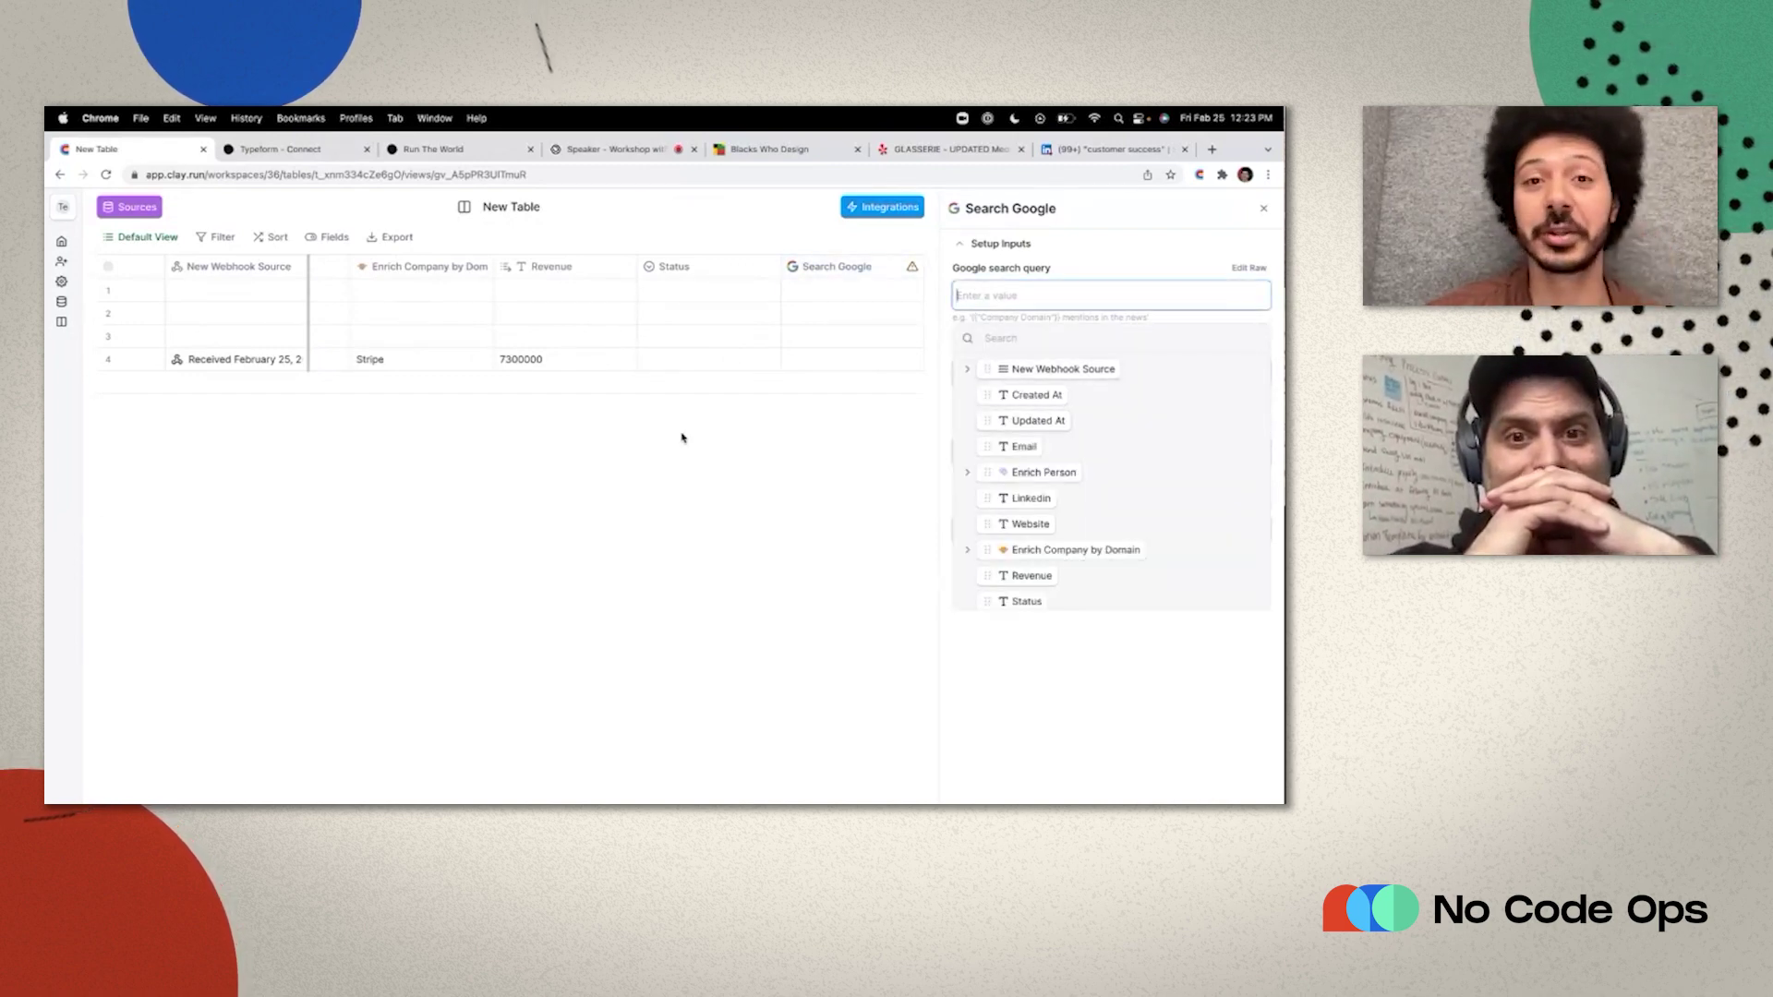
pyautogui.hscroll(-8, 682, 436)
pyautogui.hscroll(8, 682, 438)
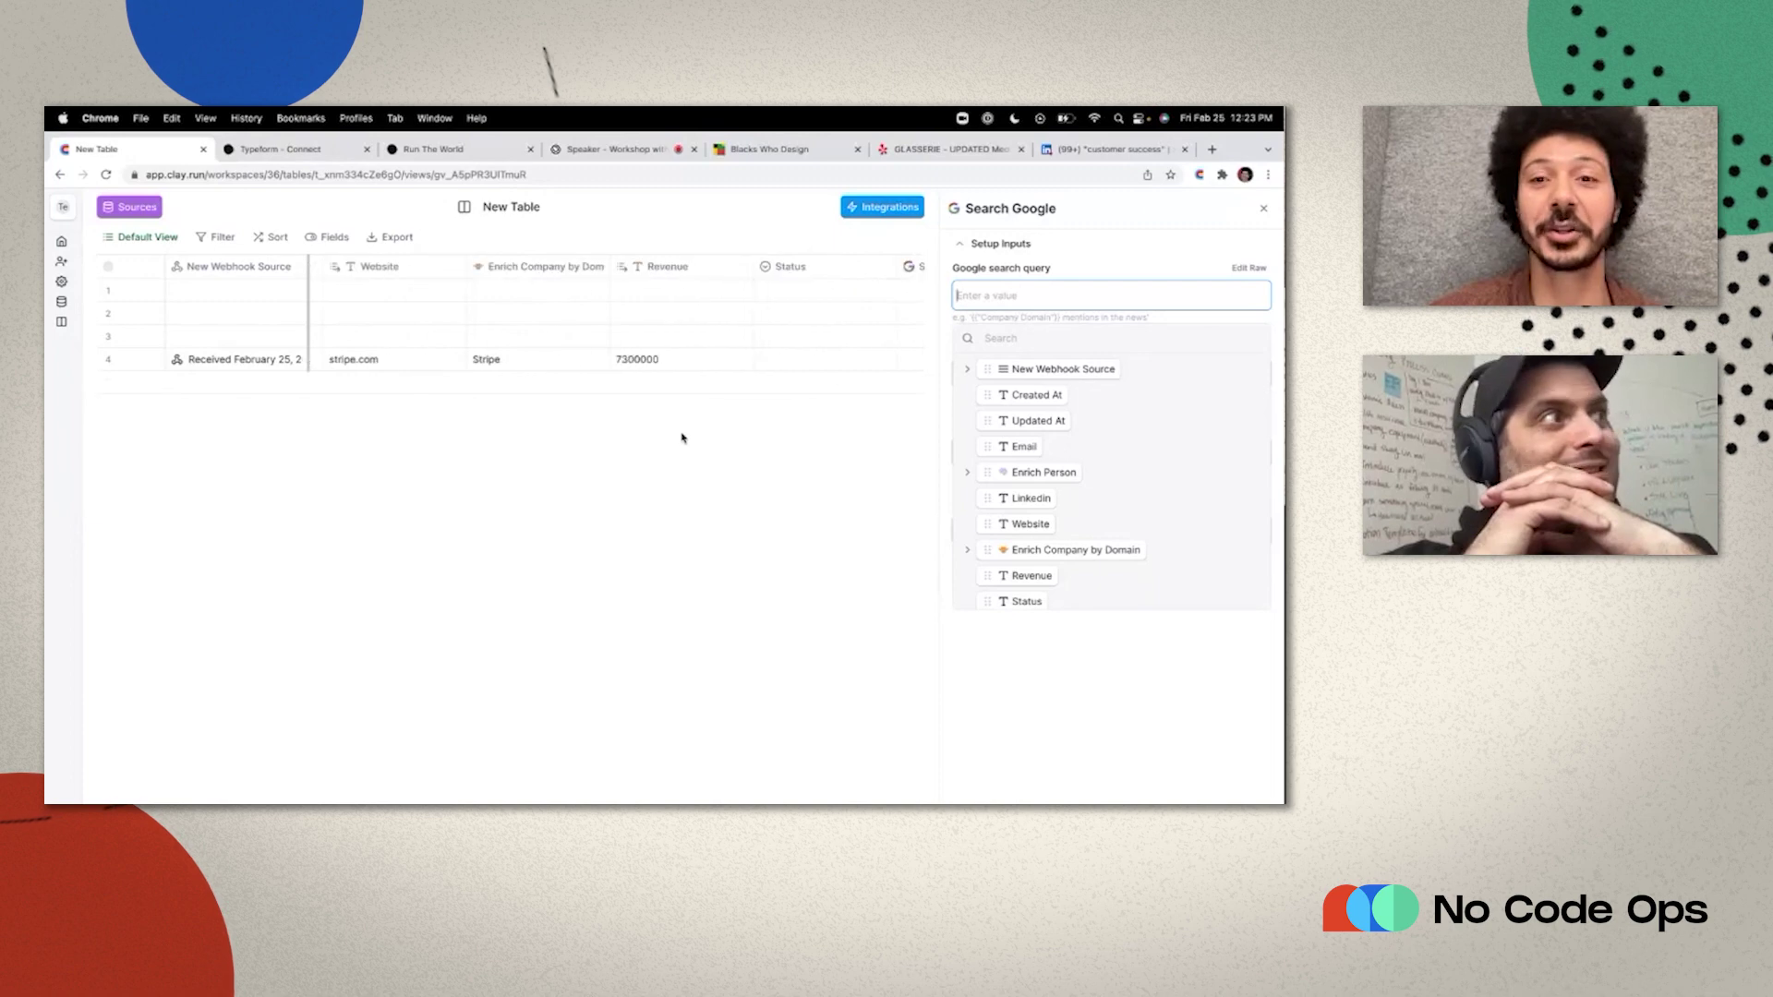
pyautogui.hscroll(-6, 859, 456)
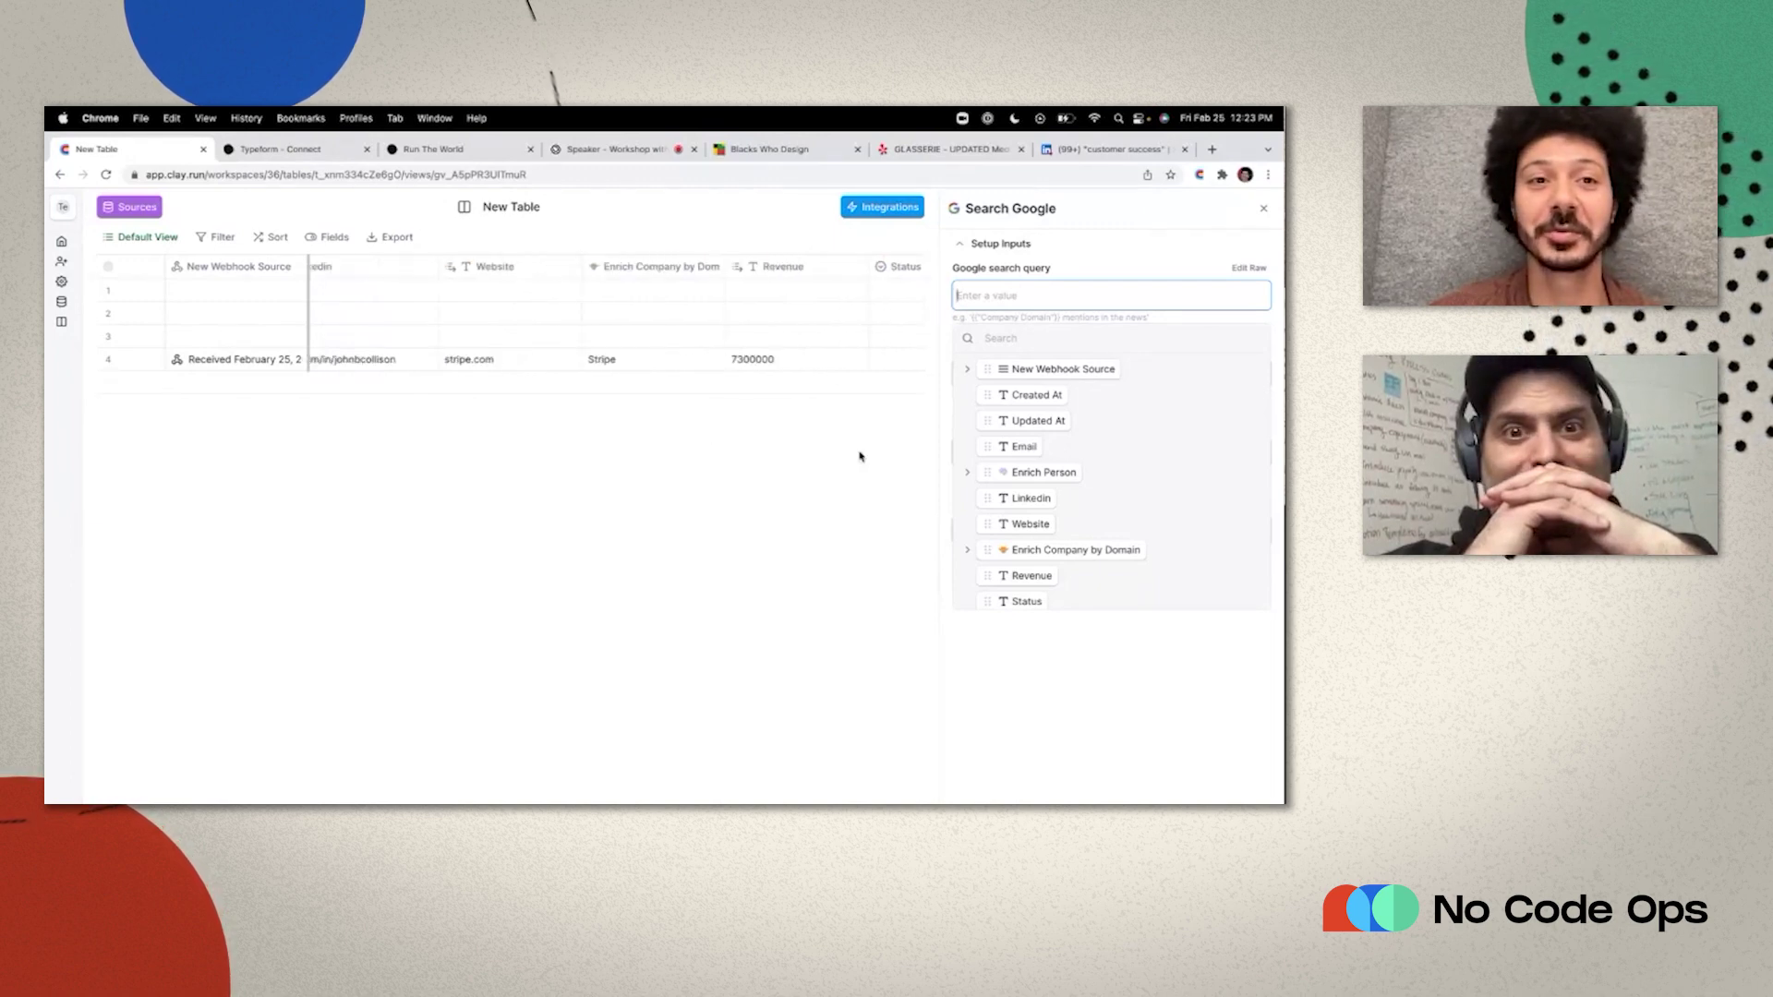
pyautogui.hscroll(-5, 859, 457)
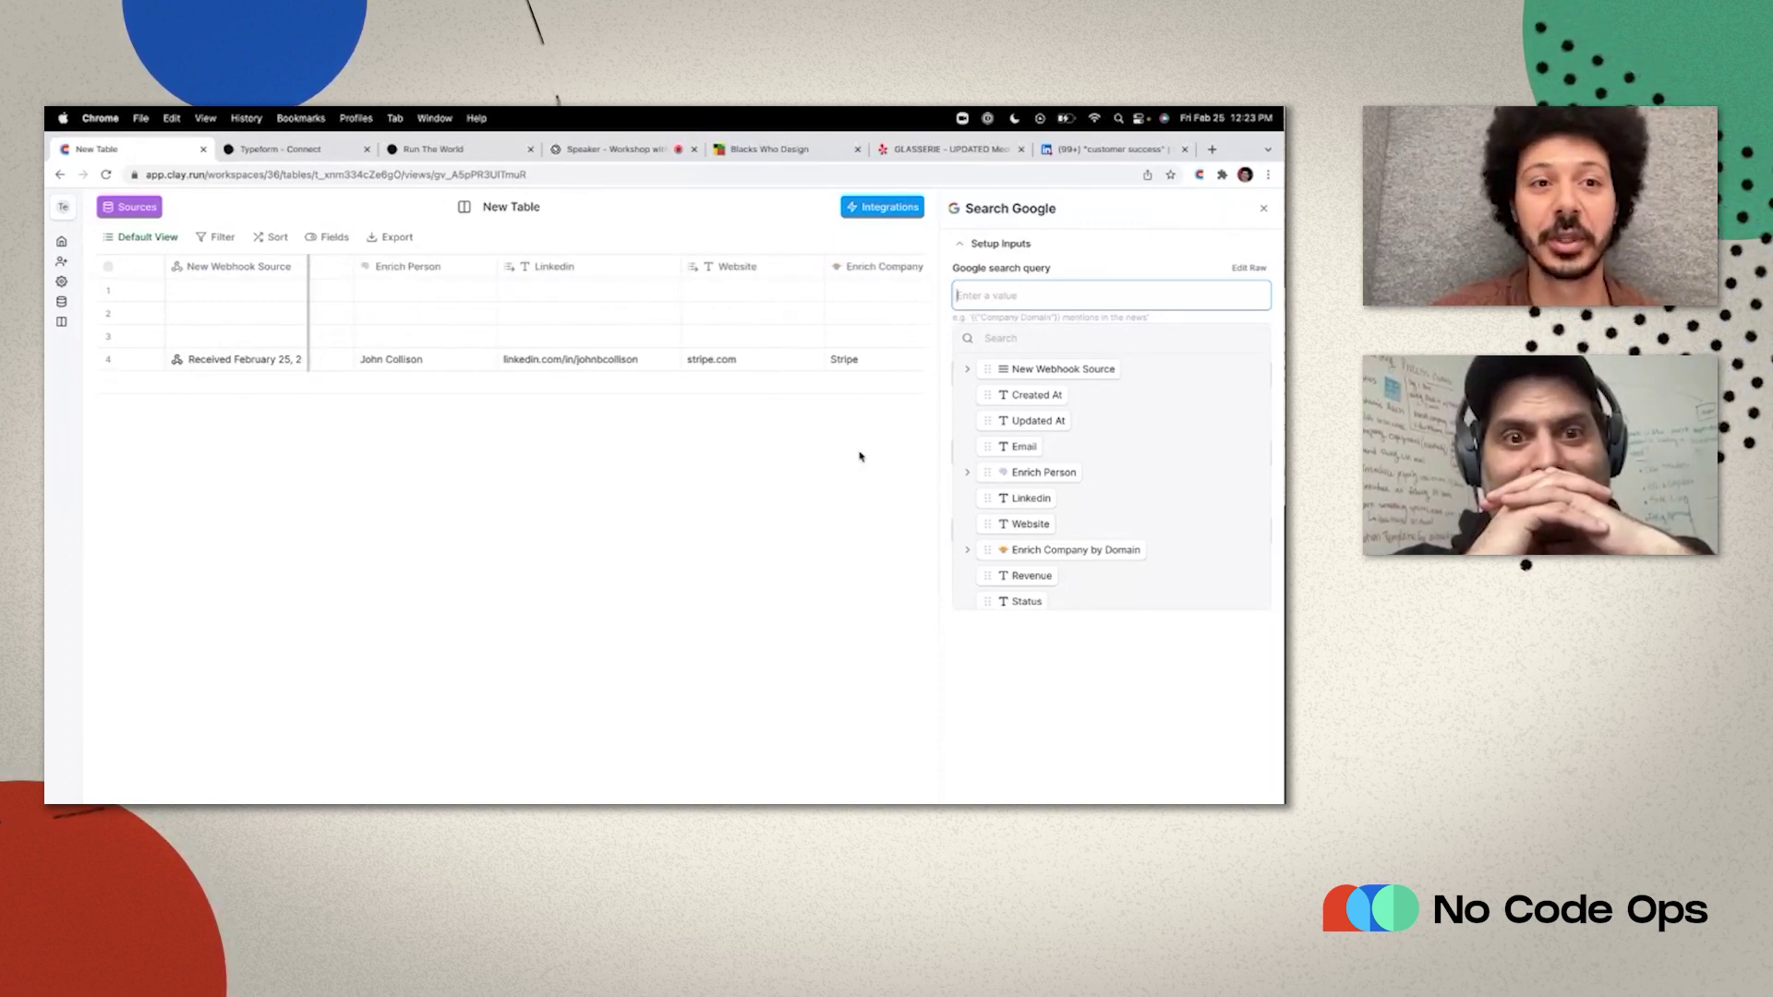
pyautogui.hscroll(2, 858, 456)
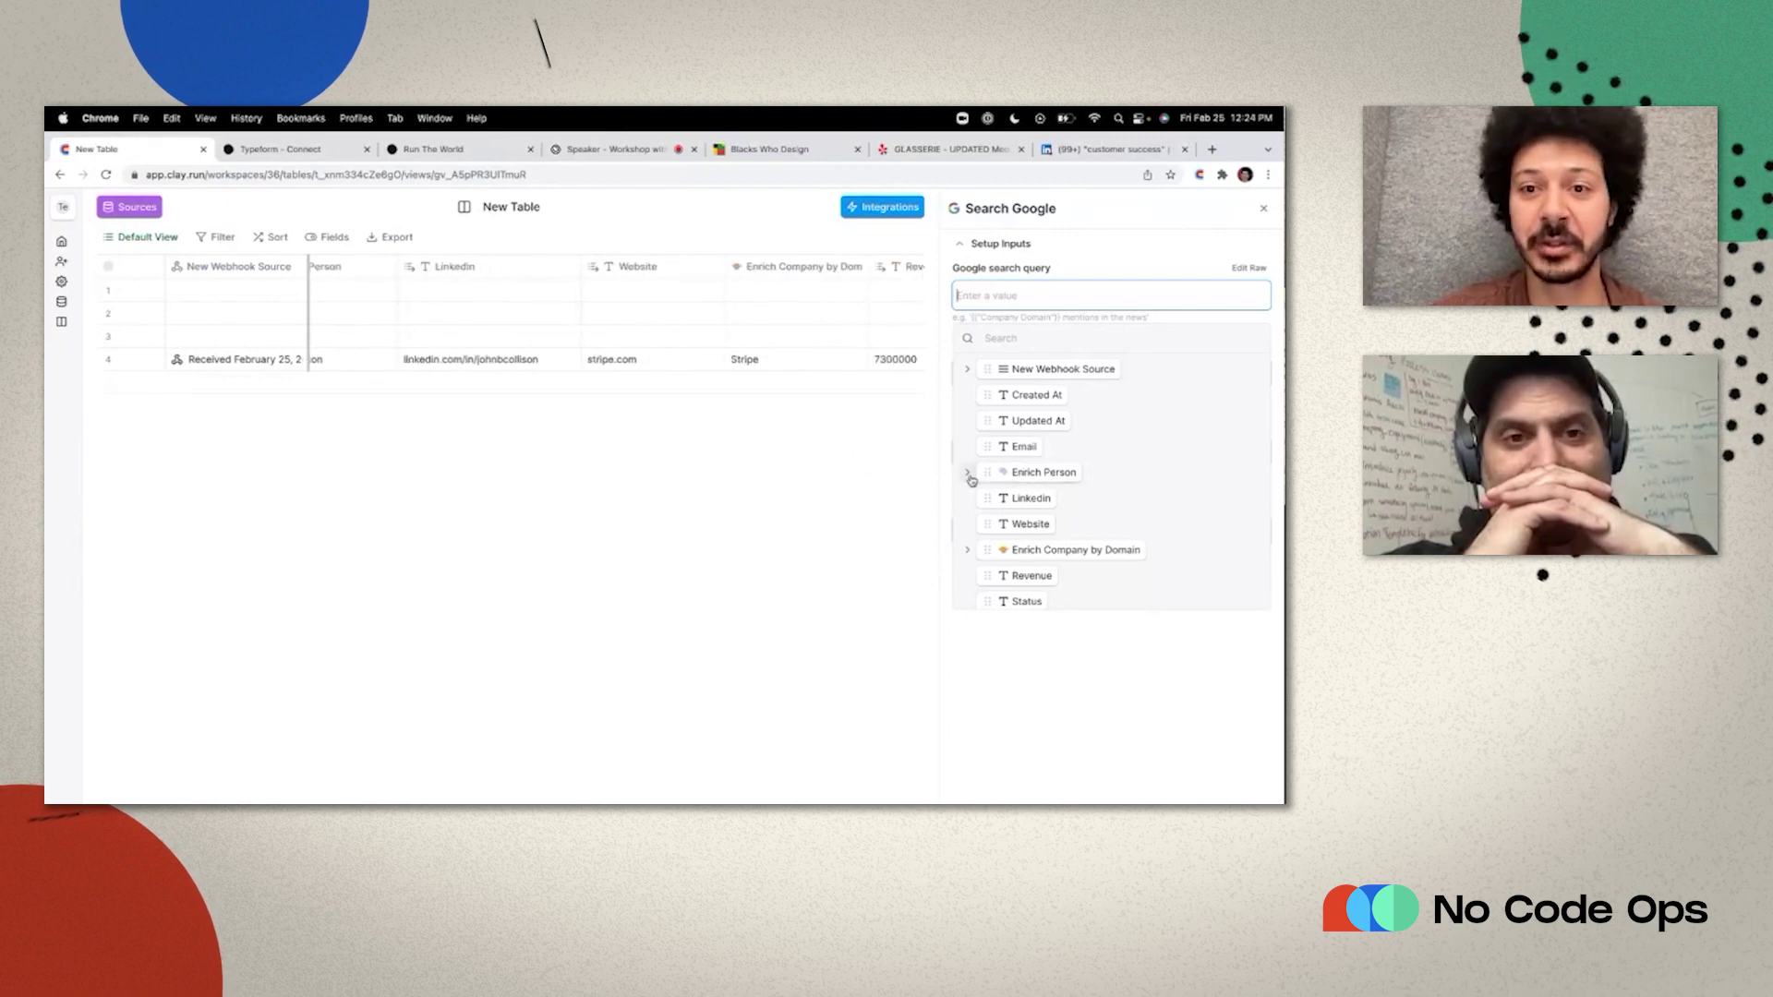
pyautogui.click(969, 475)
pyautogui.click(984, 524)
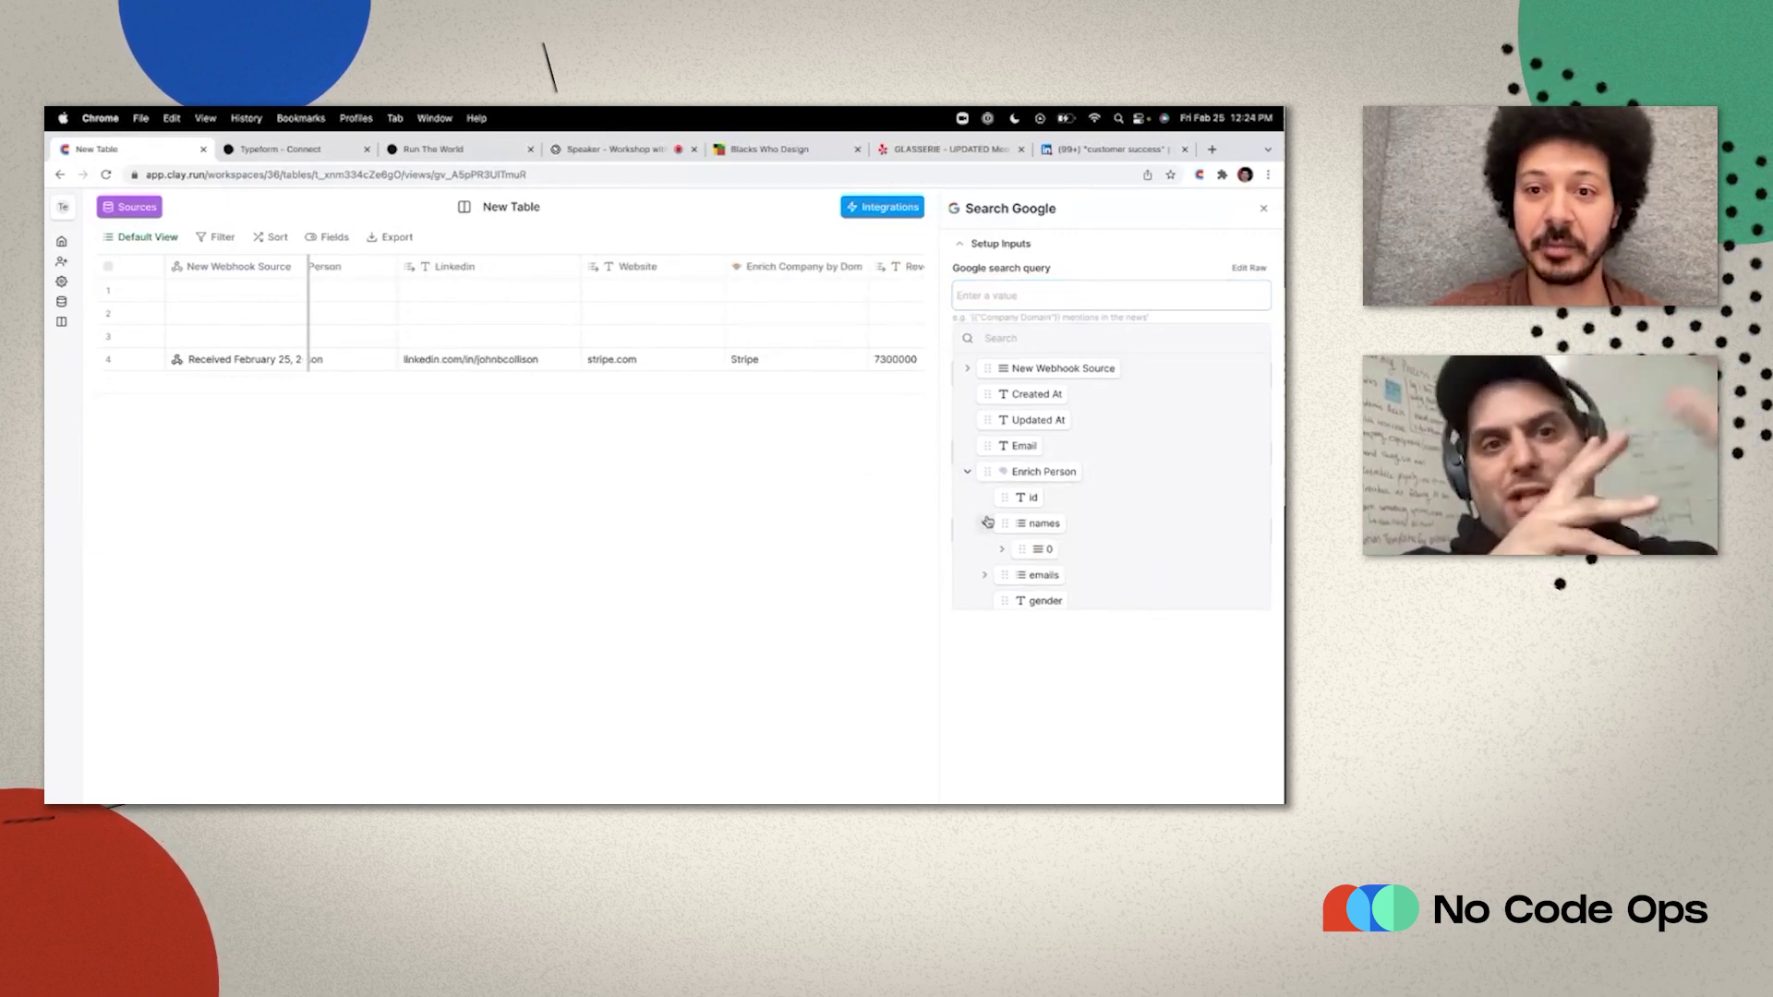
pyautogui.scroll(-2, 997, 511)
pyautogui.click(1003, 484)
pyautogui.scroll(-2, 1043, 457)
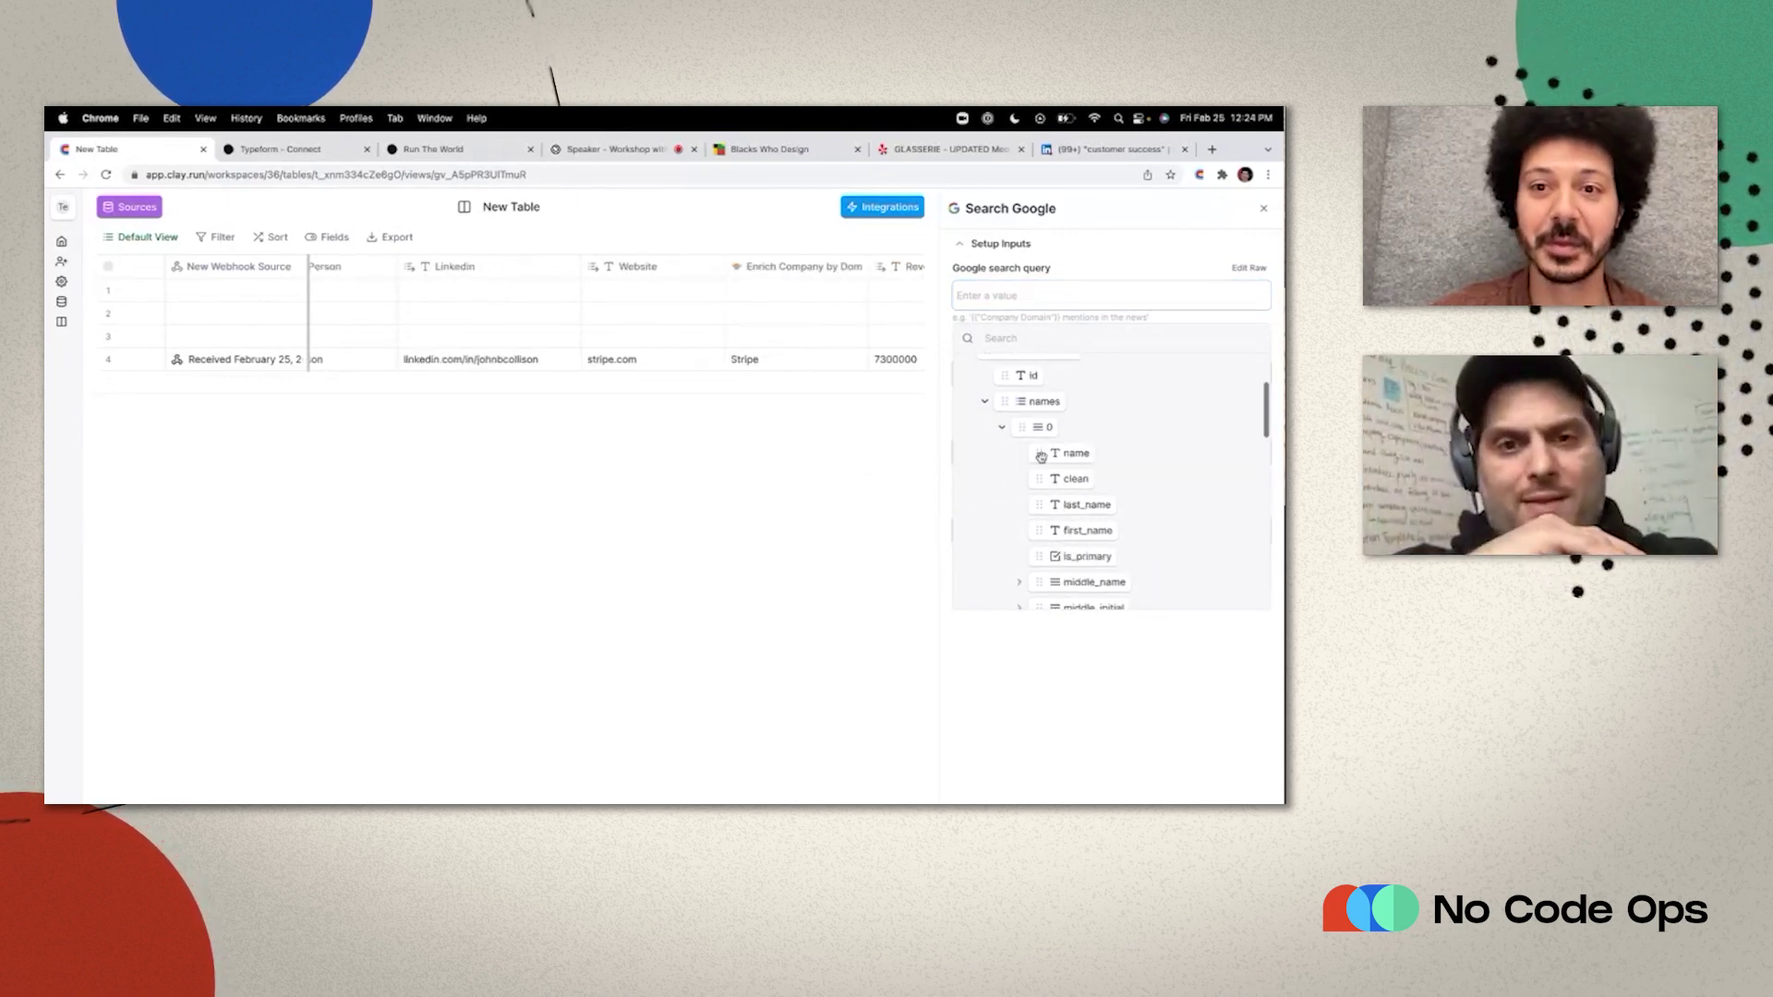
pyautogui.moveTo(1053, 453); pyautogui.dragTo(1016, 296)
pyautogui.write('github')
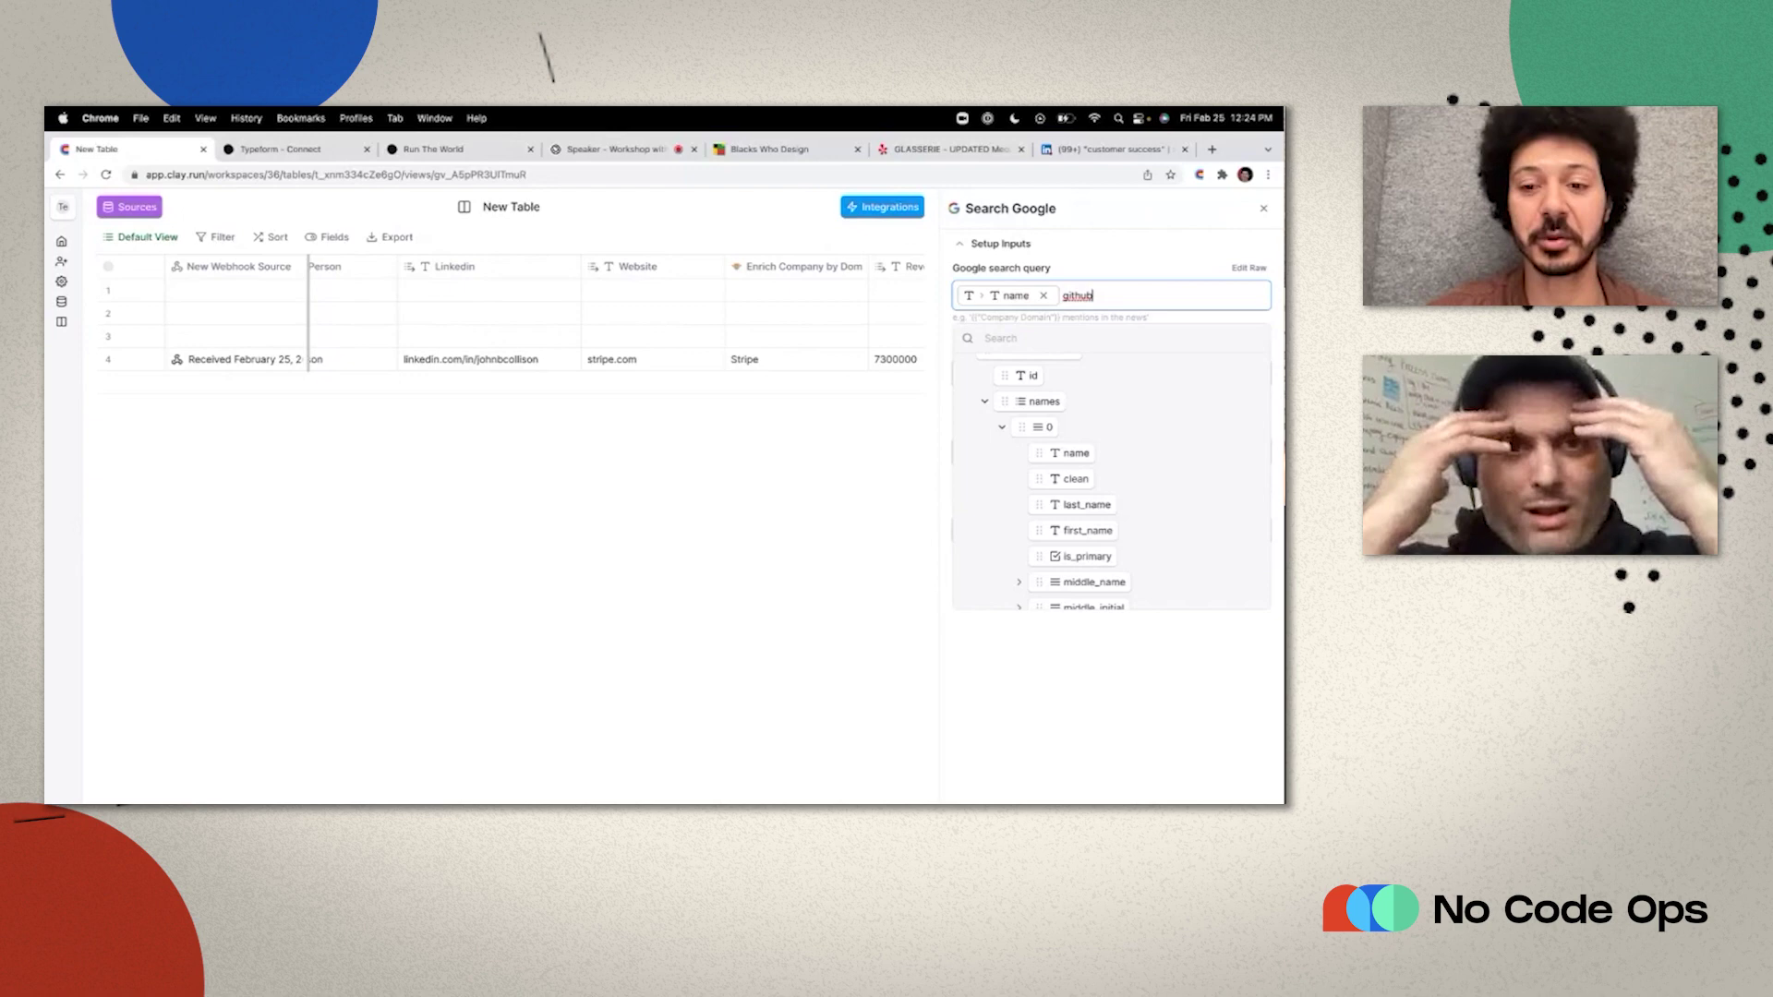
pyautogui.press('Return')
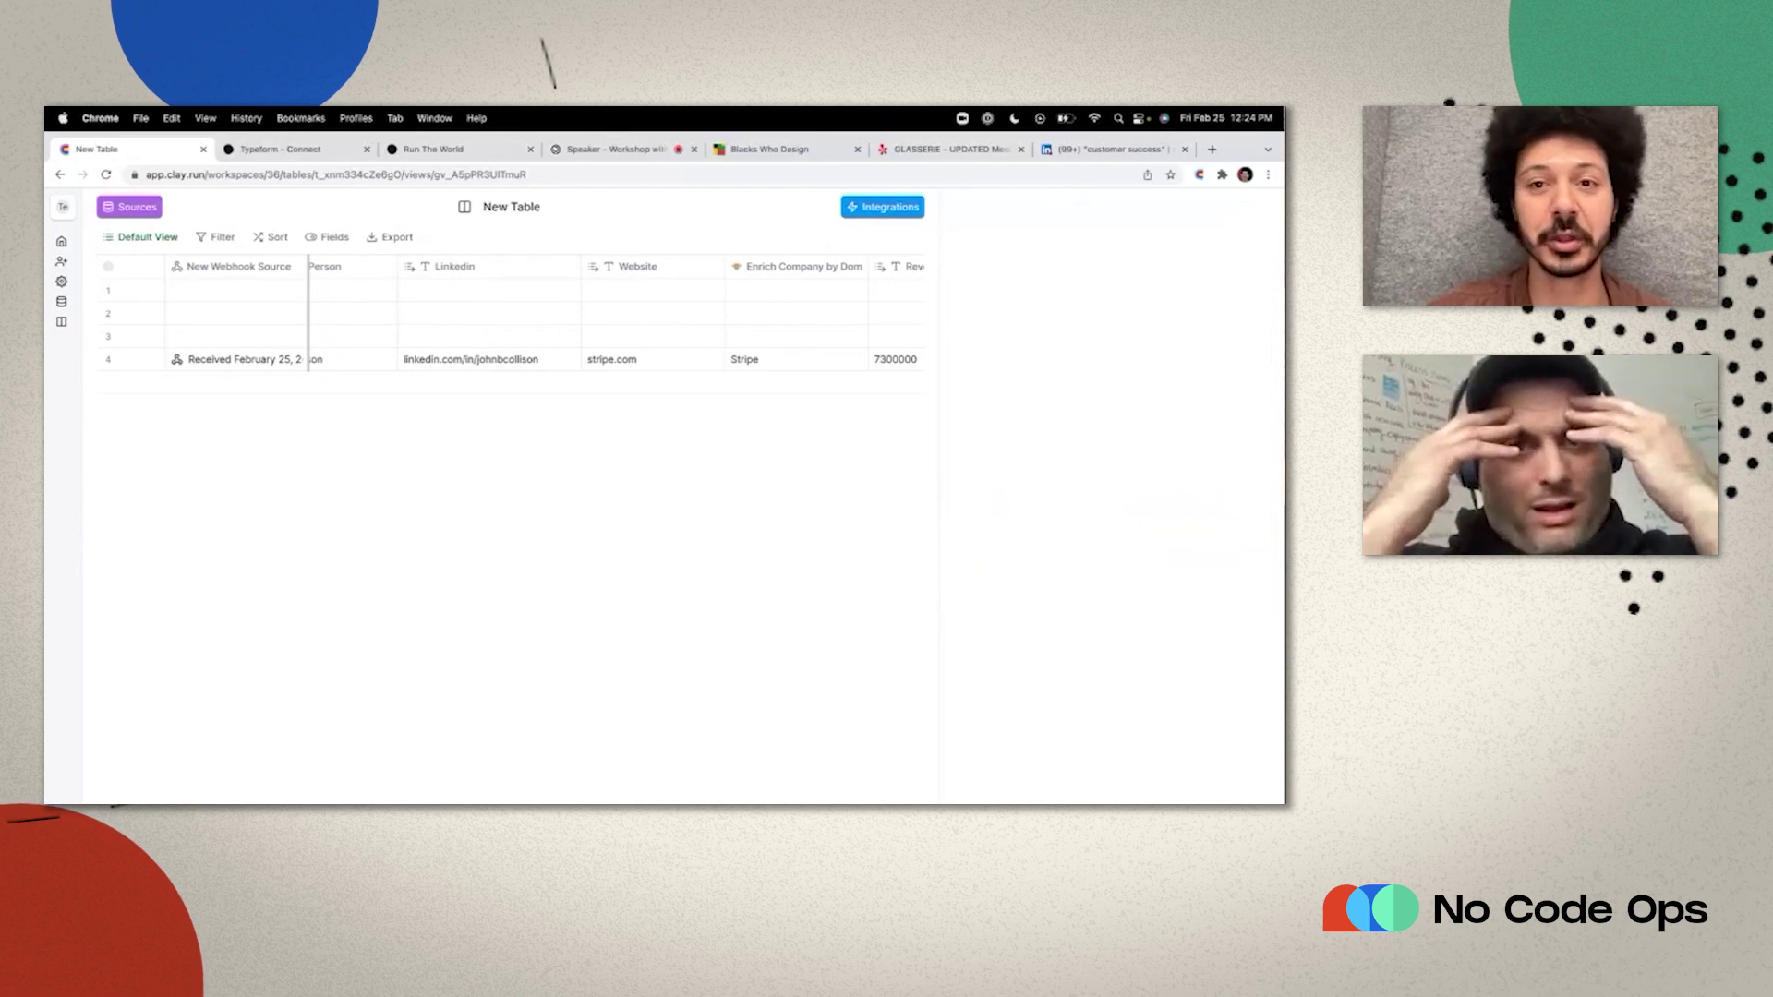
# Run the Google search for row 4, move its column before Status, and widen it.
pyautogui.hscroll(2, 1218, 362)
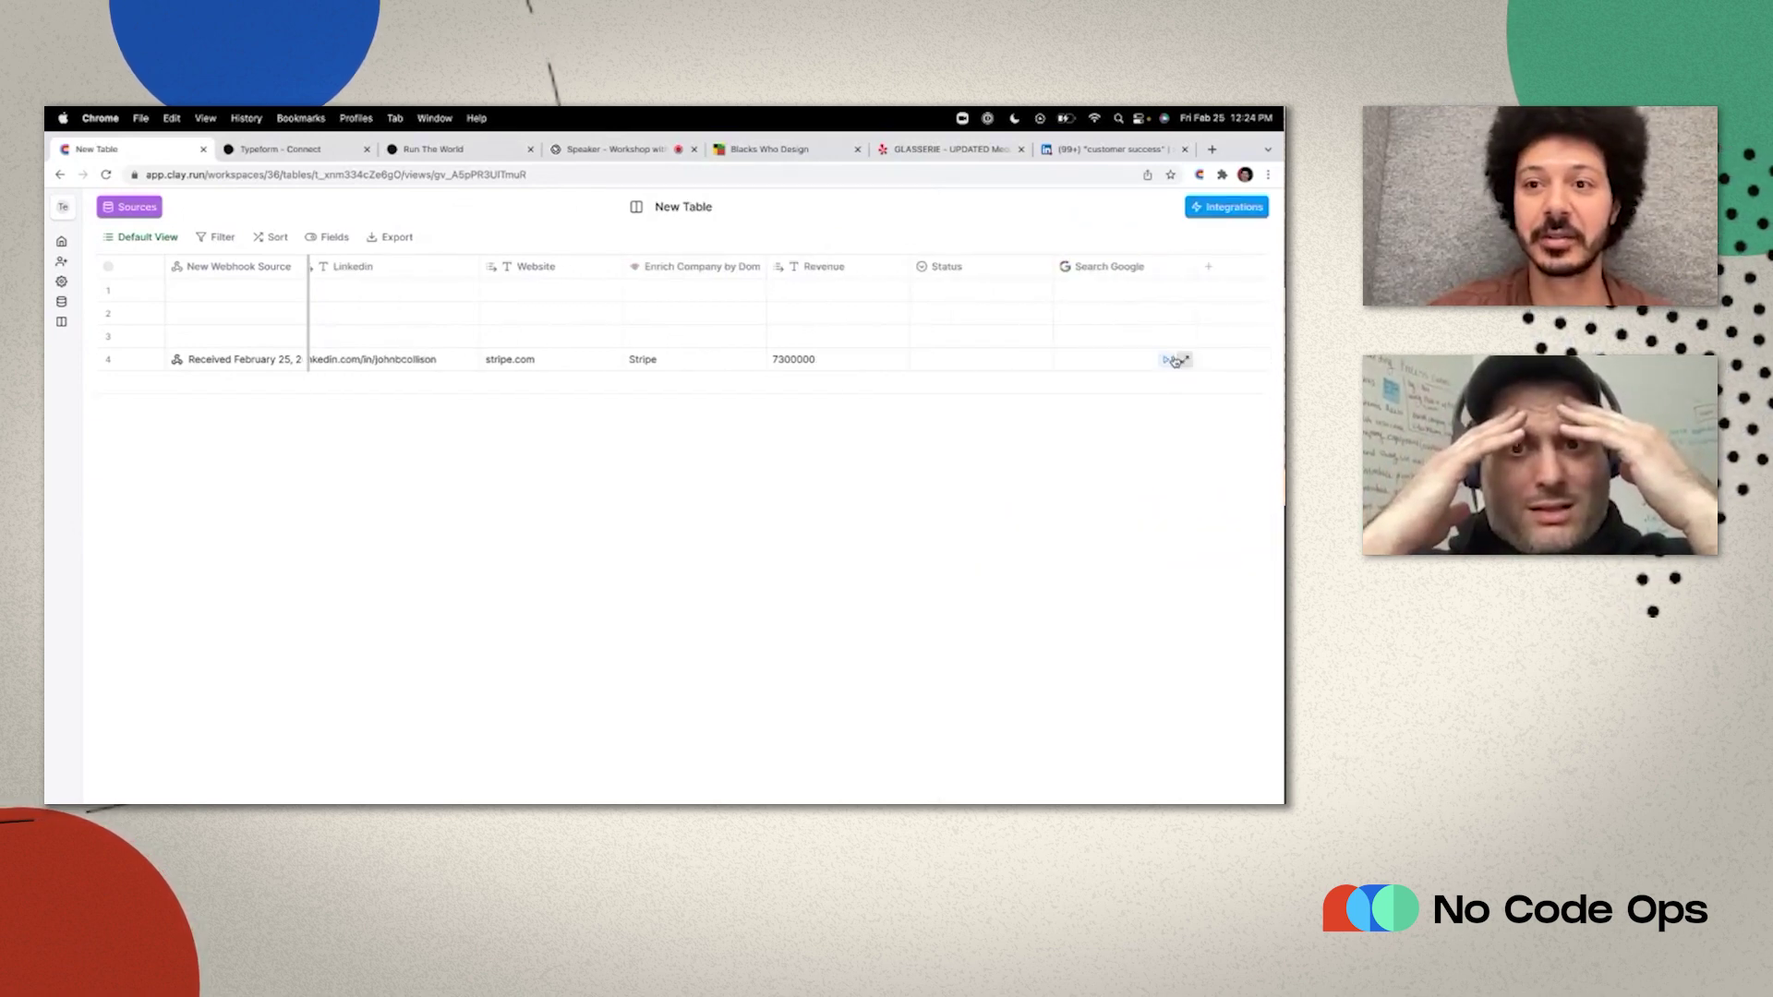
pyautogui.click(1173, 360)
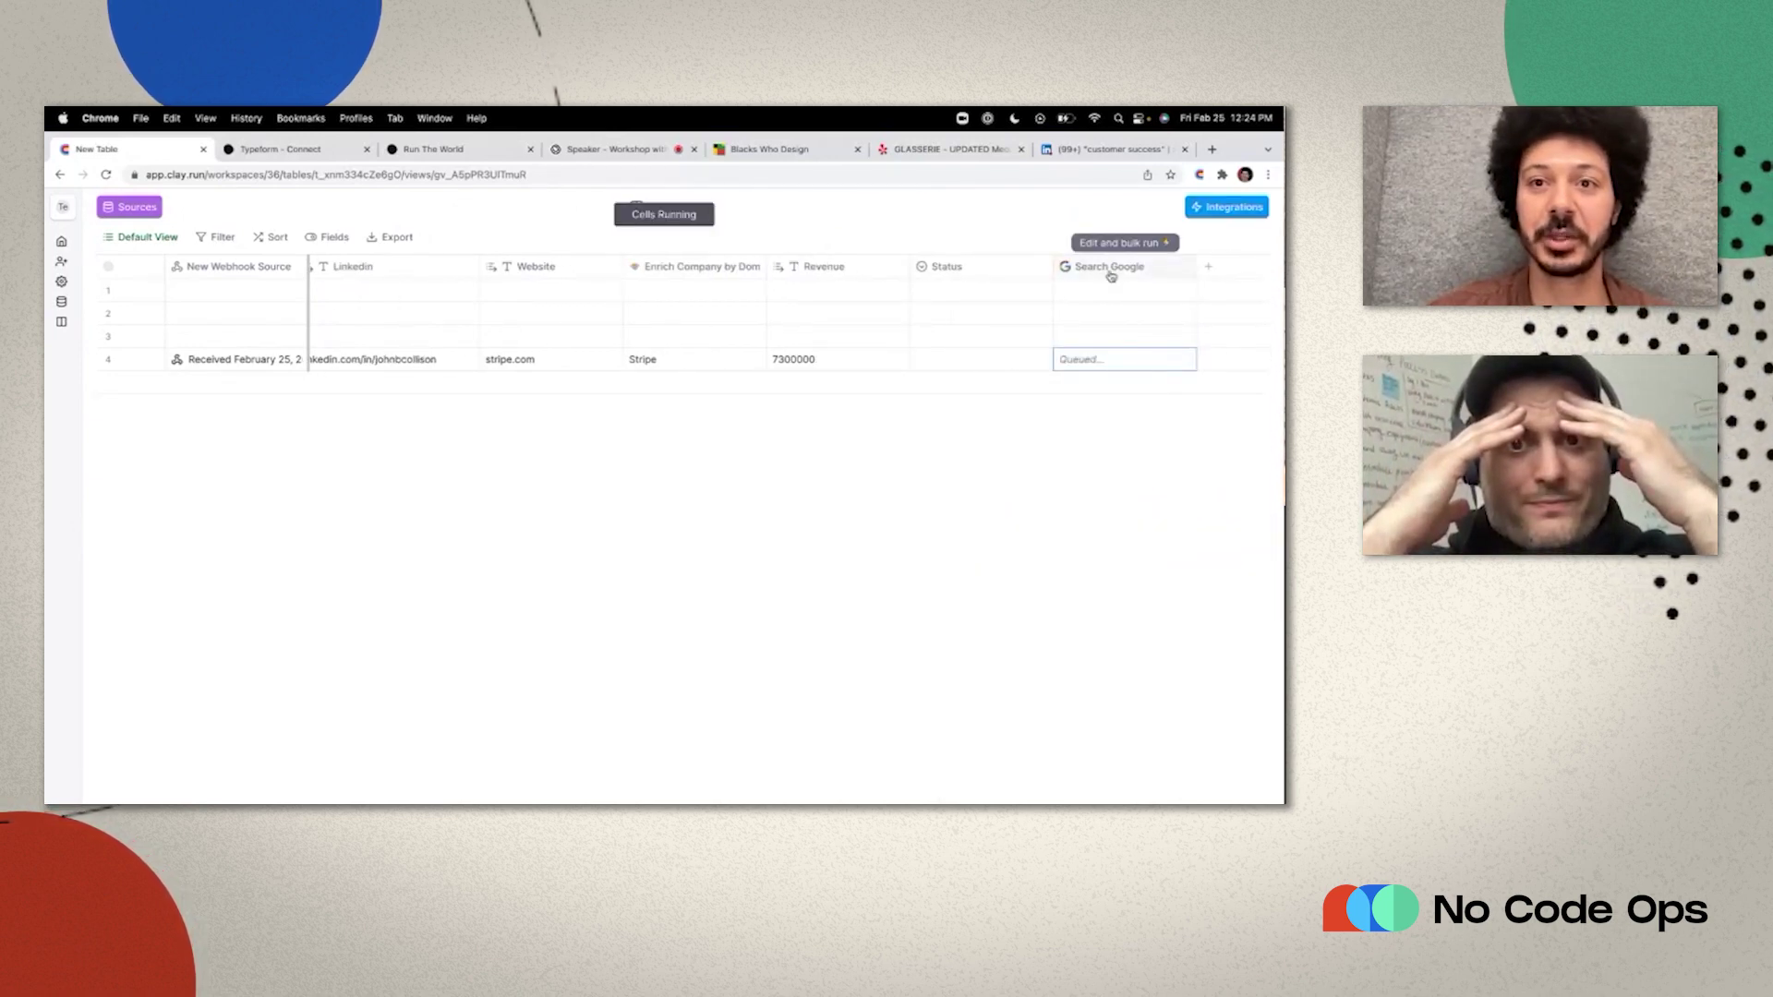
pyautogui.moveTo(1111, 276); pyautogui.dragTo(963, 277)
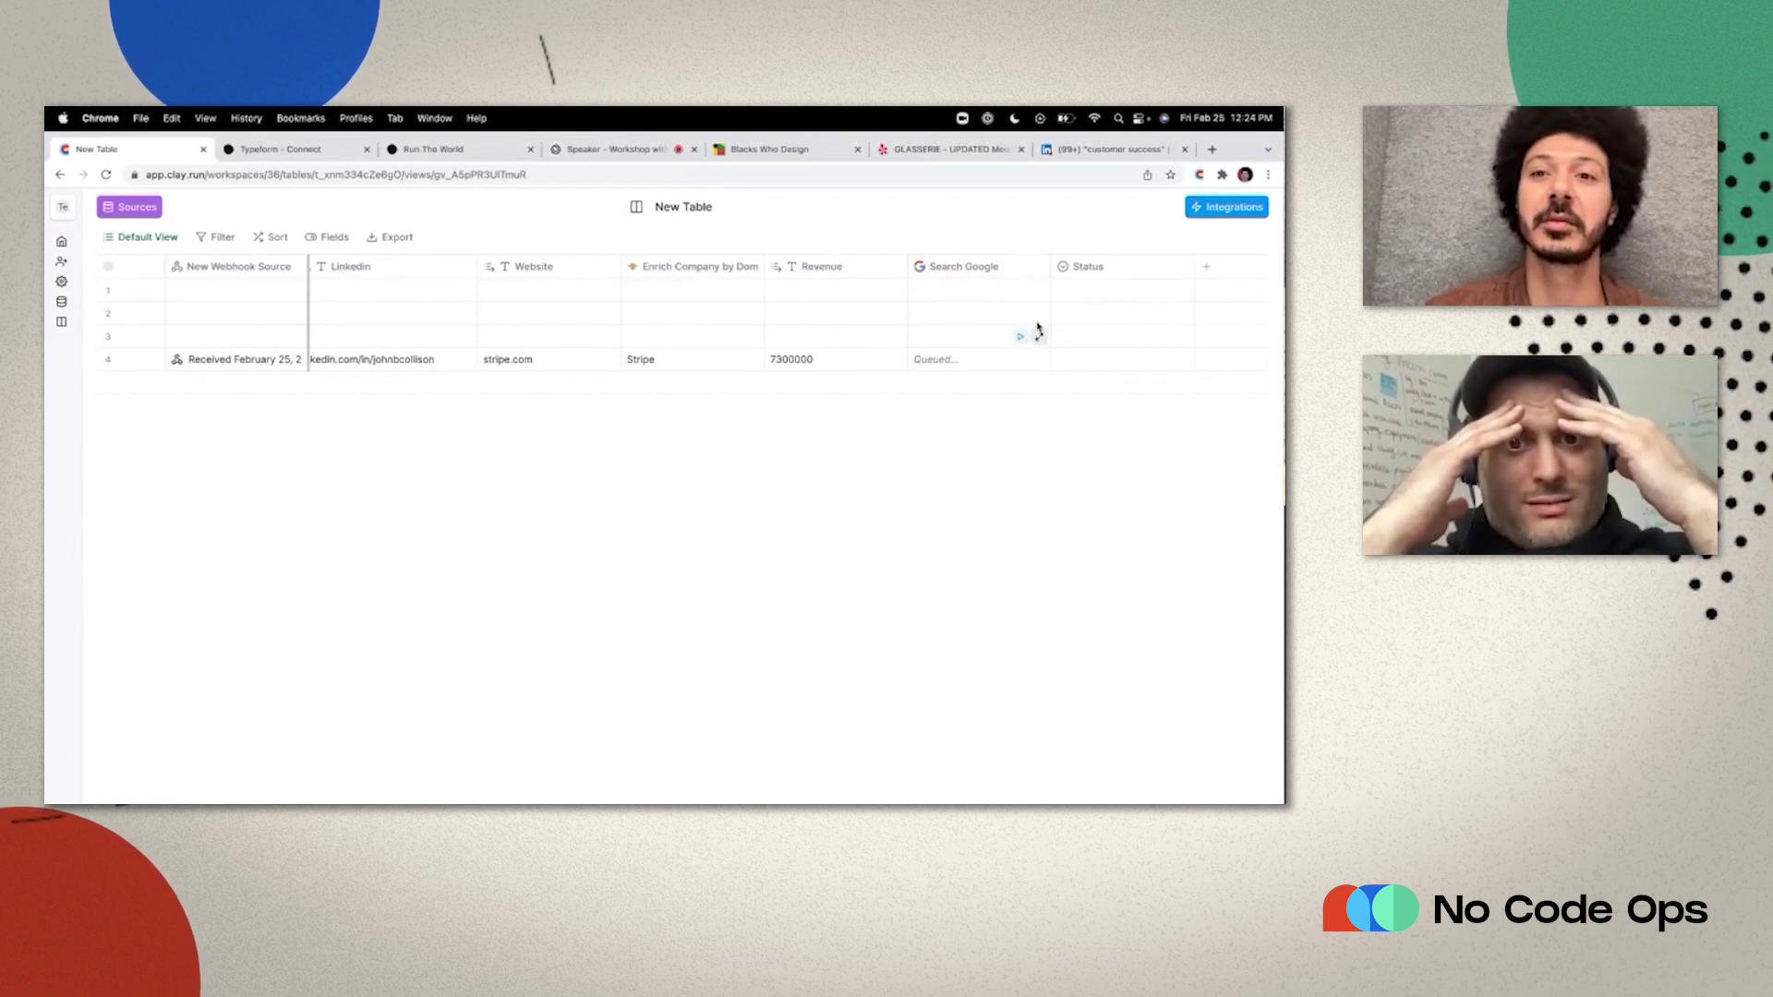
pyautogui.moveTo(1053, 267); pyautogui.dragTo(1156, 267)
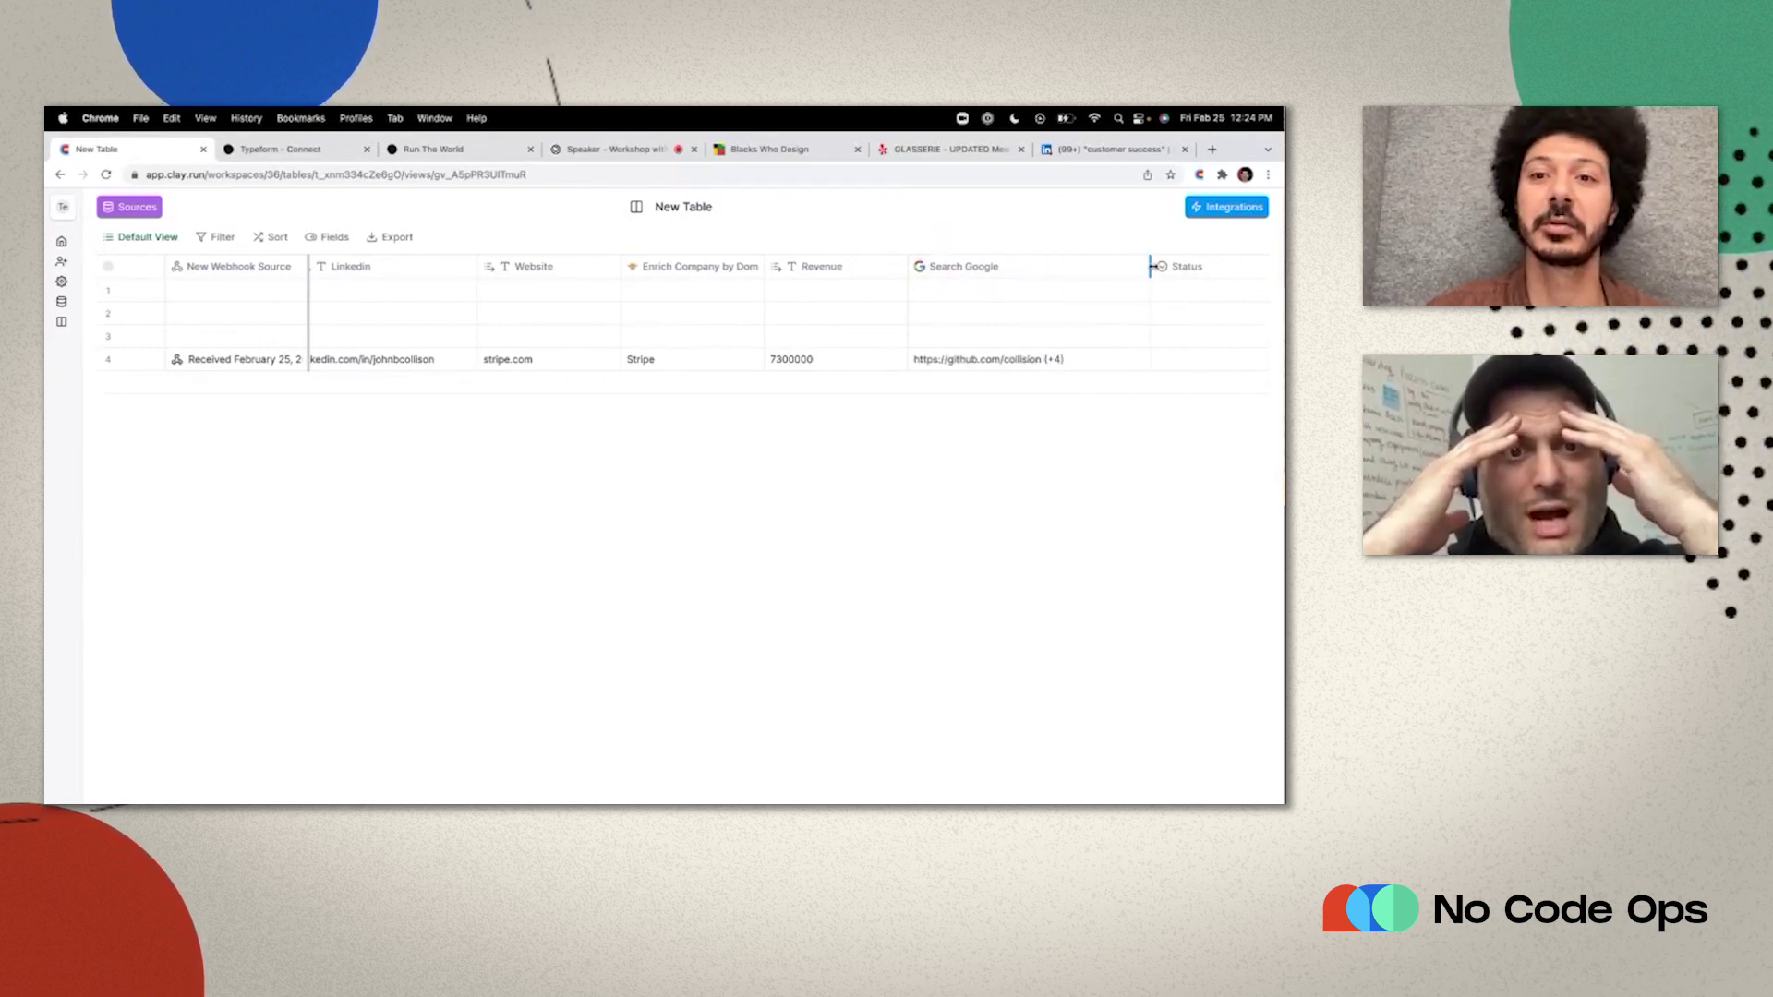
# Map the first search result's link into a new Link column placed before Status.
pyautogui.moveTo(1083, 359)
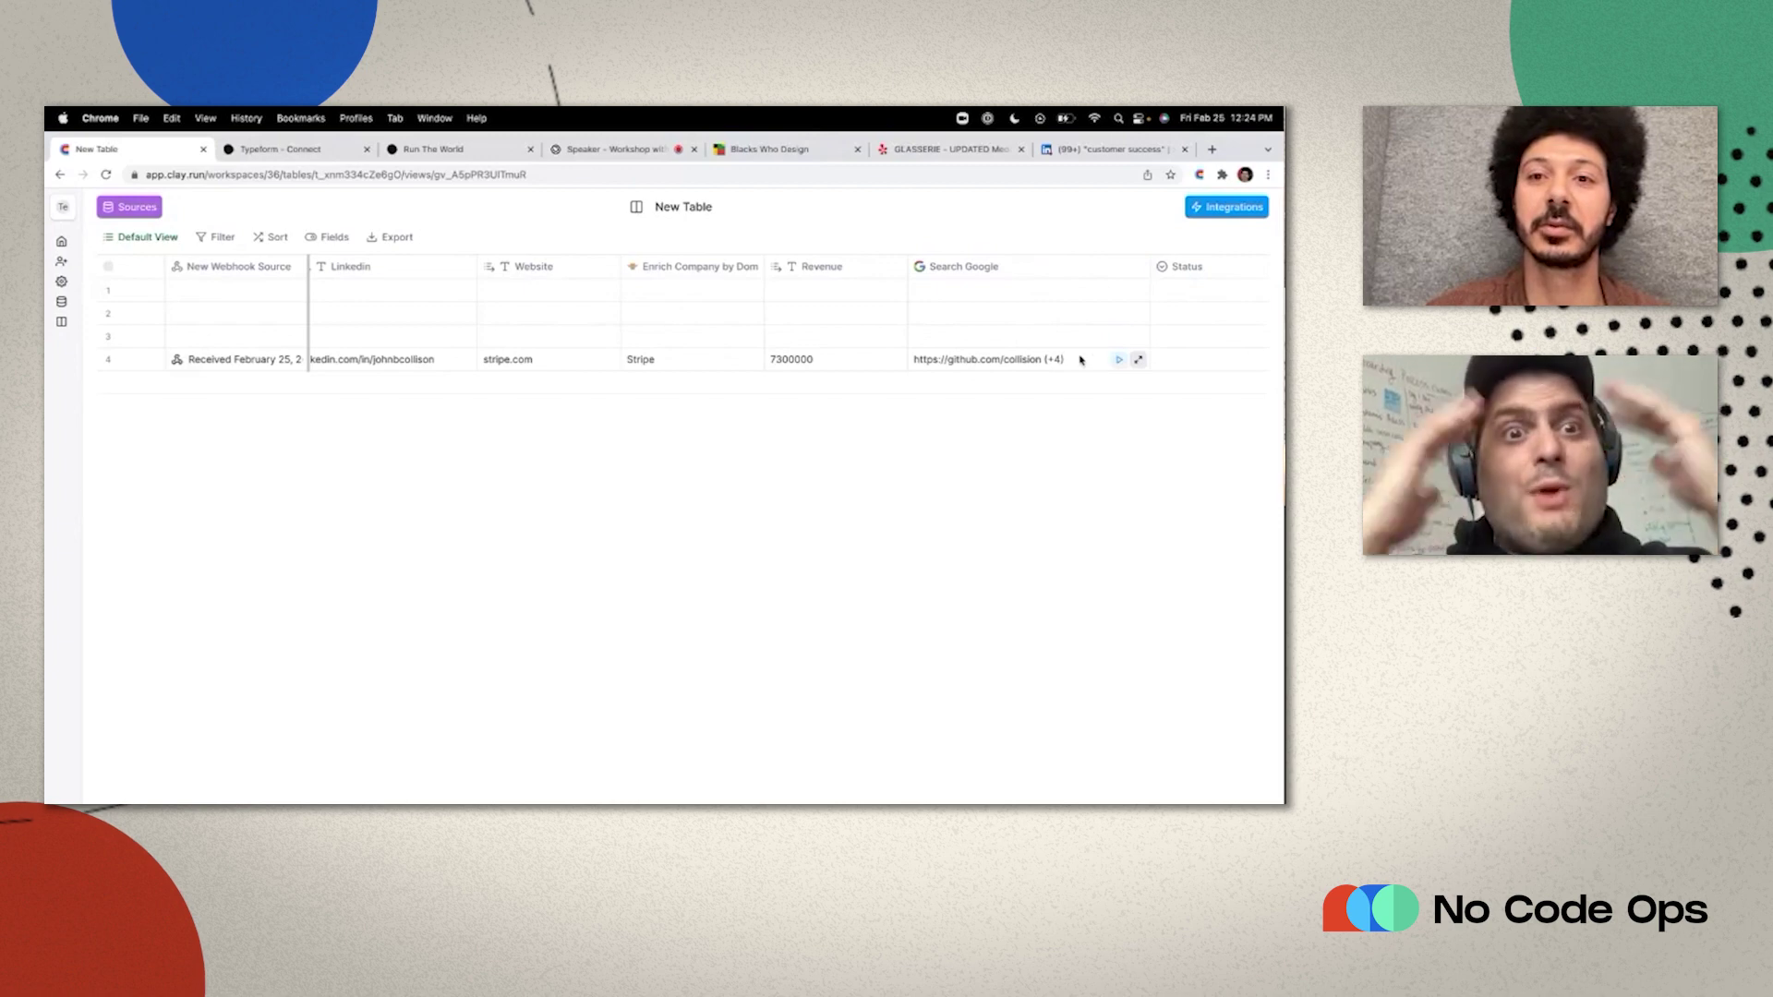
pyautogui.click(1142, 361)
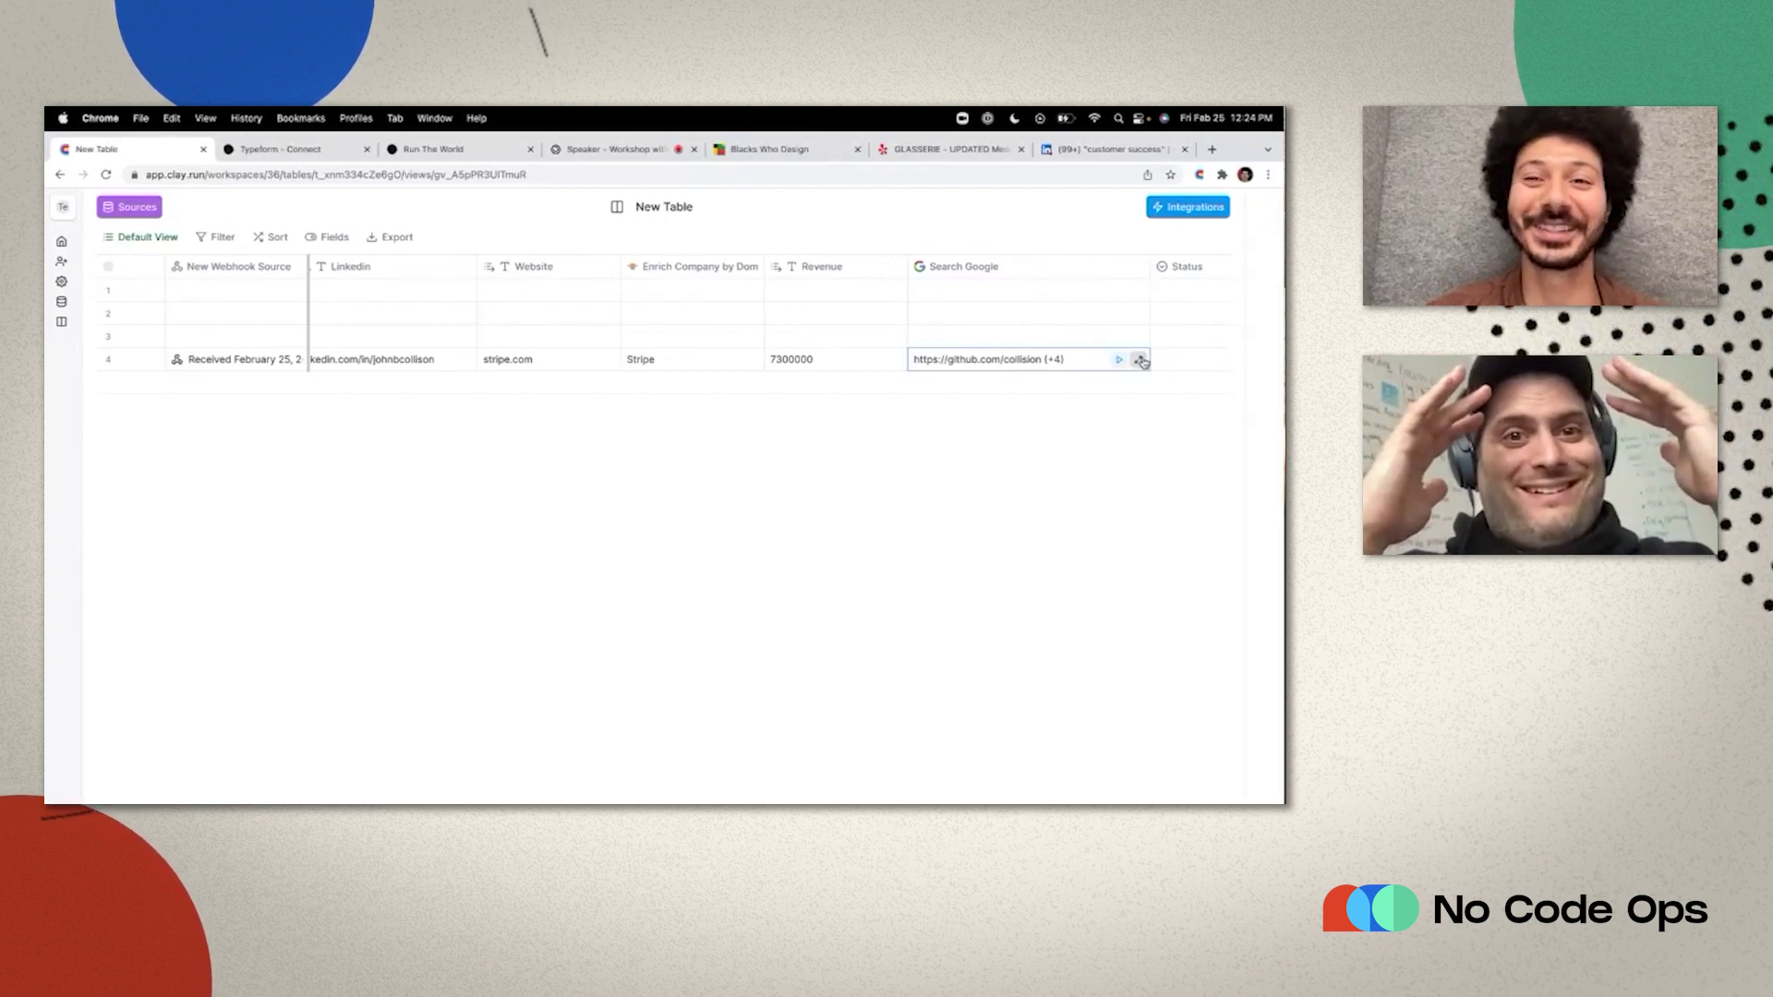
pyautogui.click(968, 281)
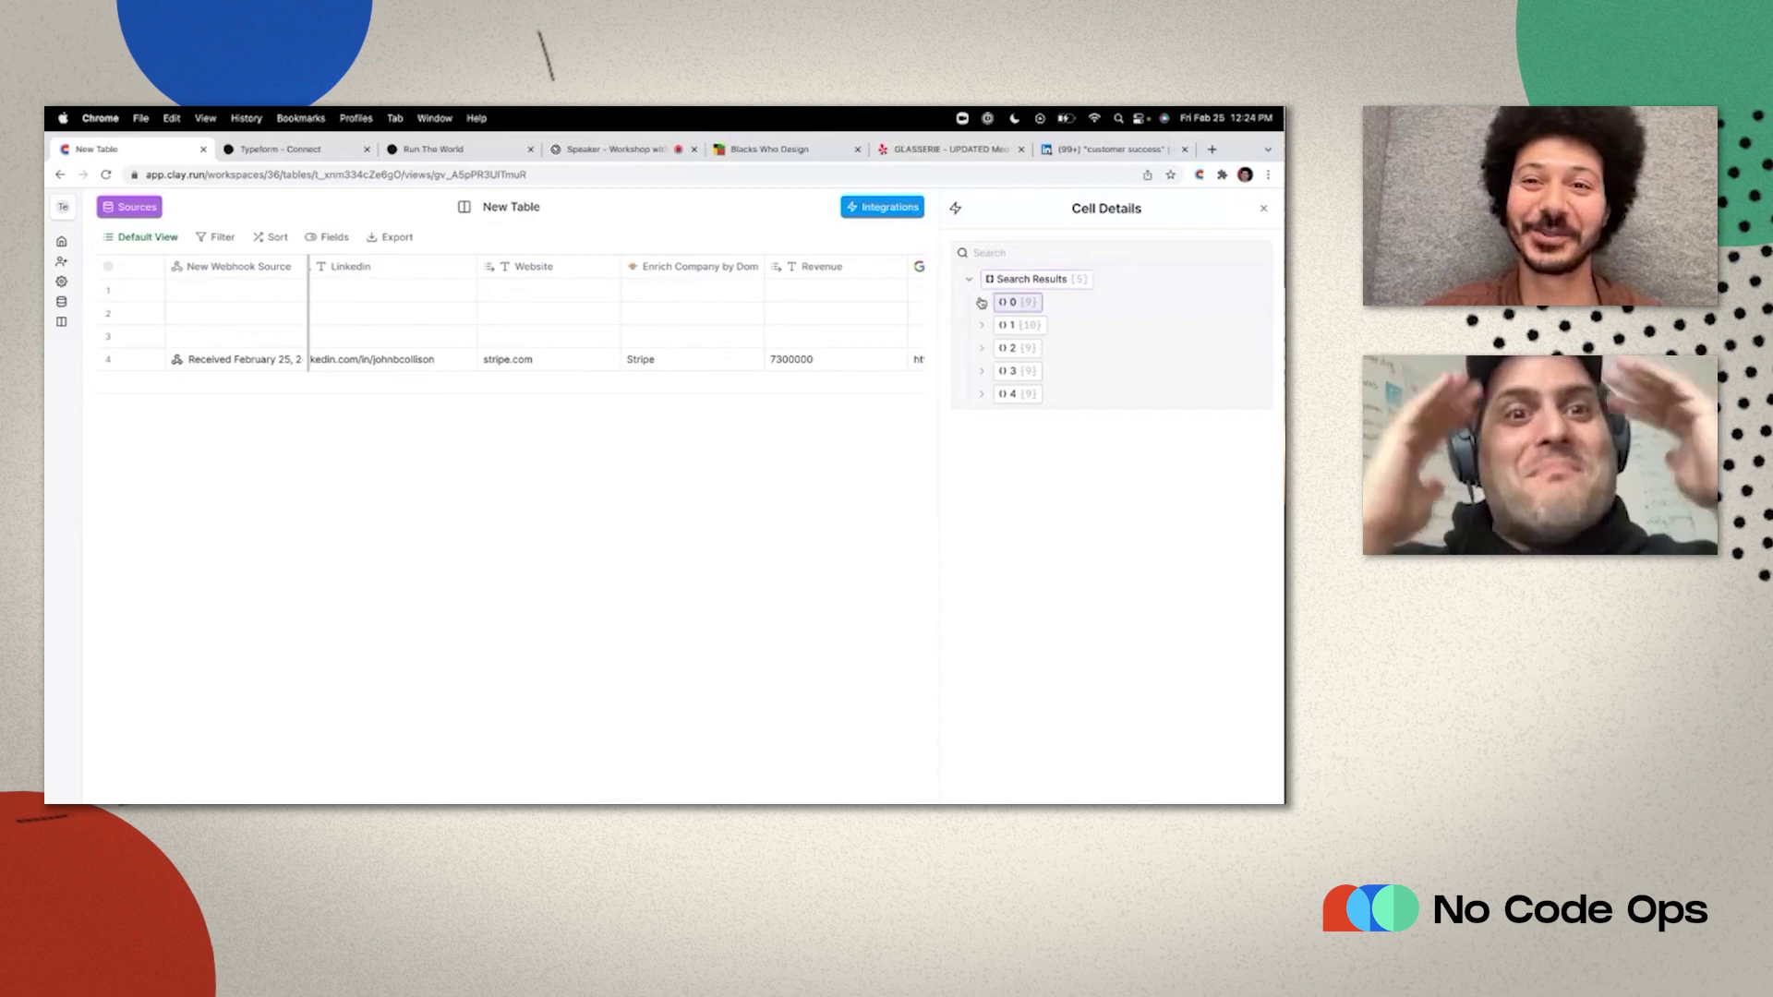
pyautogui.click(982, 302)
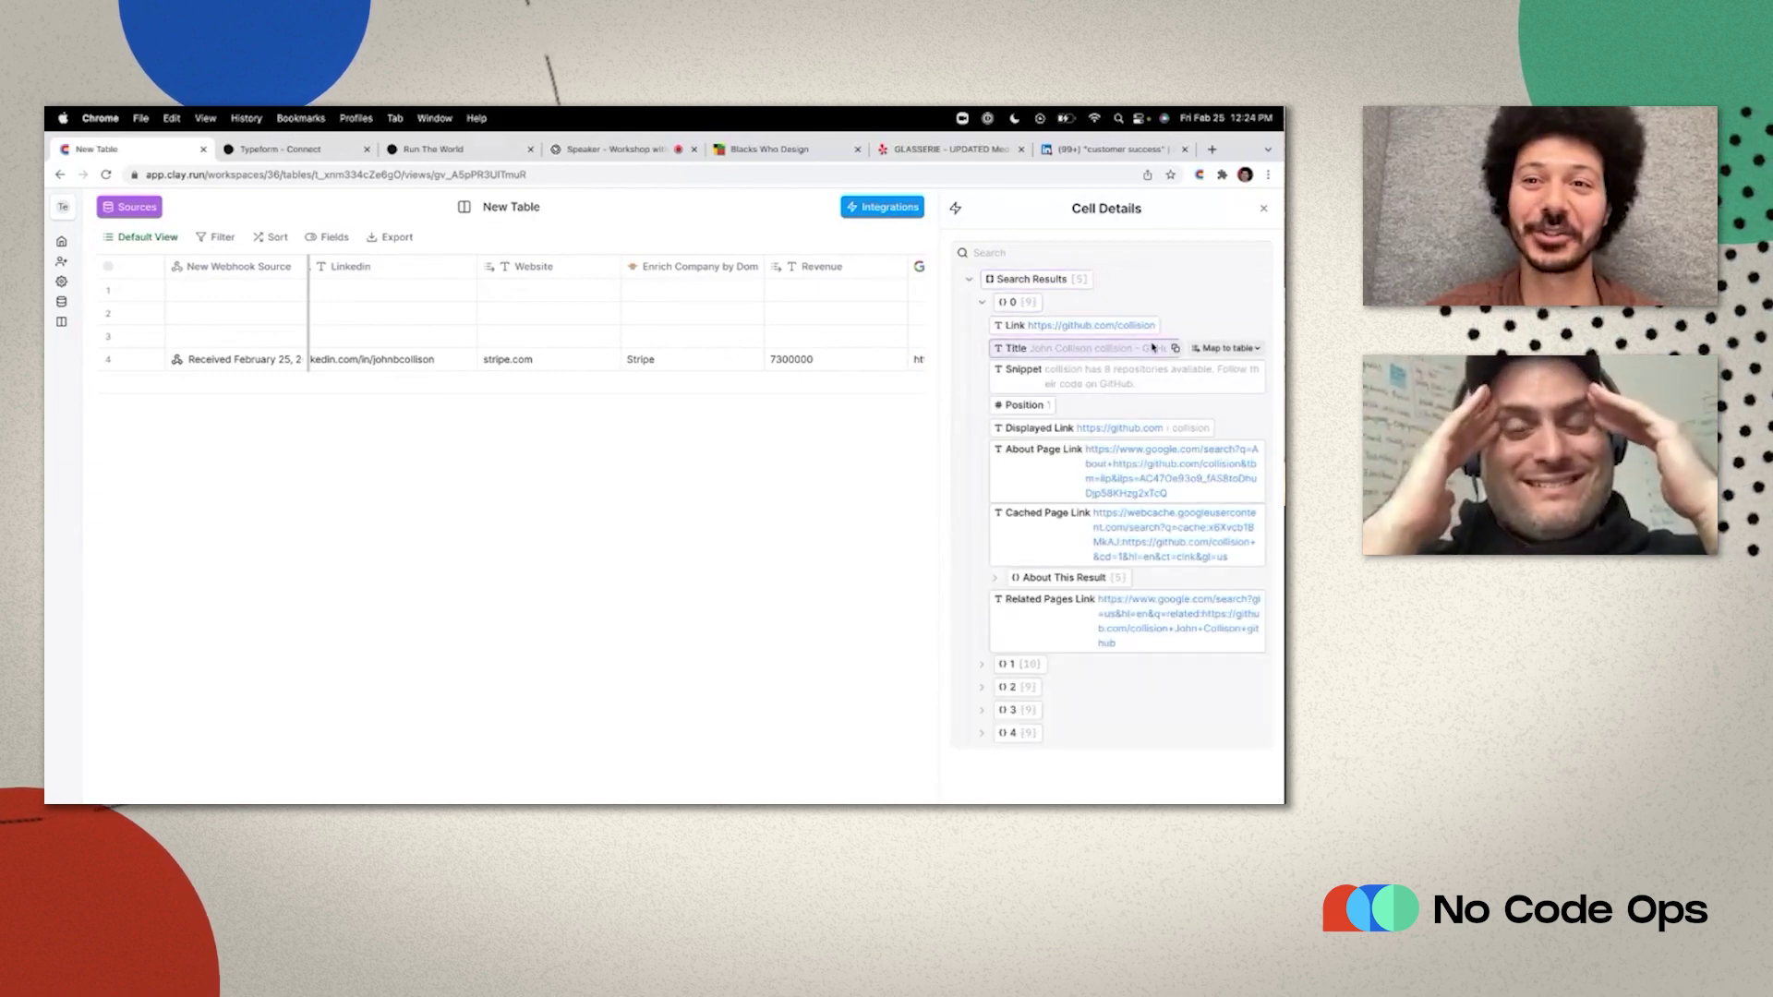
pyautogui.click(1226, 325)
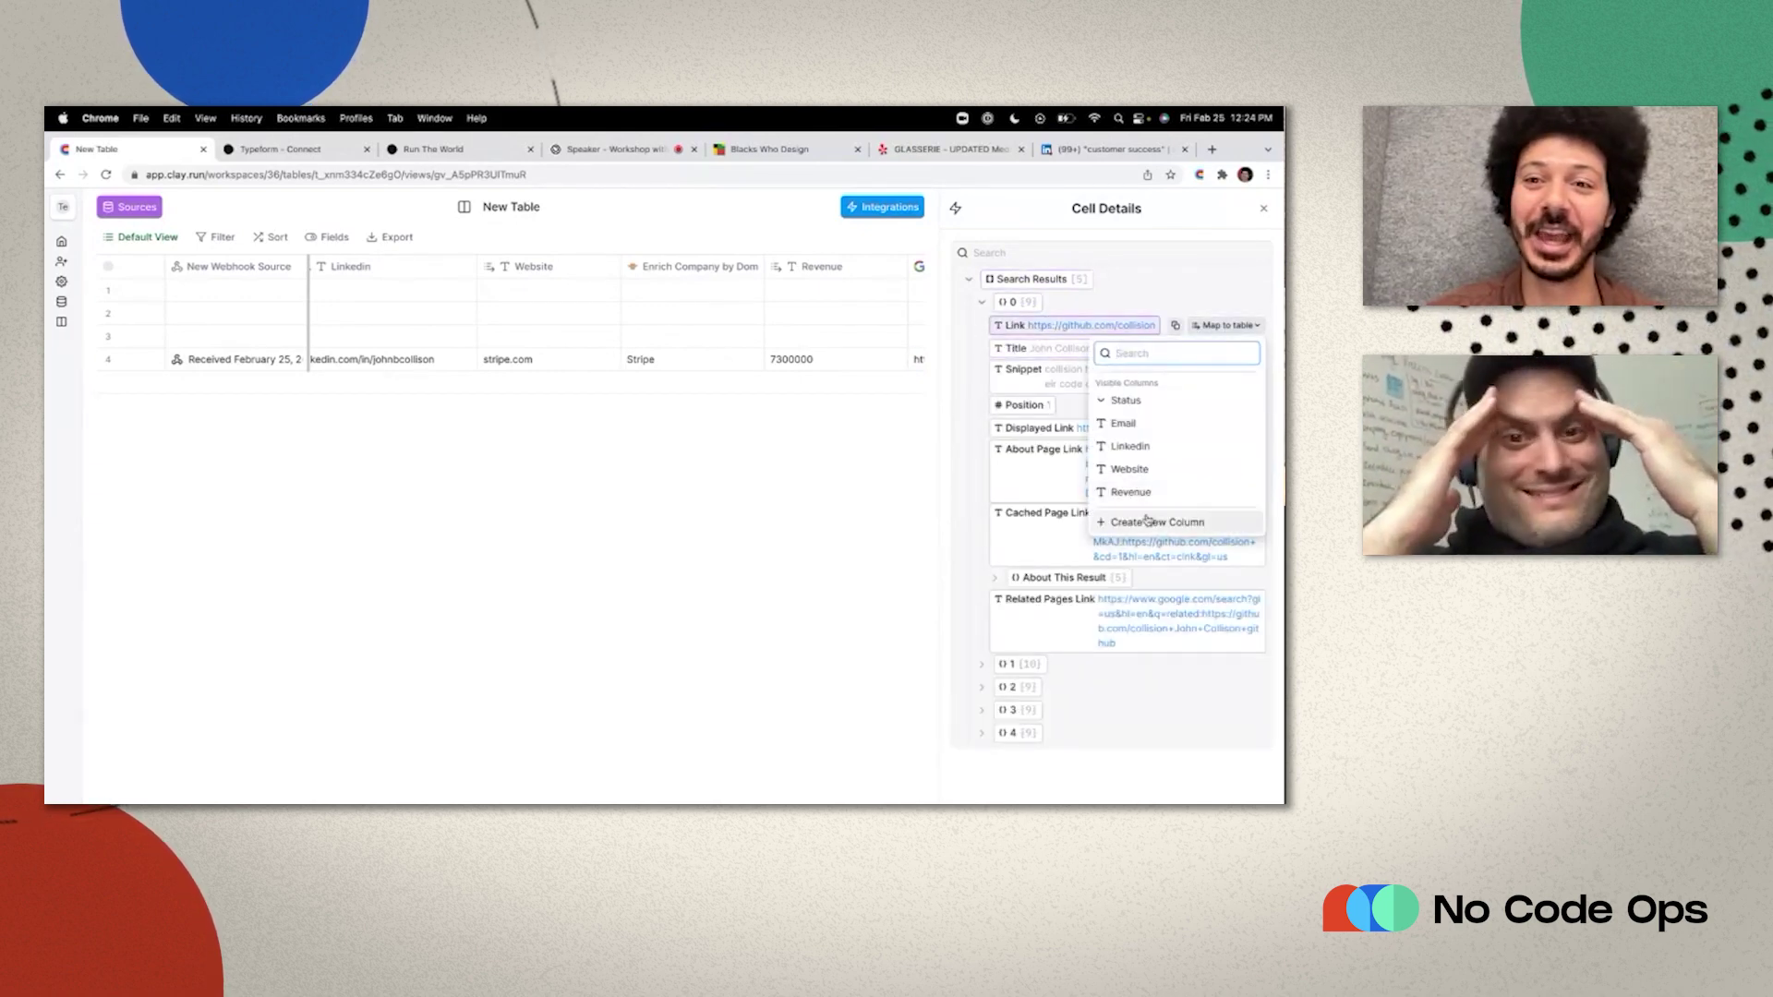
pyautogui.click(1145, 522)
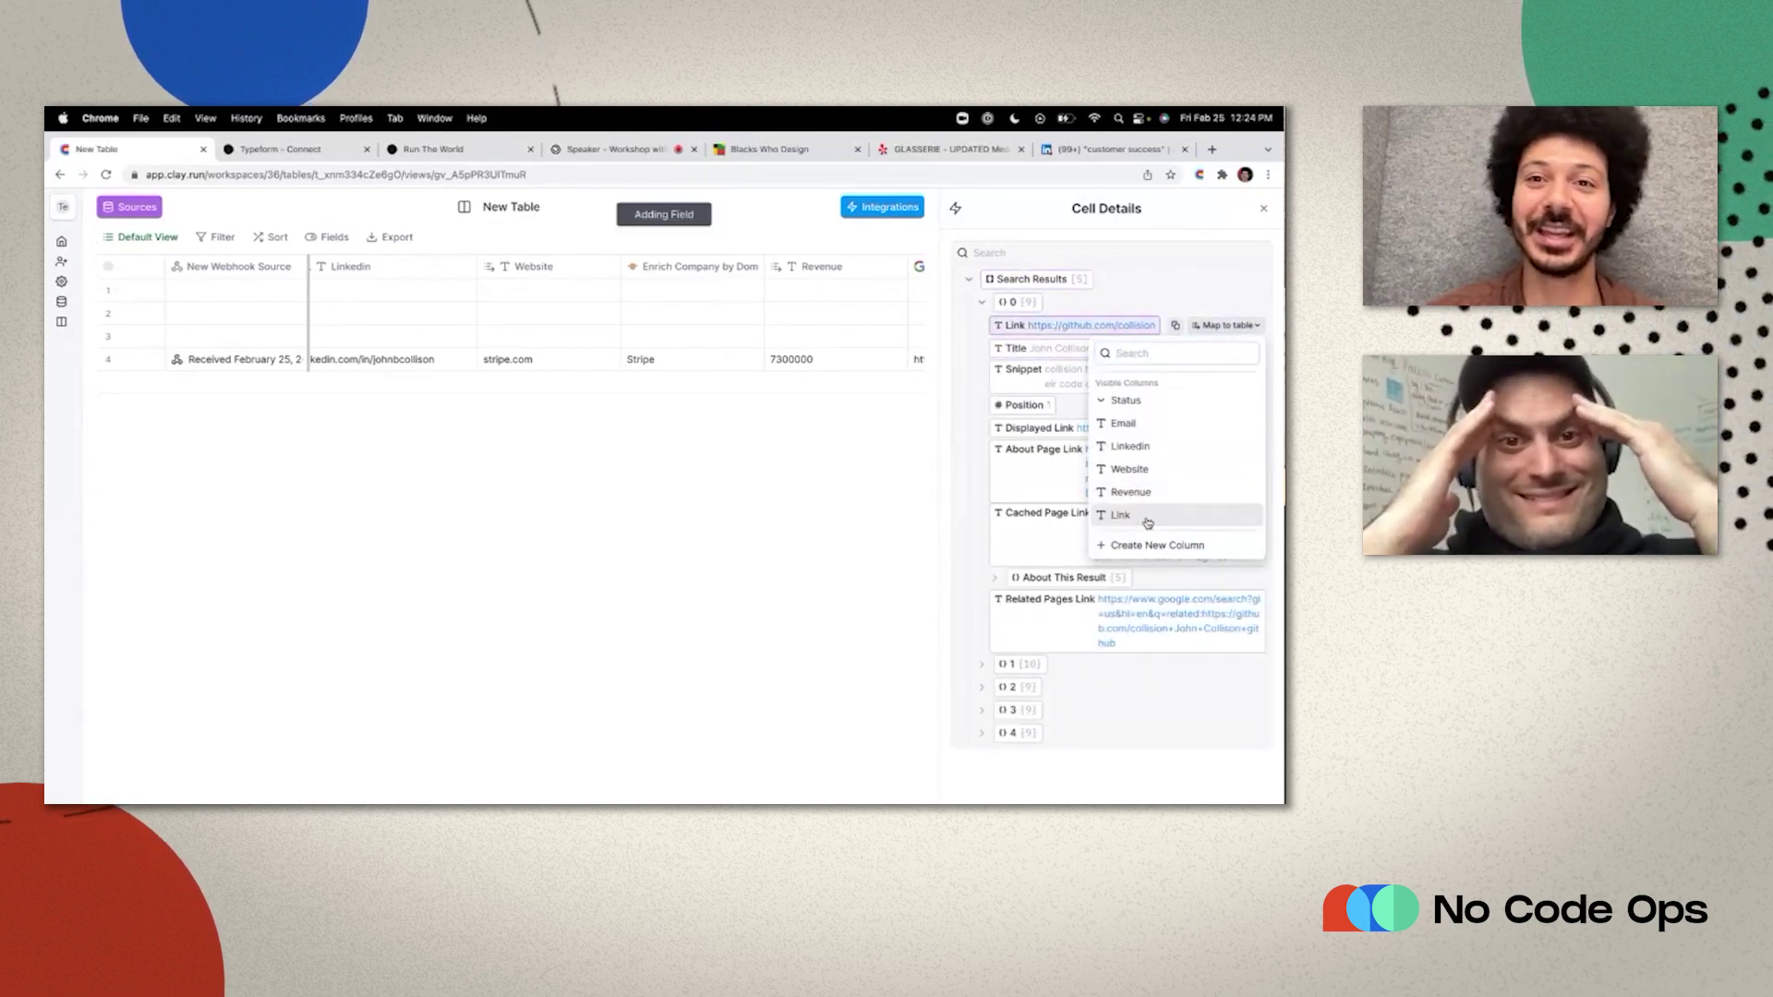
pyautogui.click(1265, 210)
pyautogui.moveTo(1023, 266); pyautogui.dragTo(928, 266)
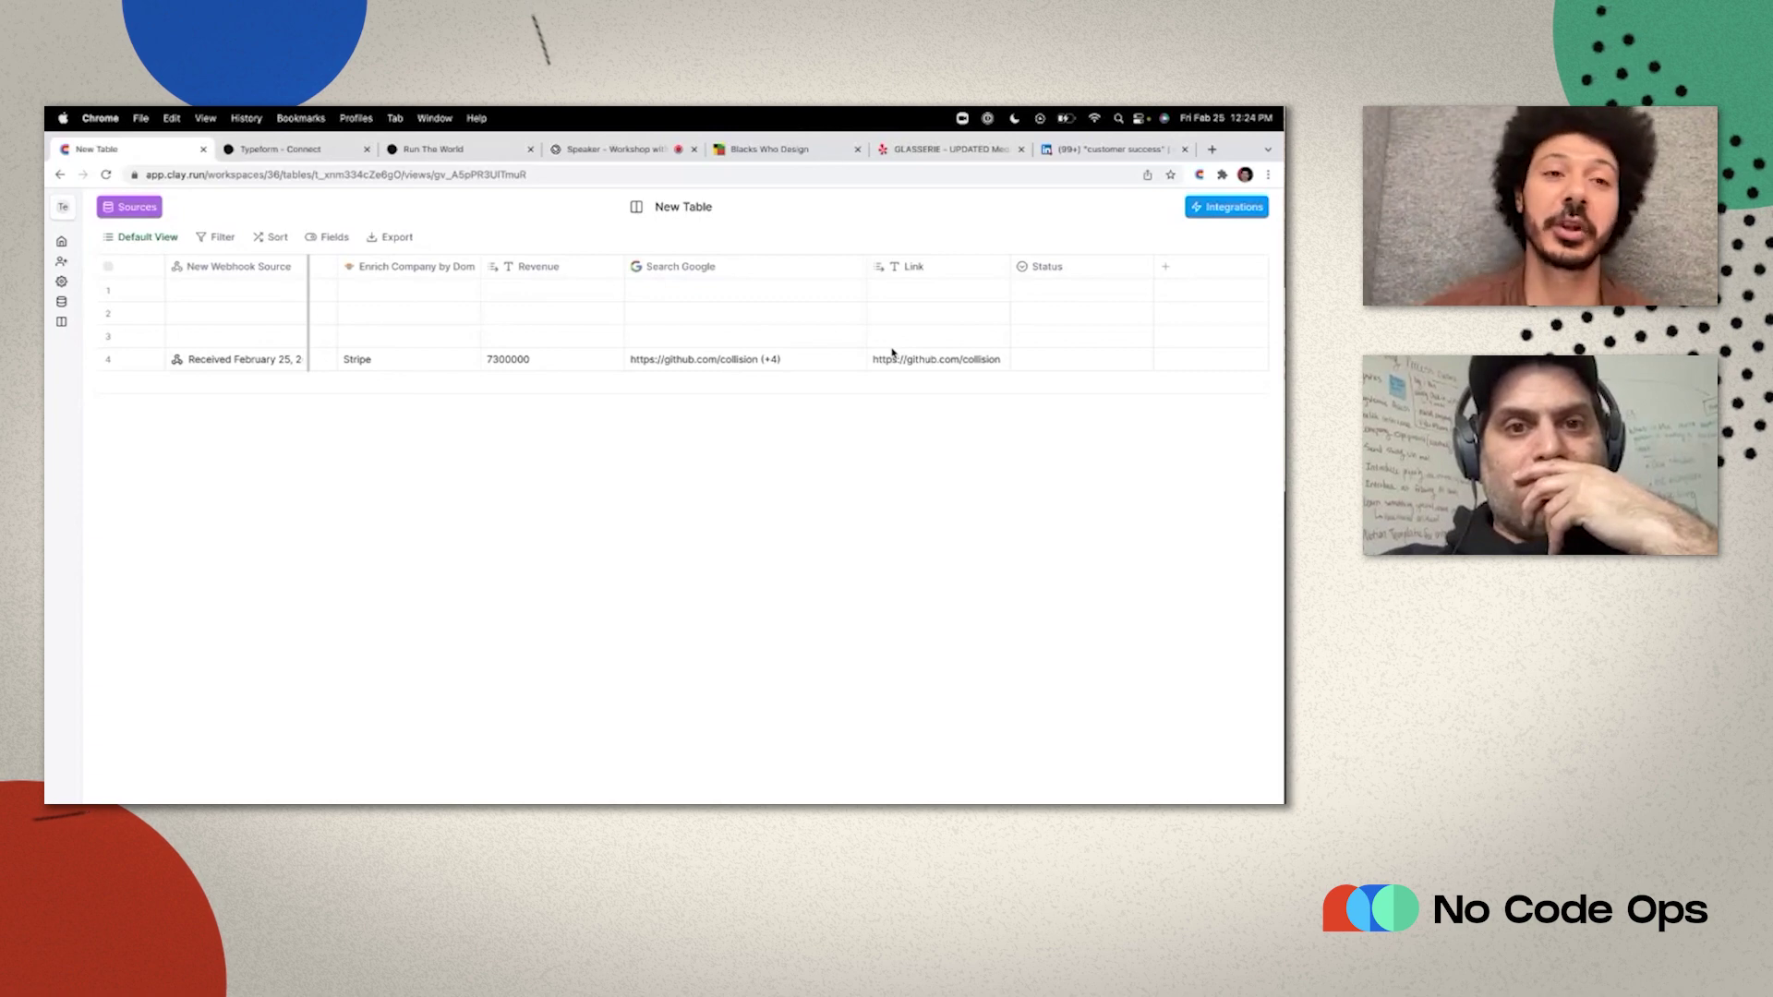
pyautogui.hscroll(-10, 892, 352)
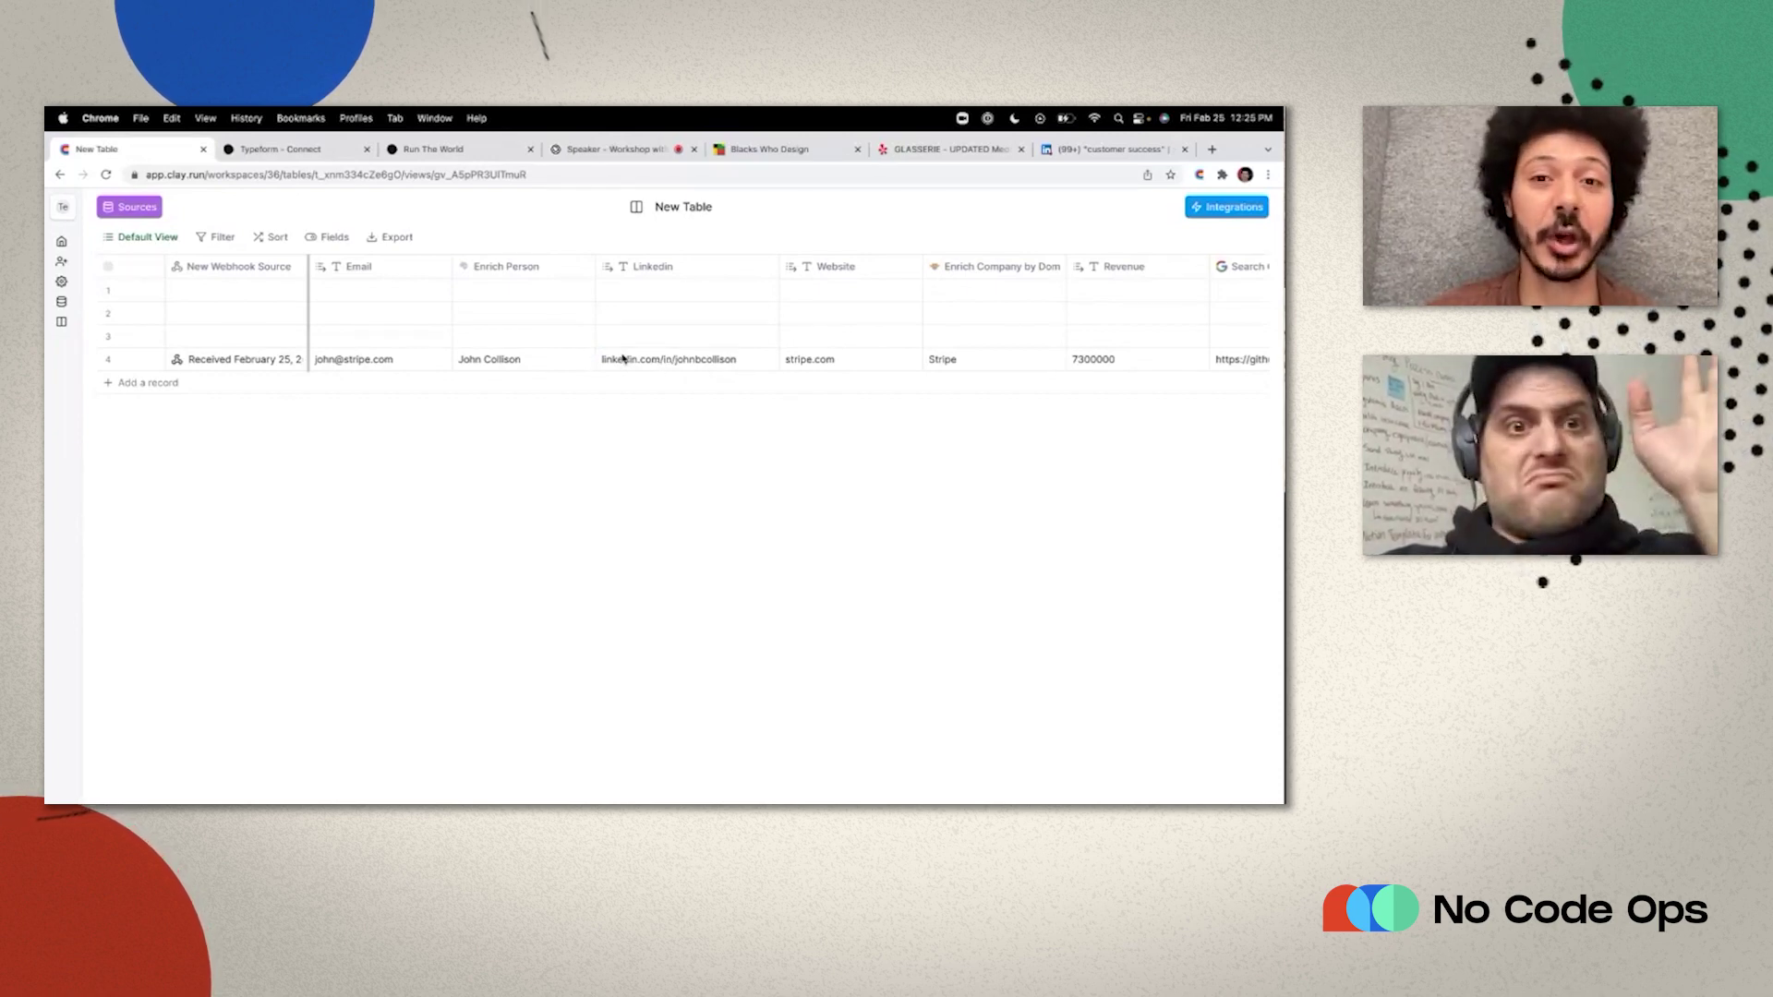
pyautogui.hscroll(10, 624, 358)
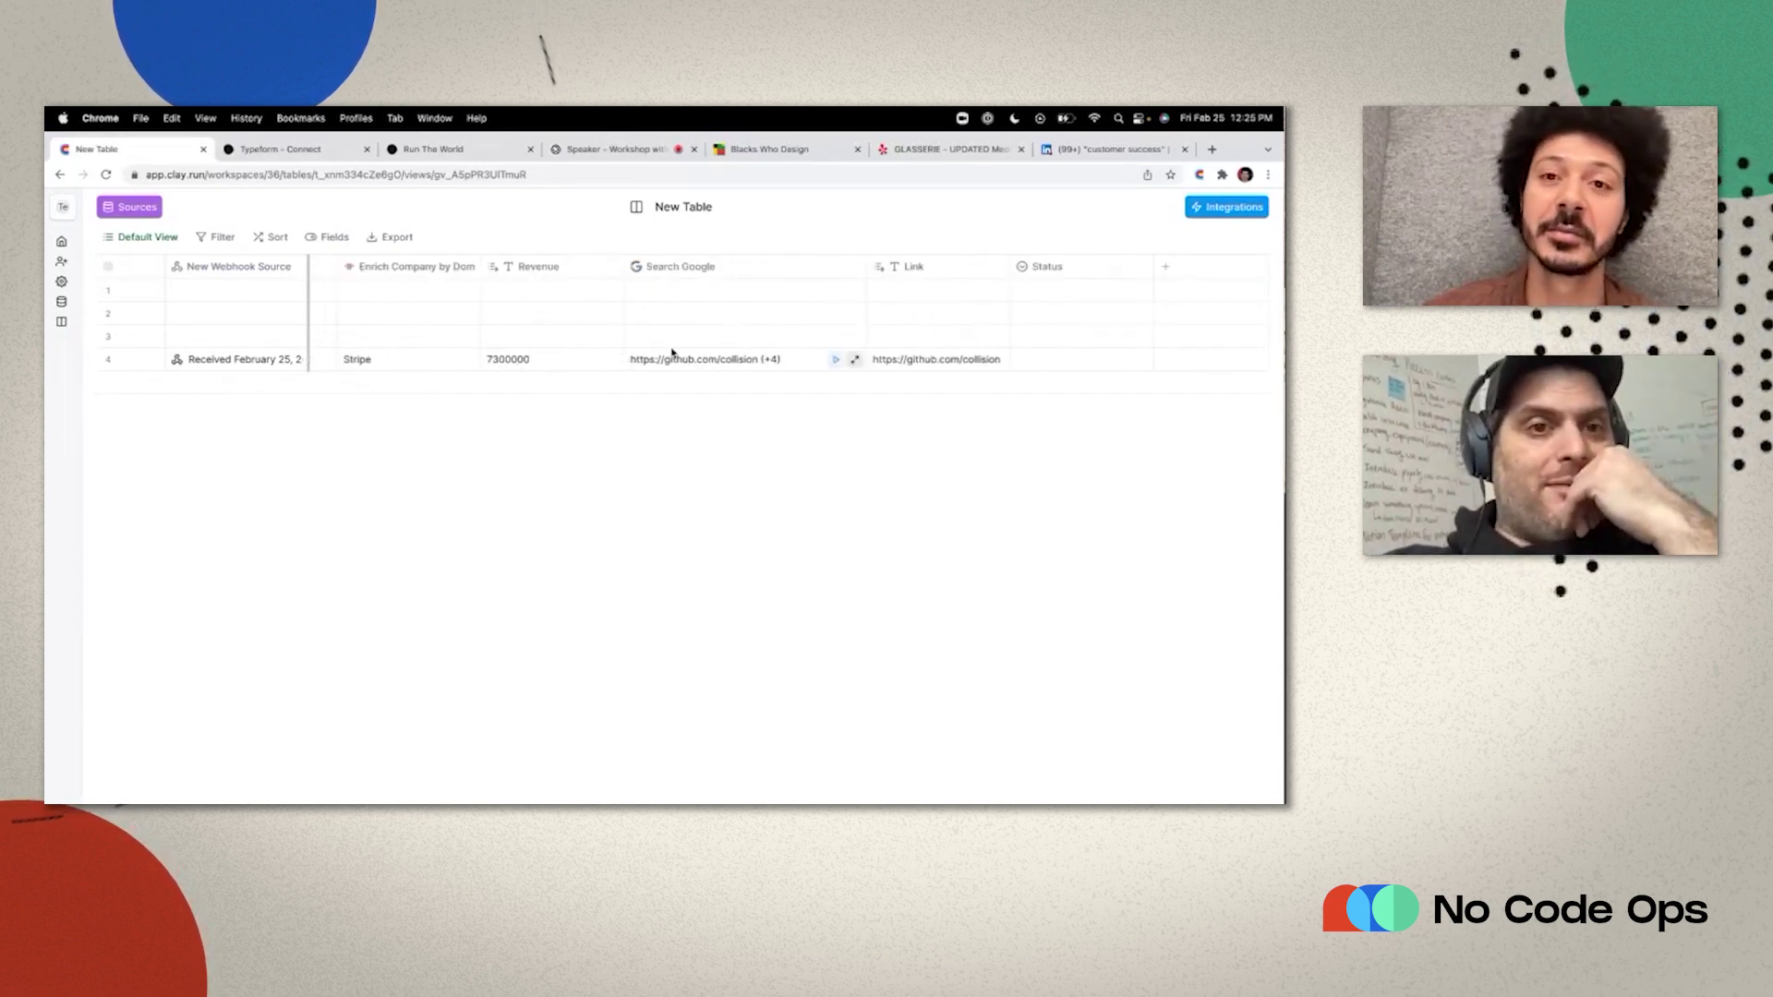
pyautogui.hscroll(-10, 674, 360)
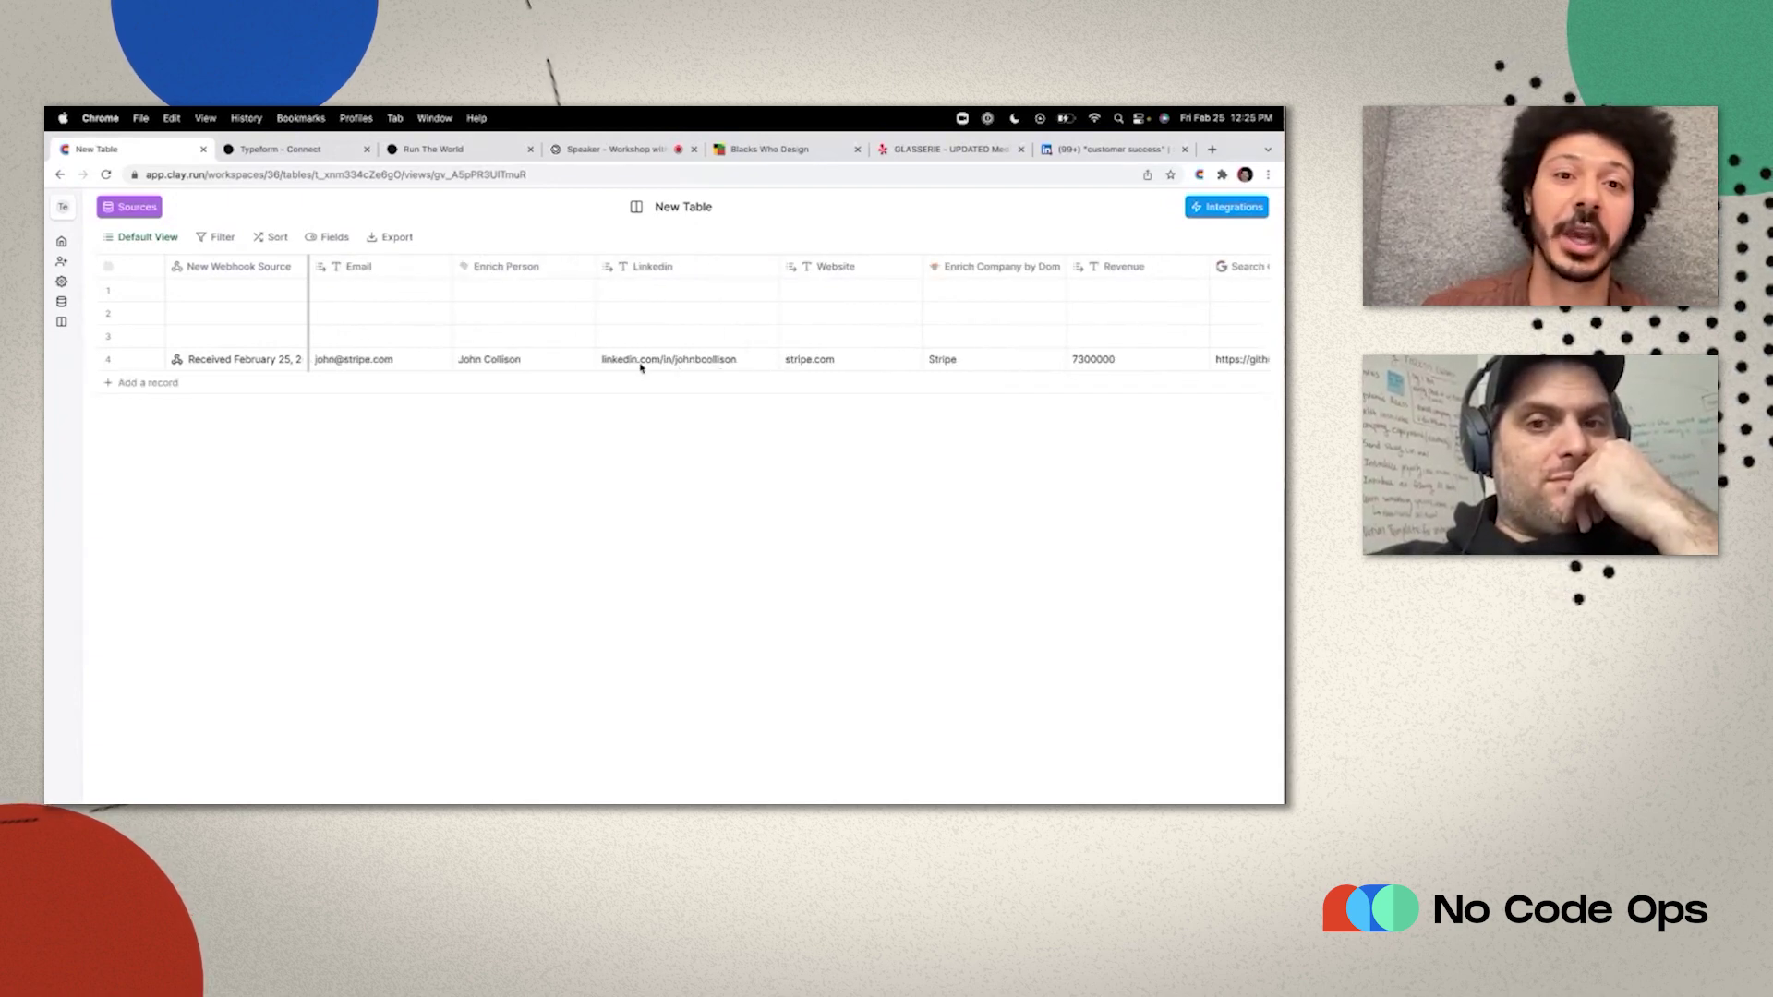
pyautogui.hscroll(10, 730, 360)
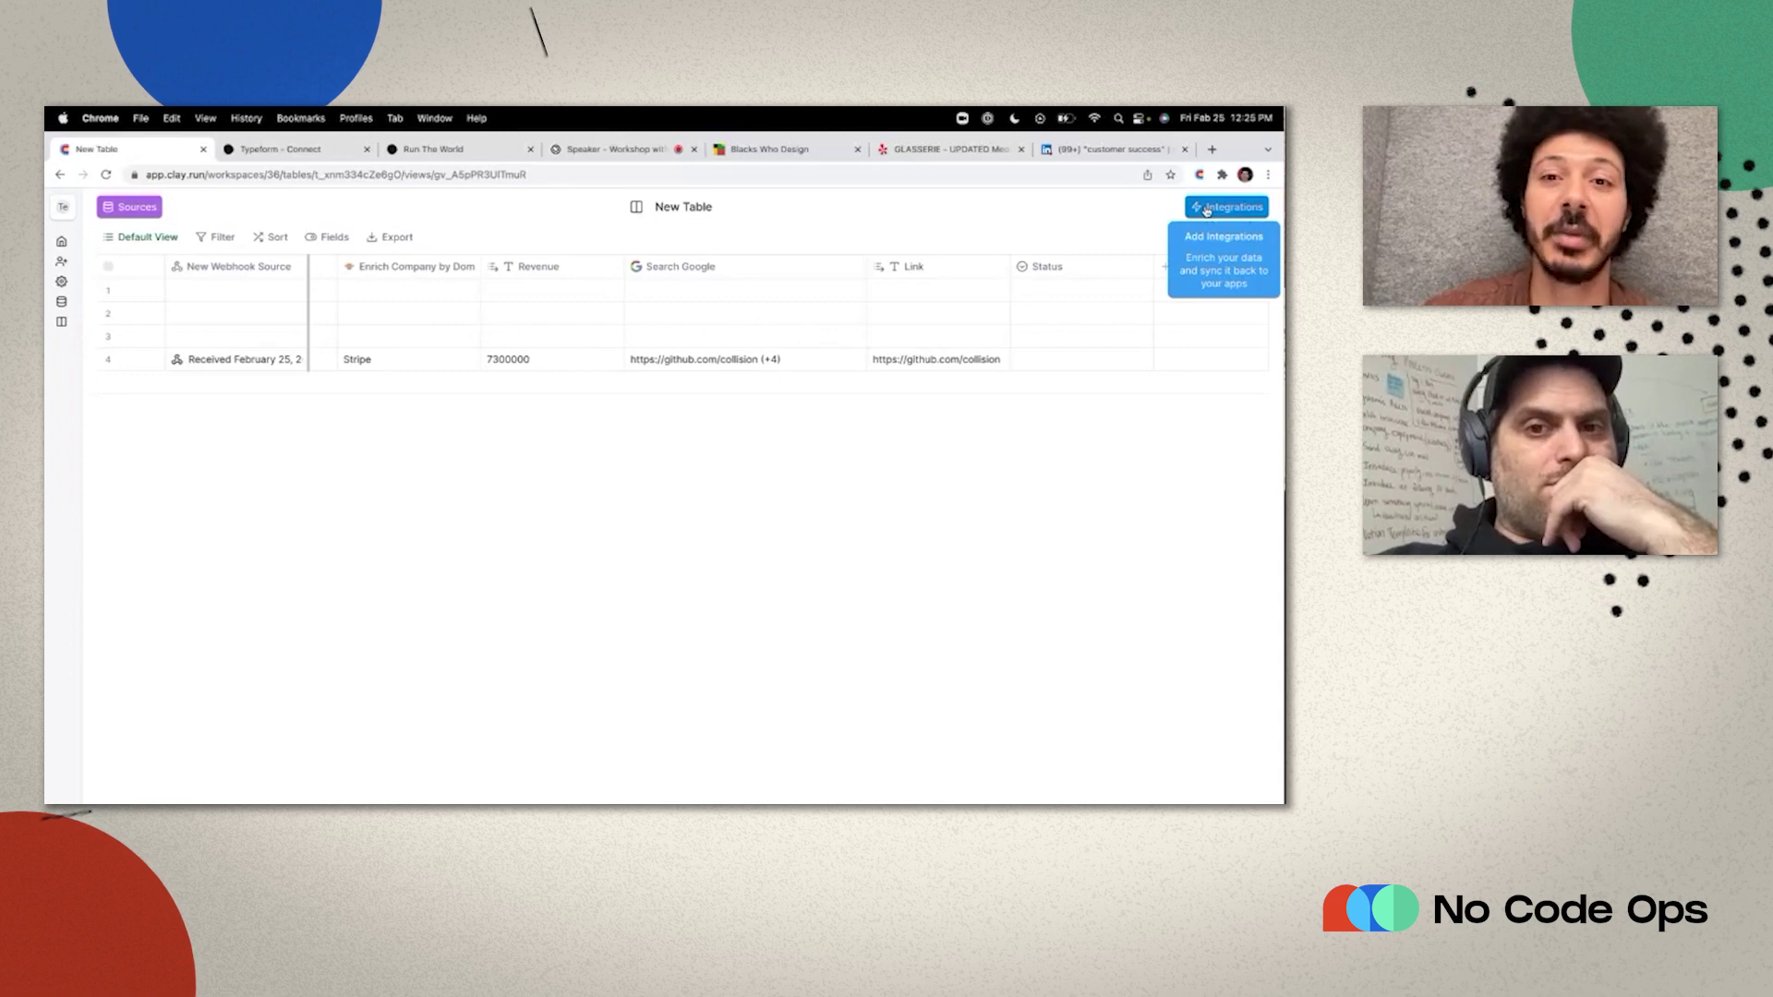
pyautogui.hscroll(-5, 621, 389)
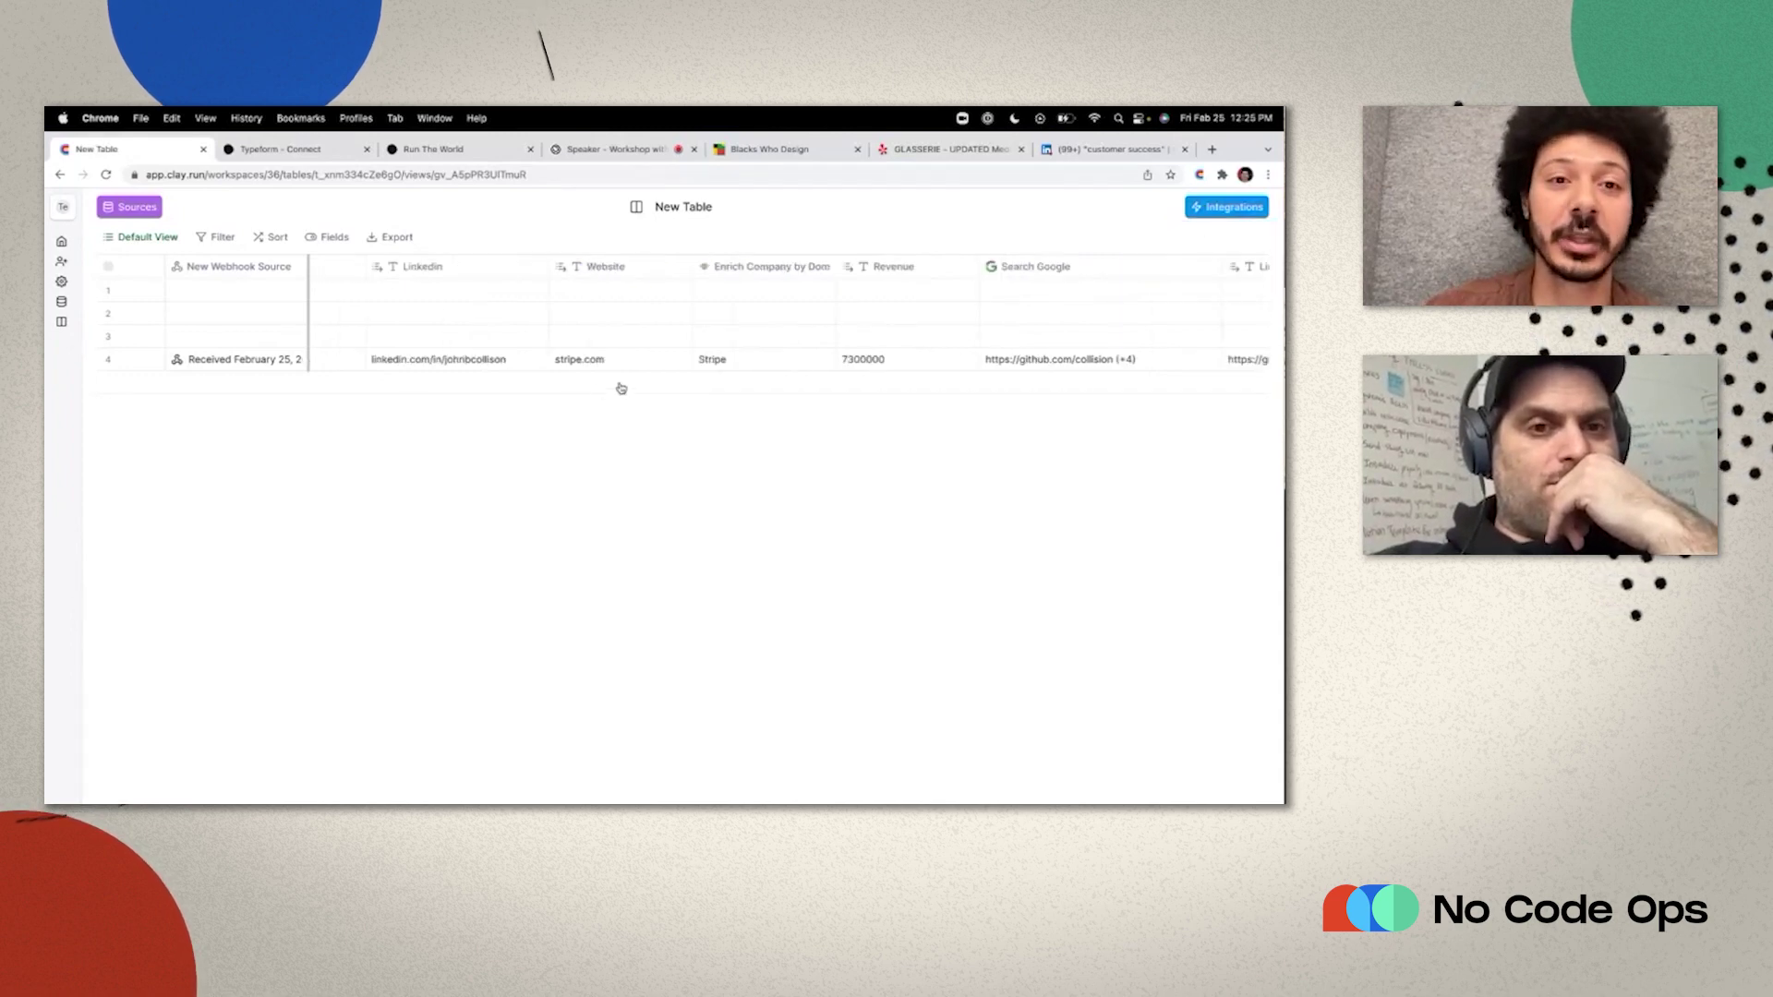
pyautogui.hscroll(-5, 455, 358)
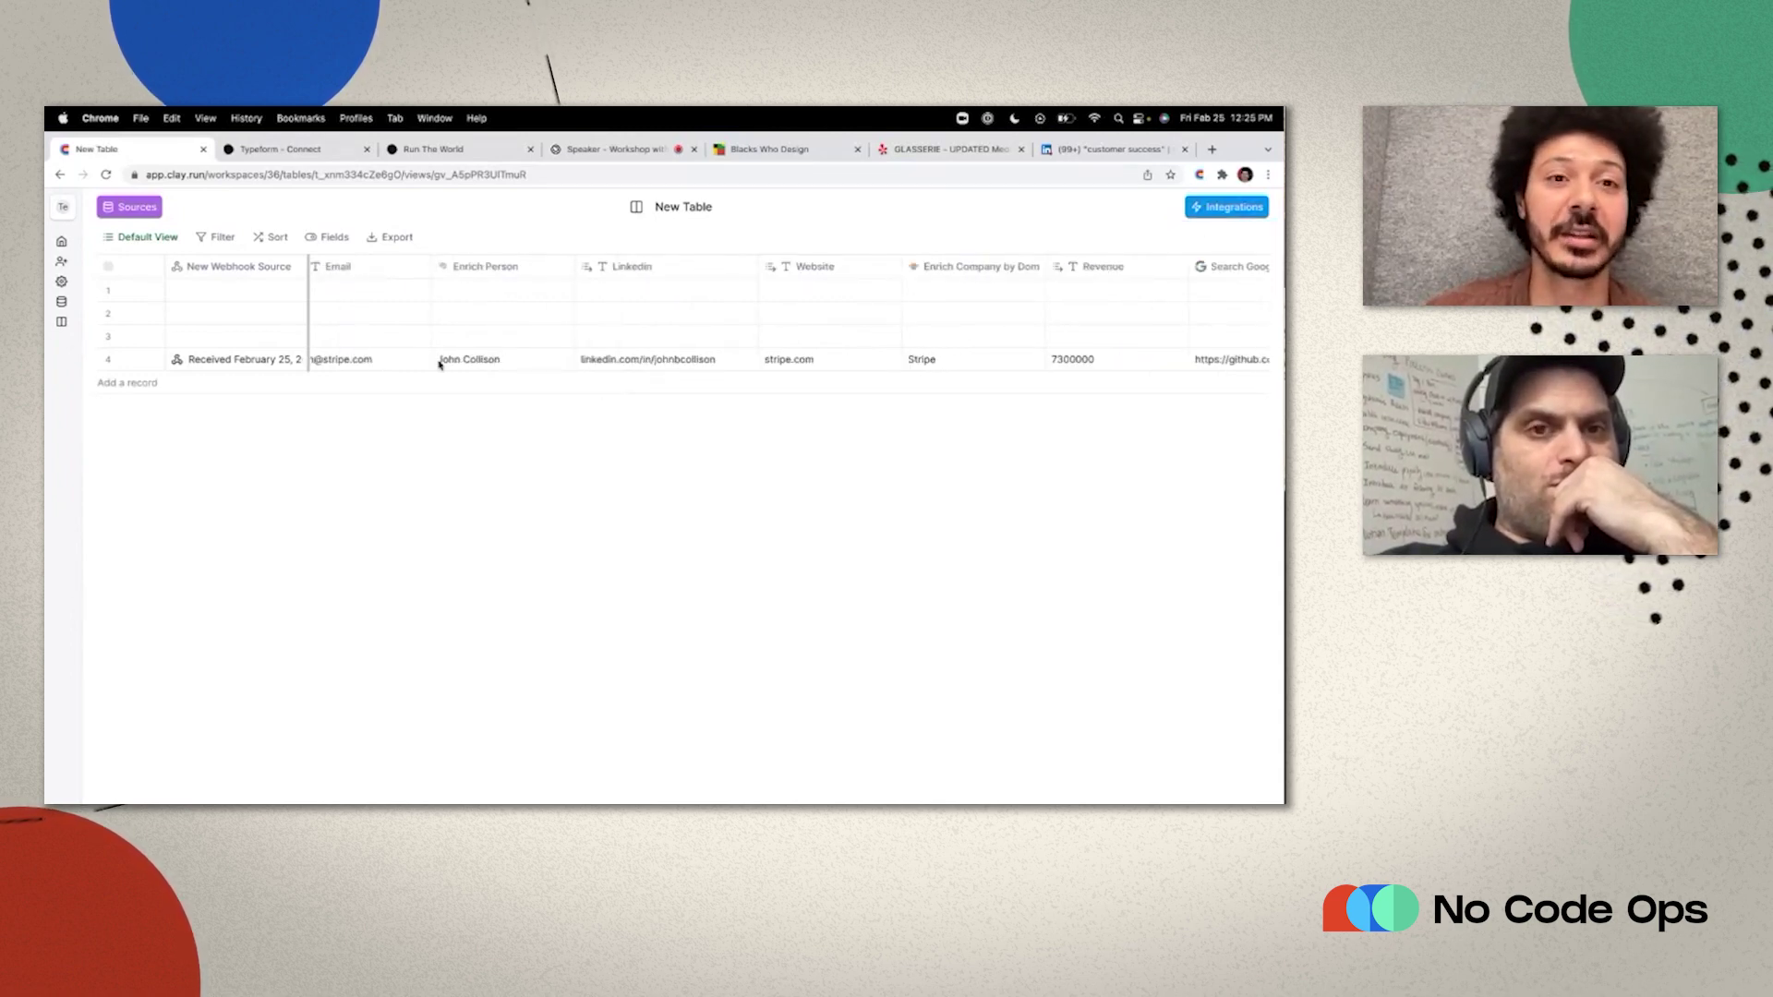
pyautogui.hscroll(3, 435, 360)
pyautogui.hscroll(5, 480, 372)
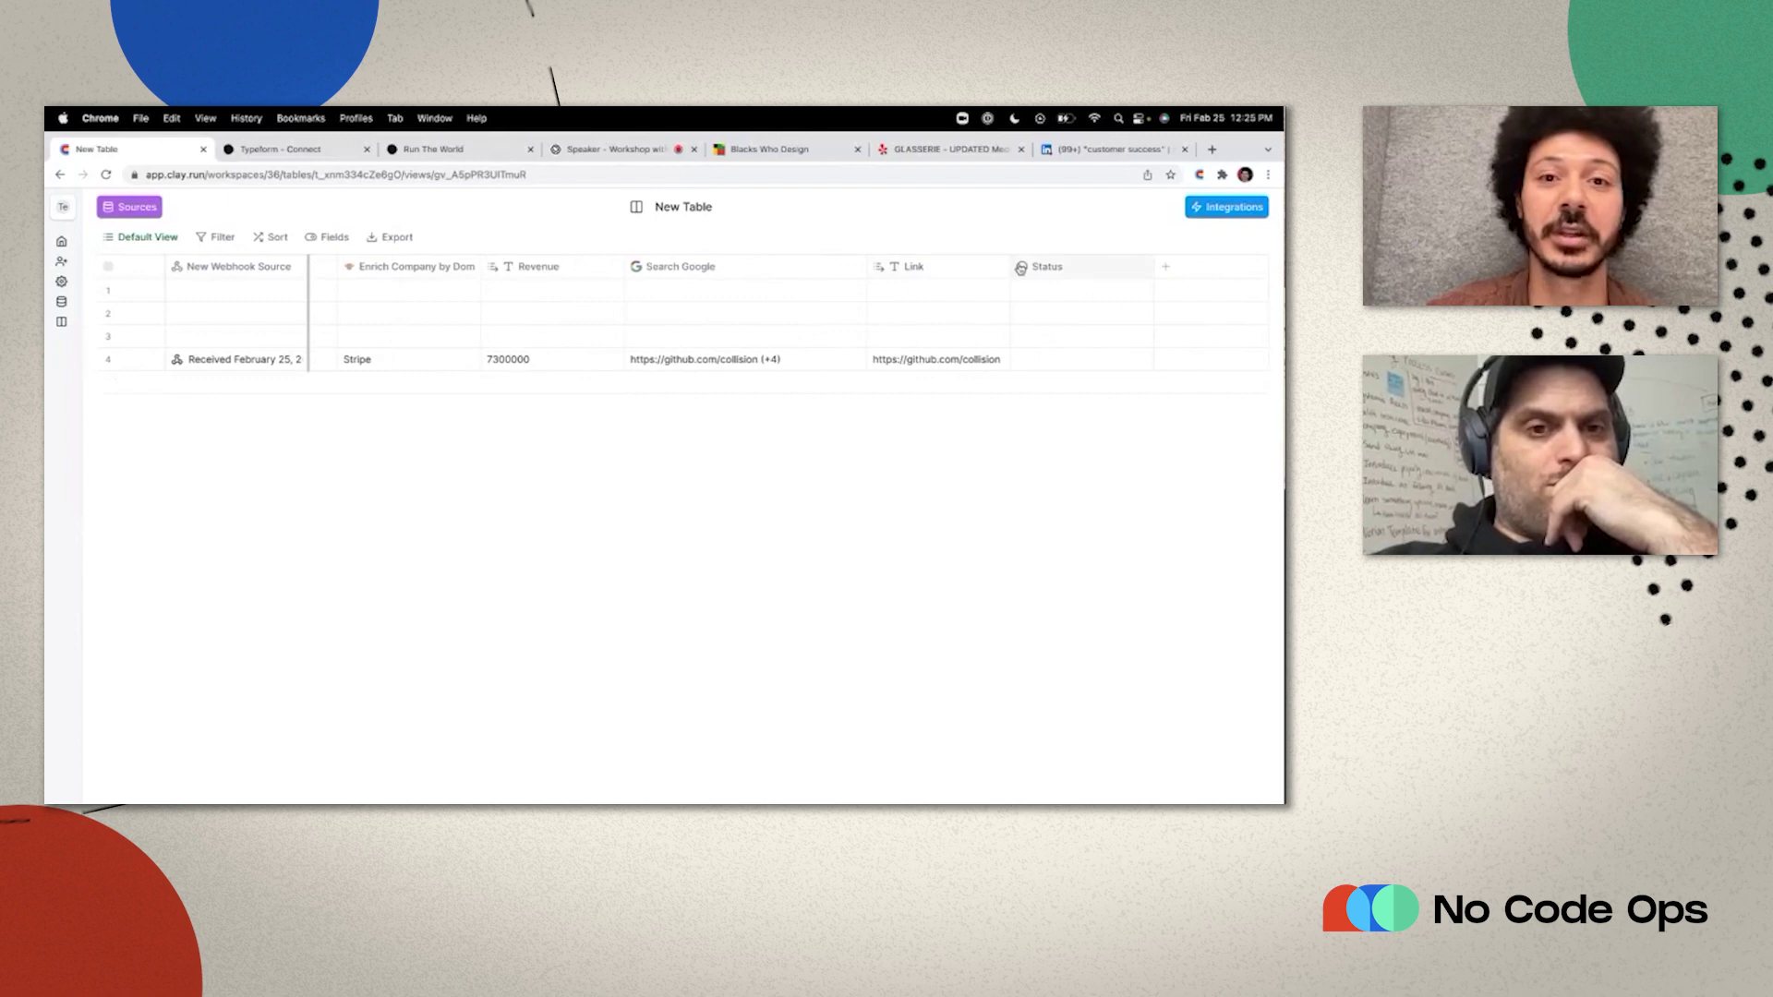
# Add a Search Google column querying Enrich Person's names > 0 > name plus 'linkedin'.
pyautogui.click(1202, 213)
pyautogui.click(1149, 543)
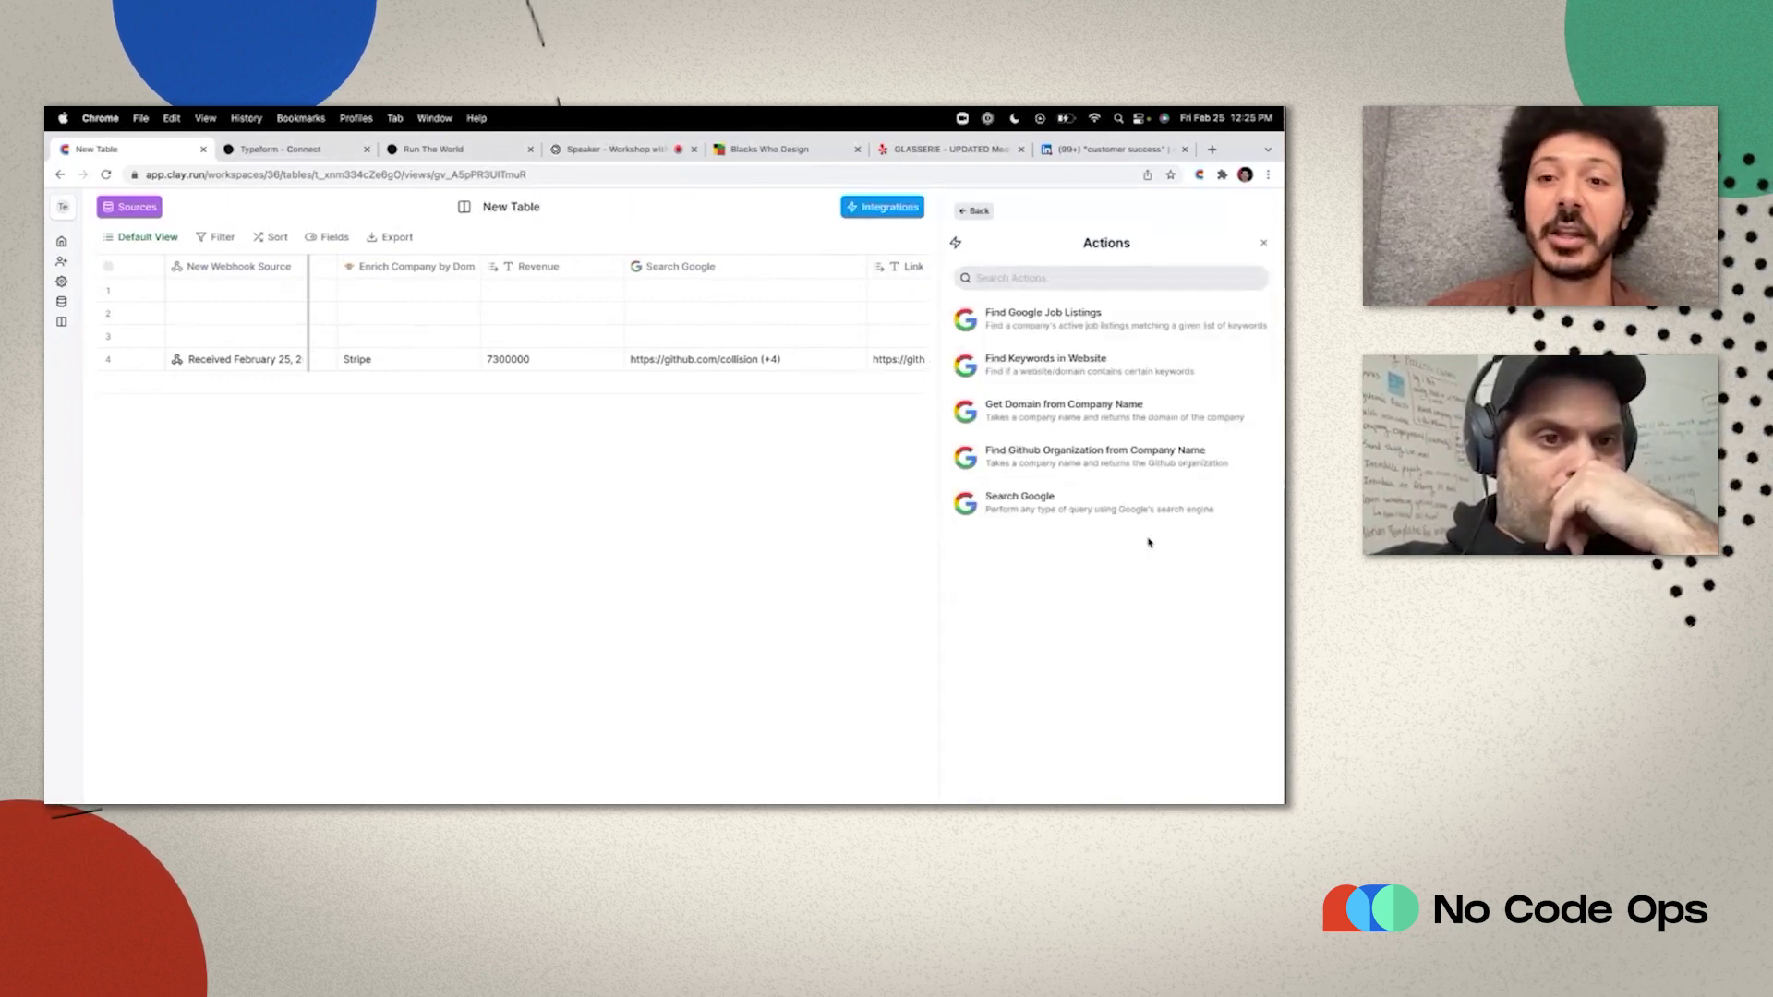
pyautogui.click(1077, 514)
pyautogui.click(1038, 296)
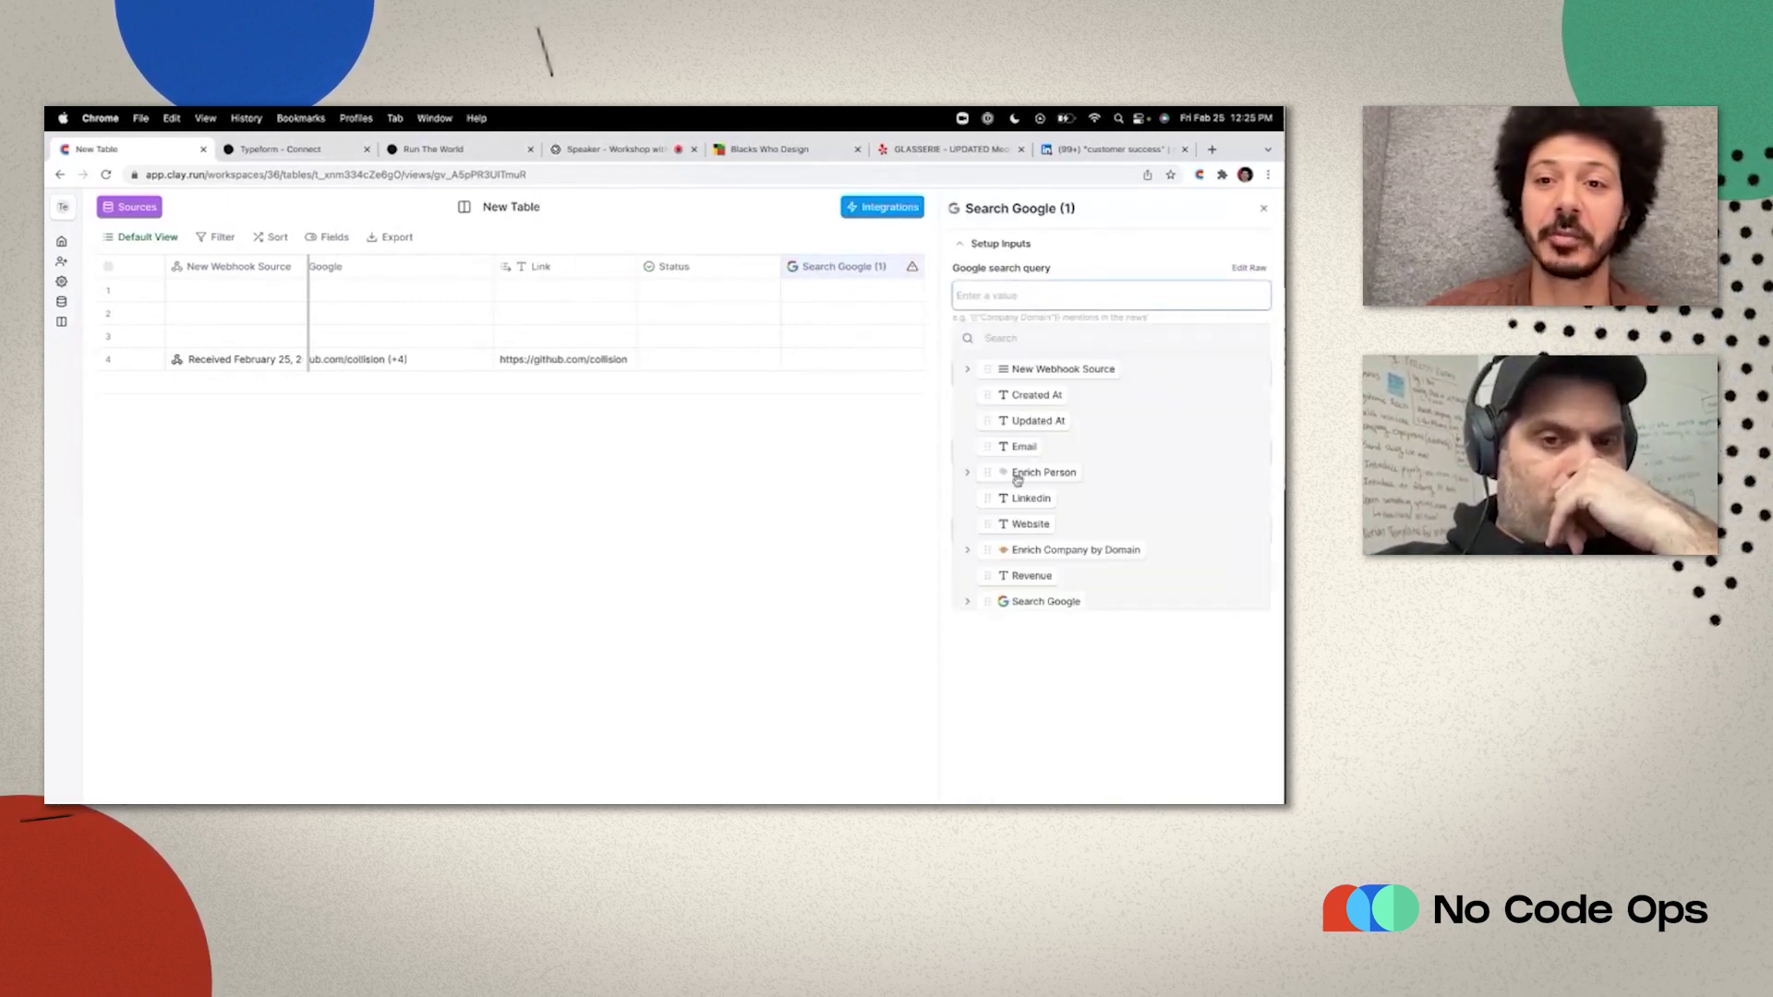
pyautogui.click(968, 475)
pyautogui.click(984, 523)
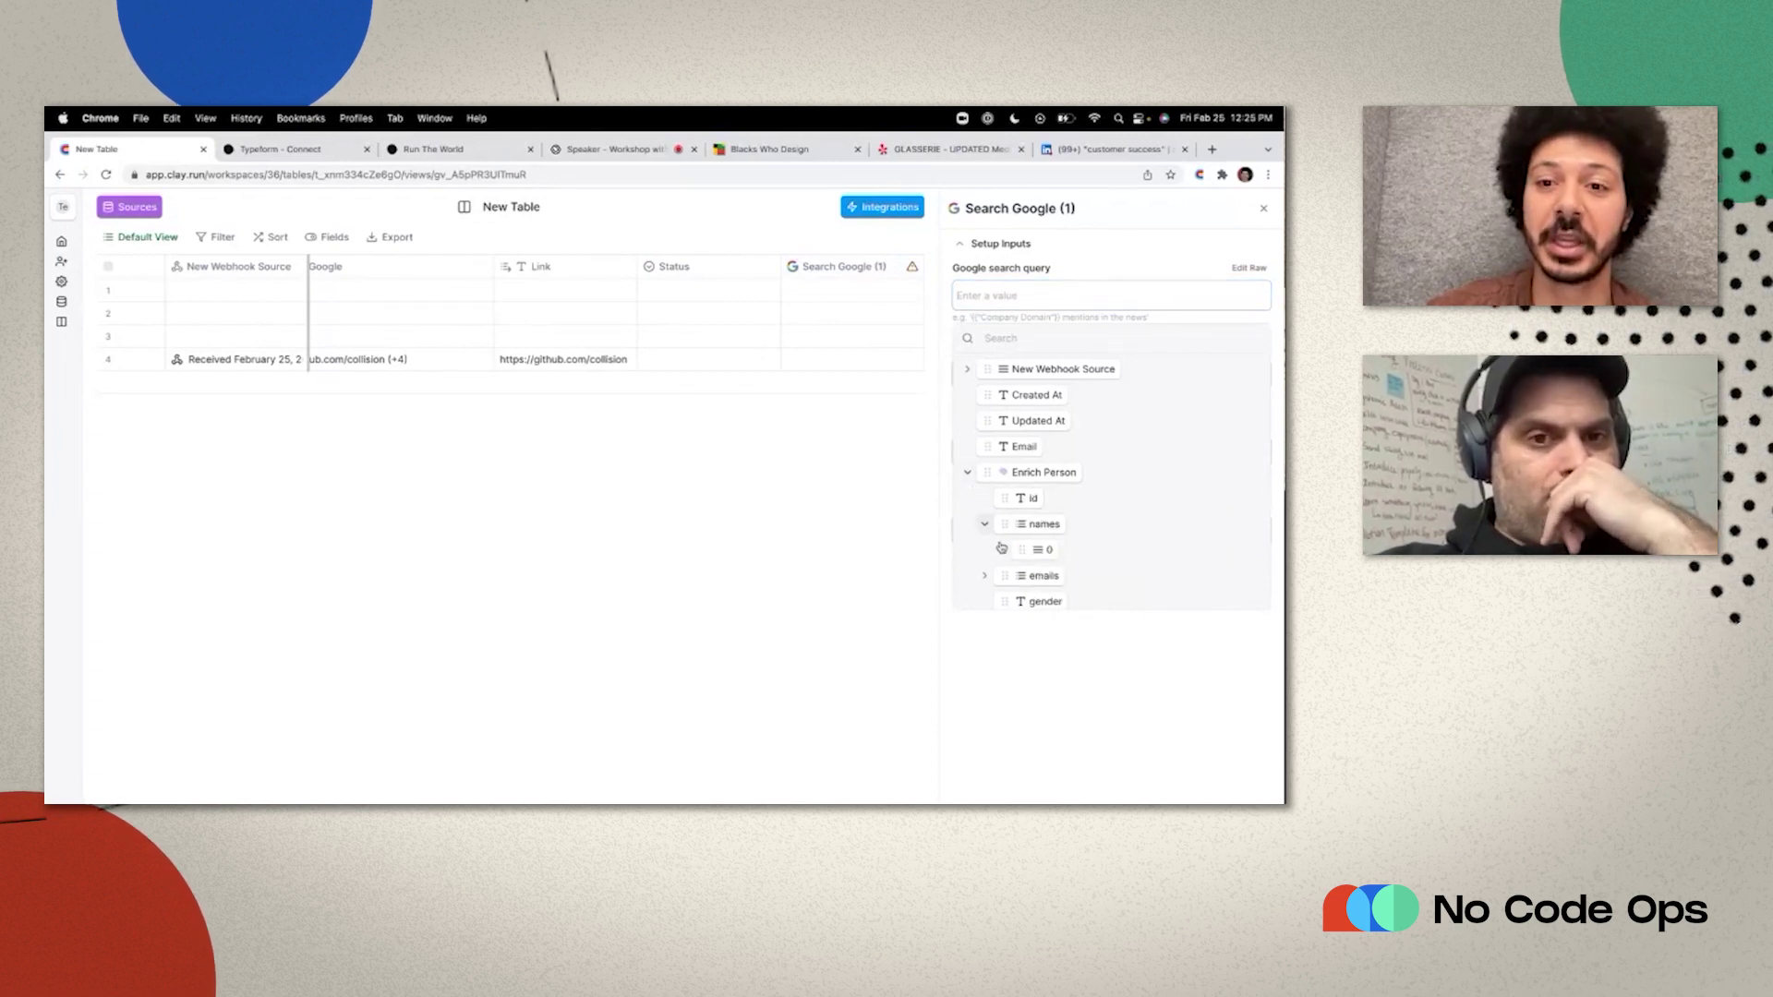
pyautogui.click(1001, 551)
pyautogui.click(1071, 575)
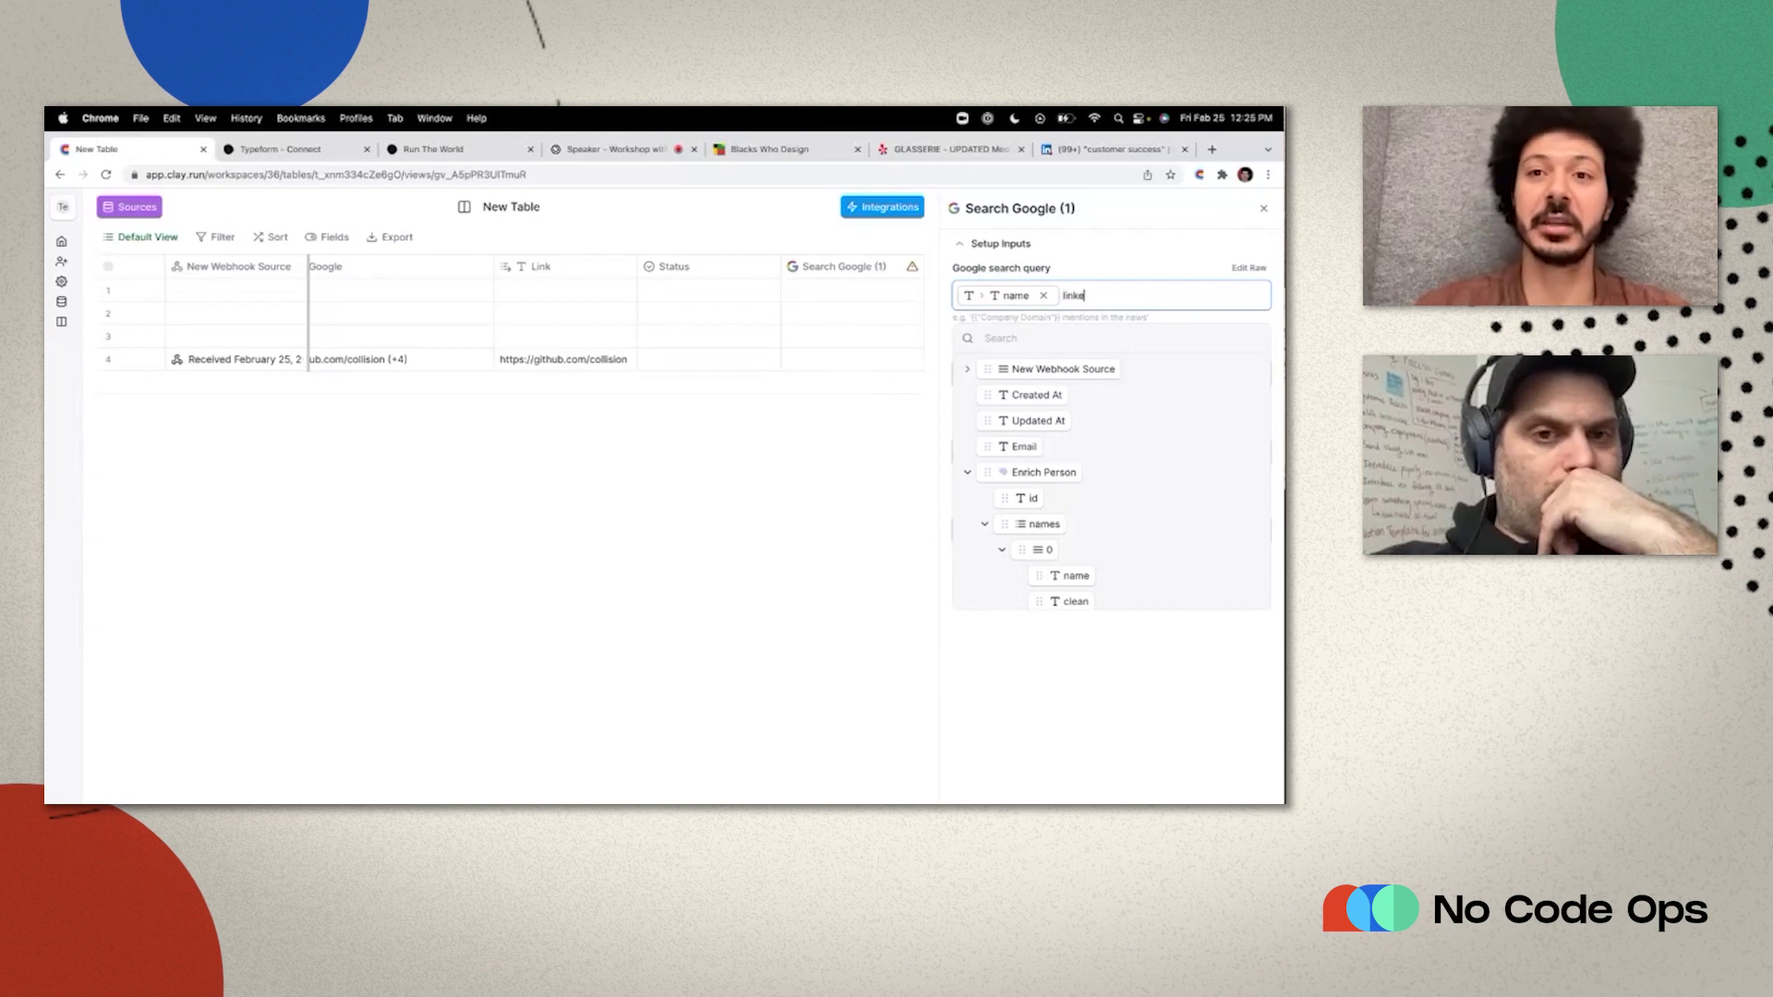
pyautogui.press('Escape')
pyautogui.press('Escape')
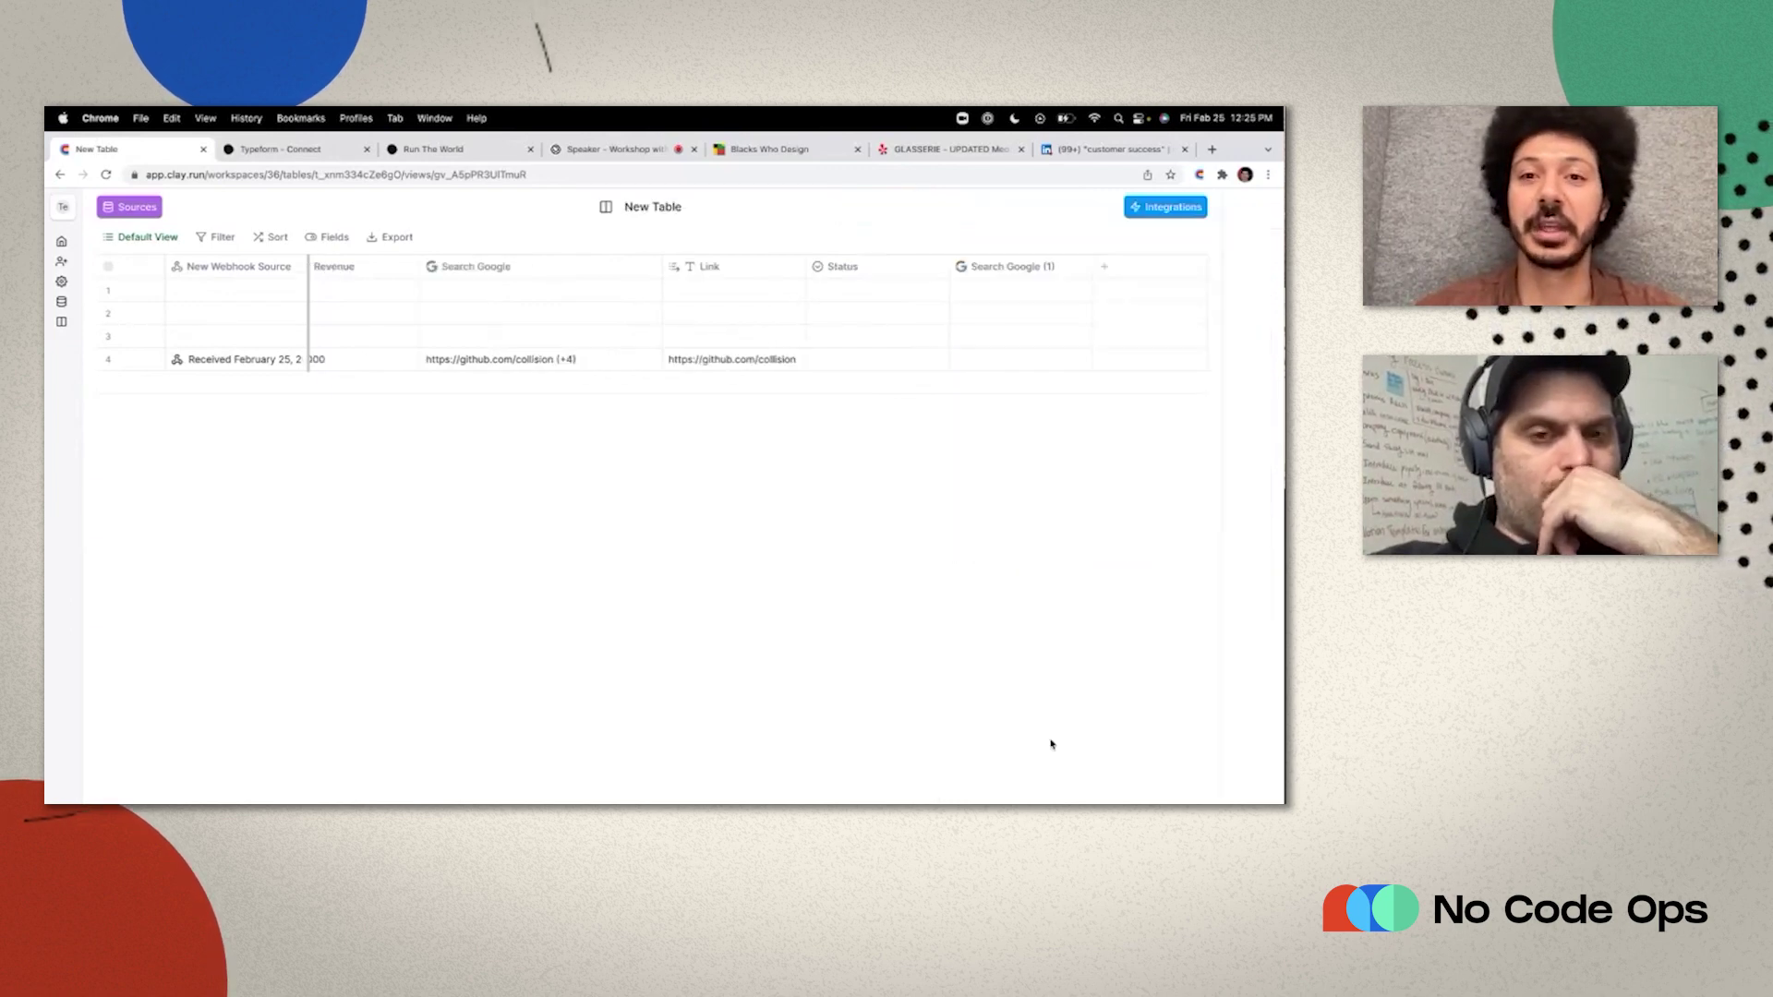
# Run the search for row 4 and widen Search Google (1) to show the LinkedIn URL.
pyautogui.click(1123, 360)
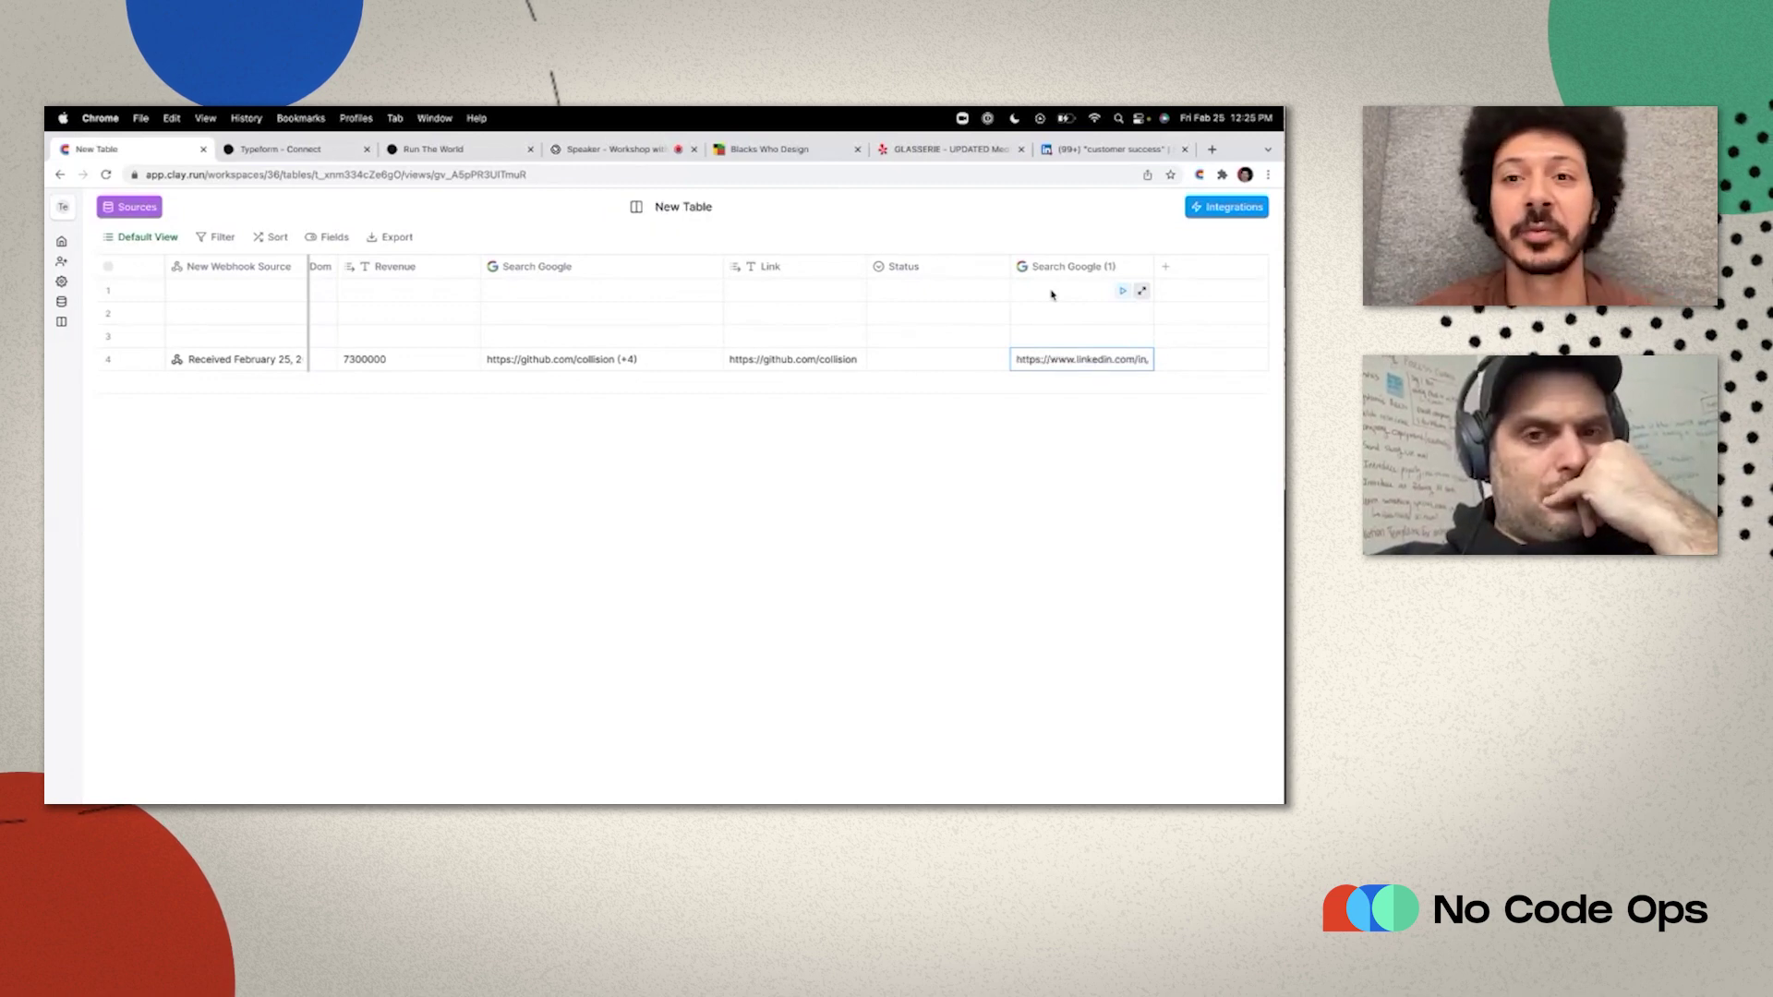
pyautogui.moveTo(1153, 266); pyautogui.dragTo(1221, 266)
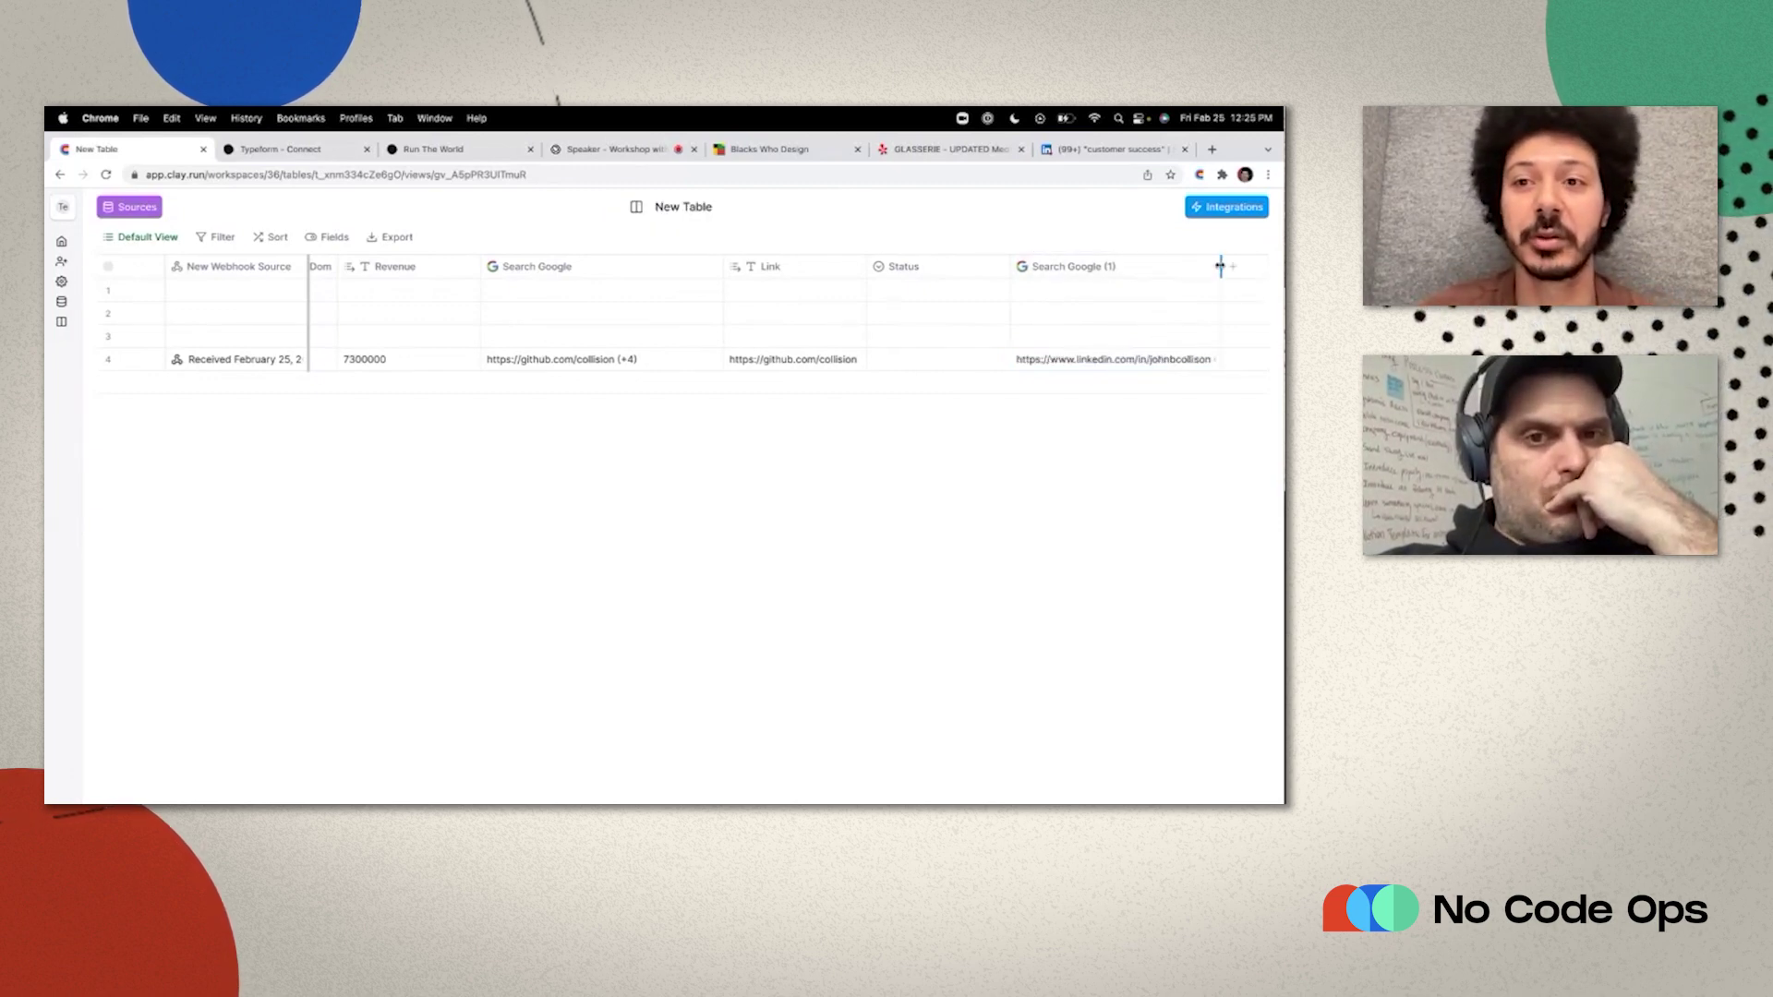
pyautogui.hscroll(2, 1173, 291)
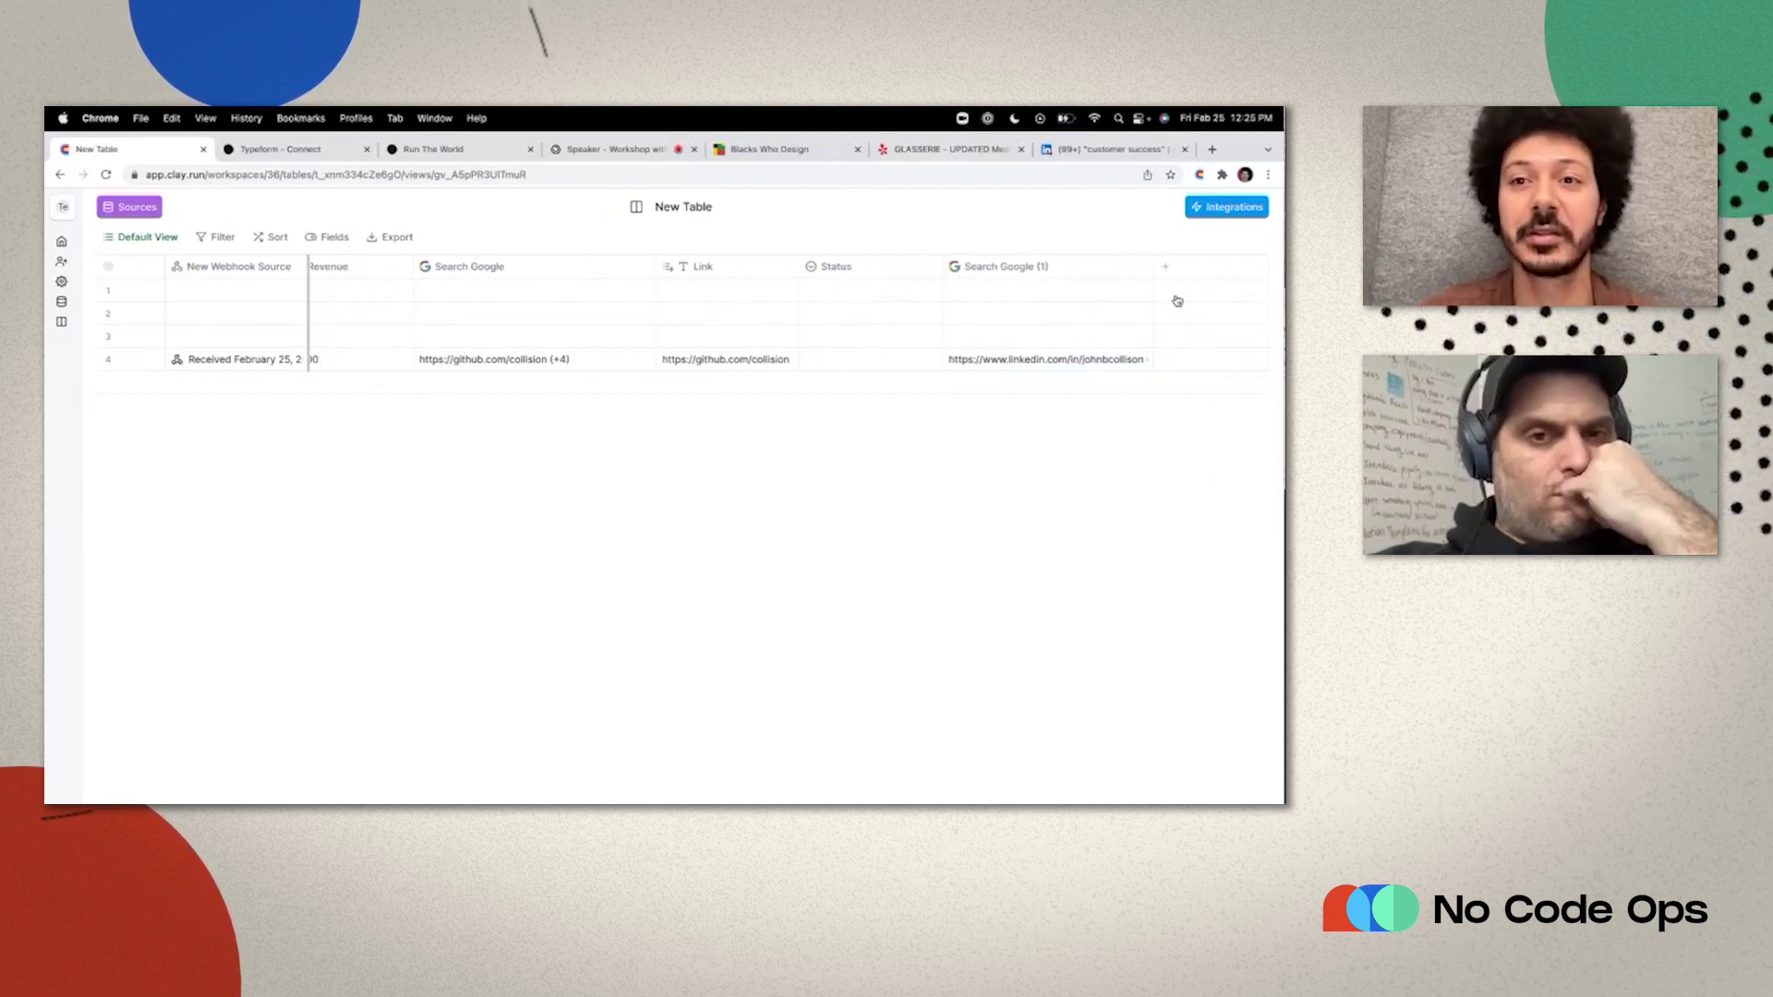
# Add a LinkedIn 'Get Counts of Roles at Company' enrichment column to the table.
pyautogui.click(1214, 209)
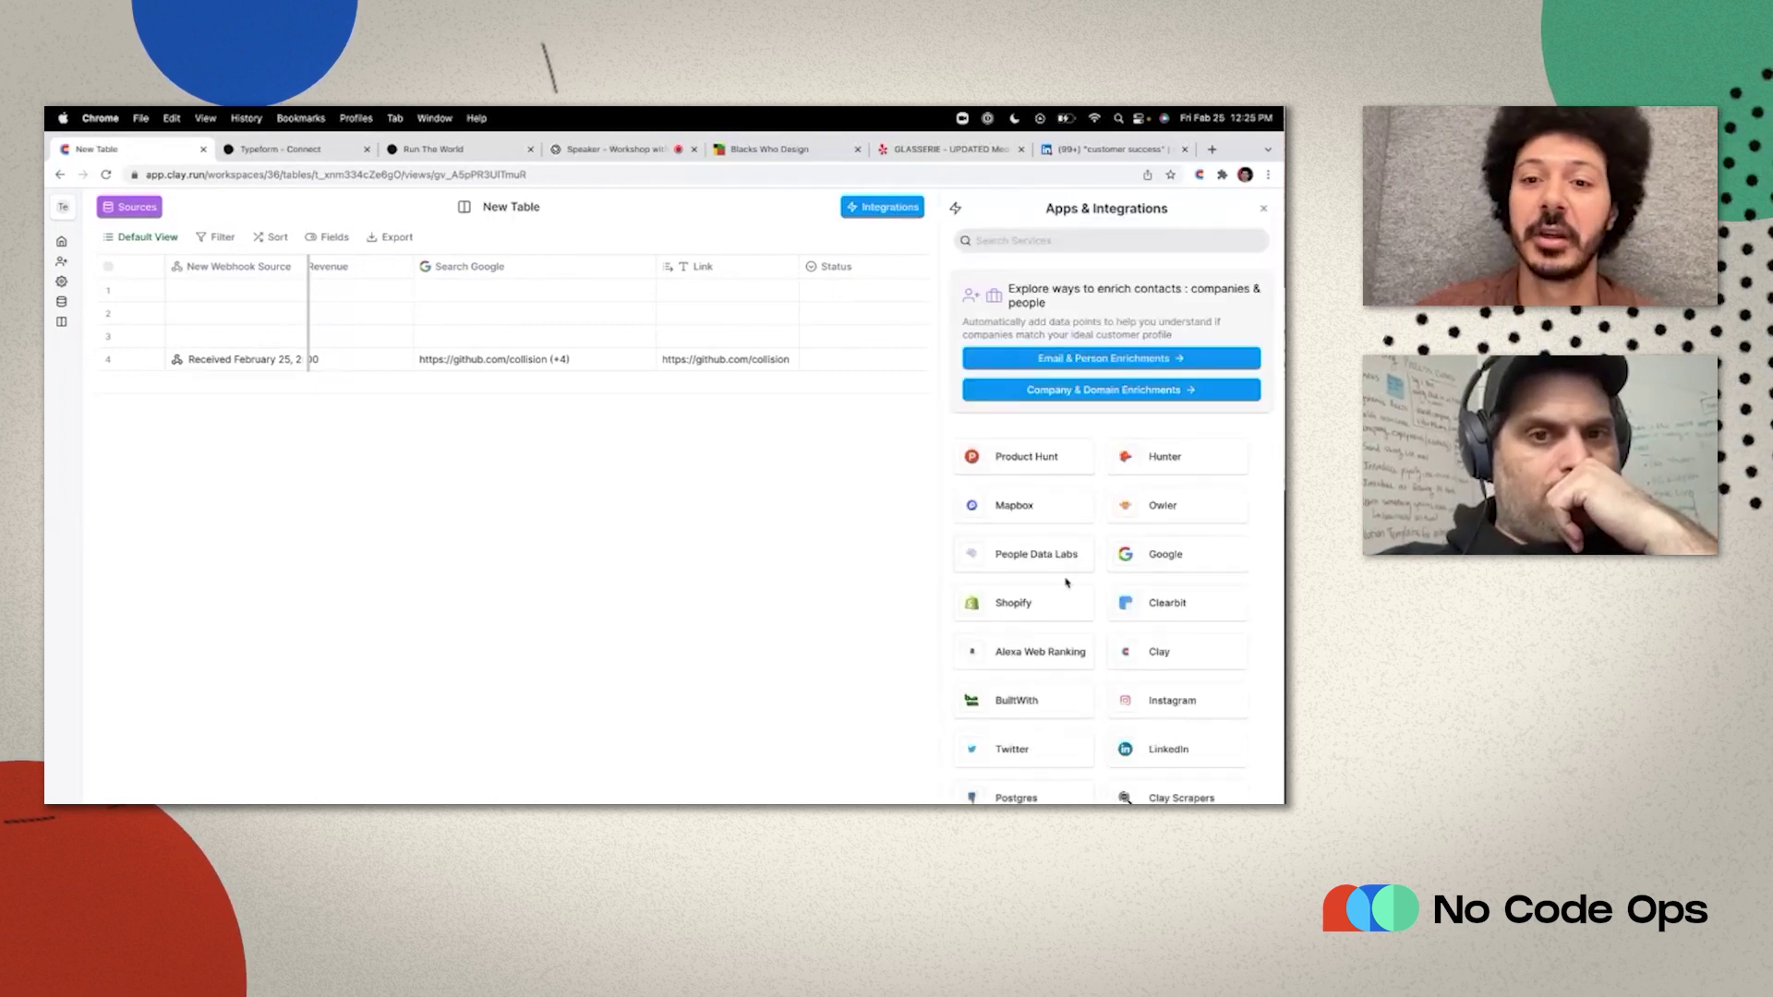
pyautogui.scroll(-1, 1067, 582)
pyautogui.click(1219, 680)
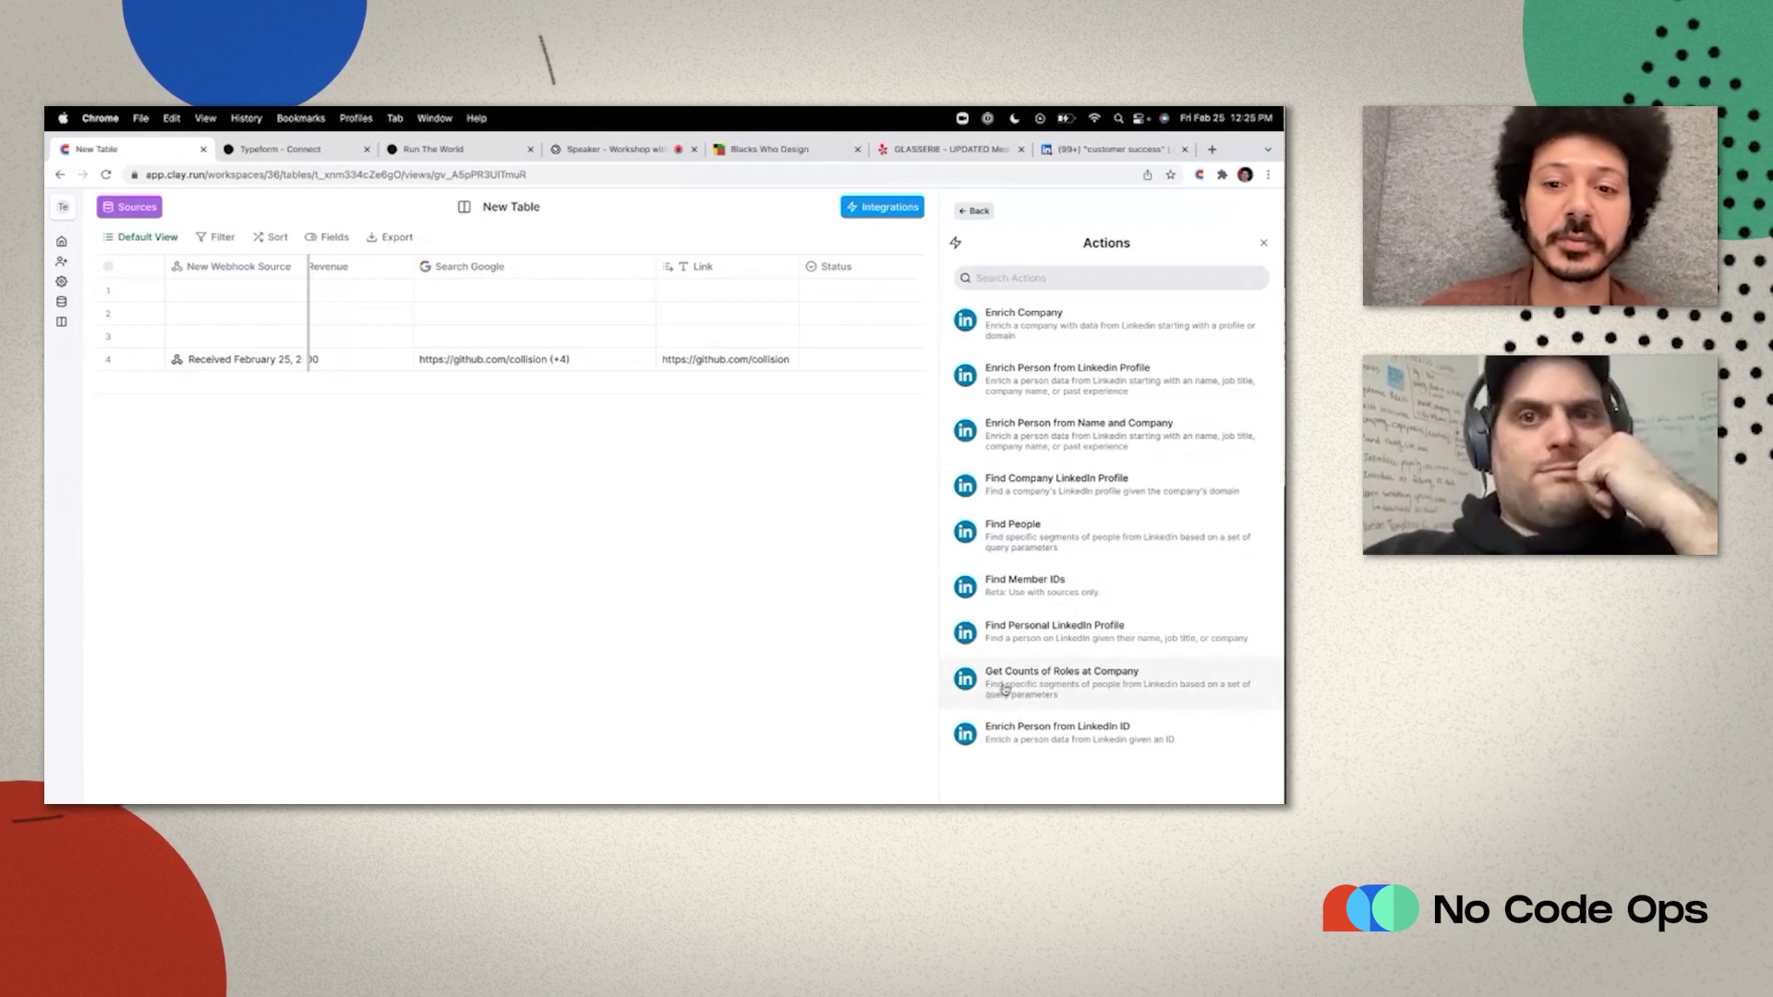
pyautogui.click(1006, 688)
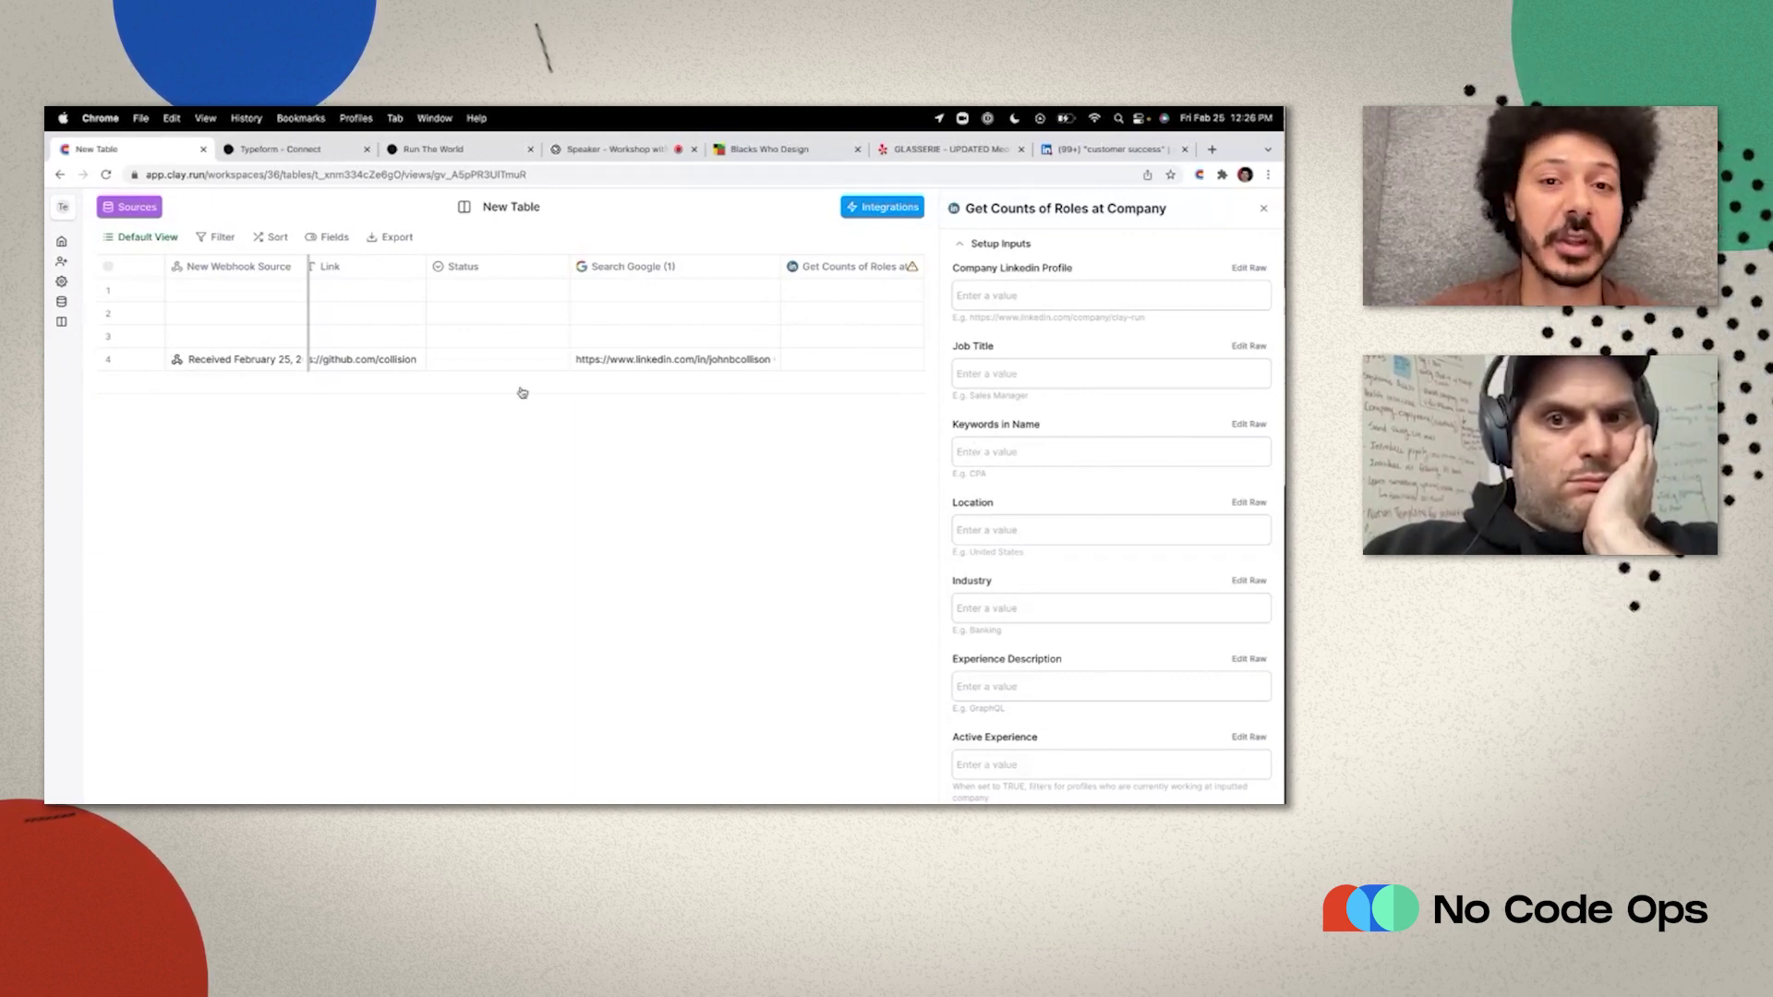
pyautogui.hscroll(-10, 521, 392)
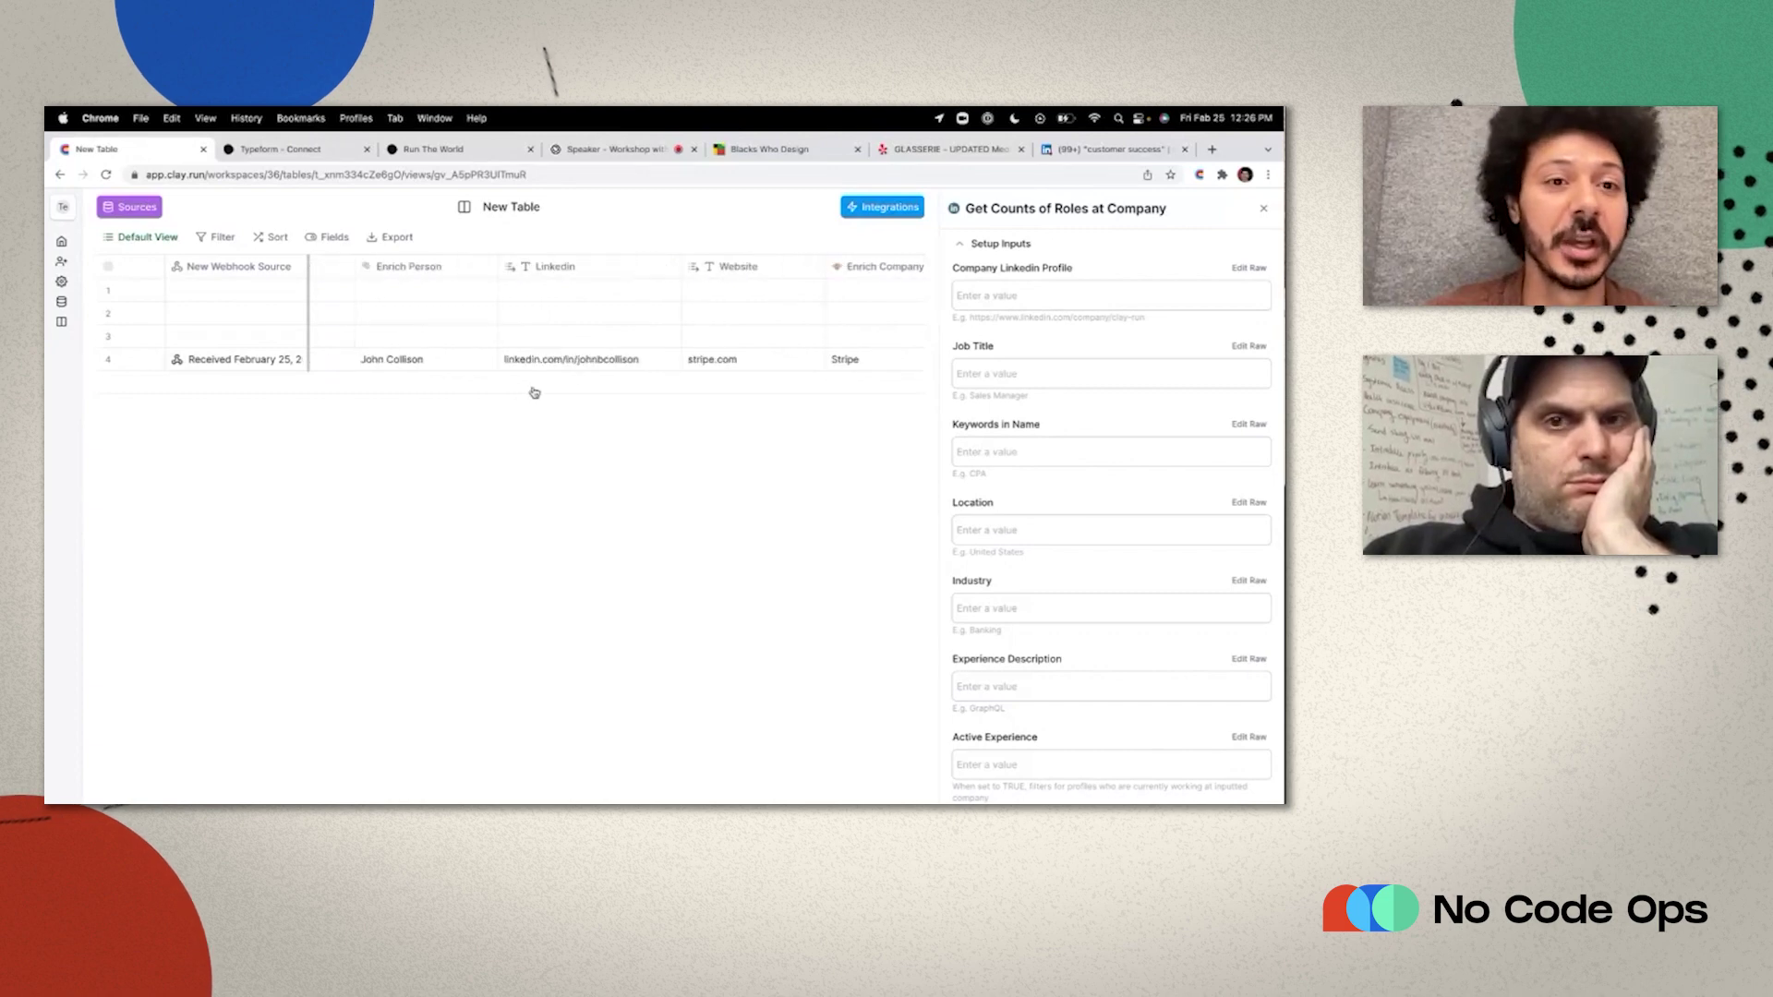
pyautogui.hscroll(10, 534, 393)
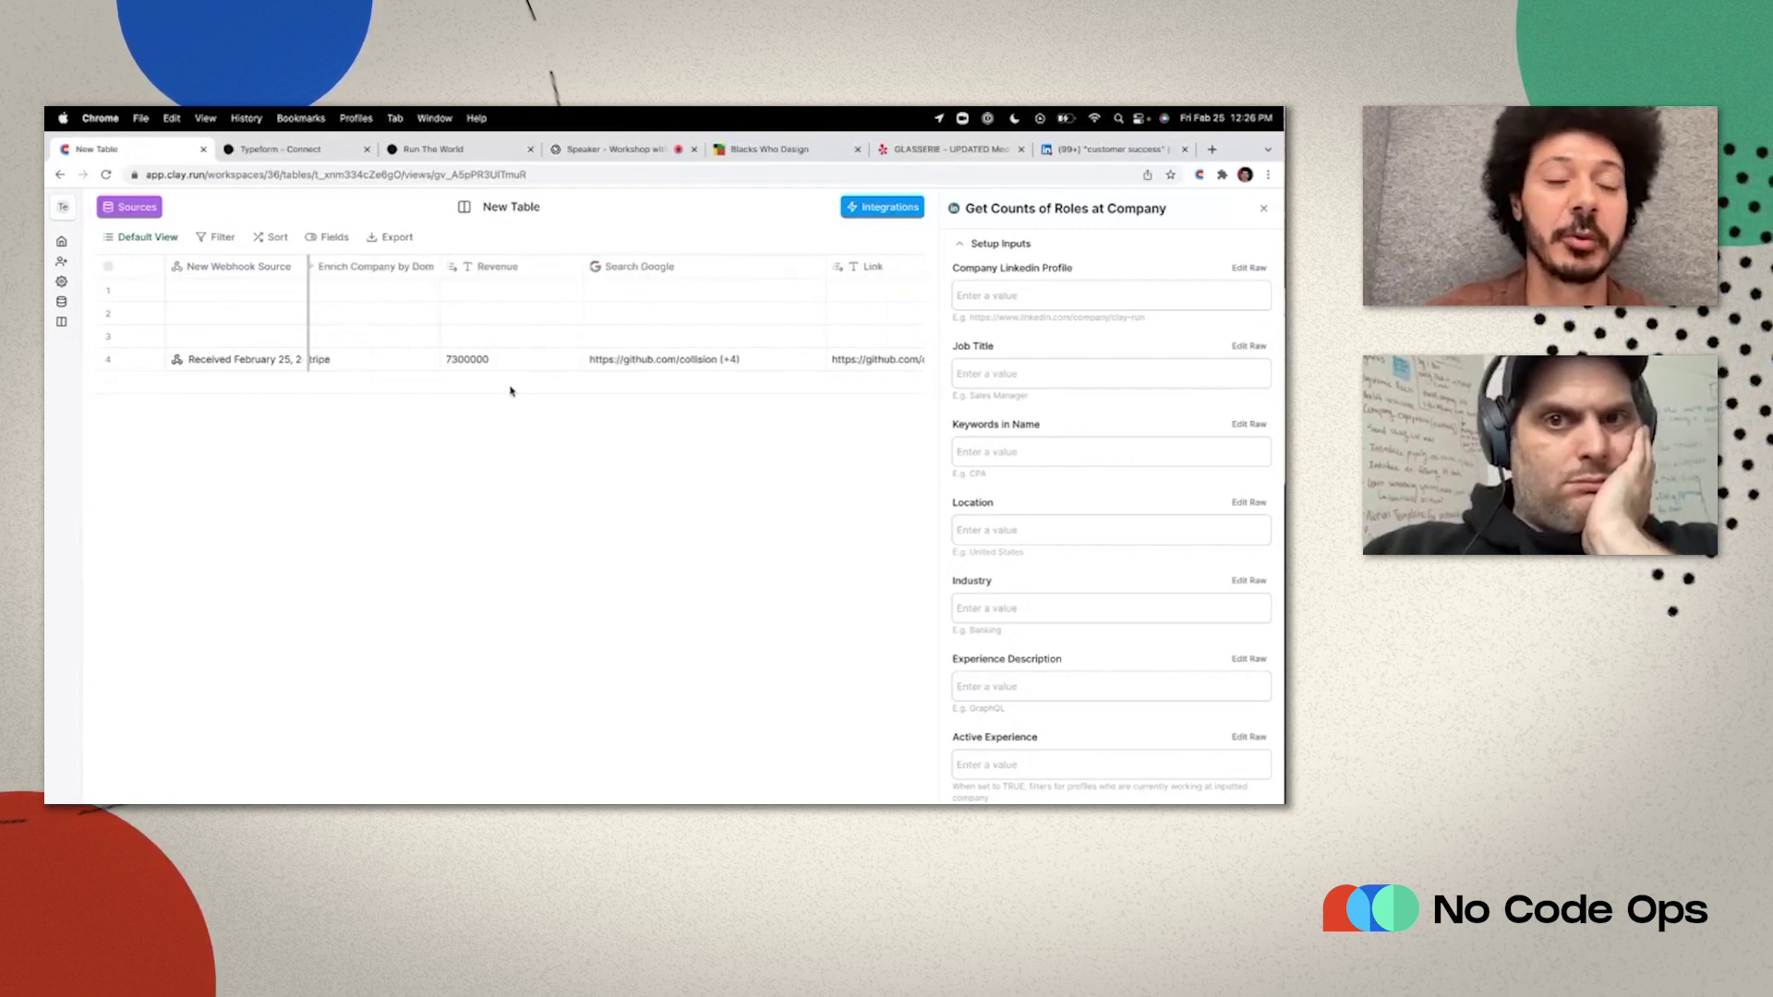
pyautogui.hscroll(10, 511, 392)
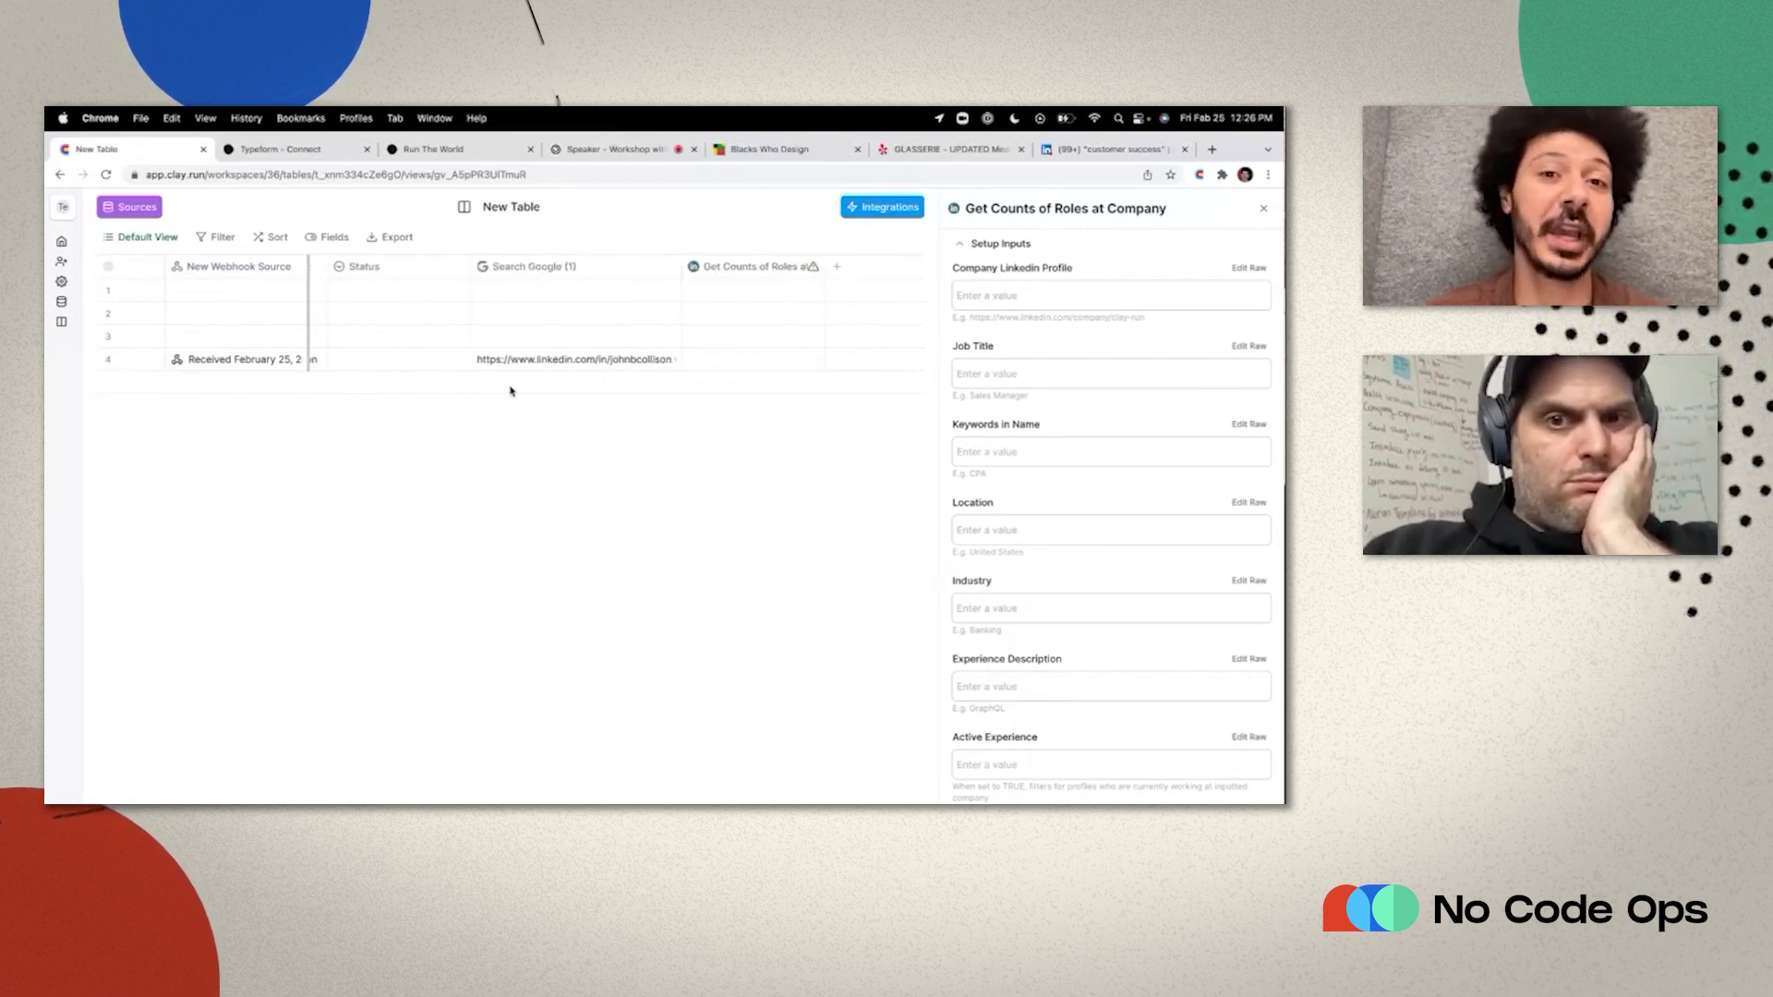
pyautogui.hscroll(1, 510, 392)
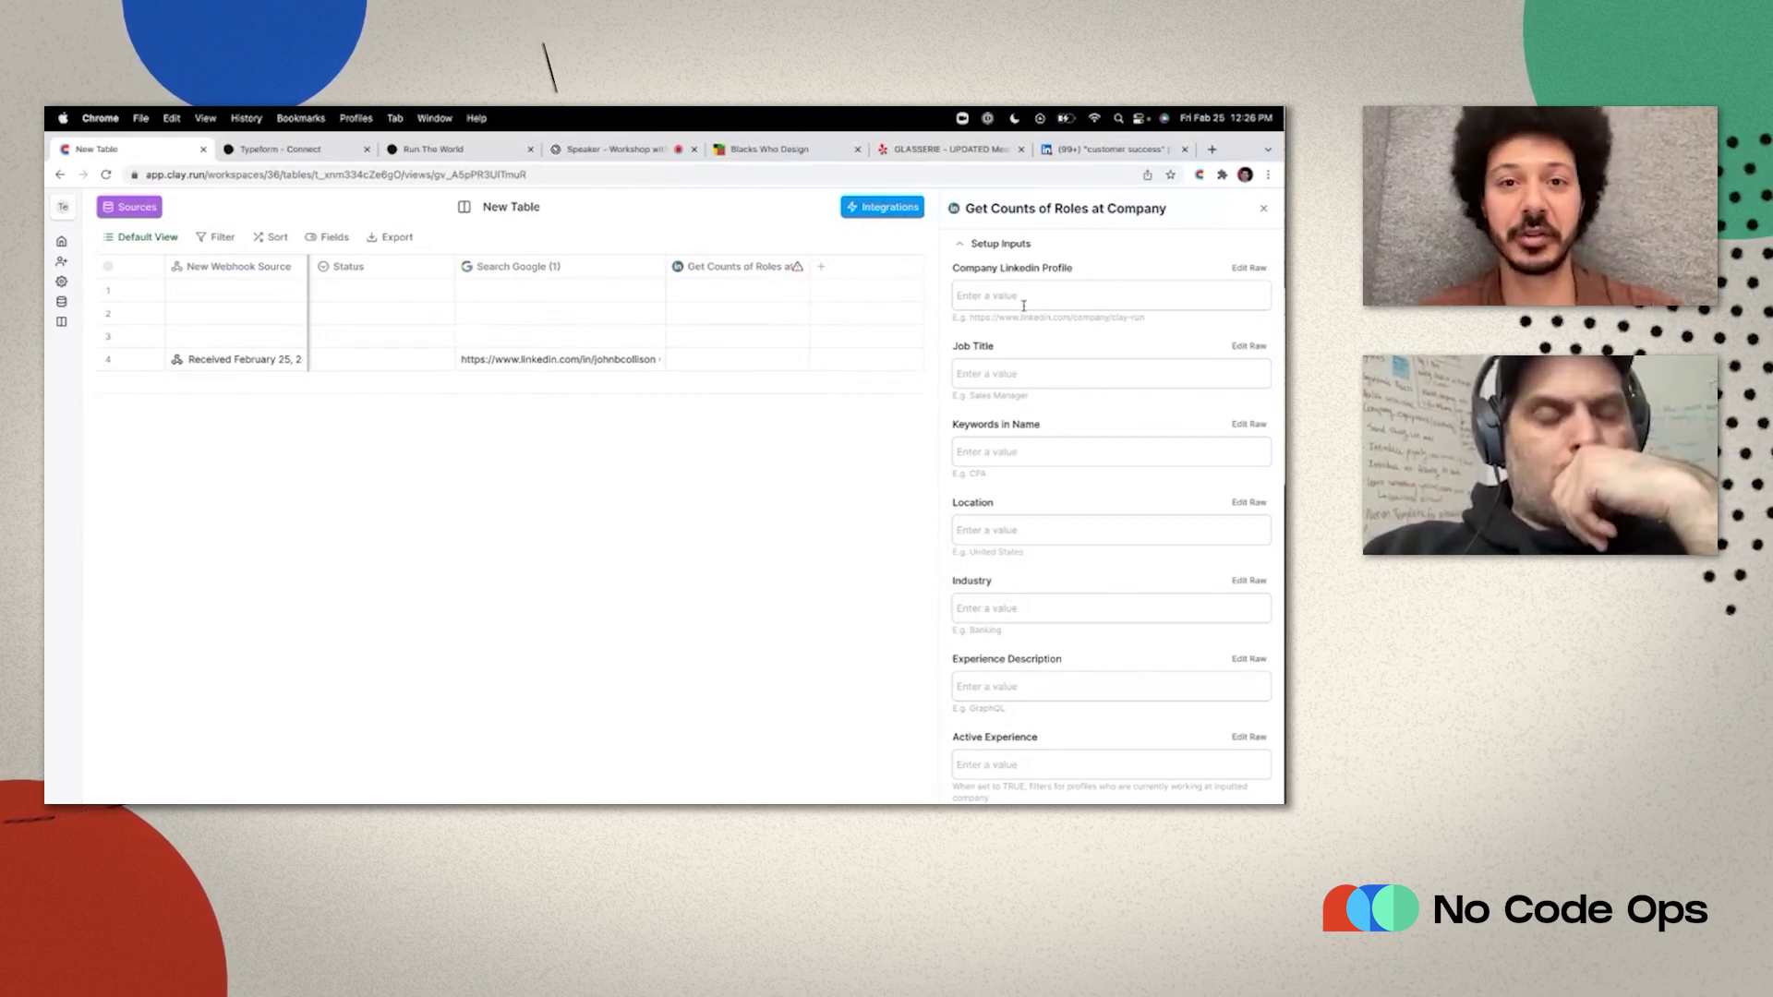
# Reopen the Search Google (1) settings and clear the existing name-based query.
pyautogui.click(614, 267)
pyautogui.click(536, 325)
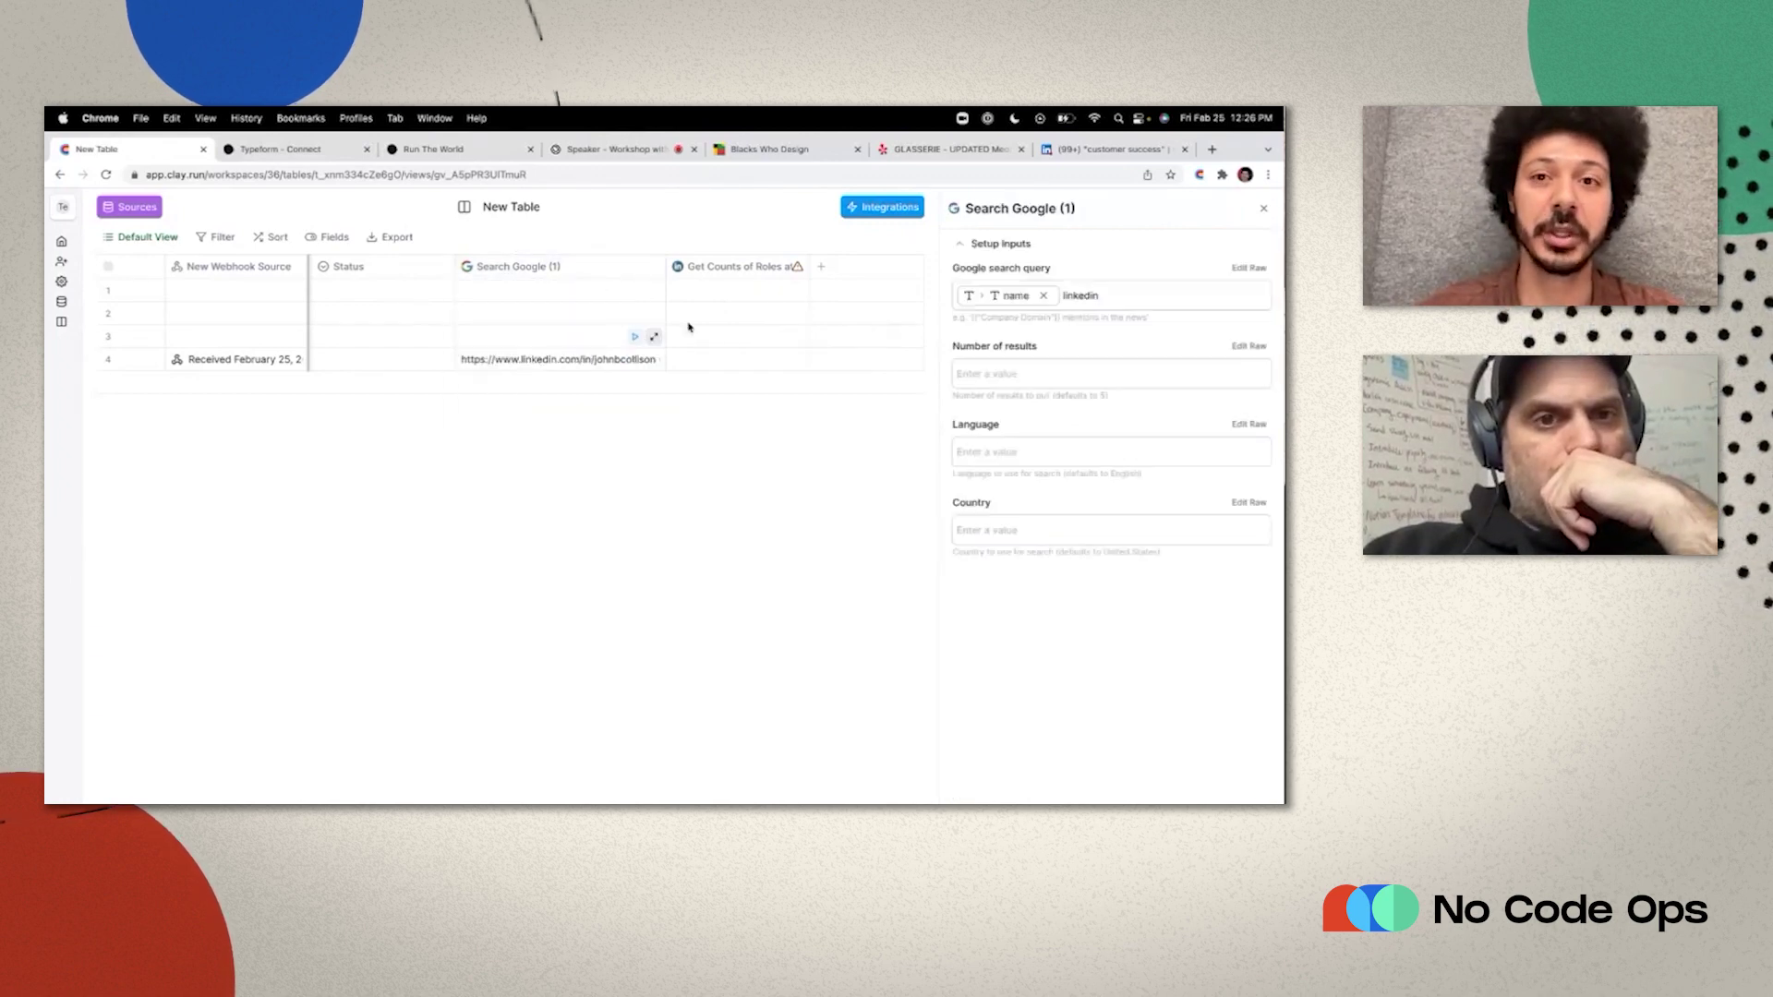
pyautogui.click(1044, 296)
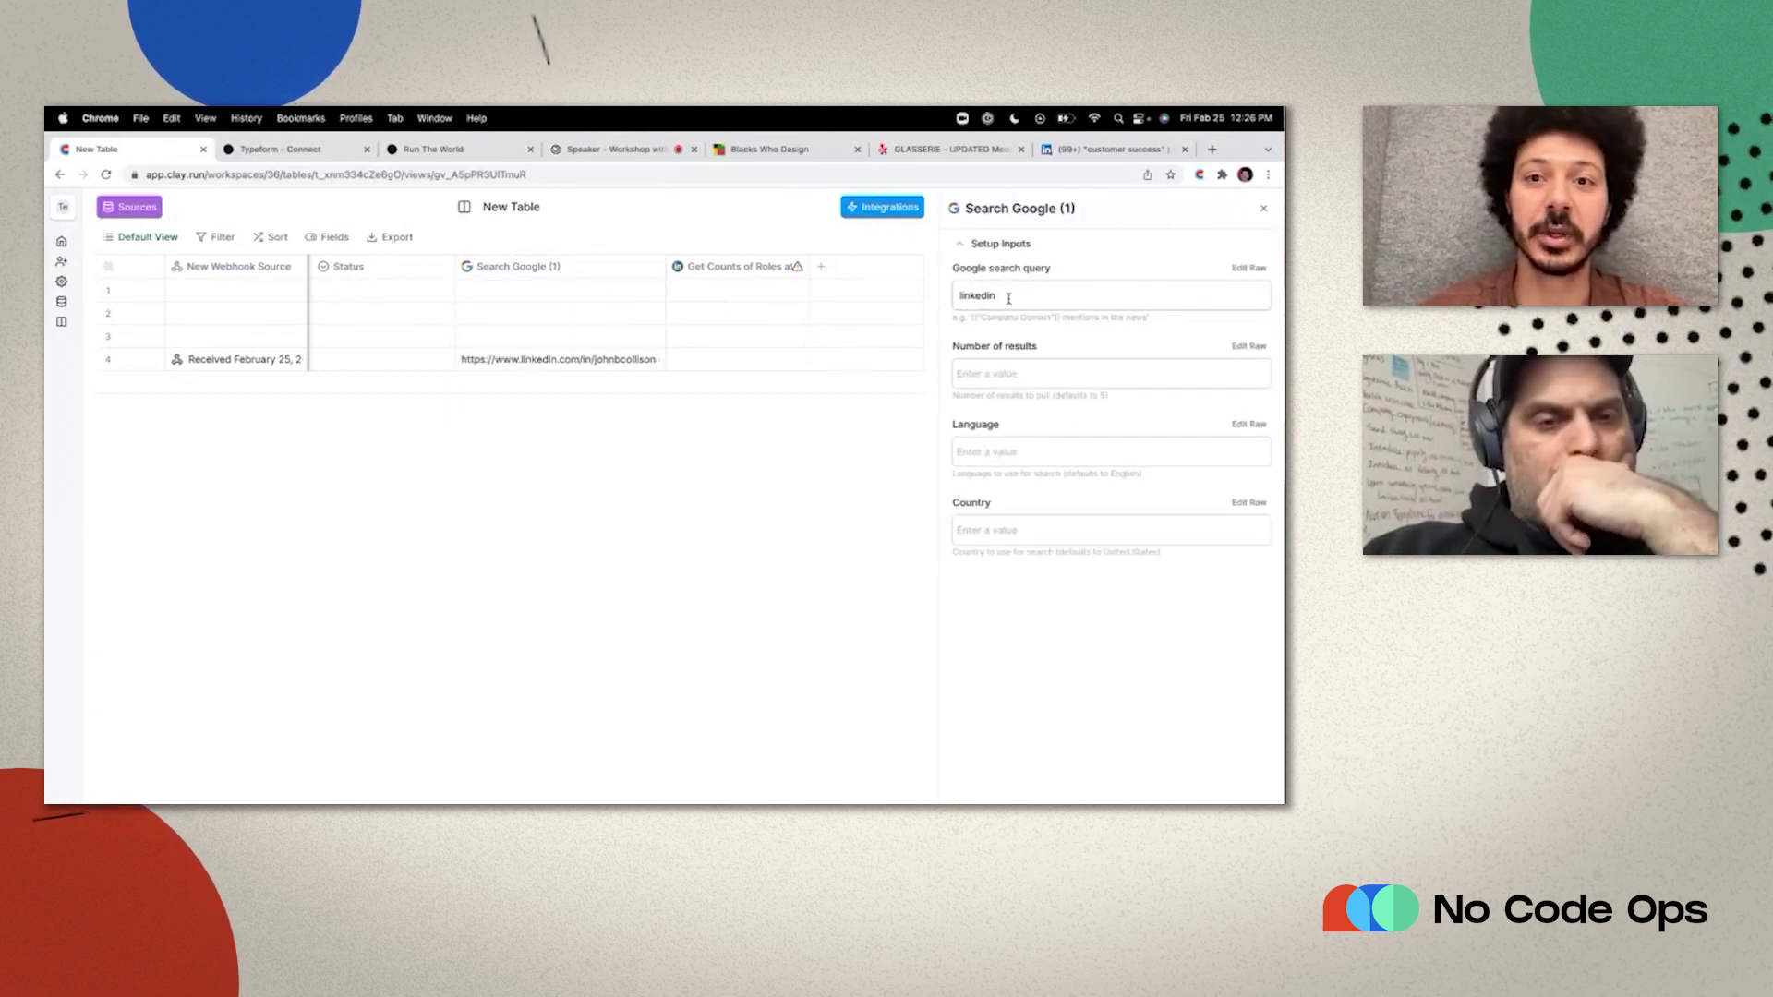
pyautogui.doubleClick(1008, 299)
pyautogui.press('BackSpace')
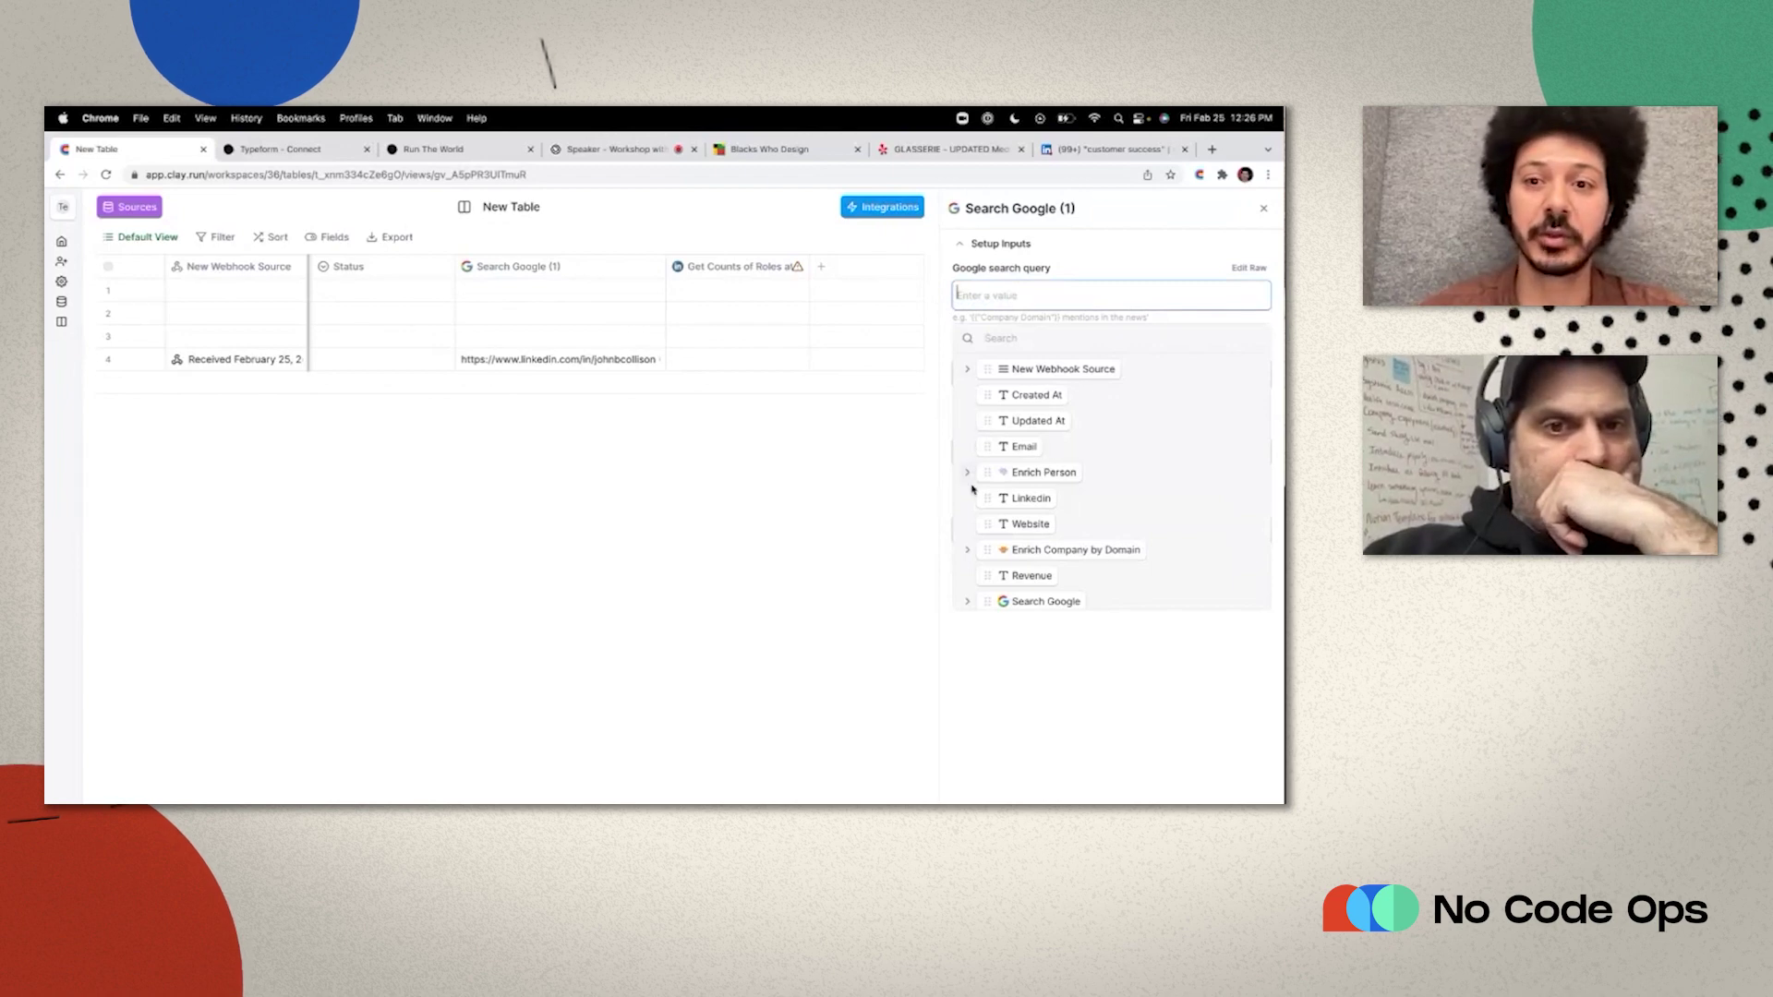
pyautogui.hscroll(10, 749, 517)
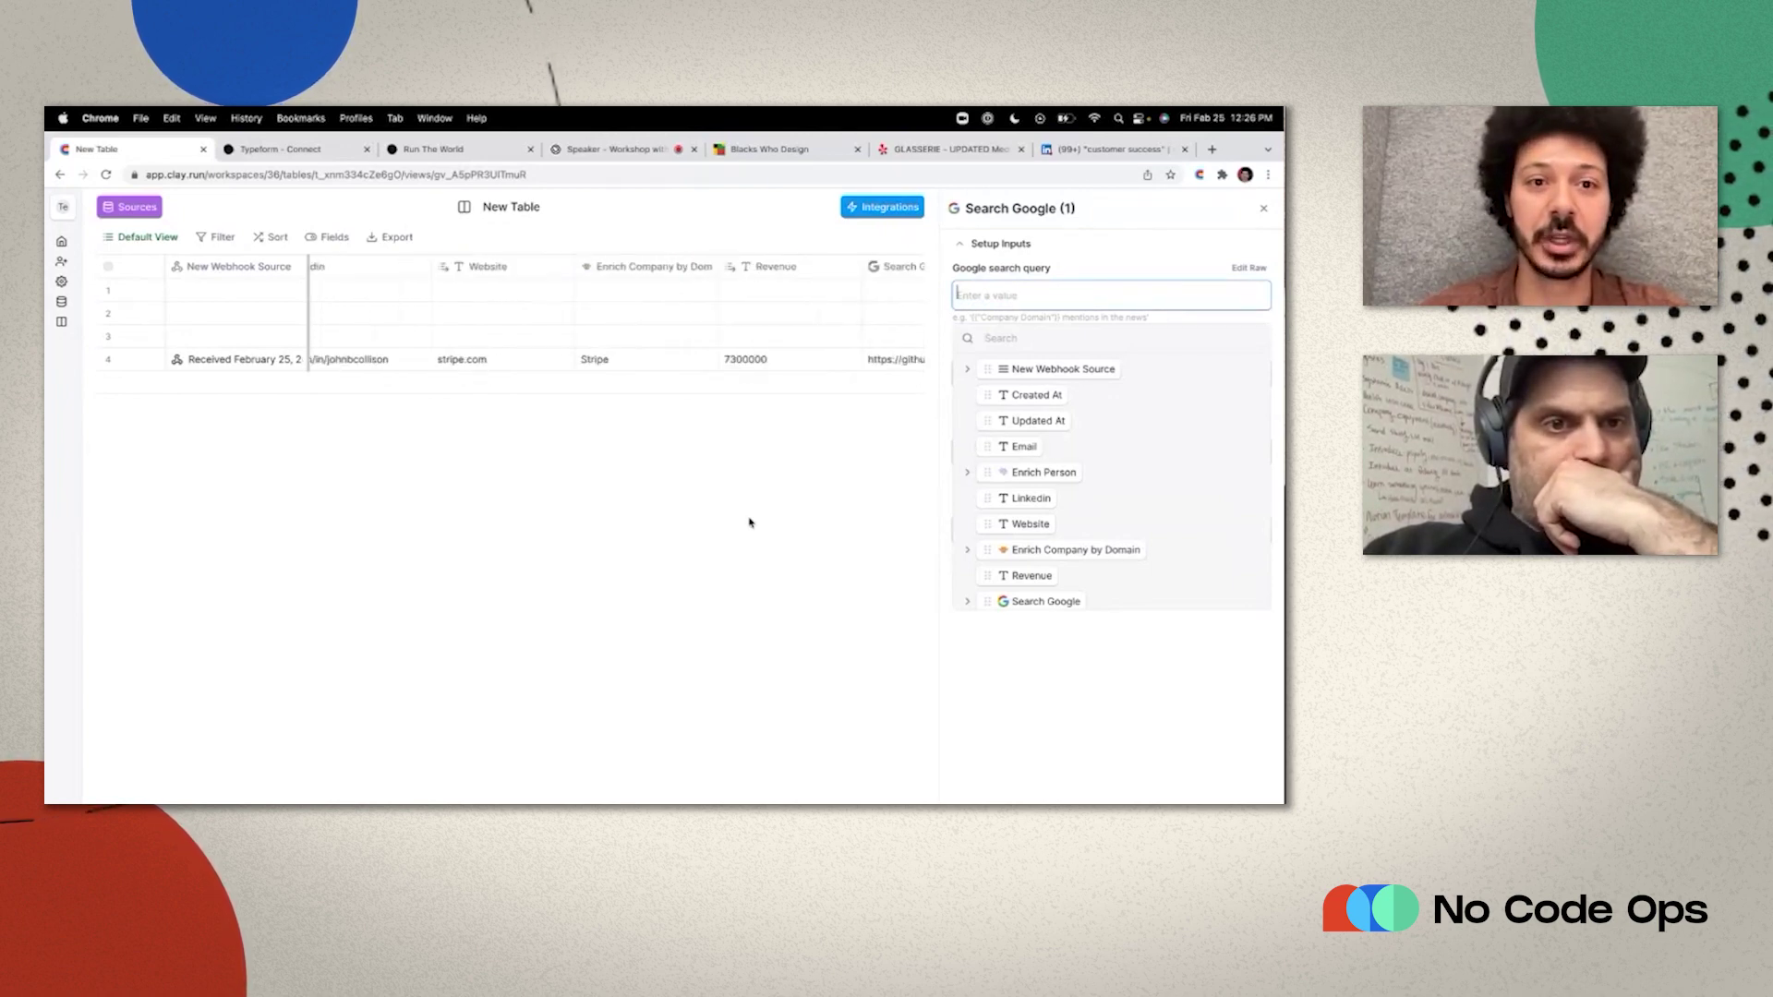
pyautogui.hscroll(-2, 749, 522)
pyautogui.hscroll(-5, 749, 523)
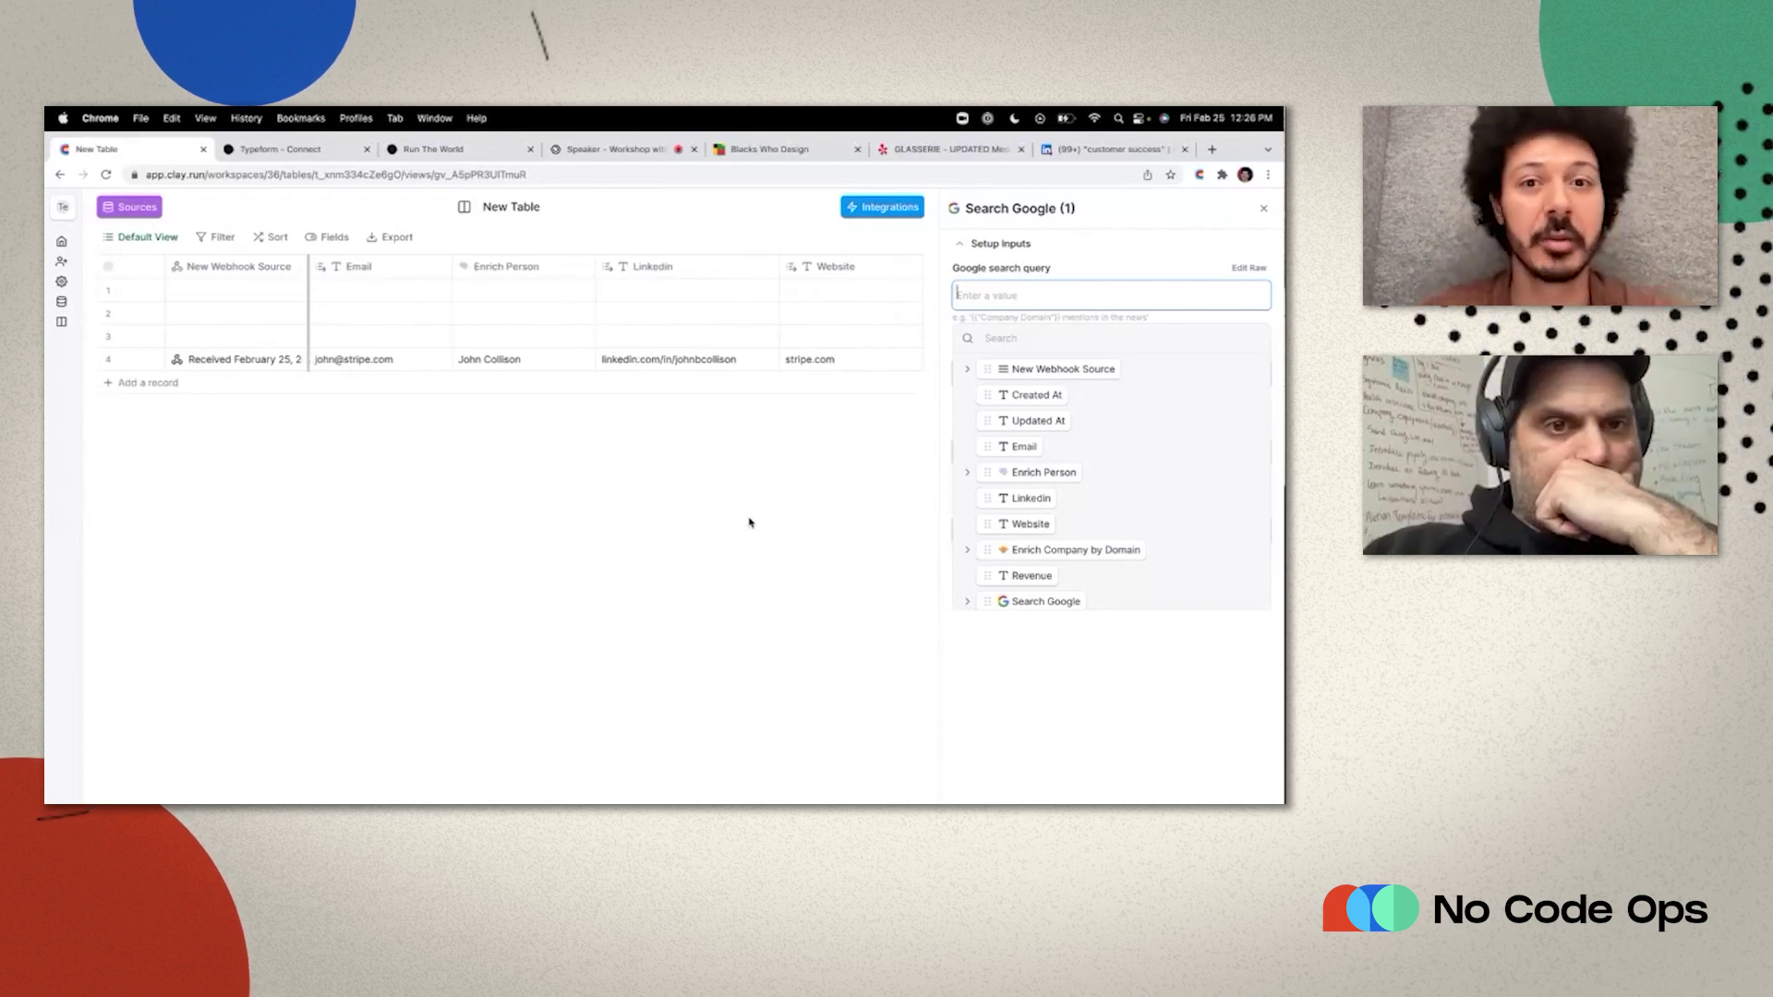
pyautogui.hscroll(5, 749, 523)
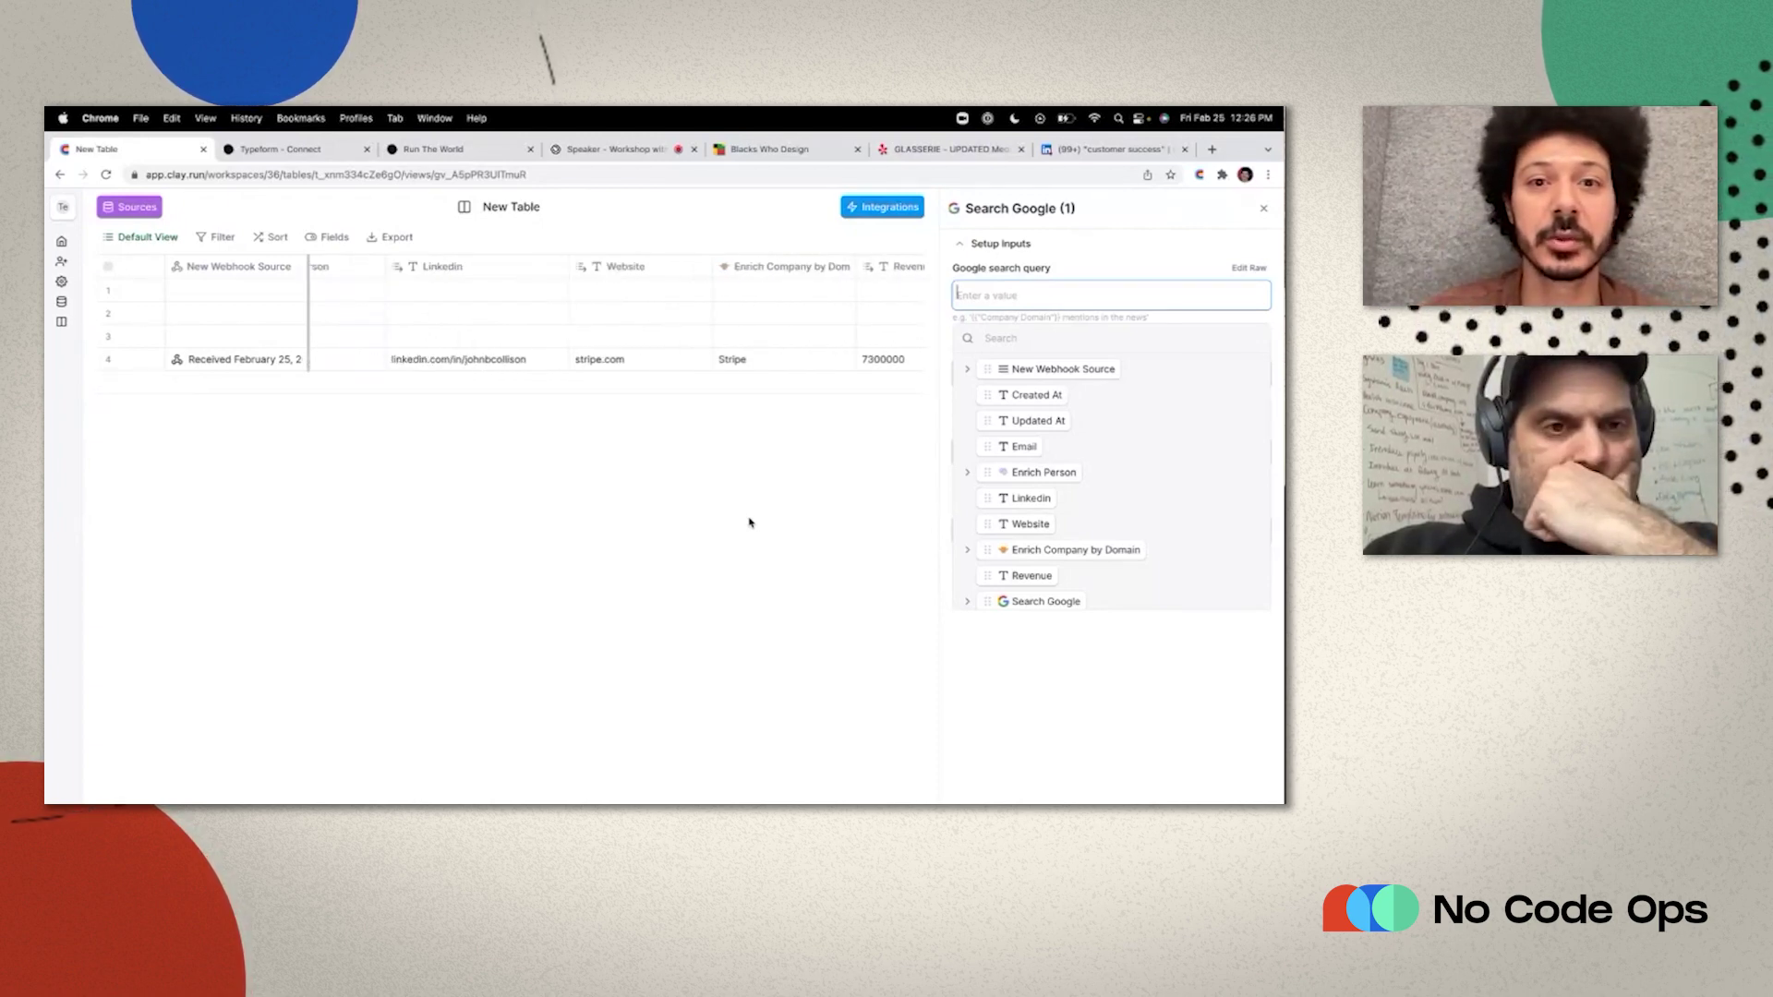
pyautogui.hscroll(3, 749, 523)
# Set the query to Enrich Company by Domain's name followed by 'linkedin'.
pyautogui.click(968, 552)
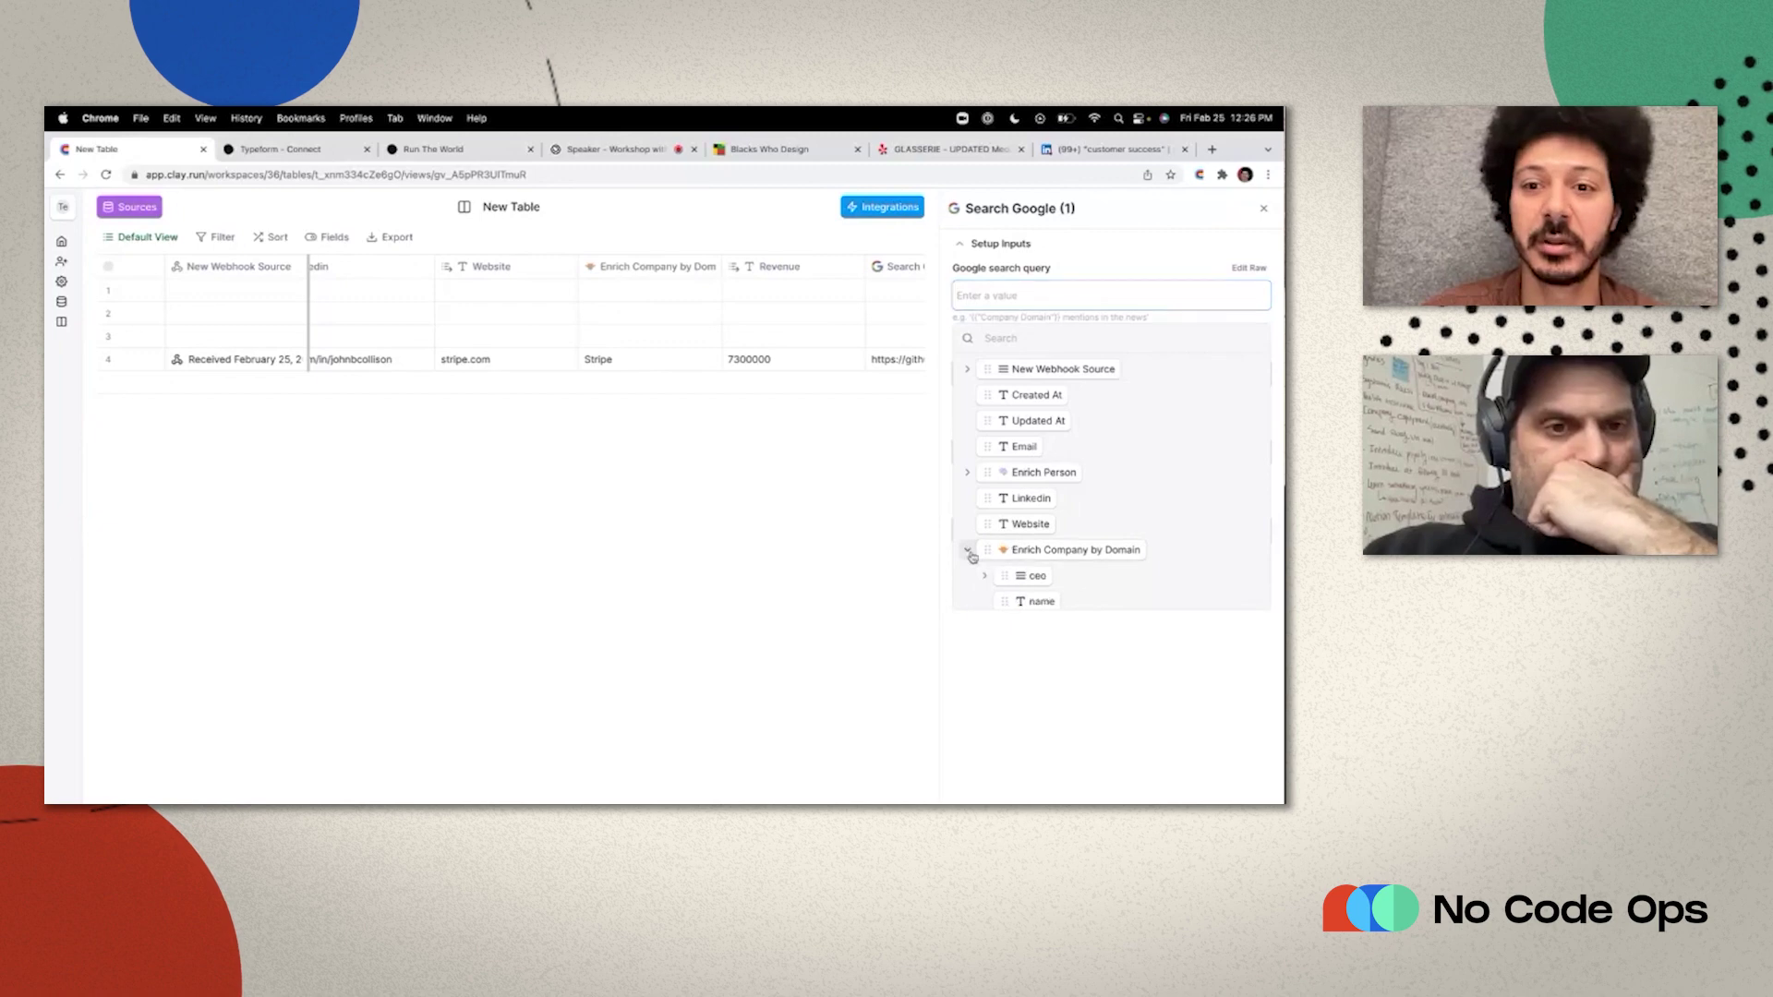
pyautogui.scroll(-2, 972, 557)
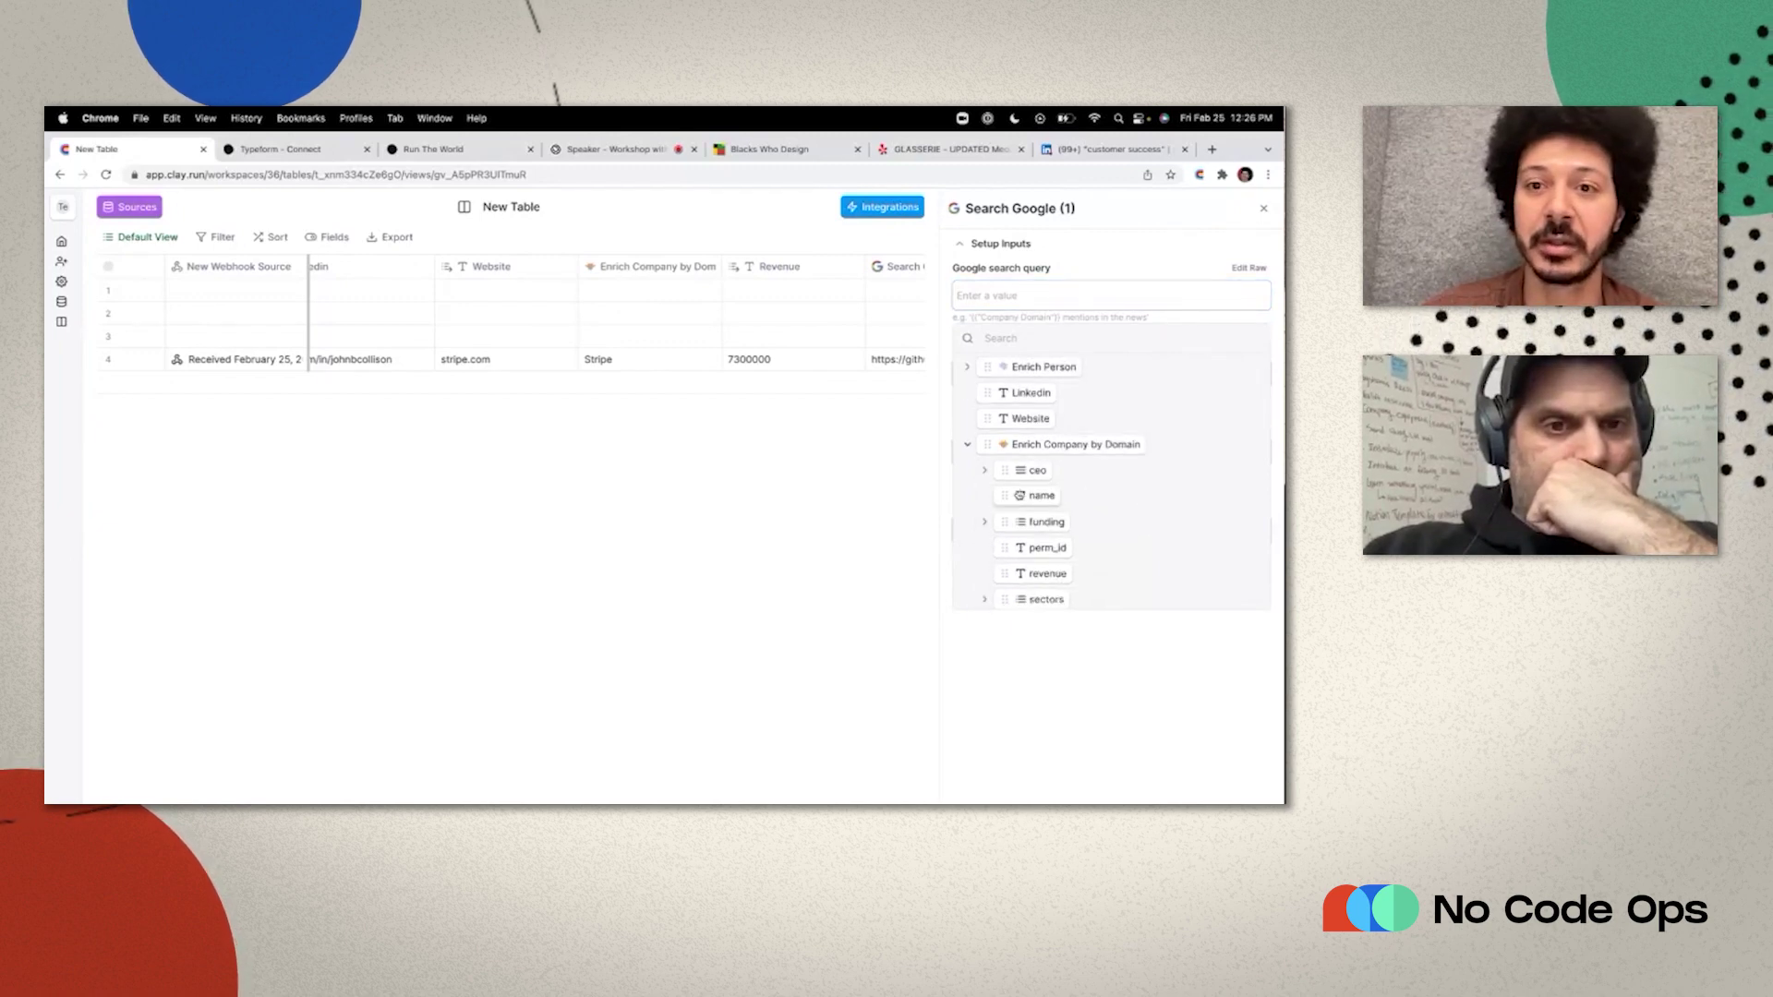
pyautogui.moveTo(1020, 495); pyautogui.dragTo(992, 293)
pyautogui.click(1088, 296)
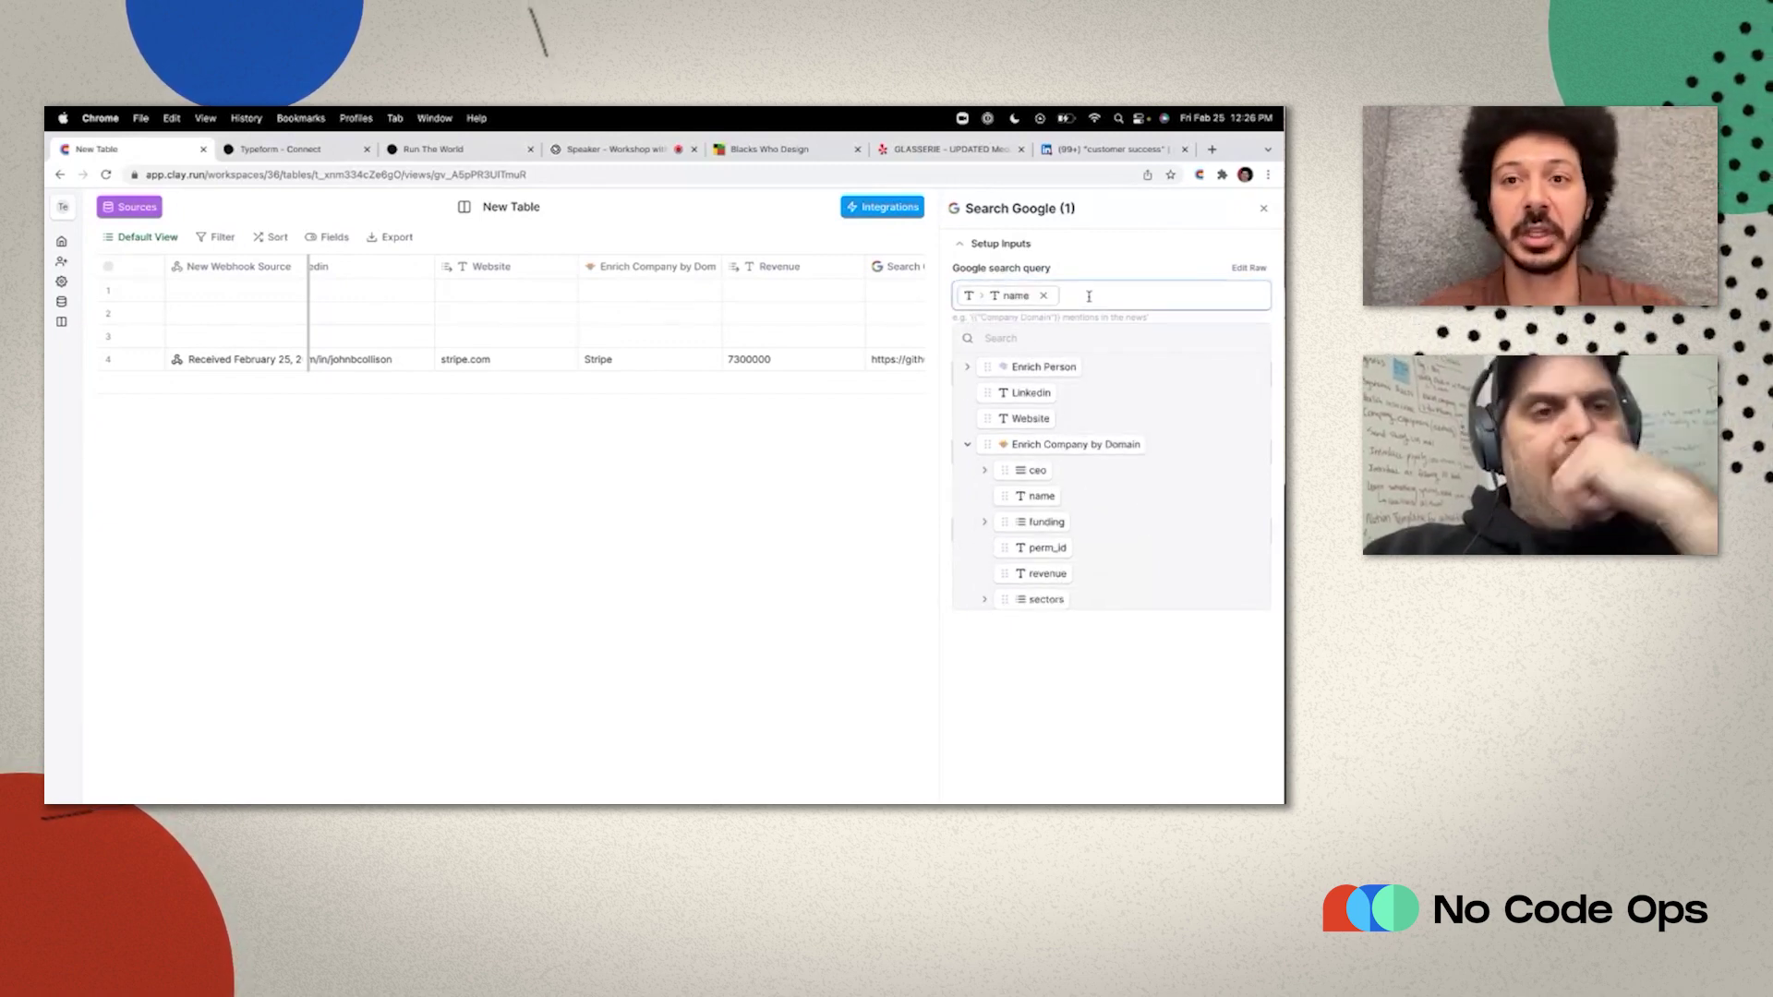
pyautogui.write('linkedi')
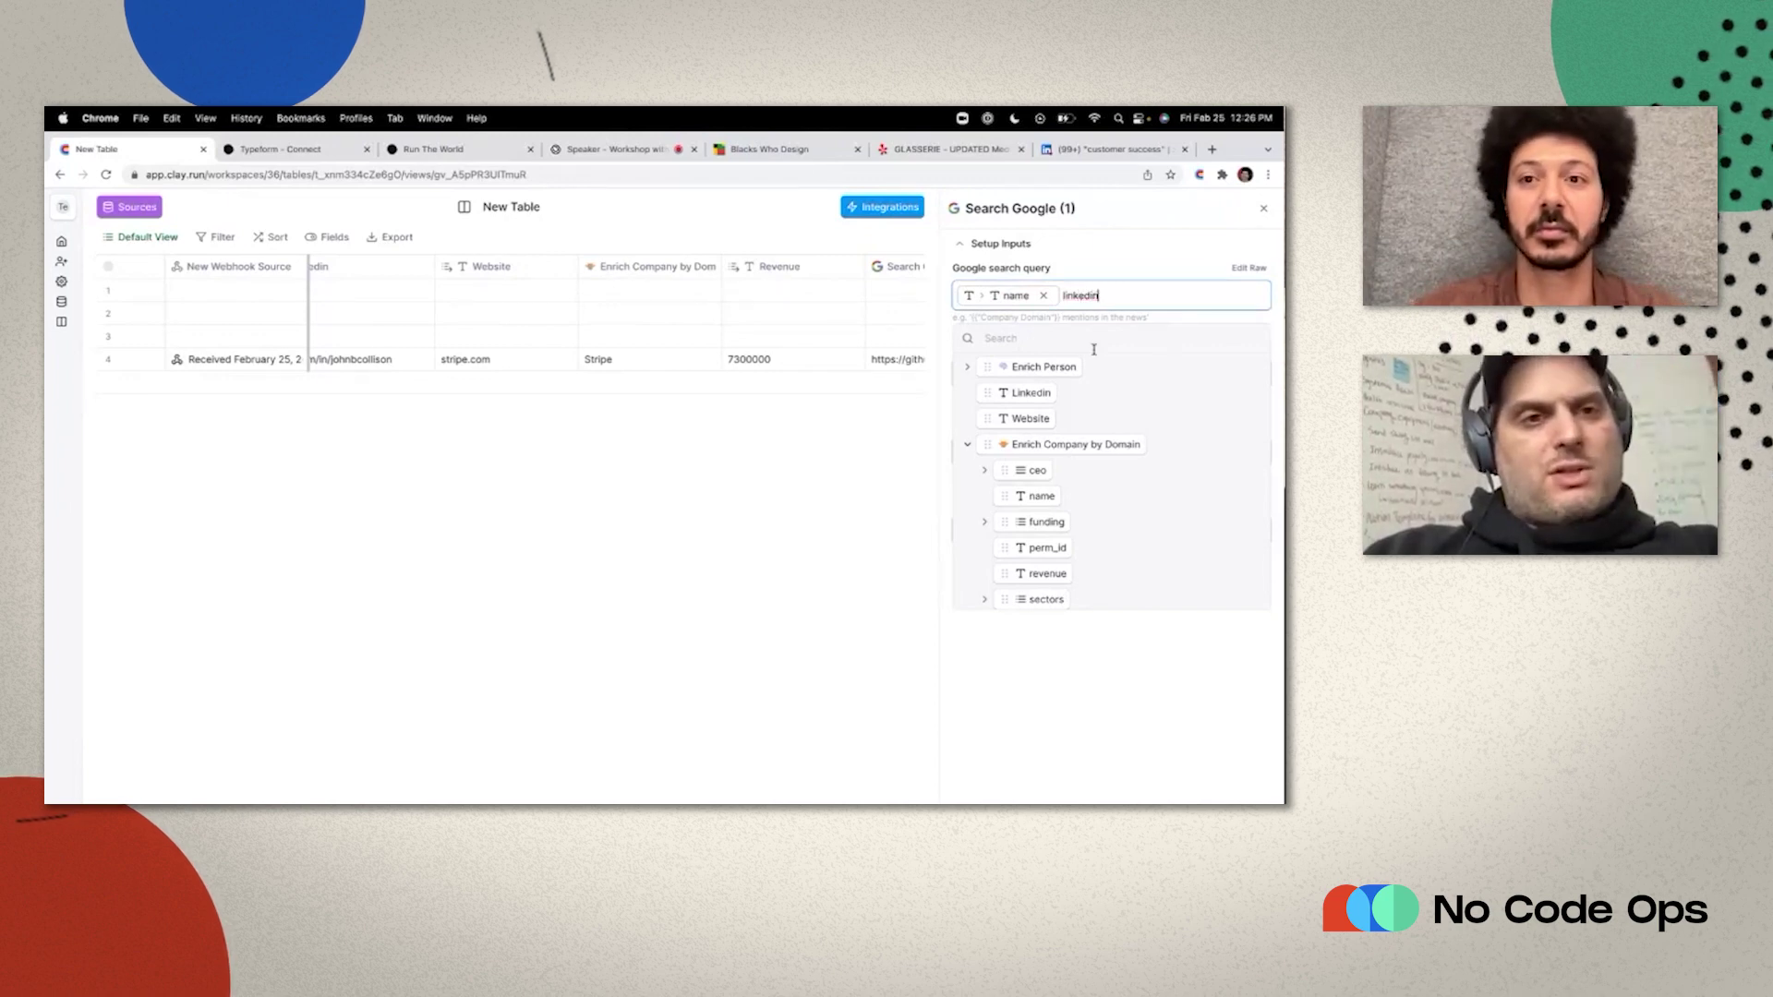
pyautogui.write('n')
pyautogui.press('Escape')
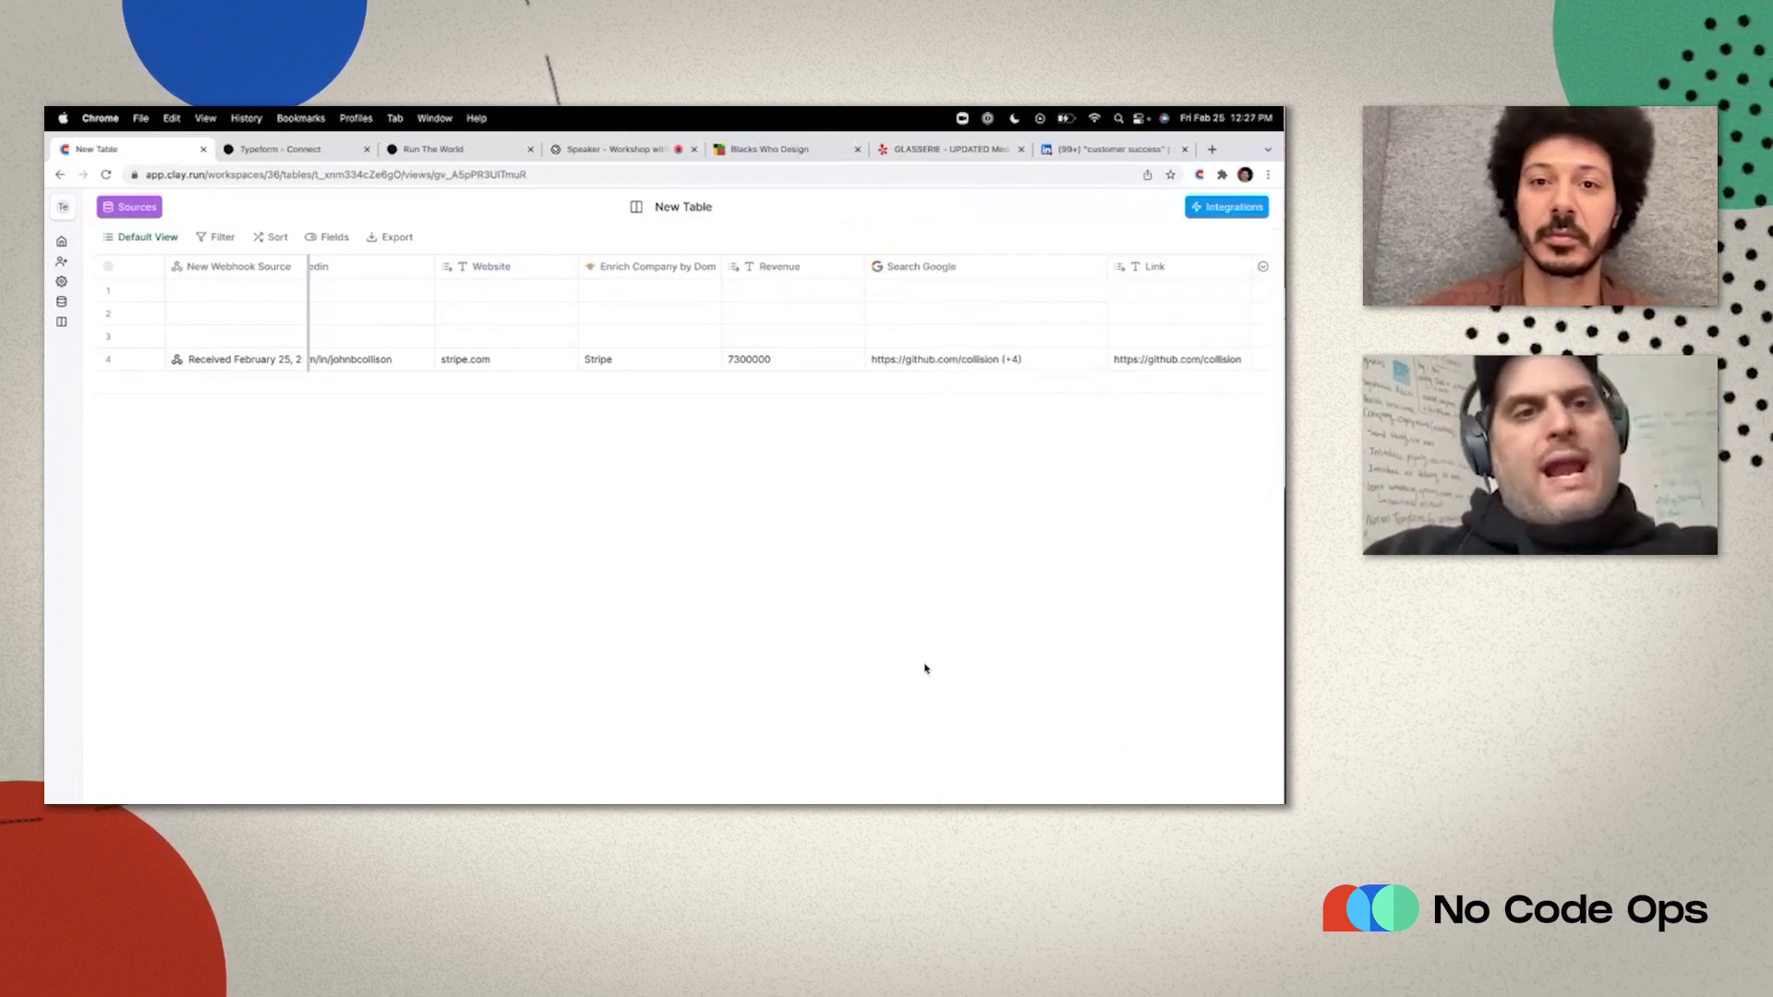
# Run row 4 to get Stripe's LinkedIn URL, widen the column, and edit row 4's Revenue.
pyautogui.hscroll(10, 927, 665)
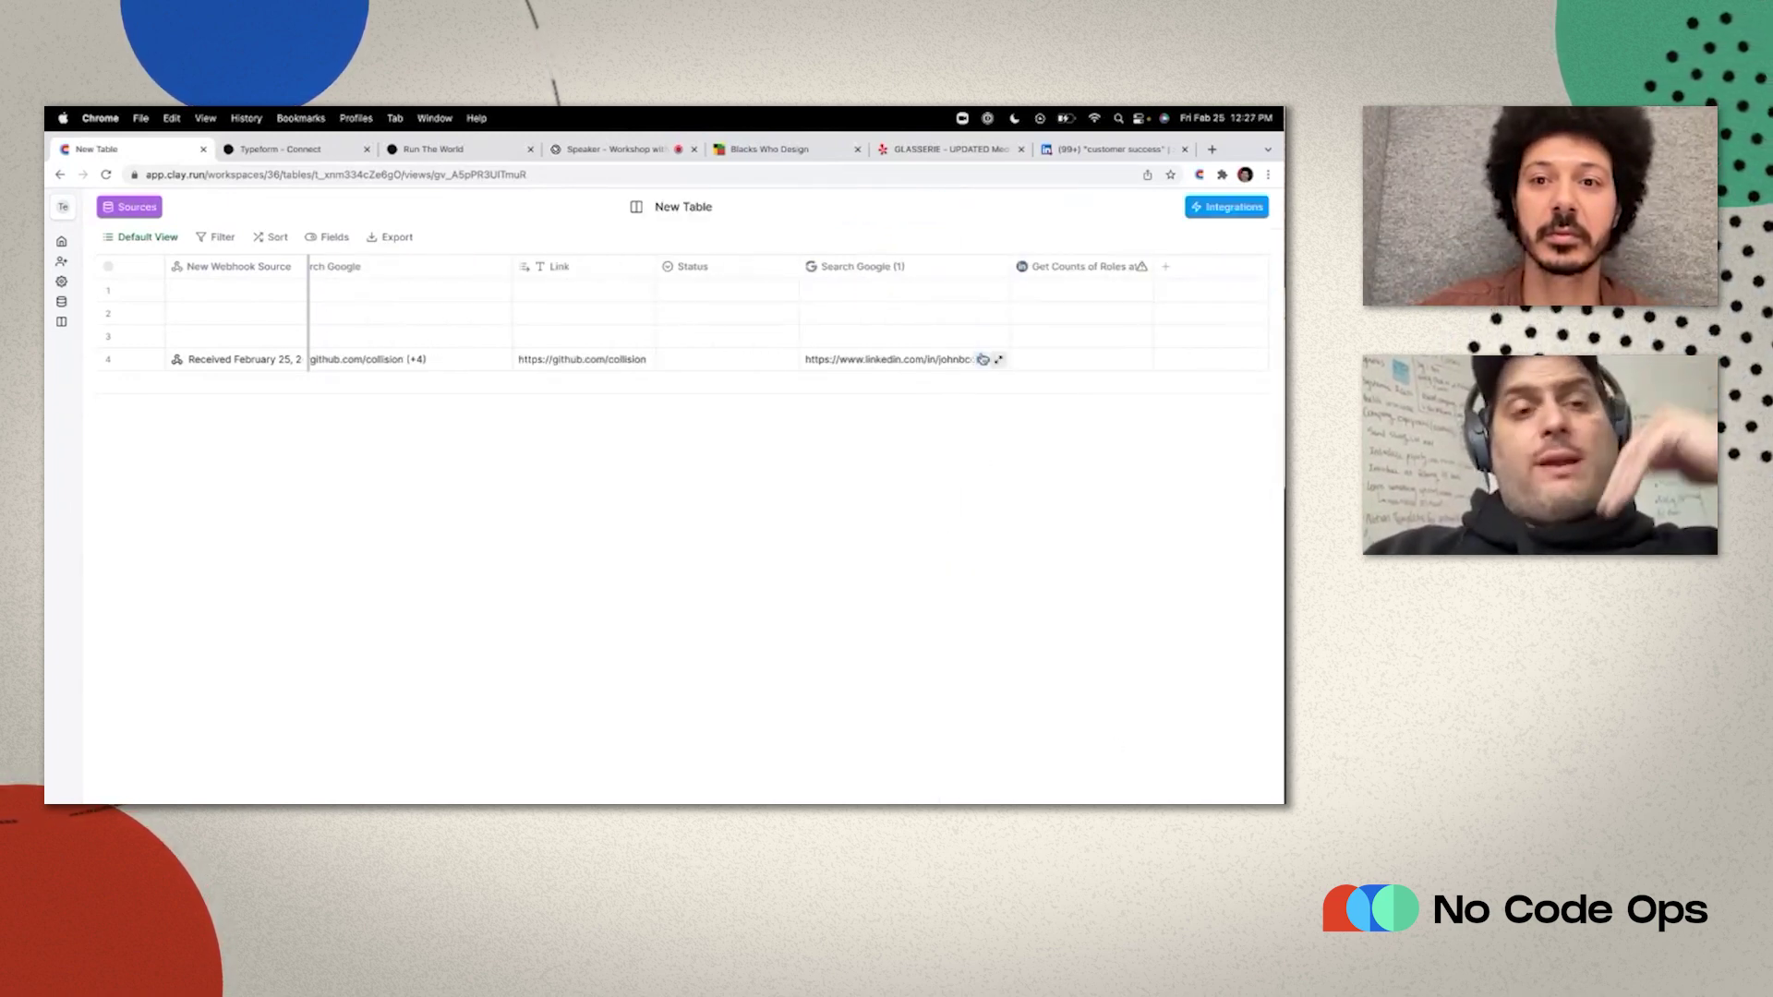
pyautogui.click(986, 359)
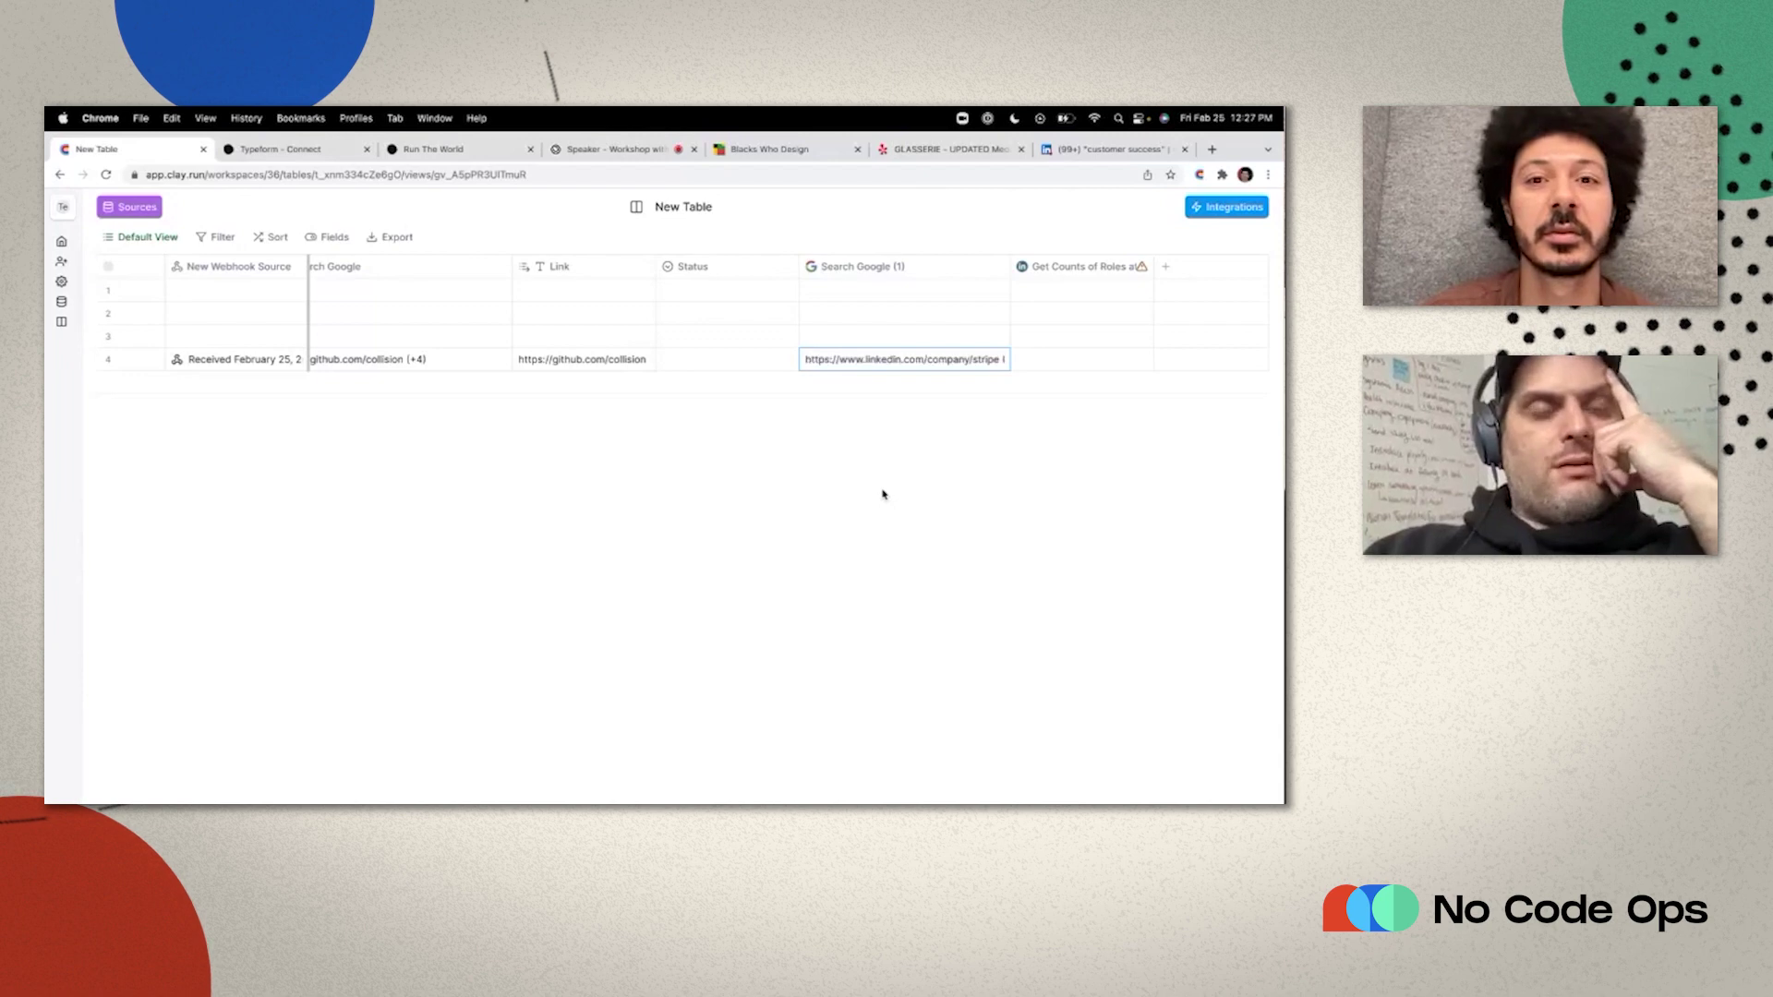
pyautogui.moveTo(1002, 279); pyautogui.dragTo(1065, 278)
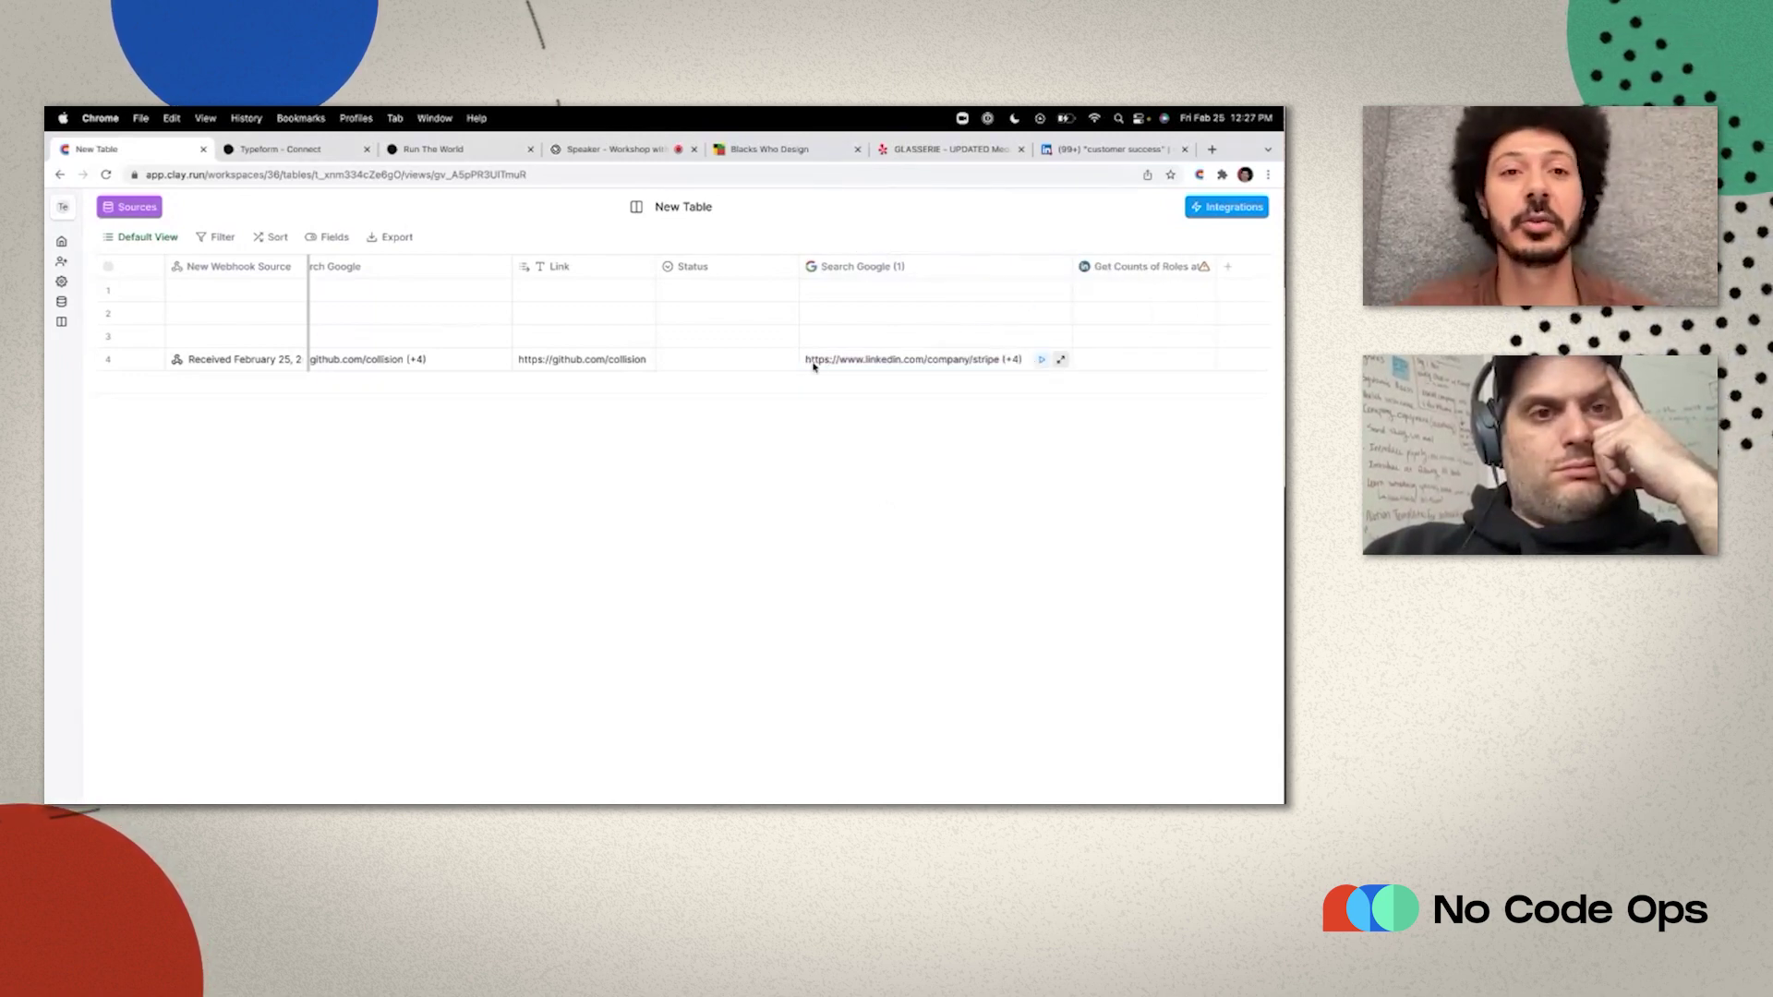
pyautogui.hscroll(-5, 653, 384)
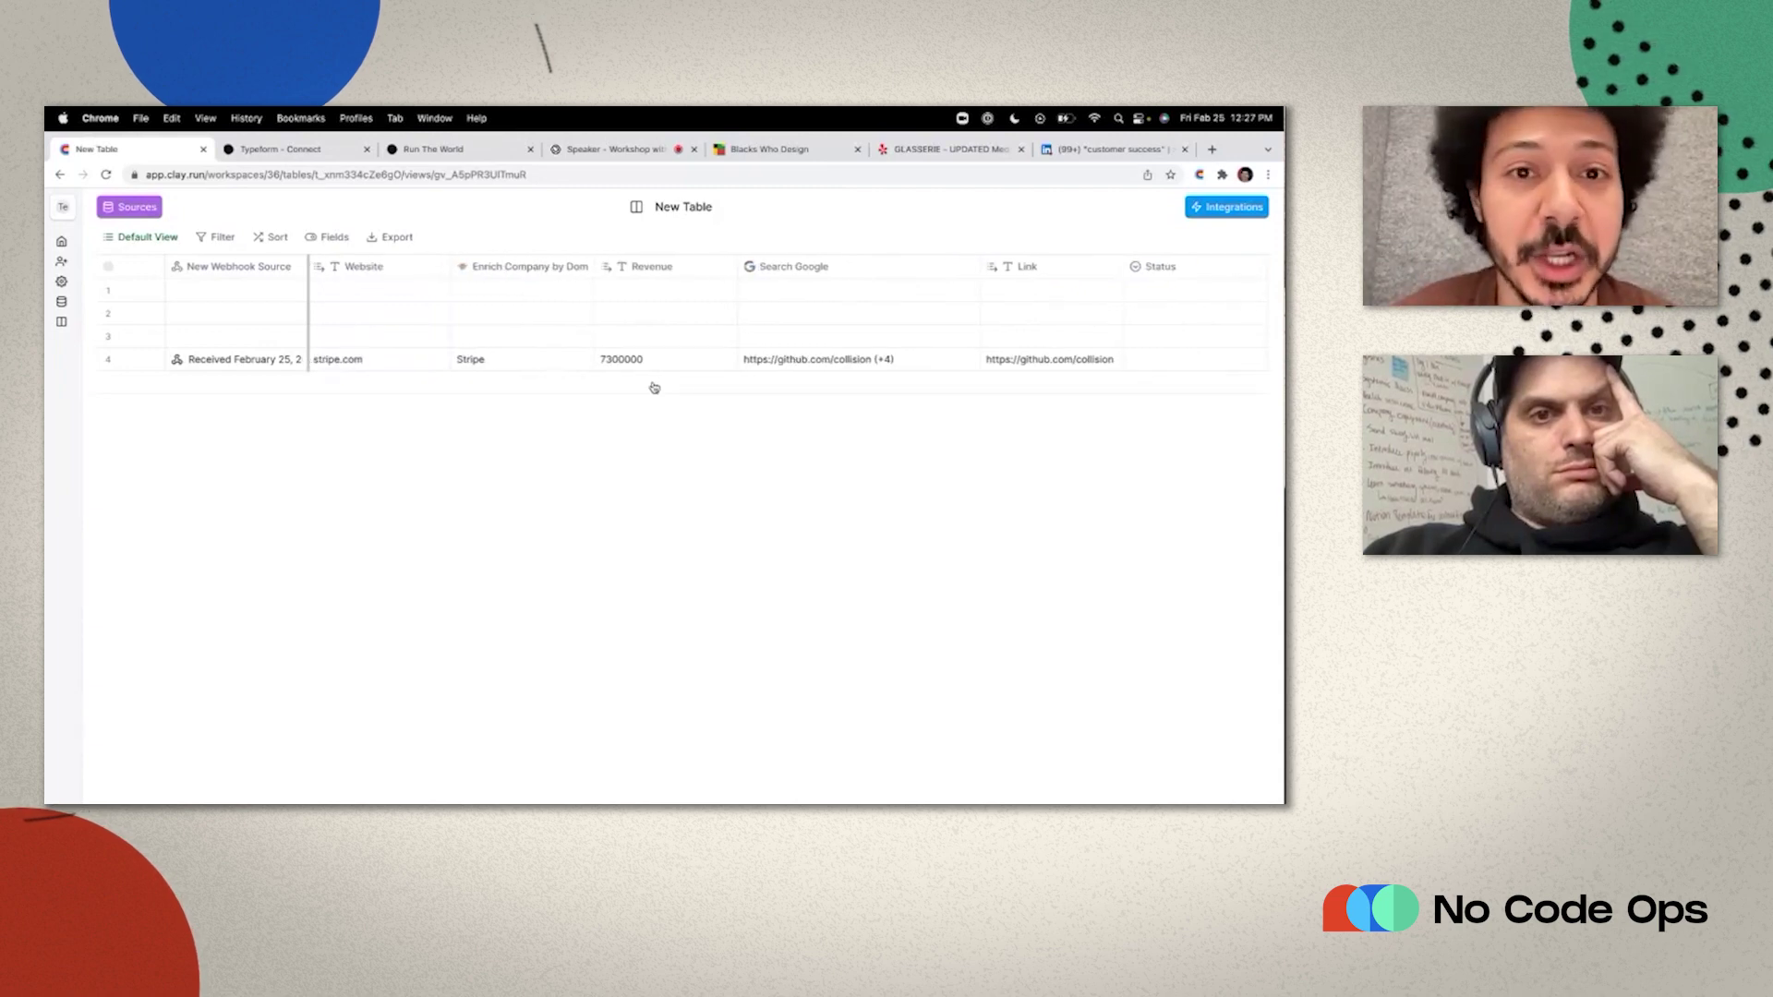
pyautogui.click(641, 363)
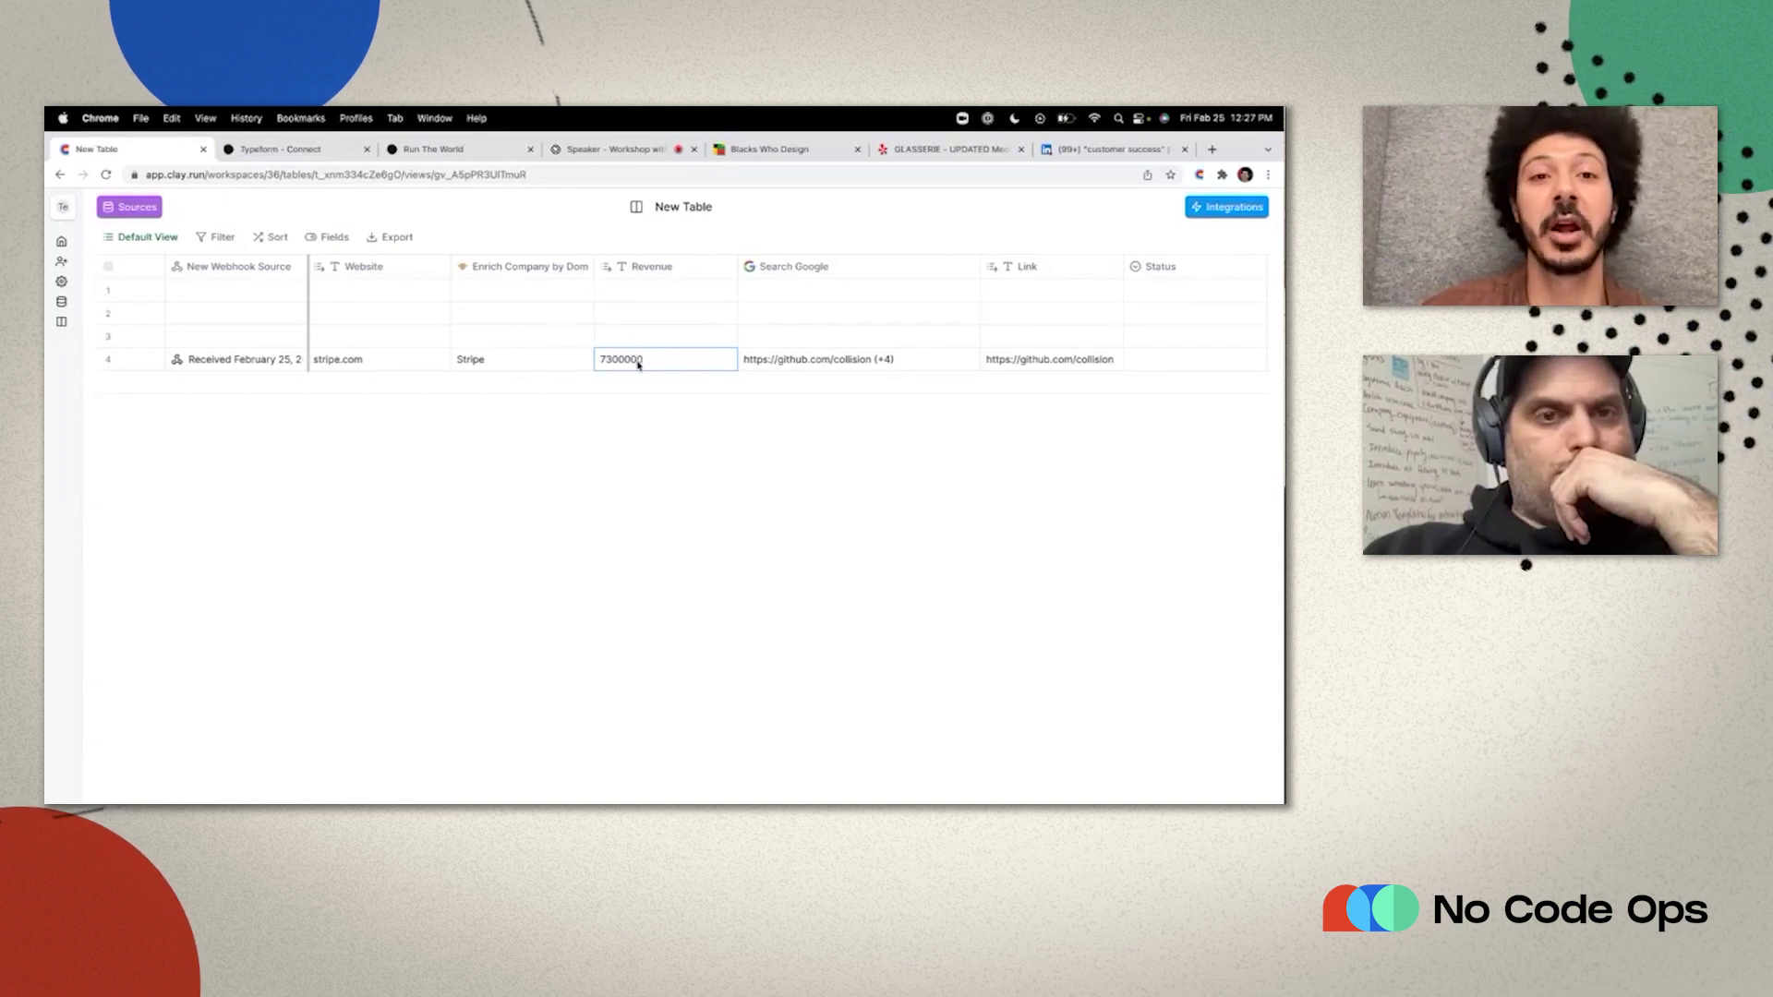
pyautogui.doubleClick(639, 363)
# Overwrite row 4's Revenue value of 7300000 with 7400000.
pyautogui.write('74000')
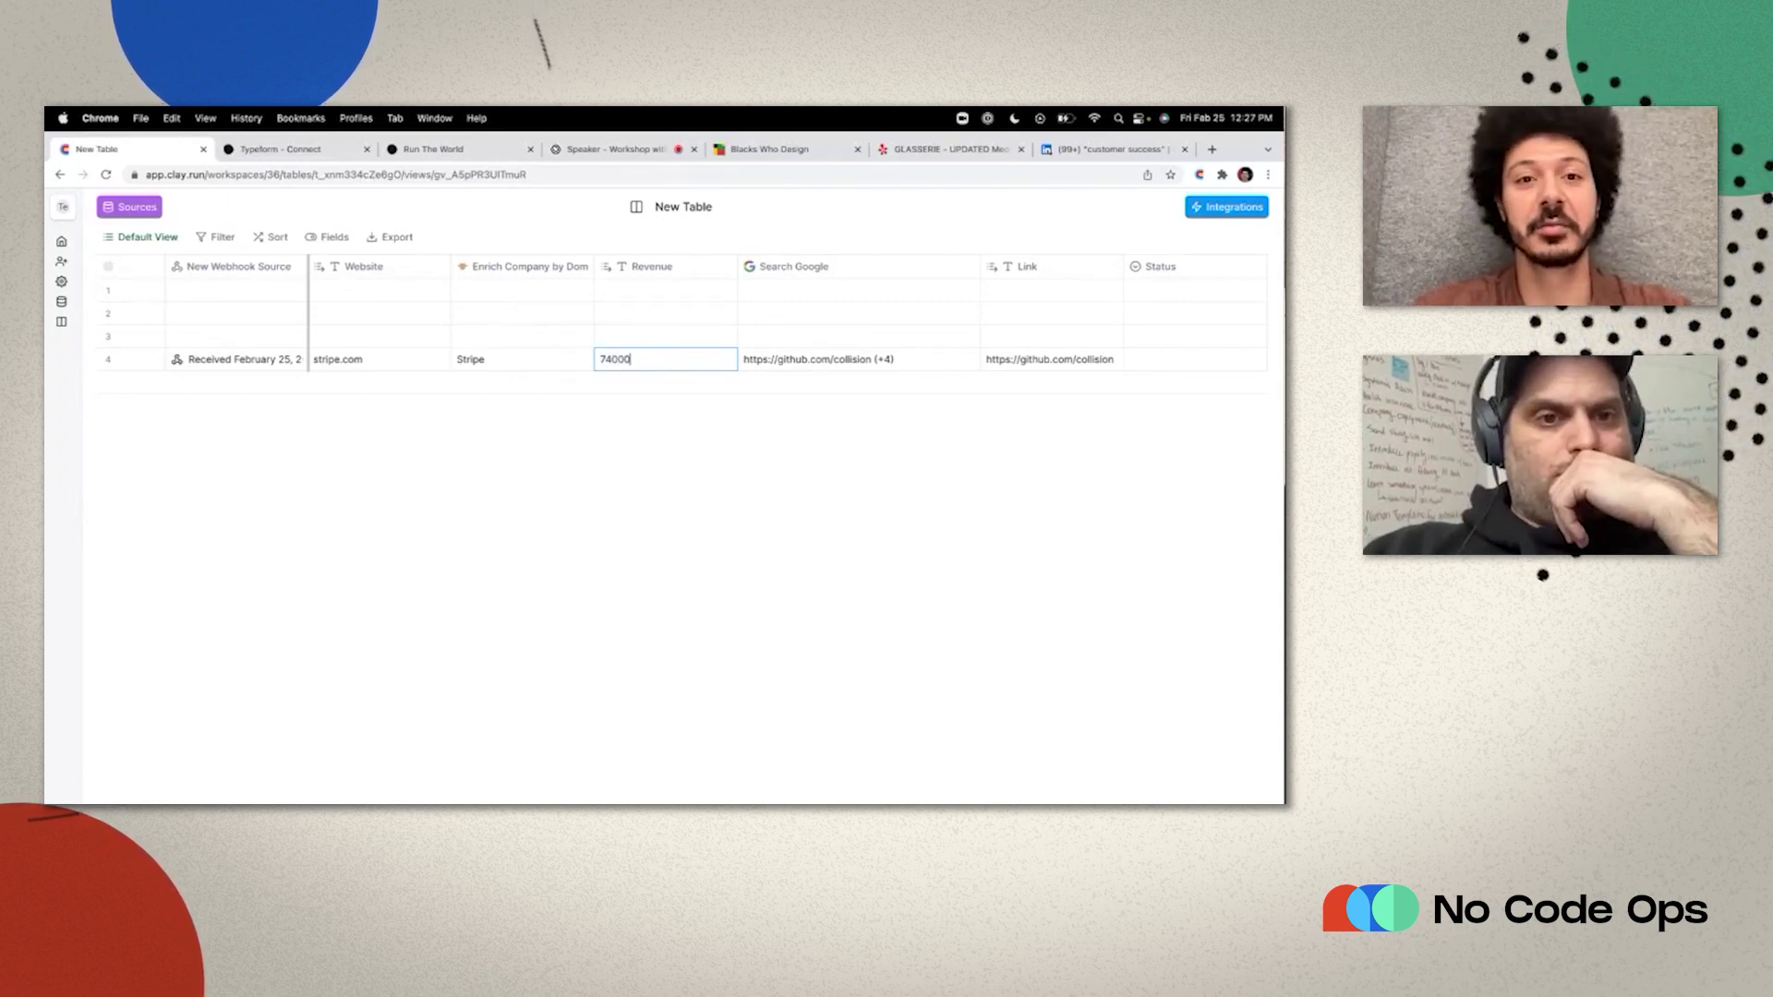
pyautogui.write('00')
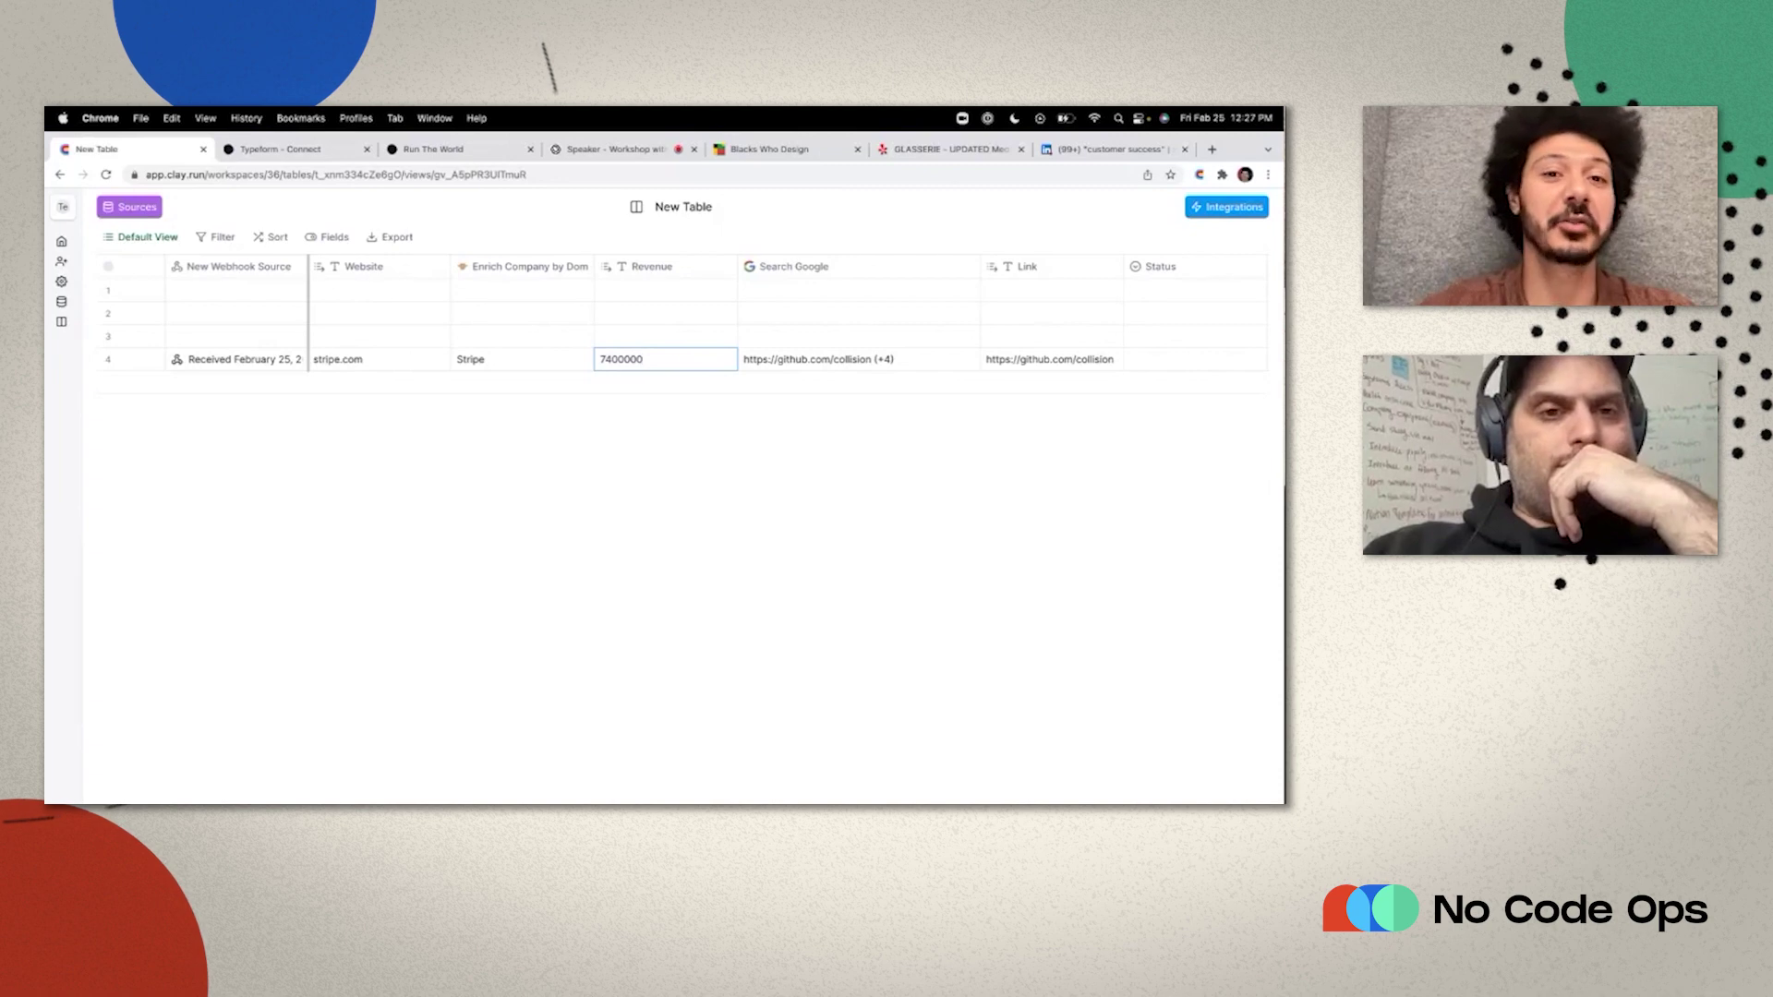
pyautogui.press('Return')
pyautogui.moveTo(735, 355)
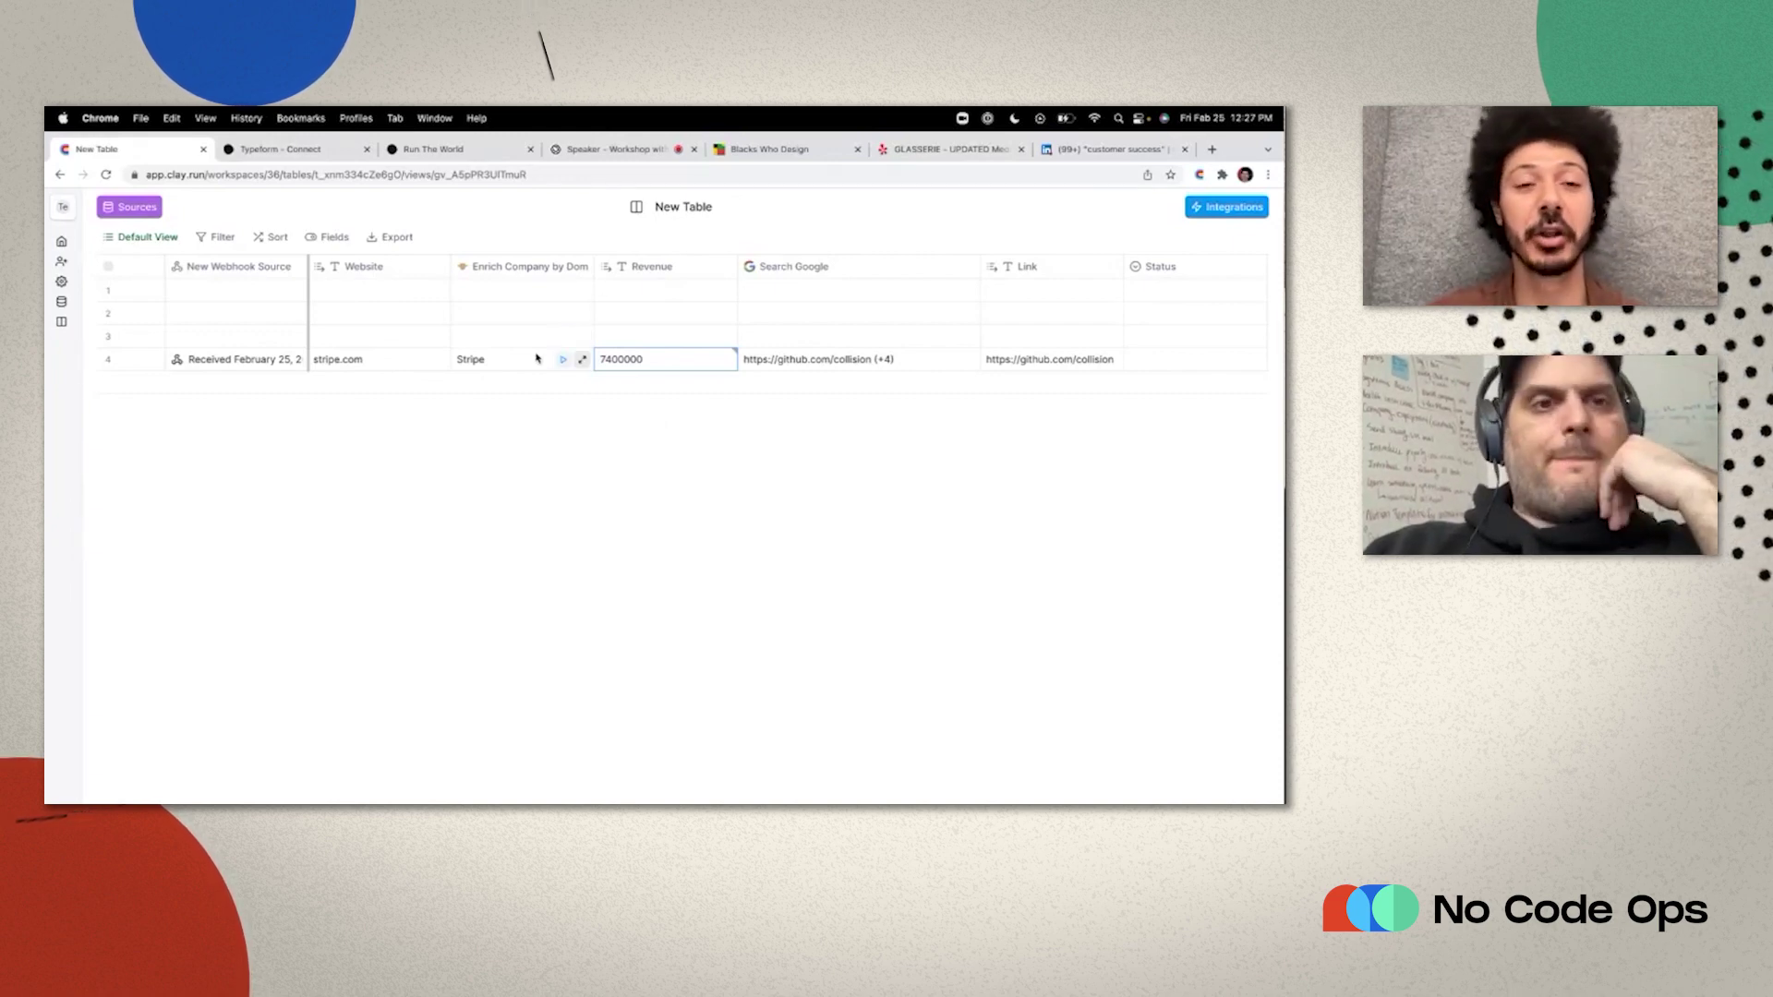
pyautogui.hscroll(-3, 554, 360)
pyautogui.hscroll(-2, 592, 360)
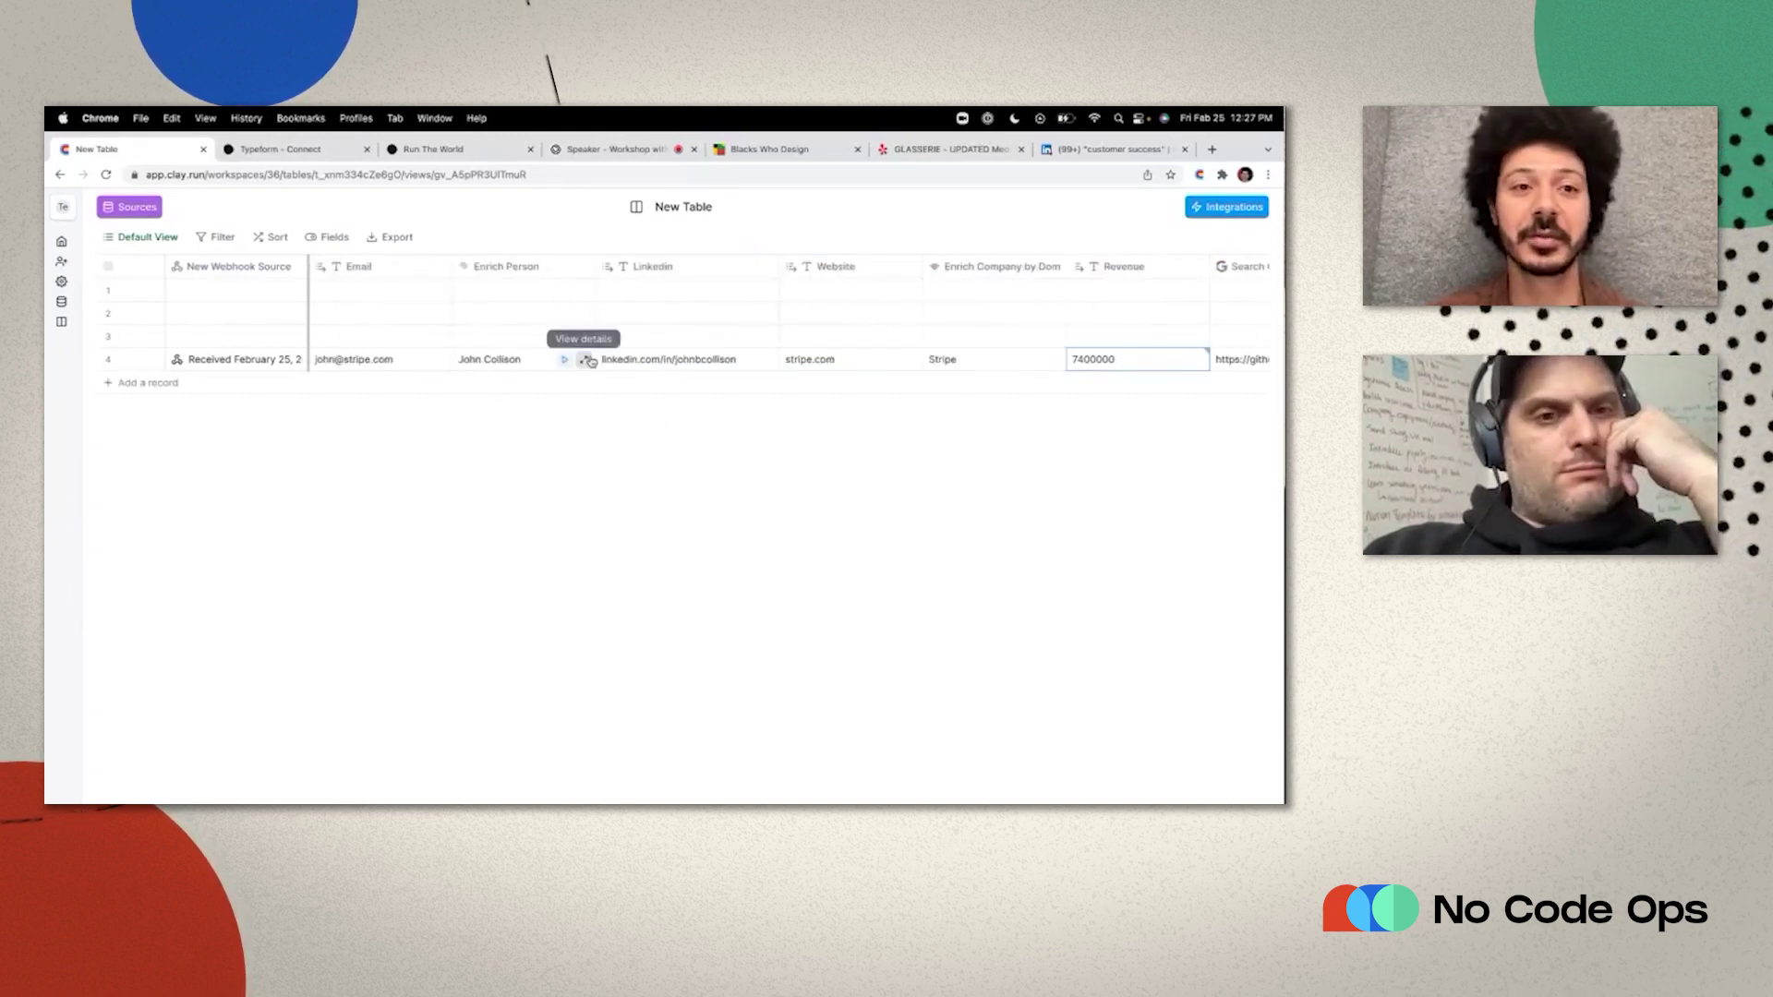
pyautogui.hscroll(5, 592, 360)
pyautogui.hscroll(5, 592, 360)
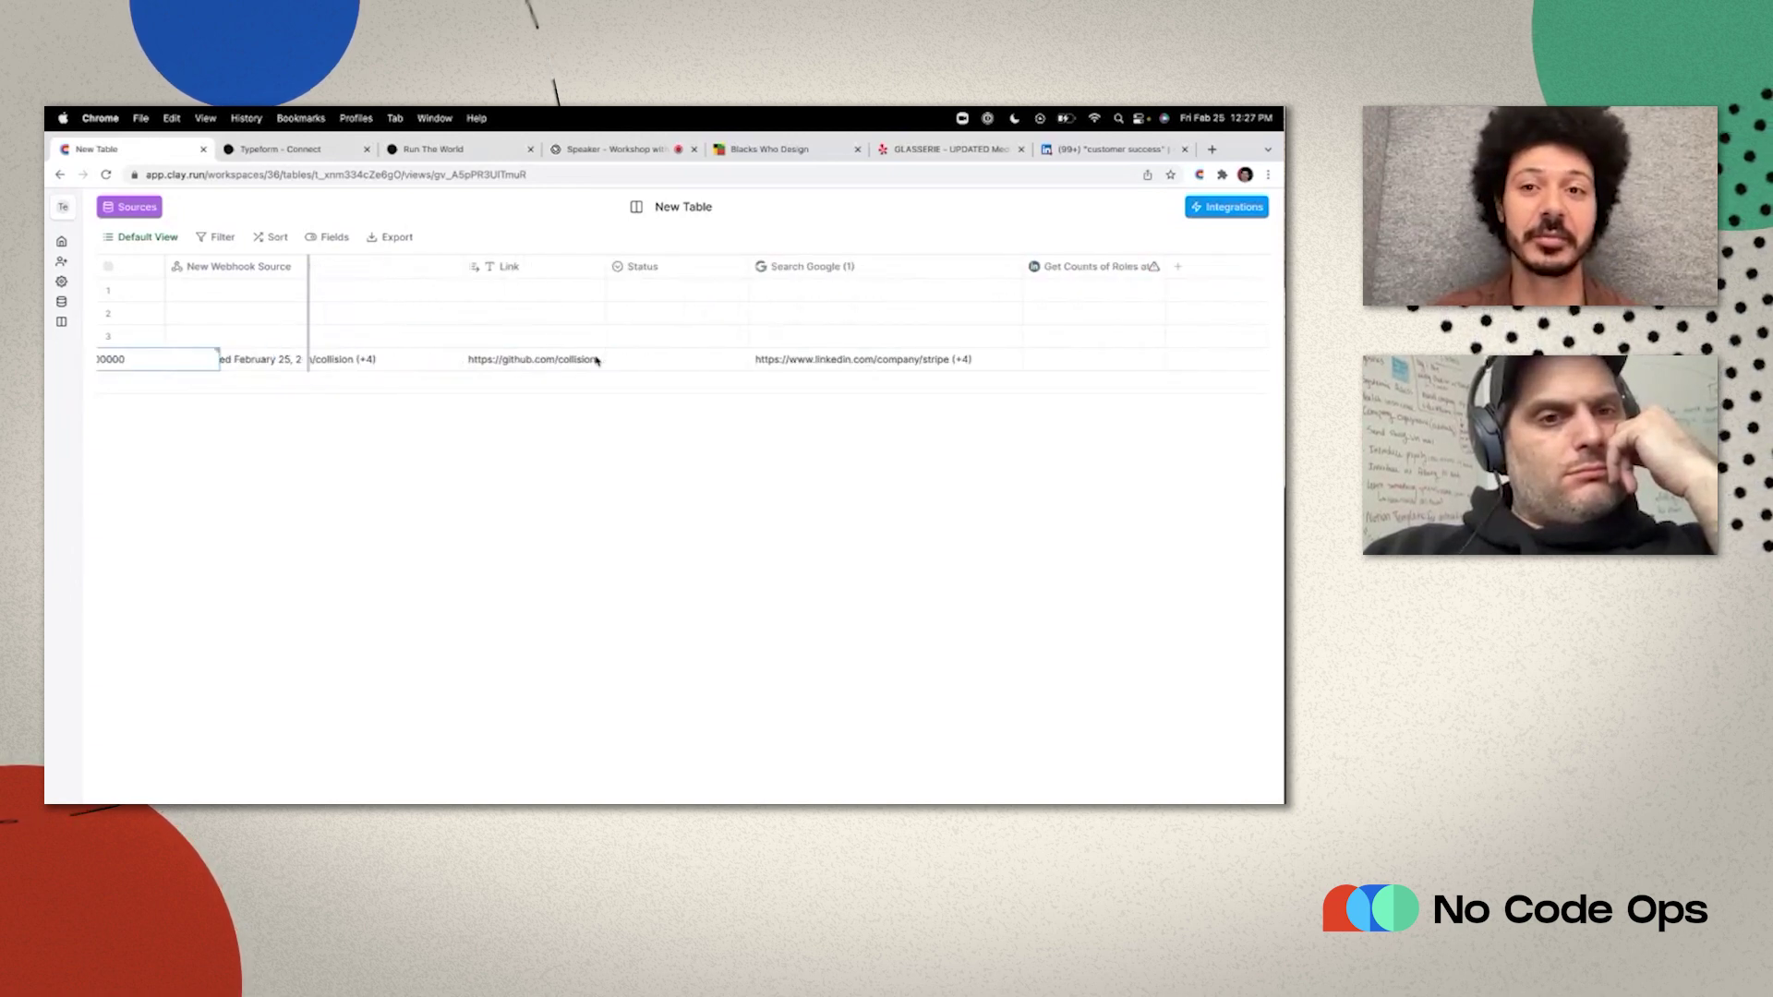
# Map Company Linkedin Profile to the first Search Google (1) result's link.
pyautogui.click(1090, 266)
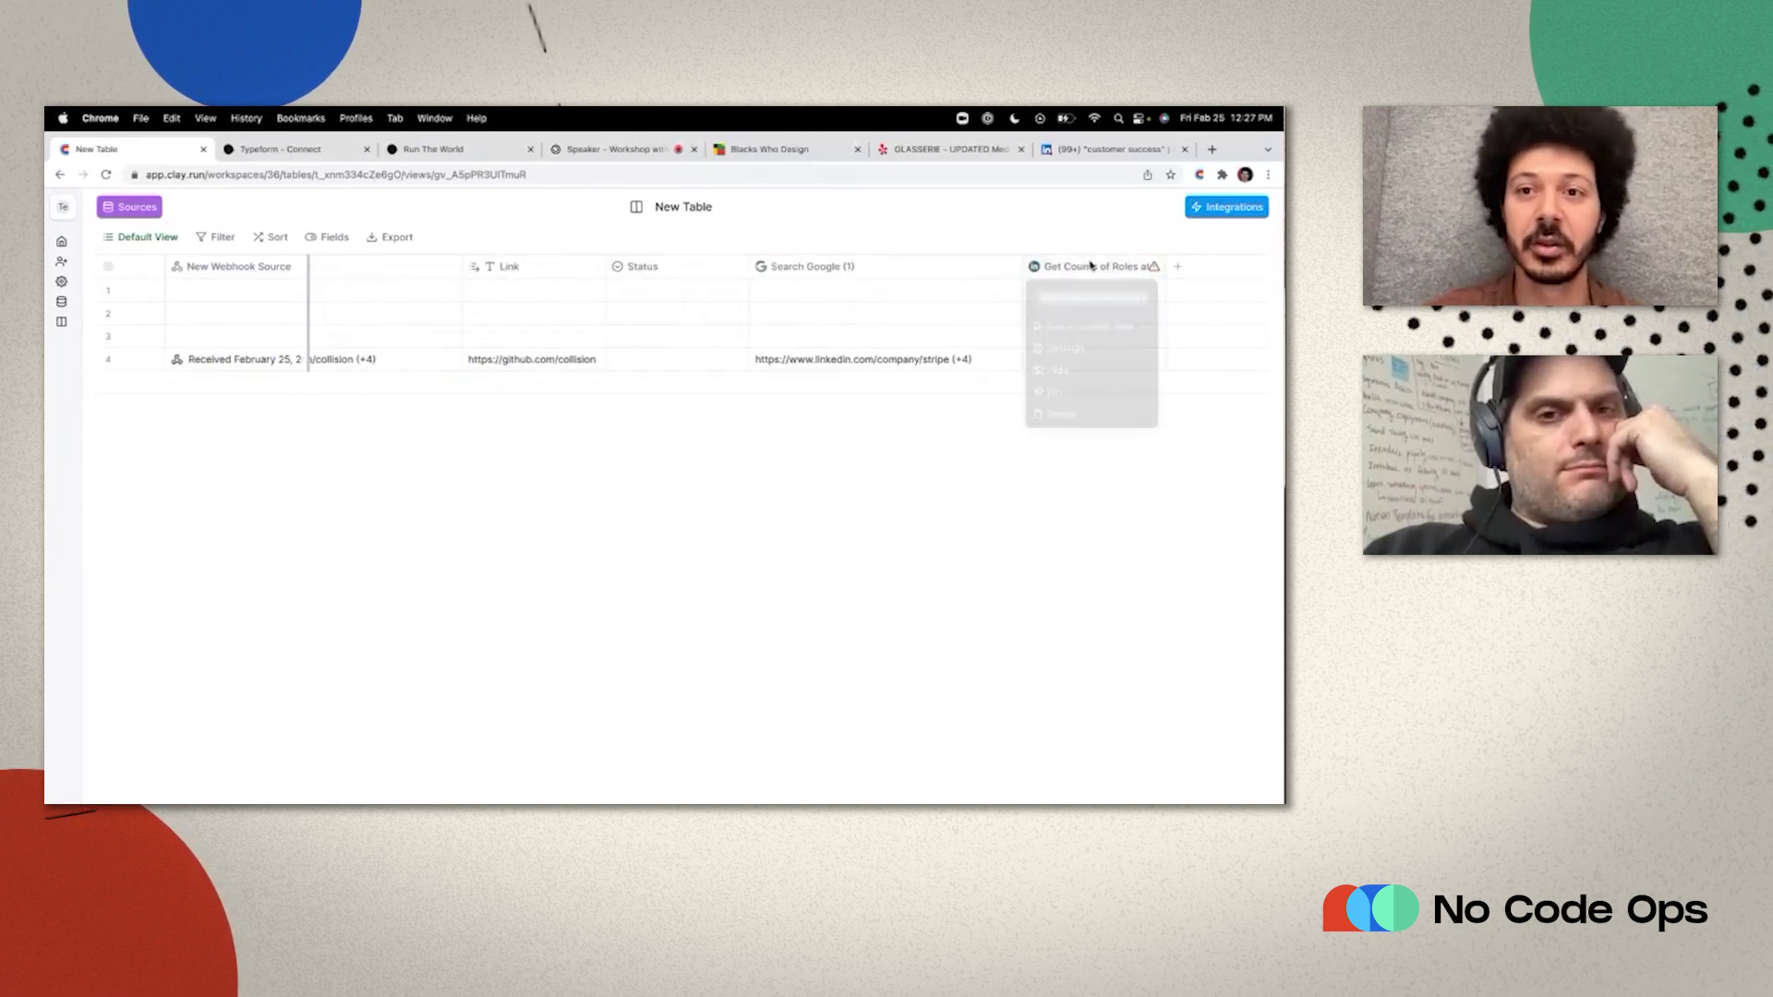
pyautogui.click(1066, 352)
pyautogui.hscroll(3, 856, 427)
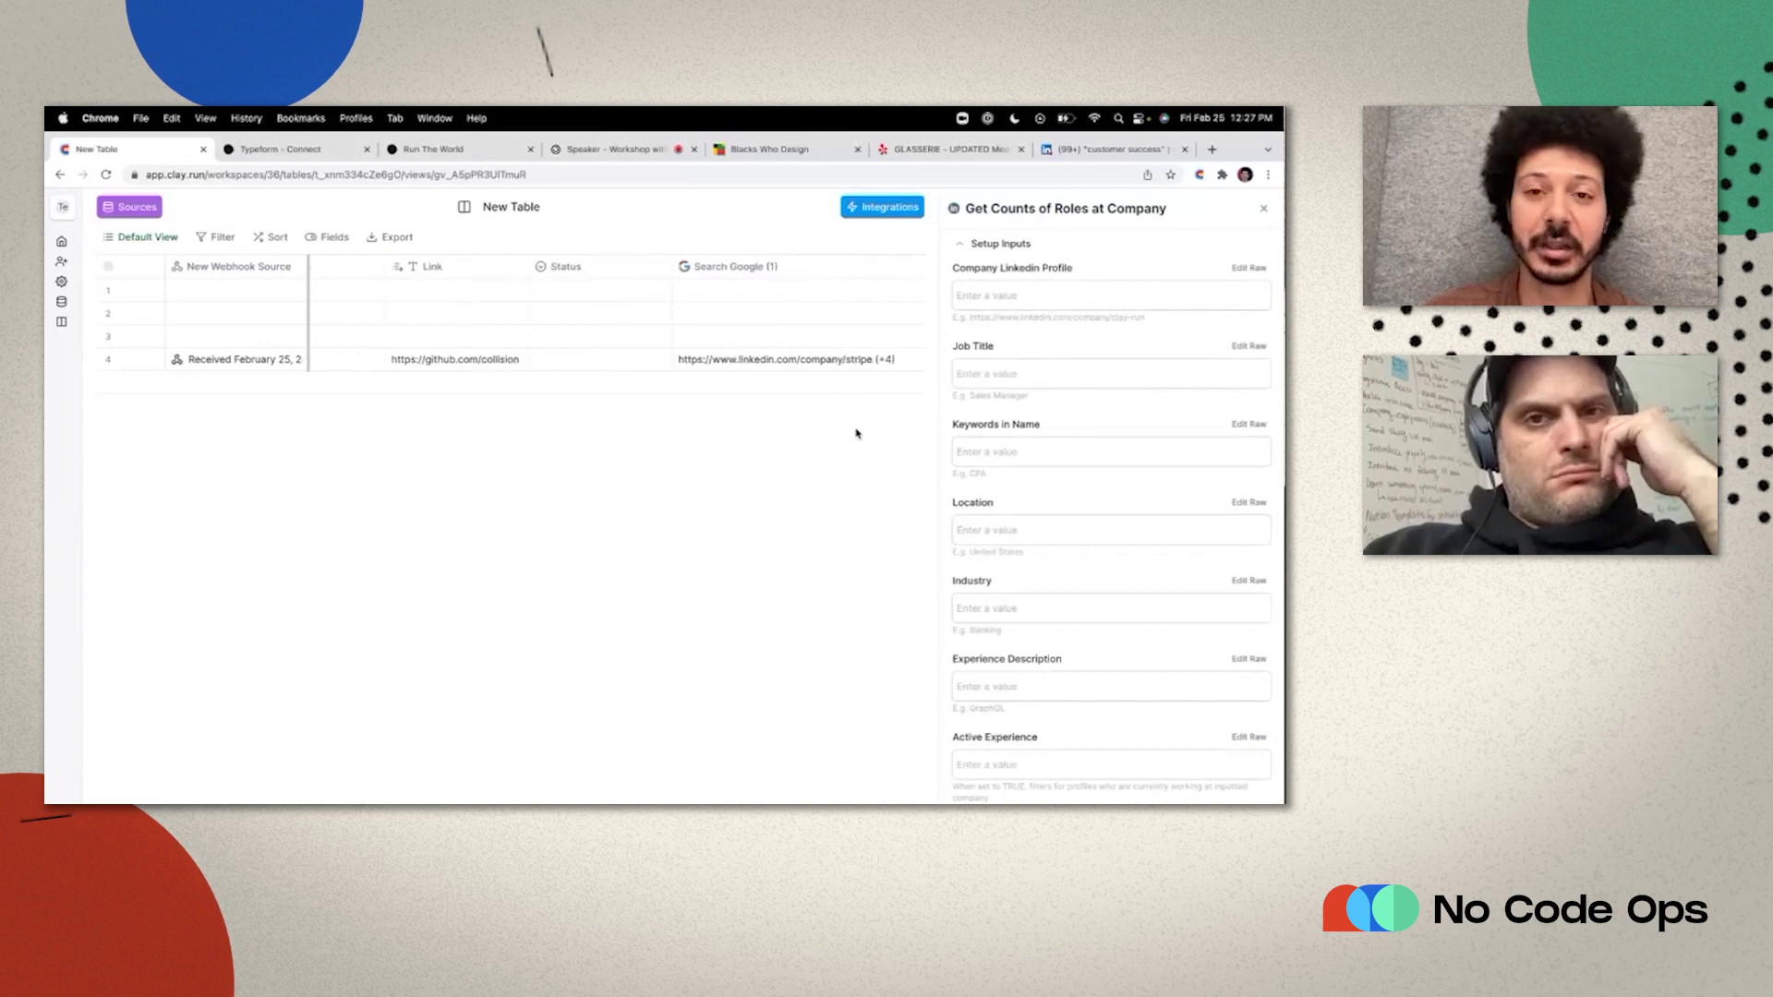
pyautogui.click(986, 297)
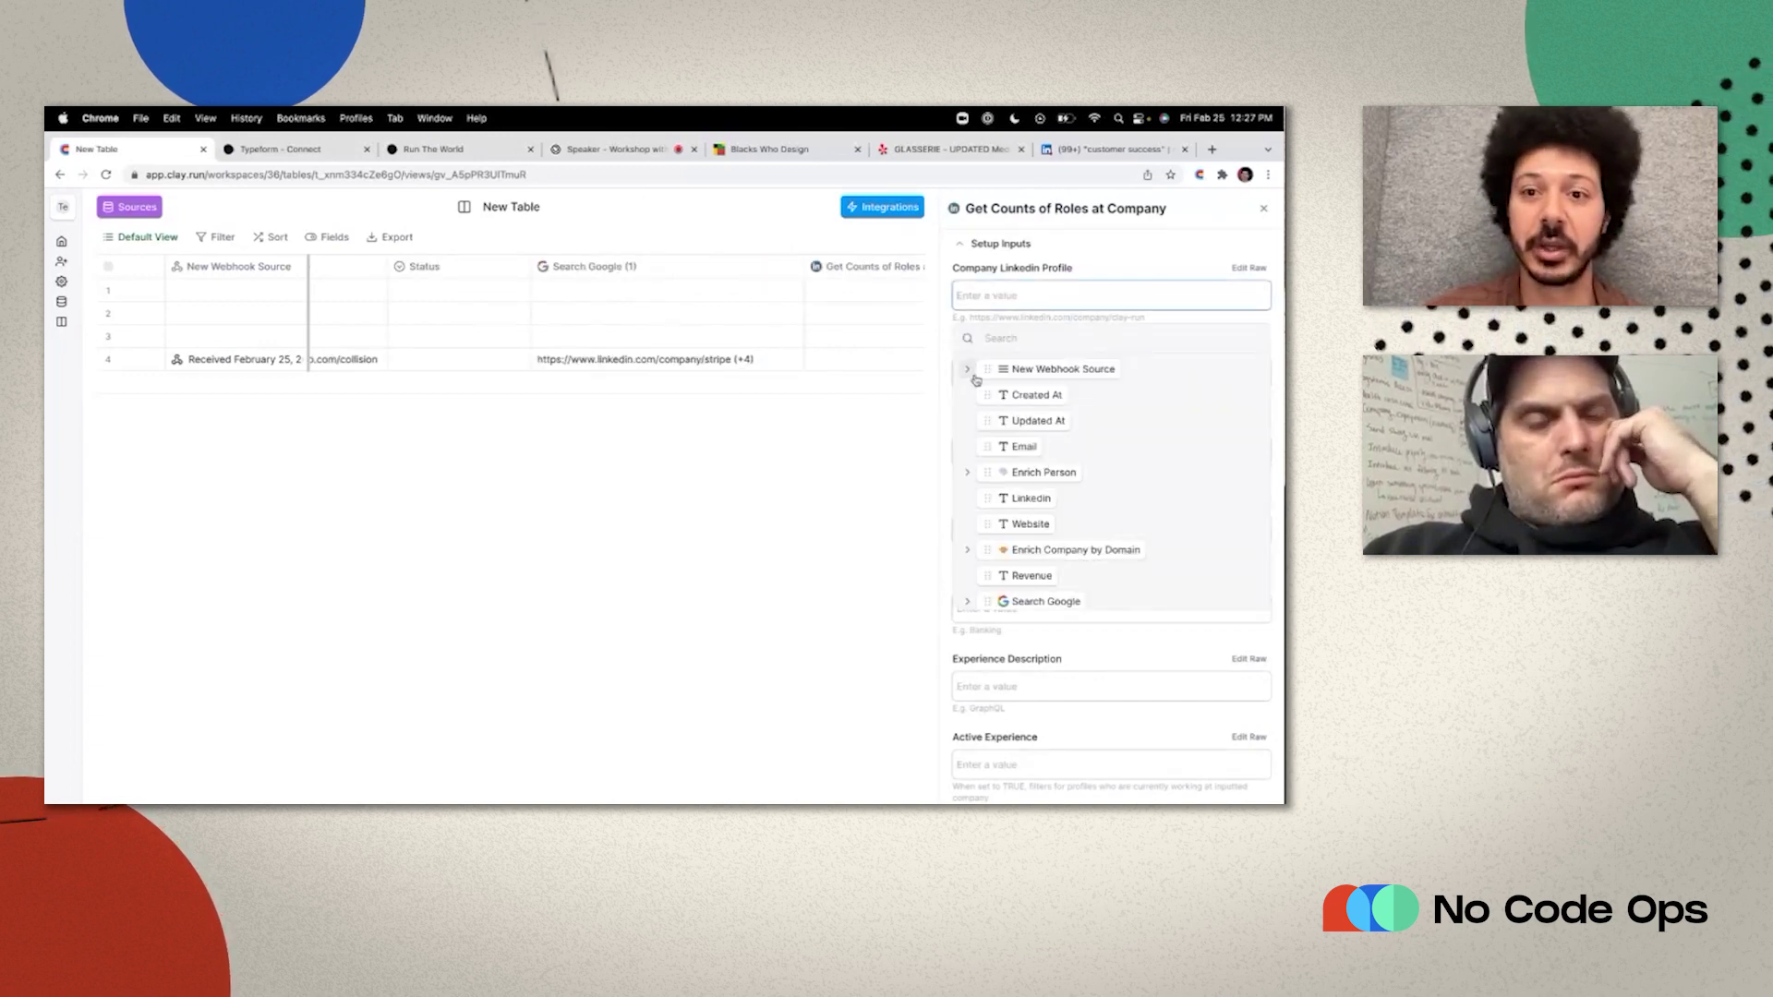
pyautogui.scroll(-3, 977, 564)
pyautogui.click(967, 594)
pyautogui.scroll(-2, 979, 573)
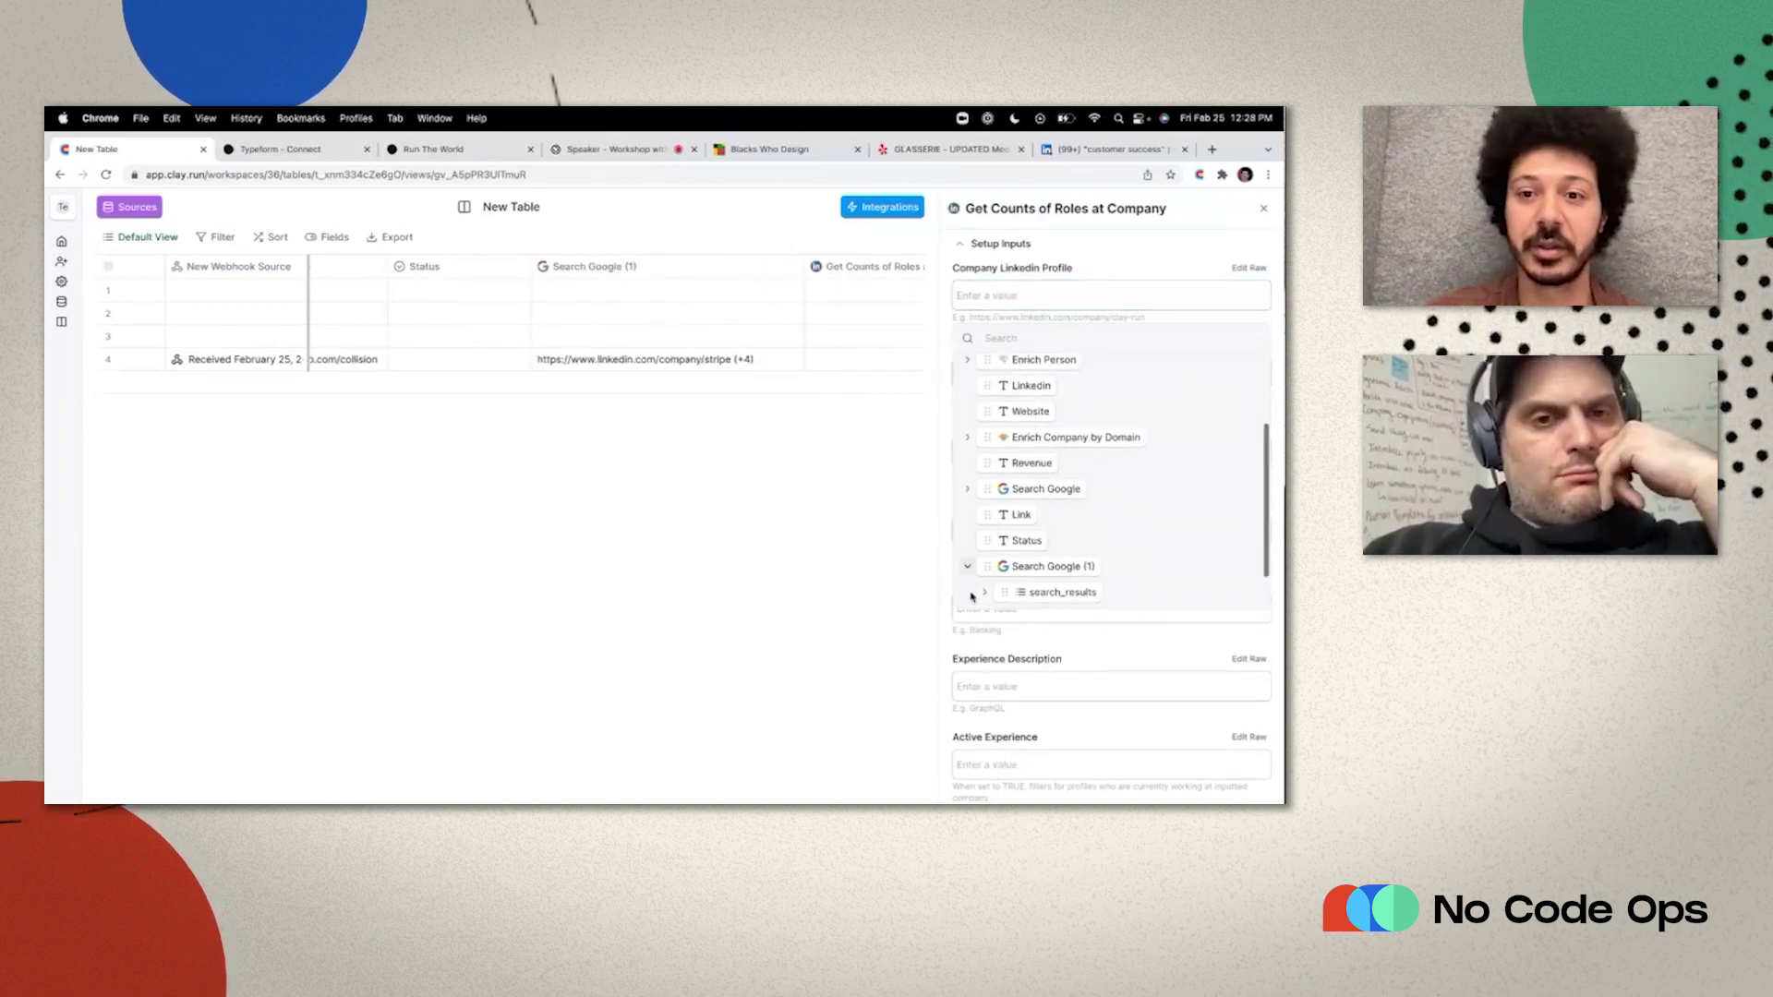
pyautogui.click(986, 543)
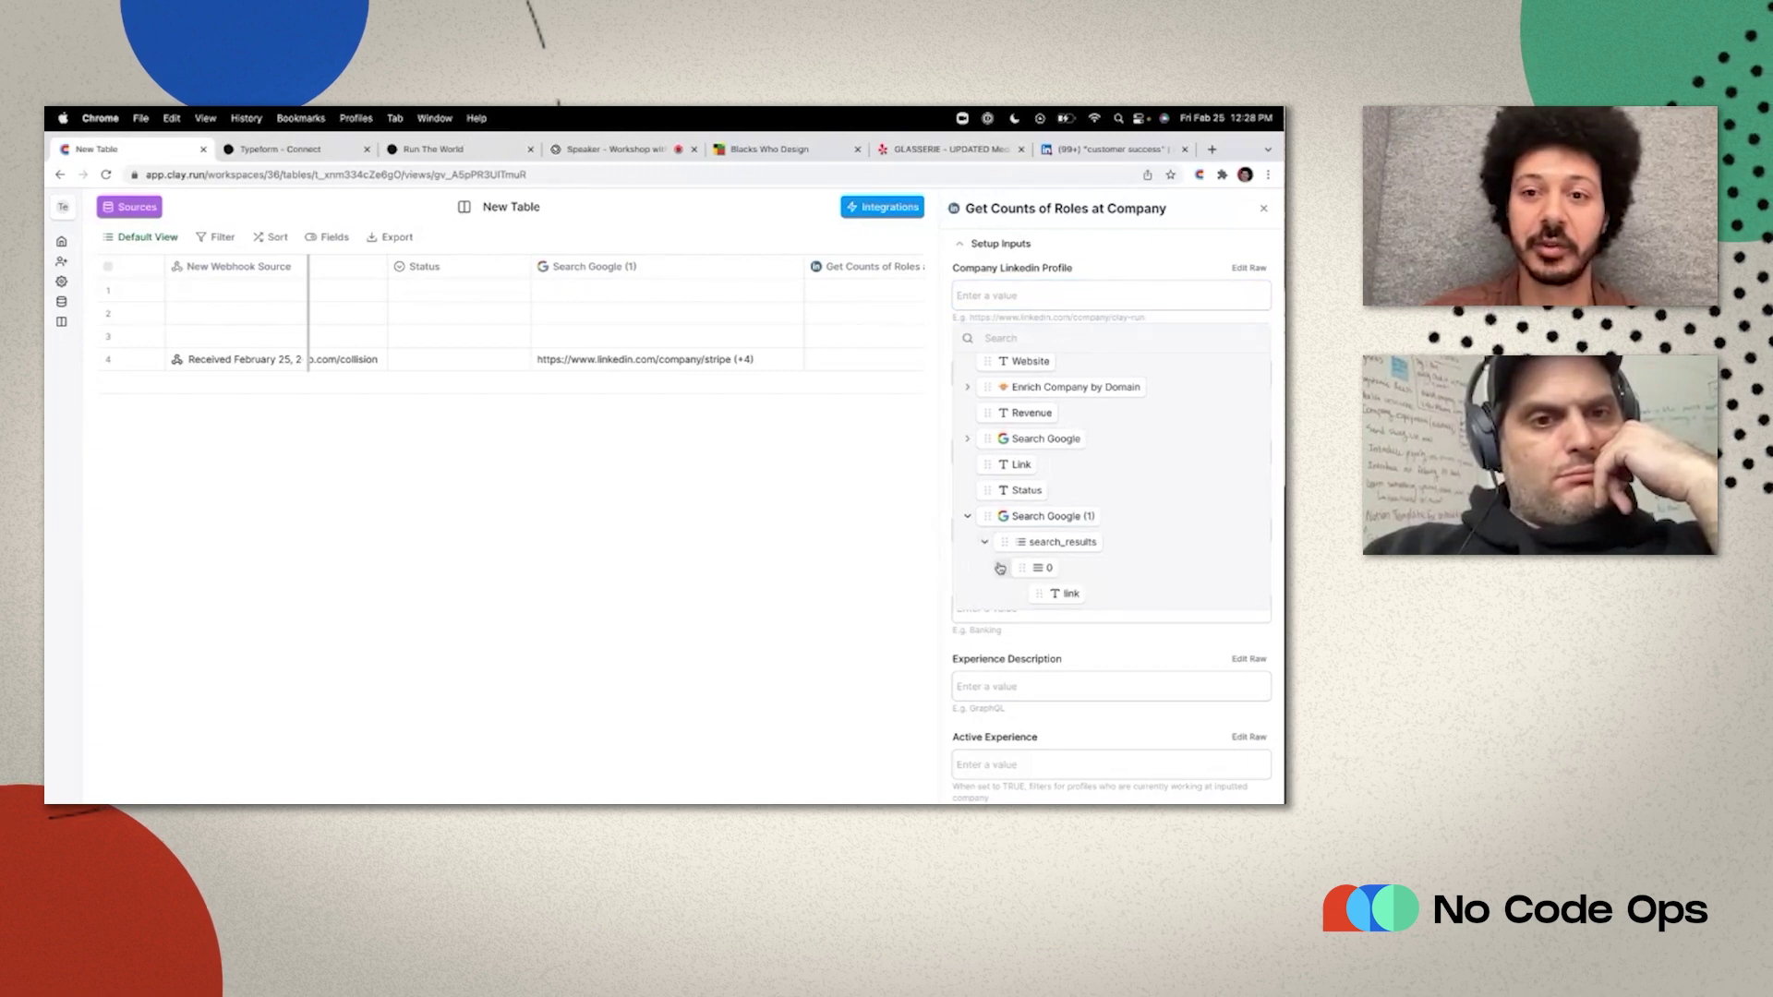
pyautogui.click(1002, 568)
pyautogui.scroll(-1, 1047, 517)
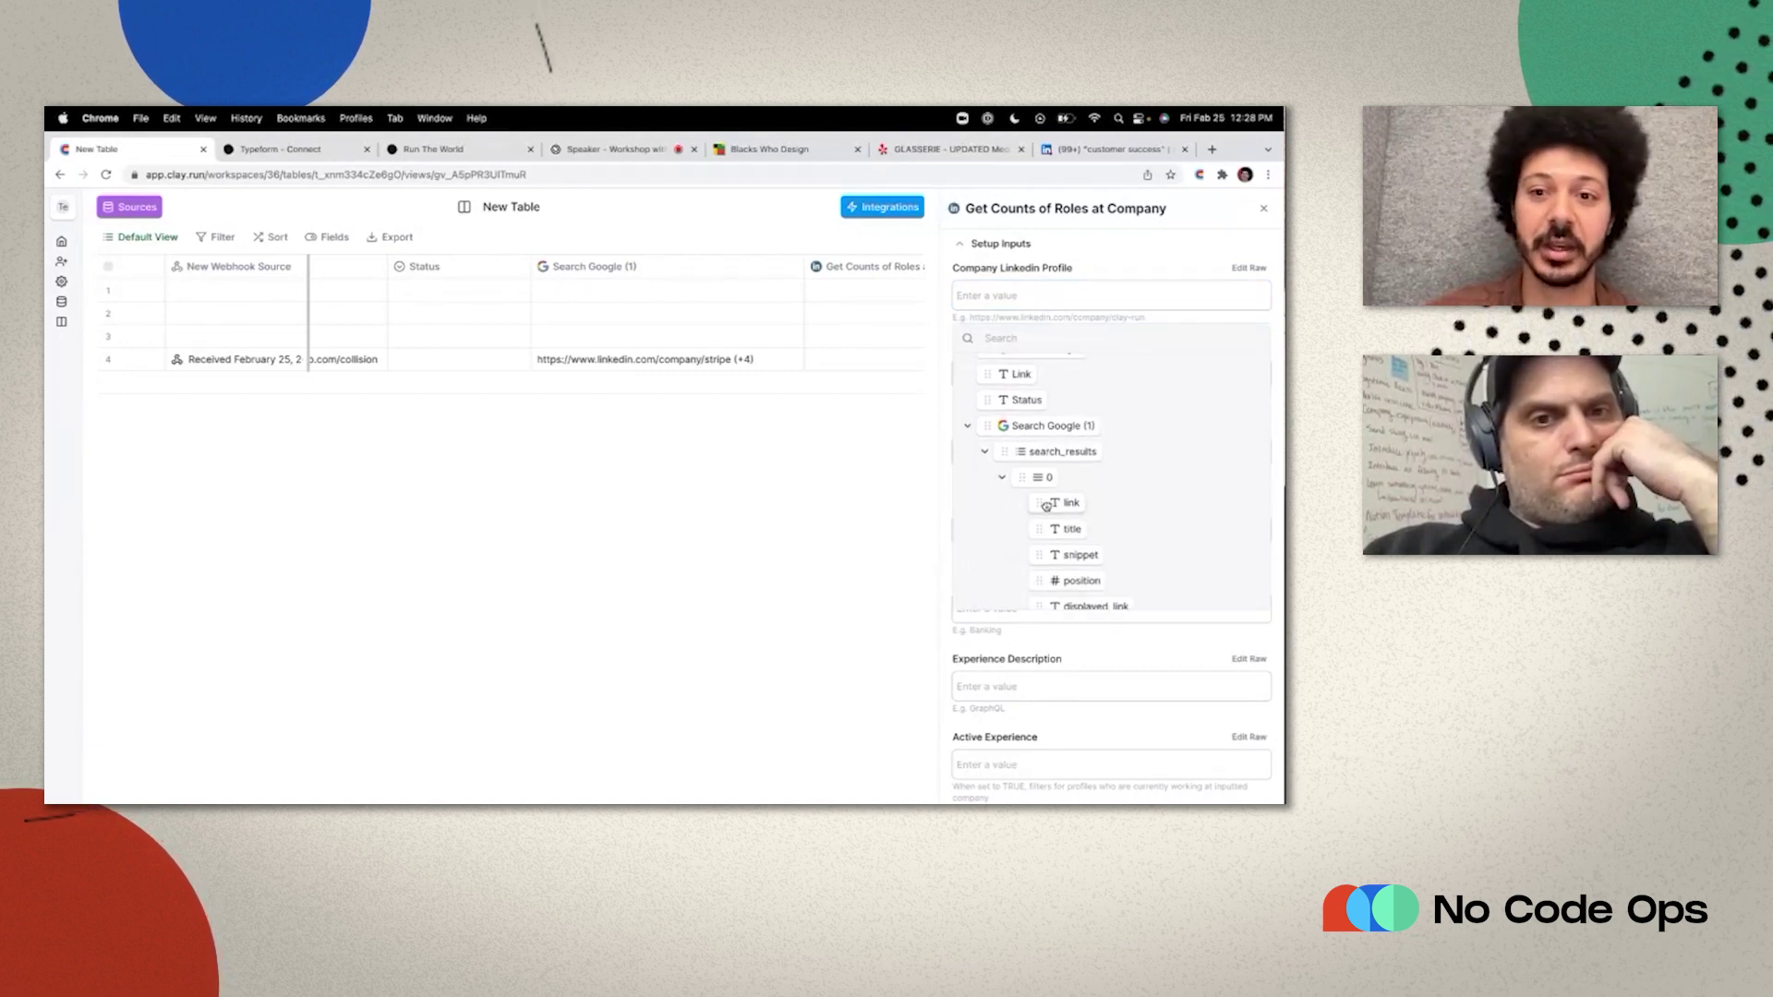
pyautogui.moveTo(1046, 505); pyautogui.dragTo(1002, 296)
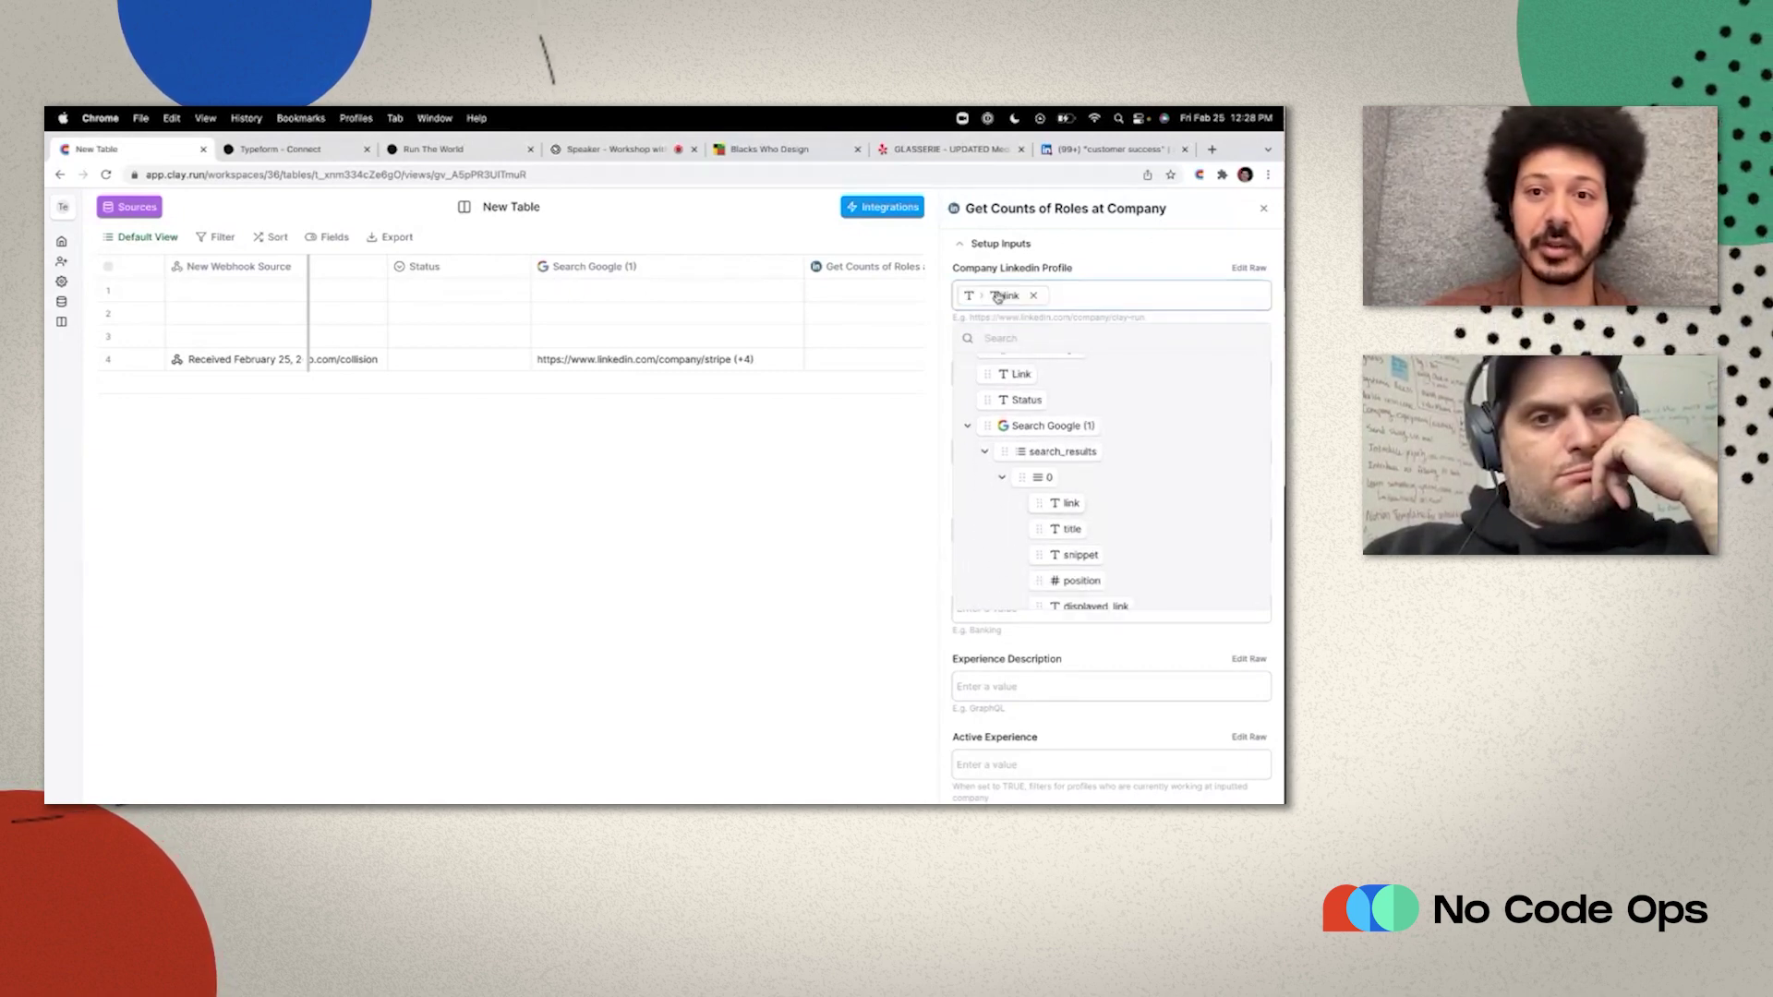
pyautogui.click(946, 320)
# Set Job Title to 'sales' and Active Experience to 'true', then save the settings.
pyautogui.click(989, 375)
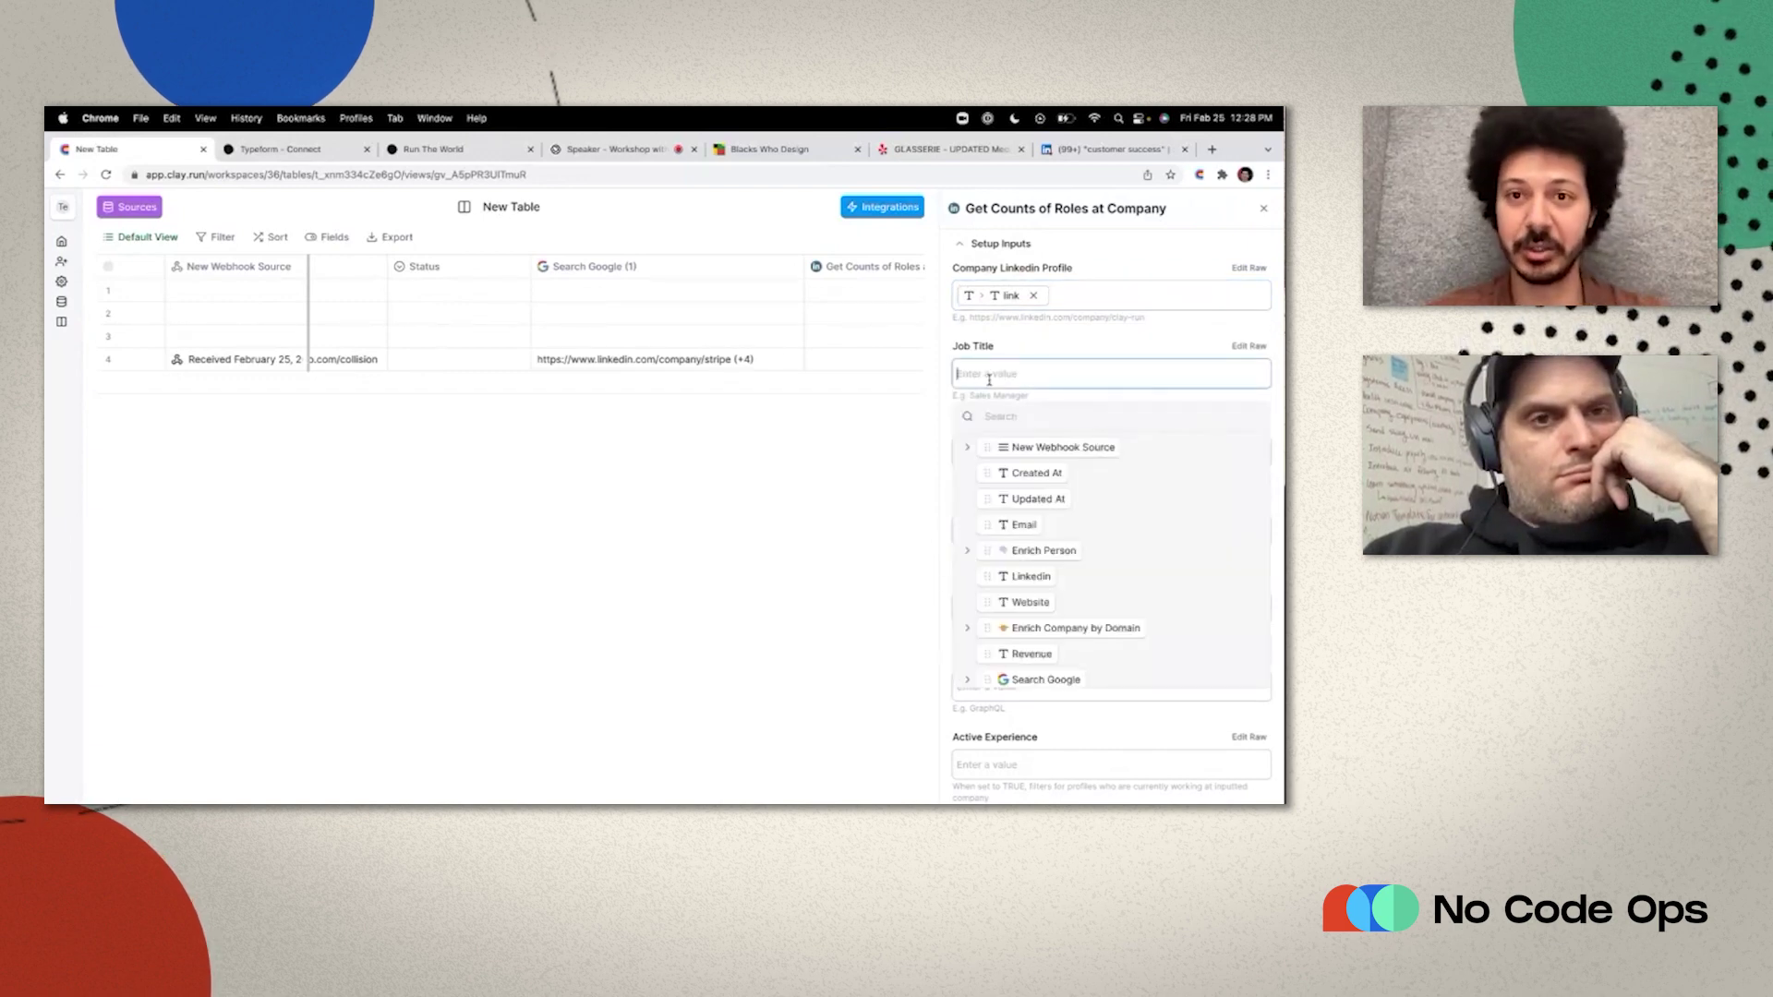
pyautogui.write('sales')
pyautogui.click(949, 341)
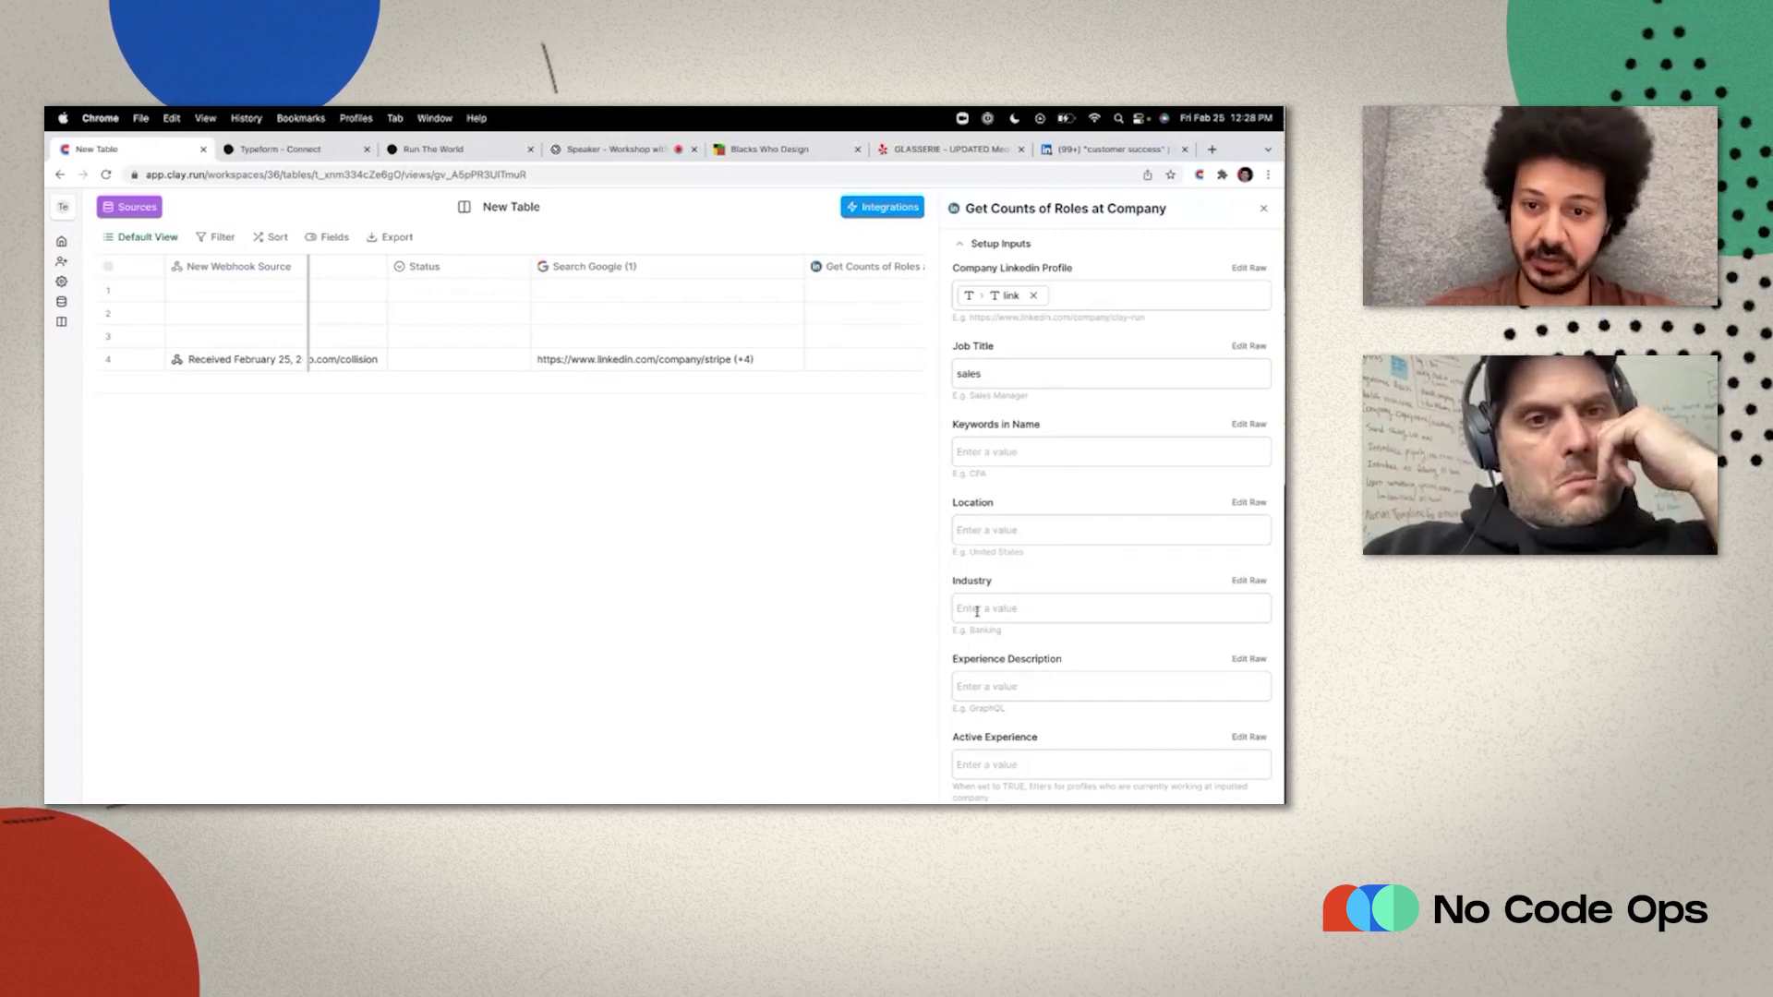
pyautogui.scroll(-3, 976, 612)
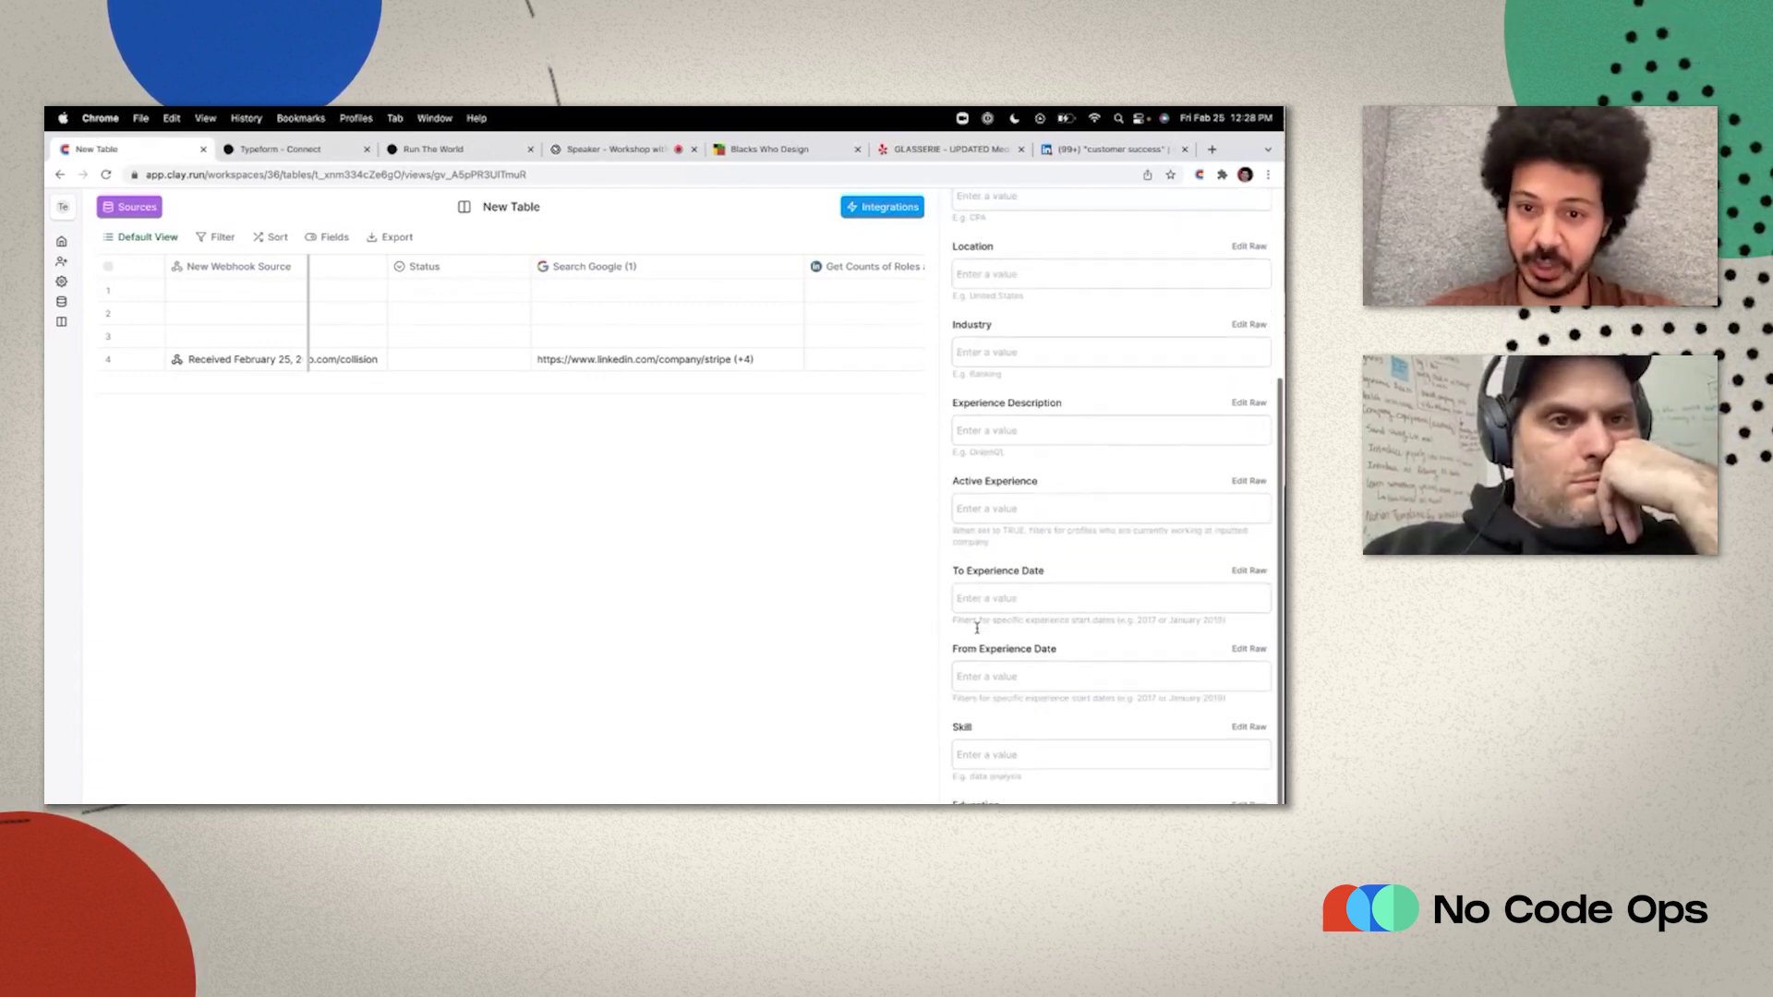
pyautogui.click(975, 510)
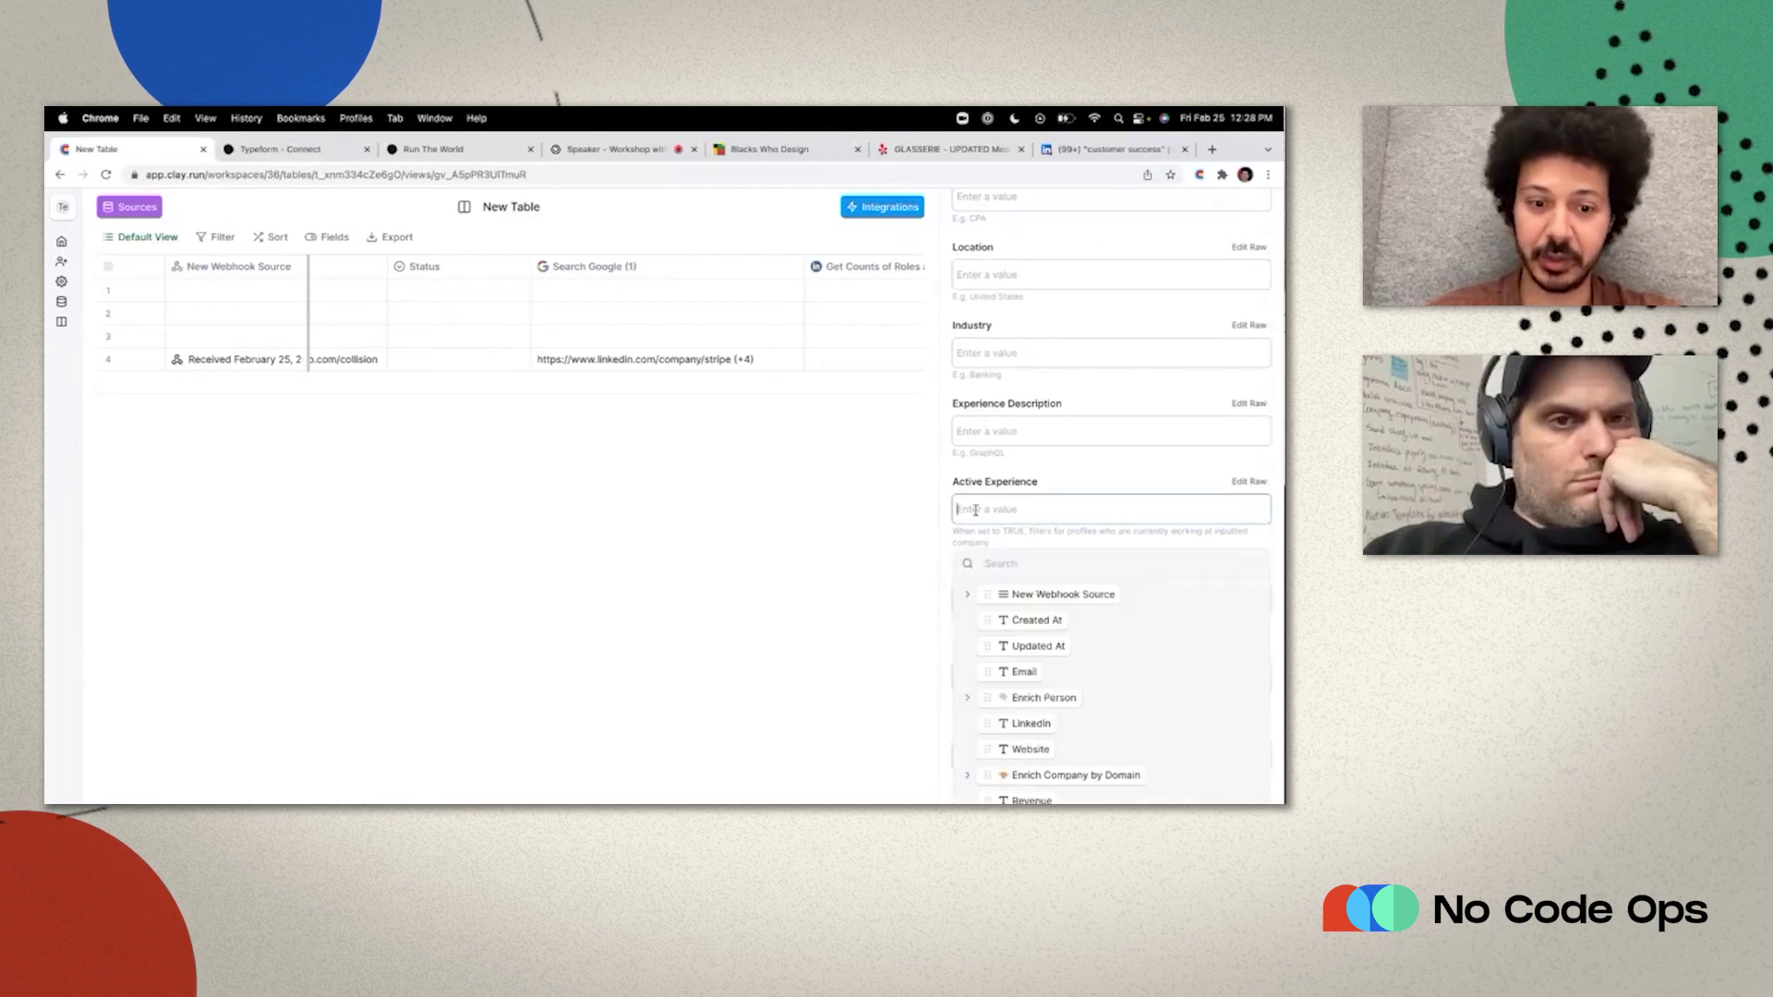
pyautogui.write('true')
pyautogui.click(951, 479)
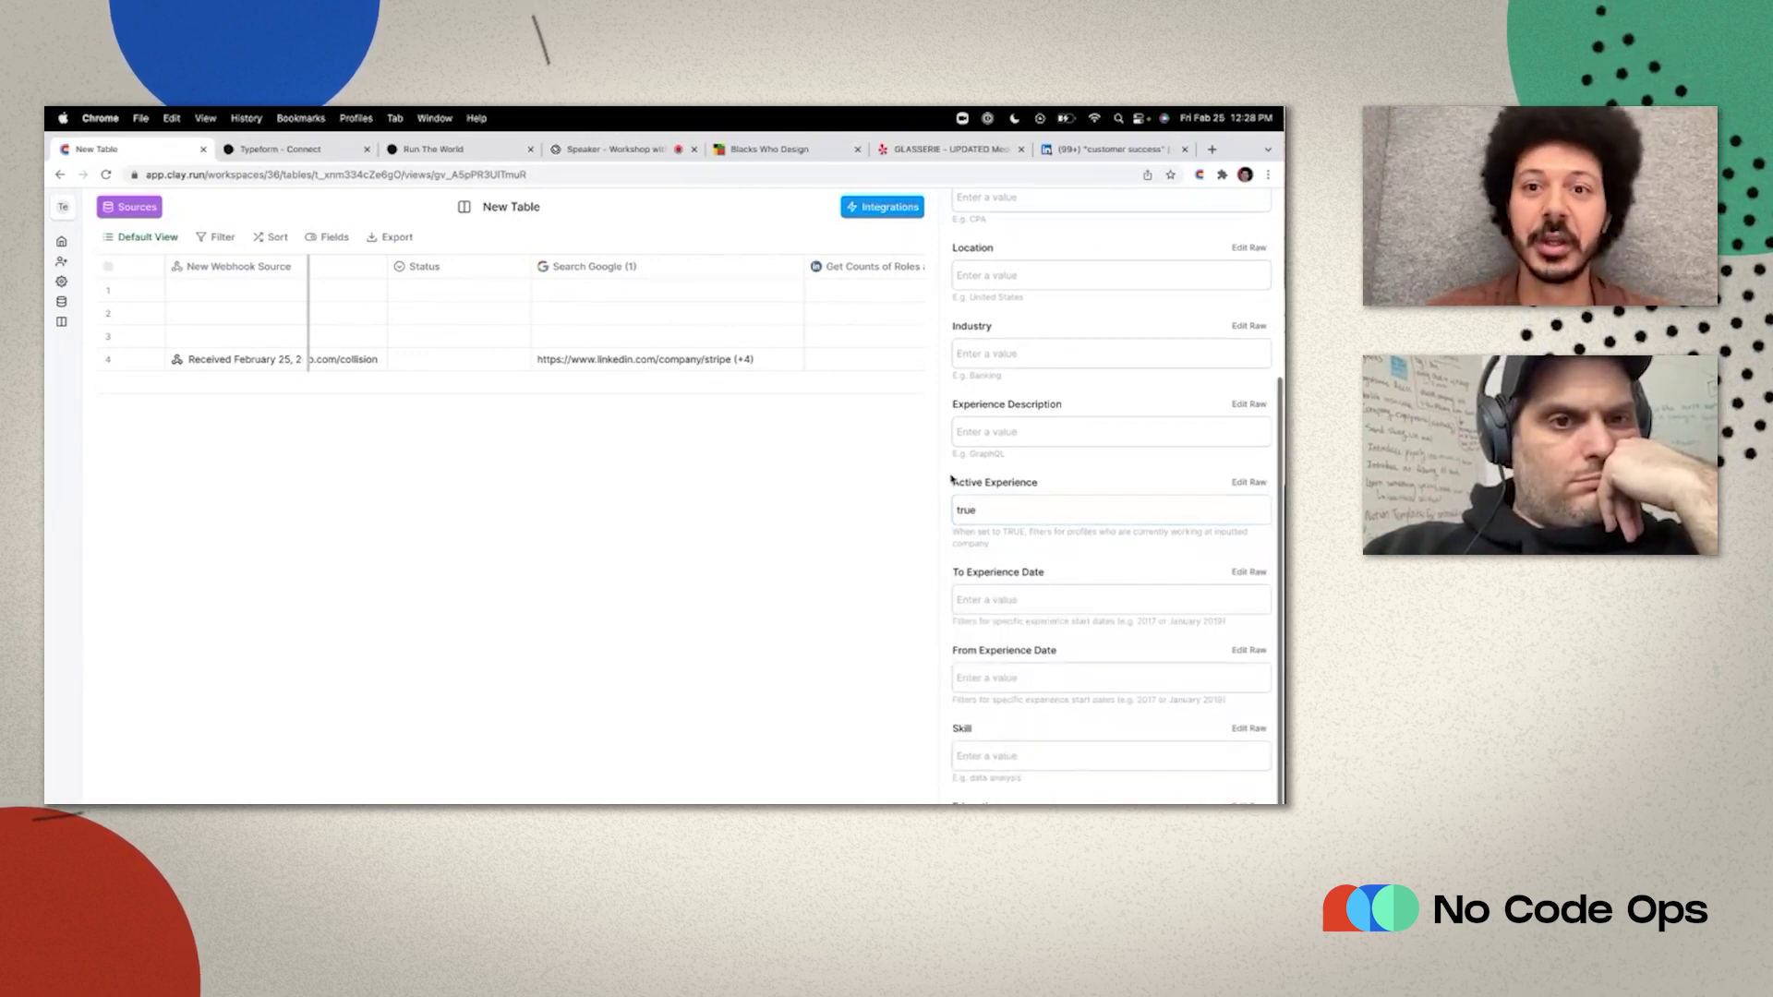
pyautogui.scroll(3, 951, 478)
pyautogui.scroll(-3, 951, 478)
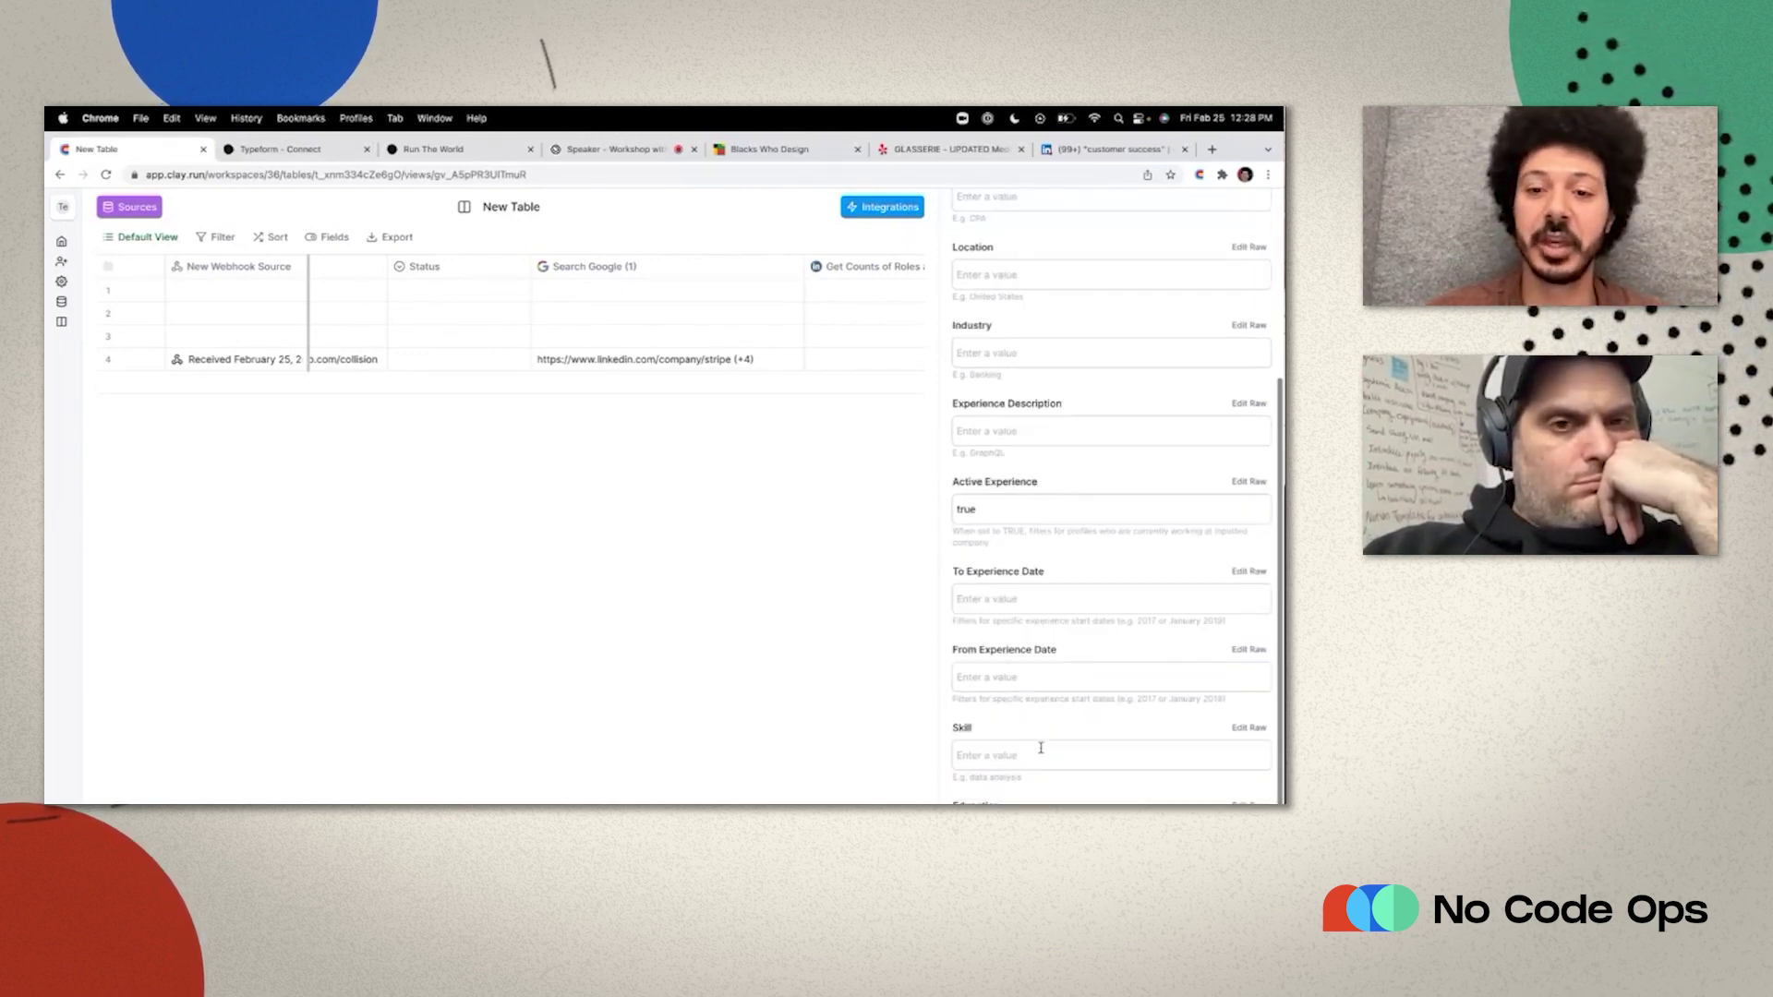
pyautogui.click(917, 698)
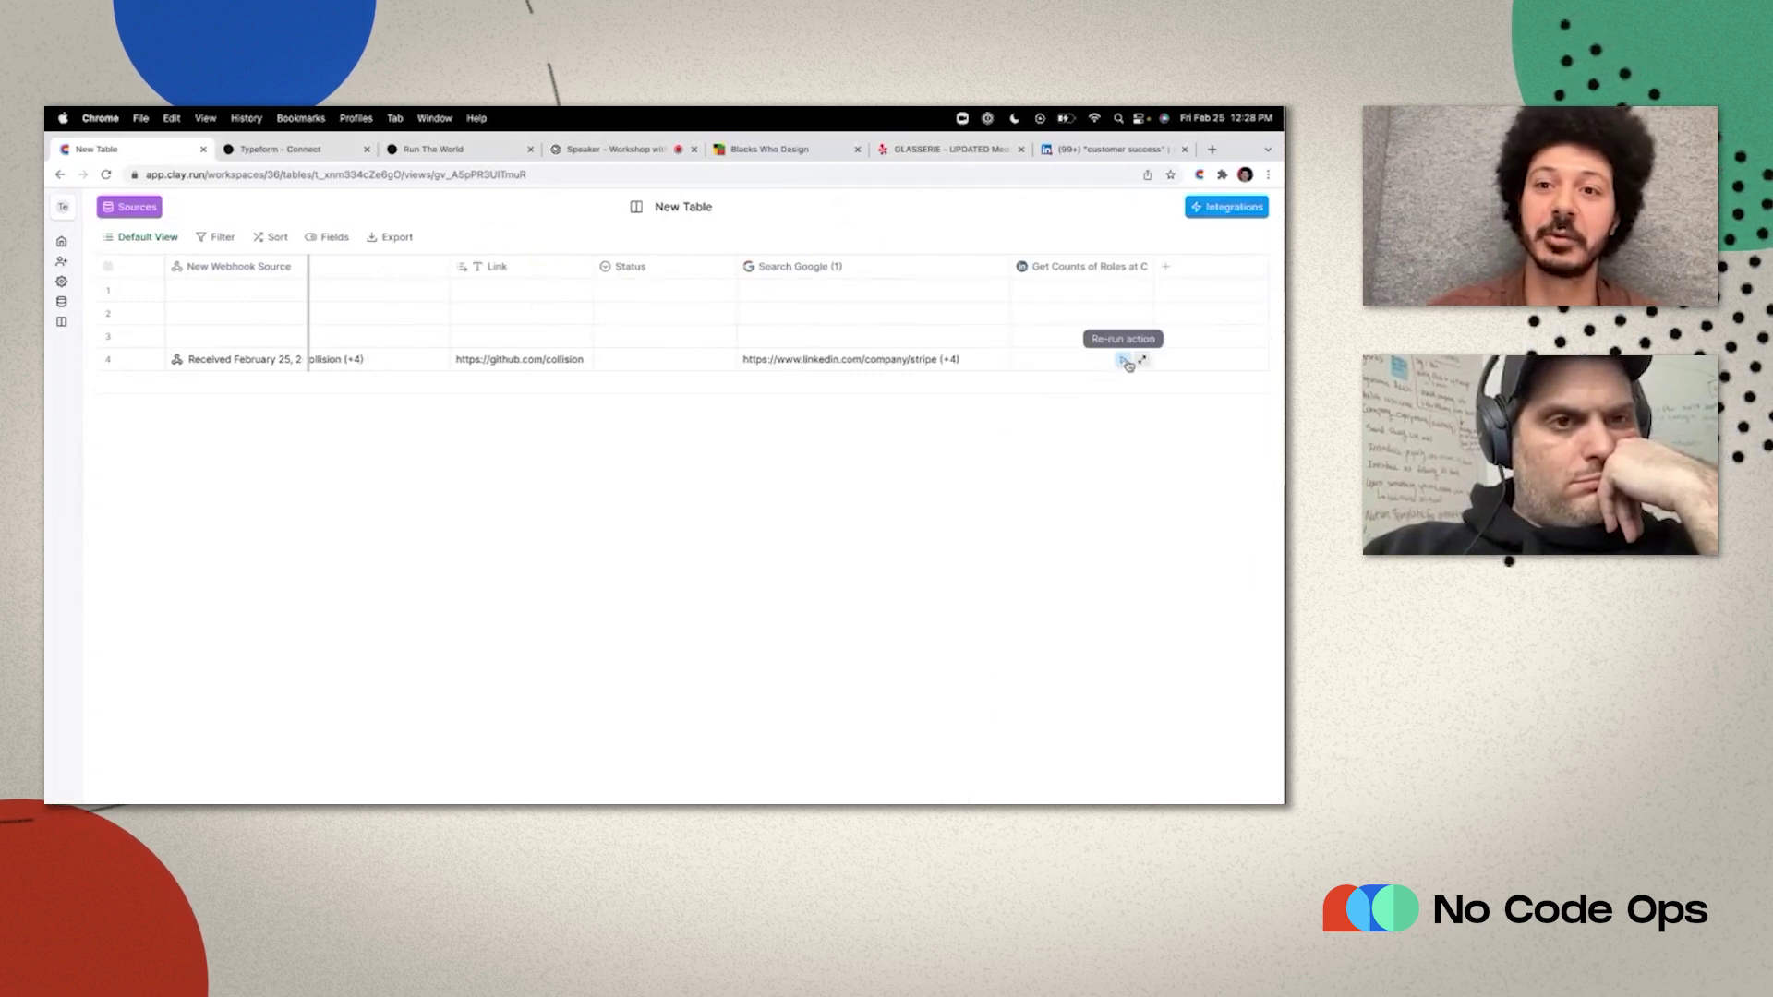
# Re-run row 4's role count (301 Employees Found) and move Status to the far right.
pyautogui.click(1125, 362)
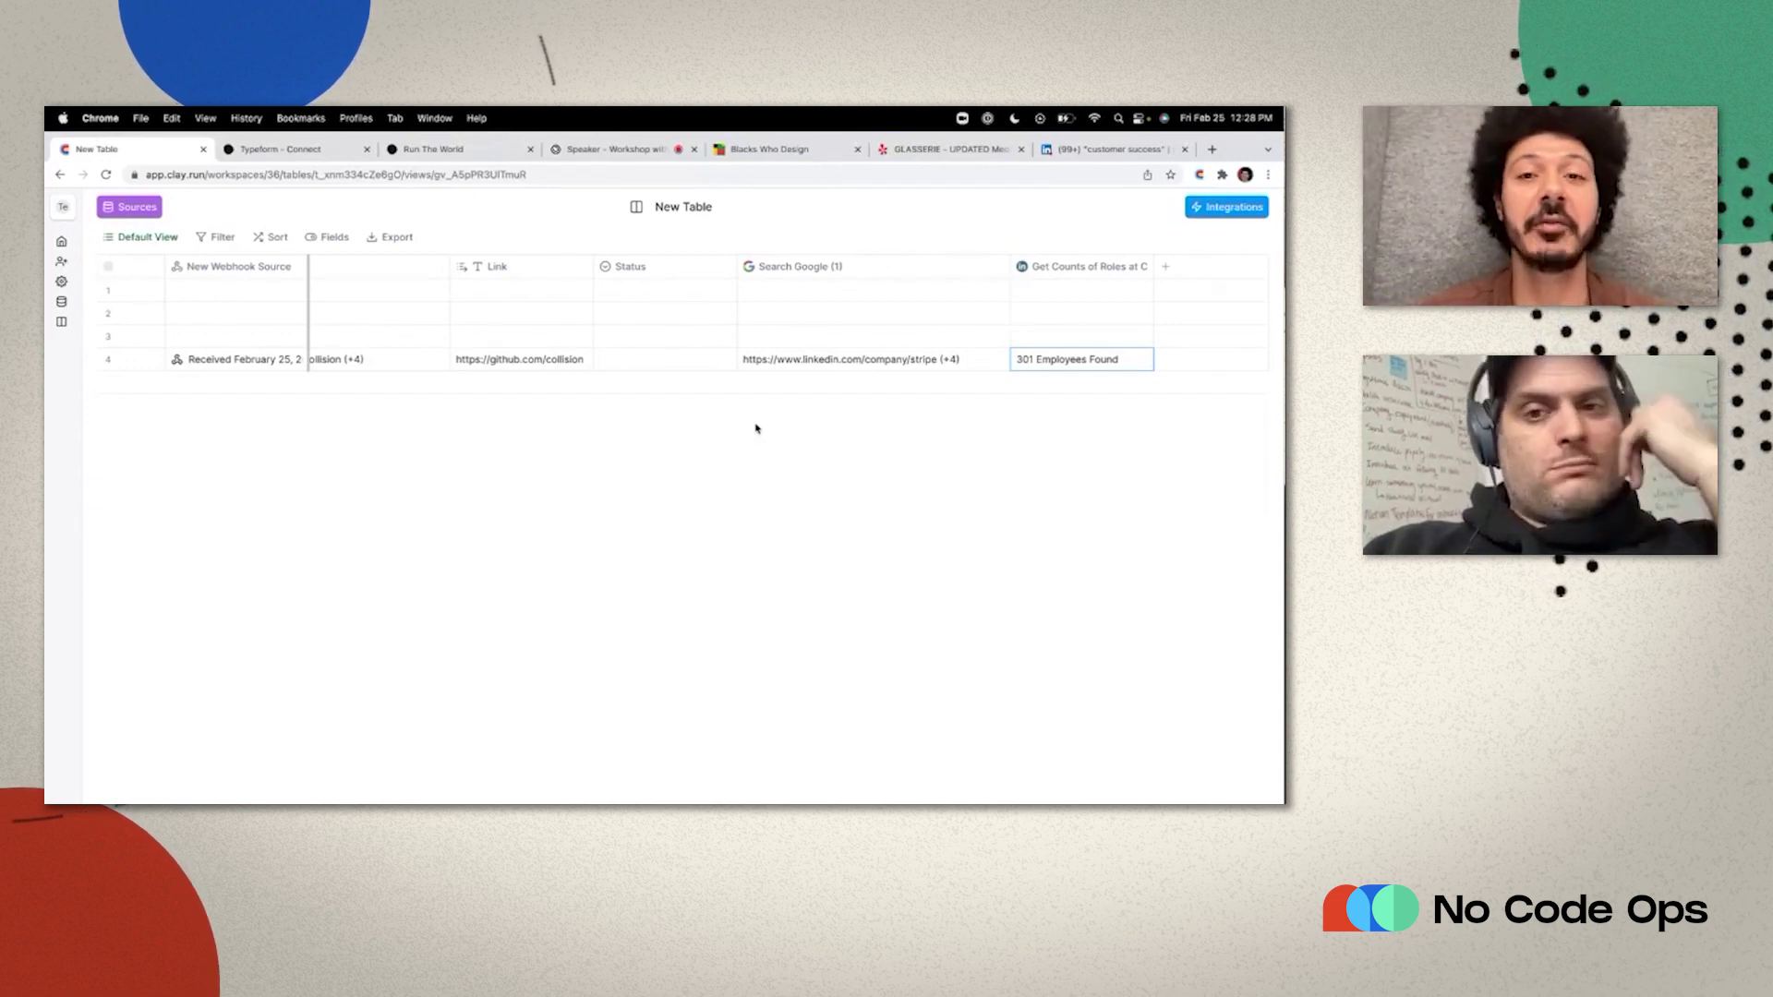
pyautogui.hscroll(-5, 592, 327)
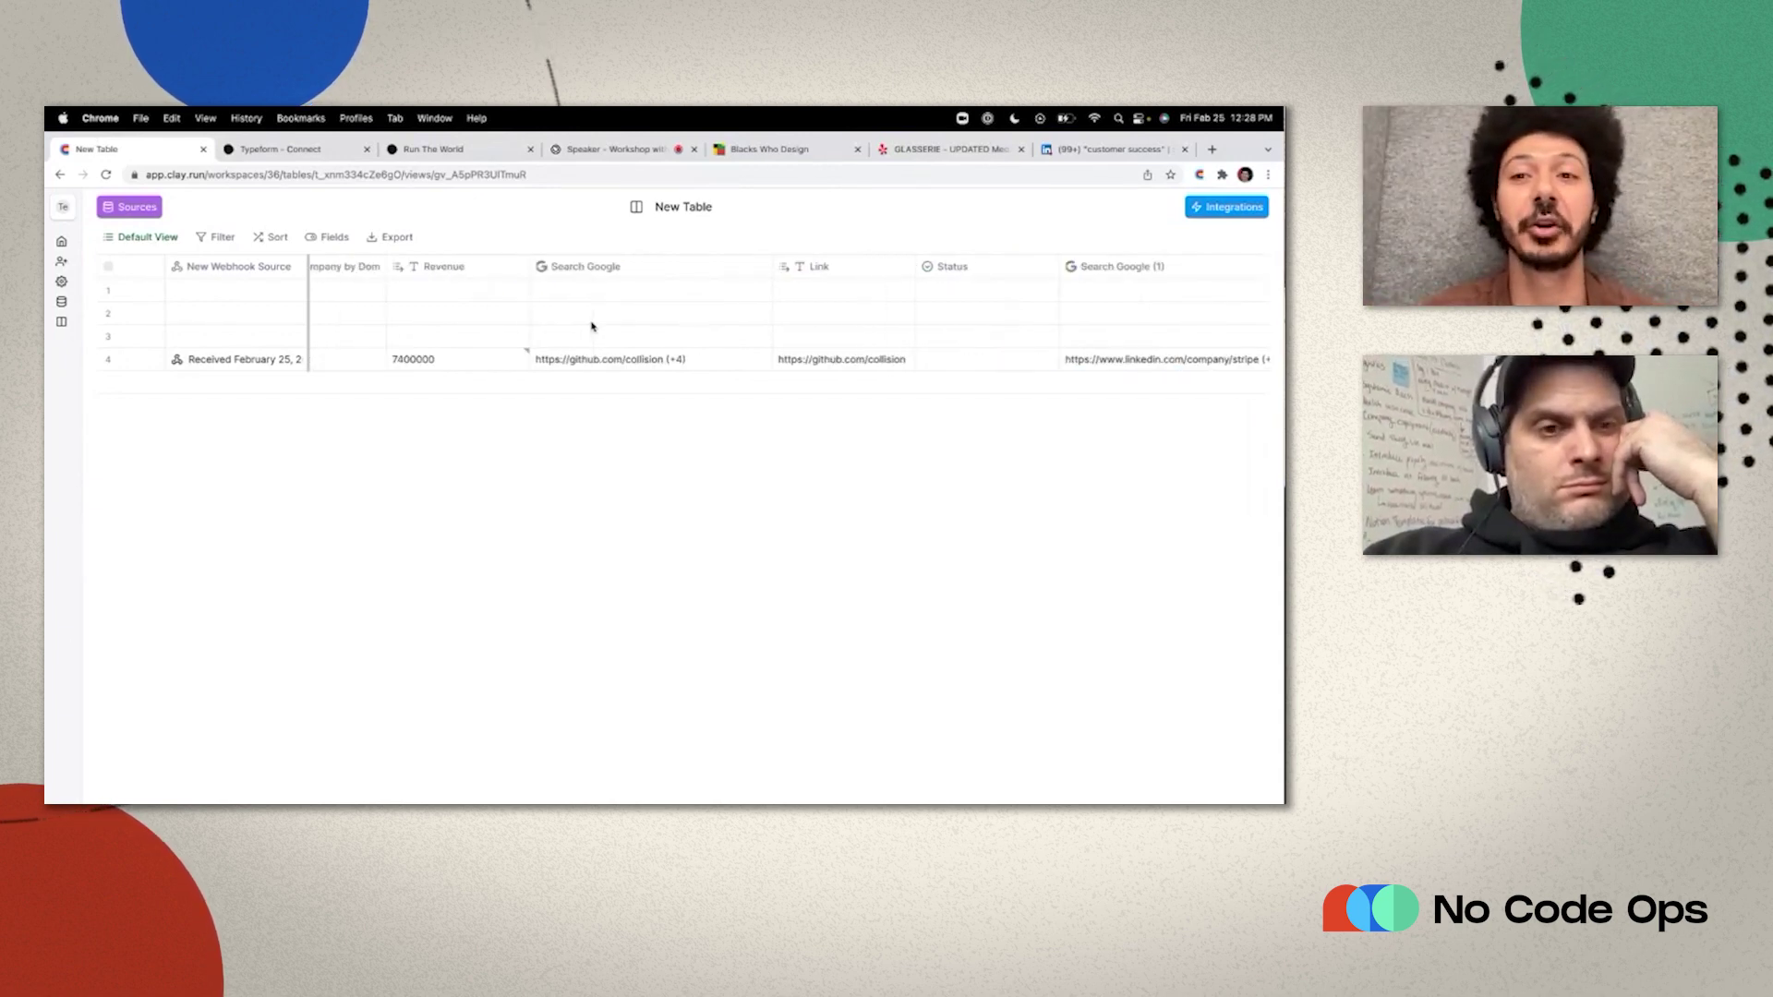
pyautogui.hscroll(5, 592, 326)
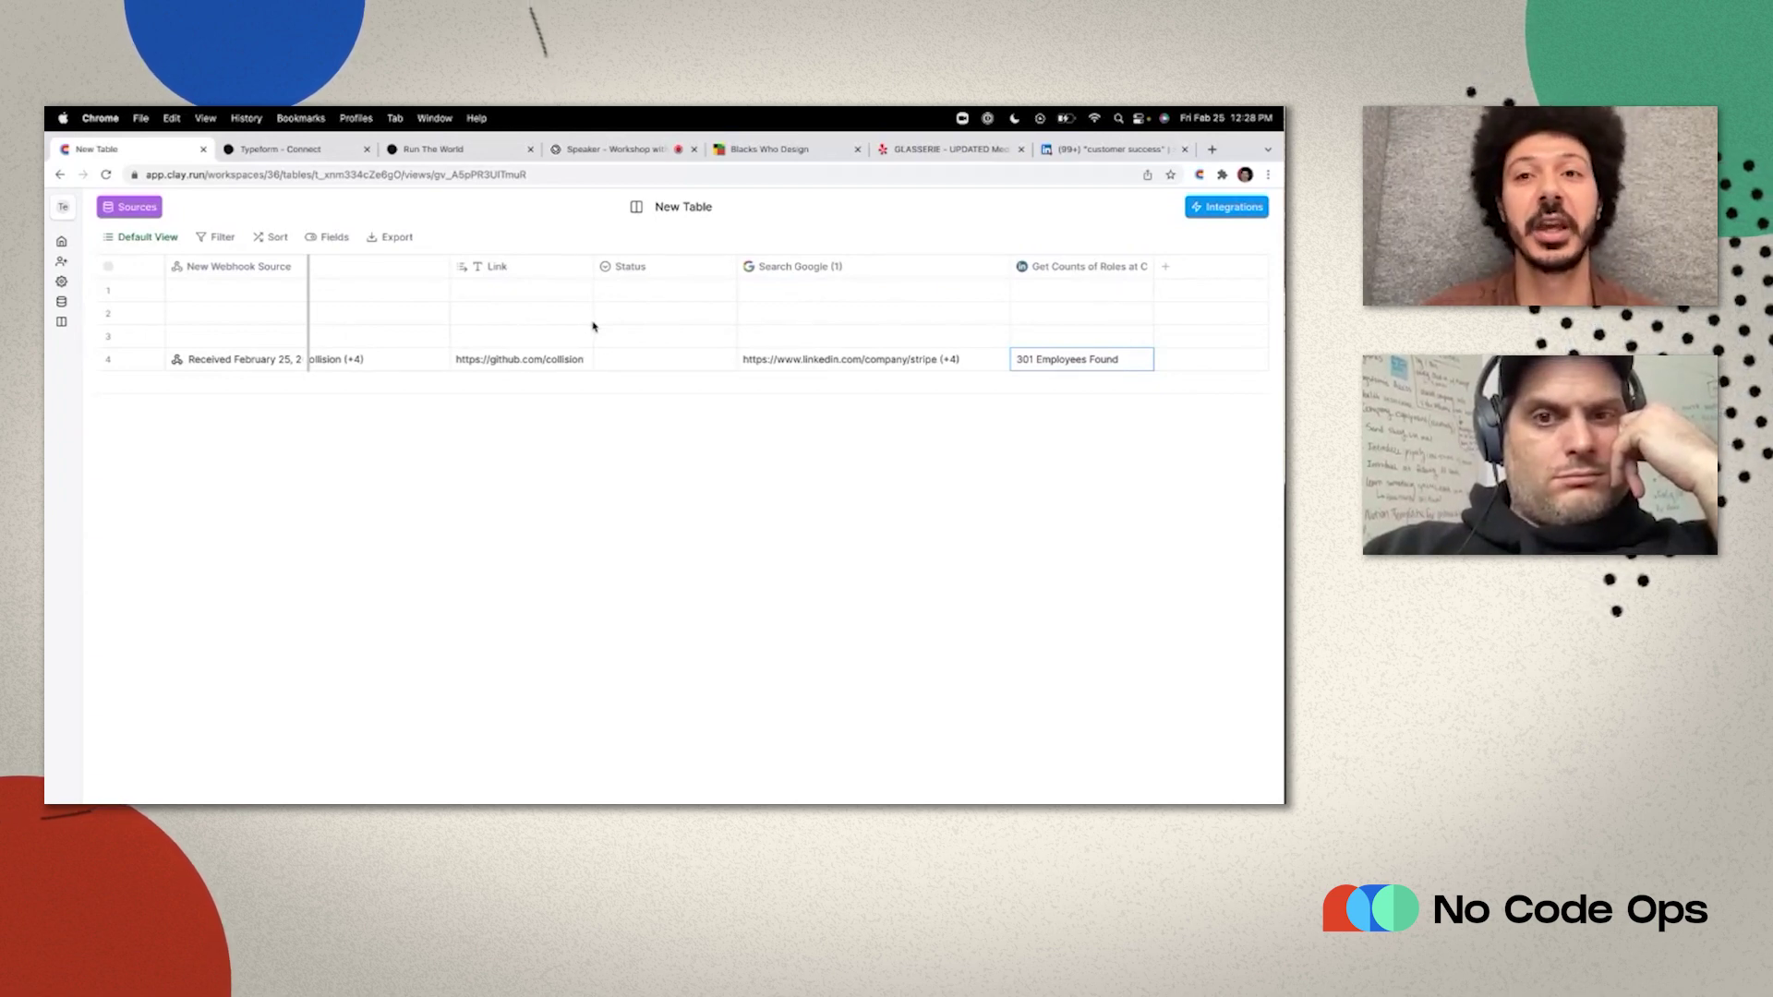
pyautogui.hscroll(-6, 593, 328)
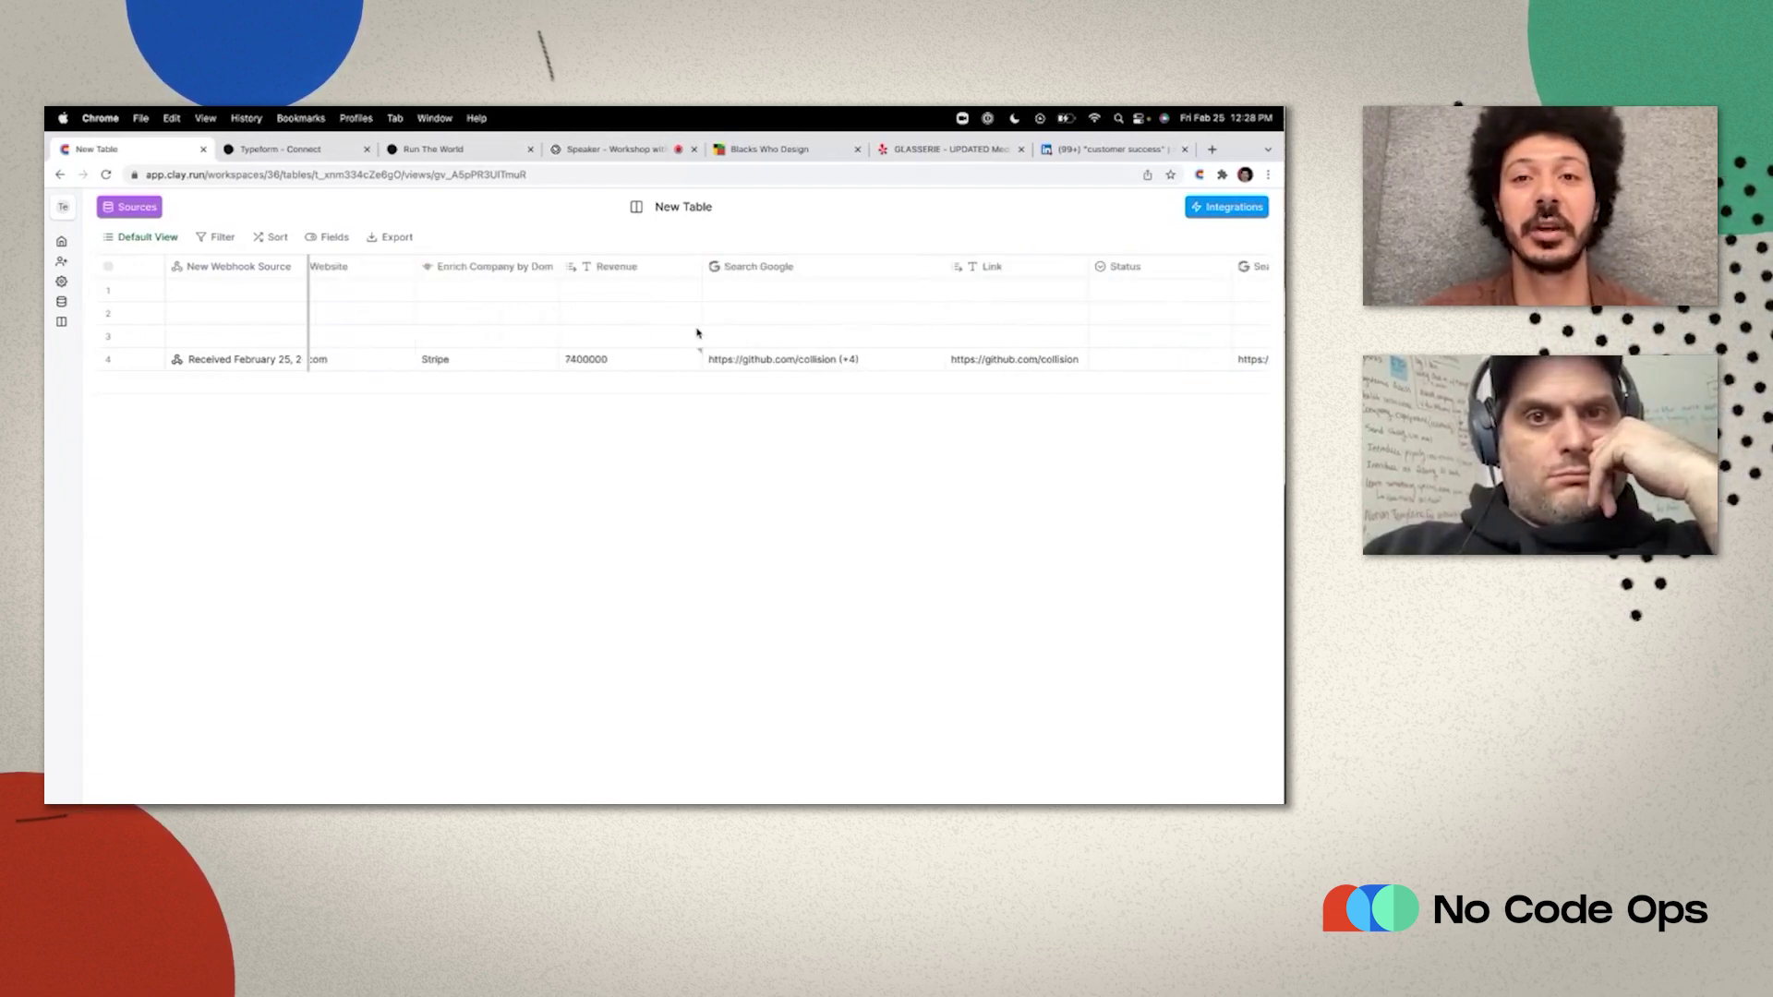
pyautogui.hscroll(5, 697, 332)
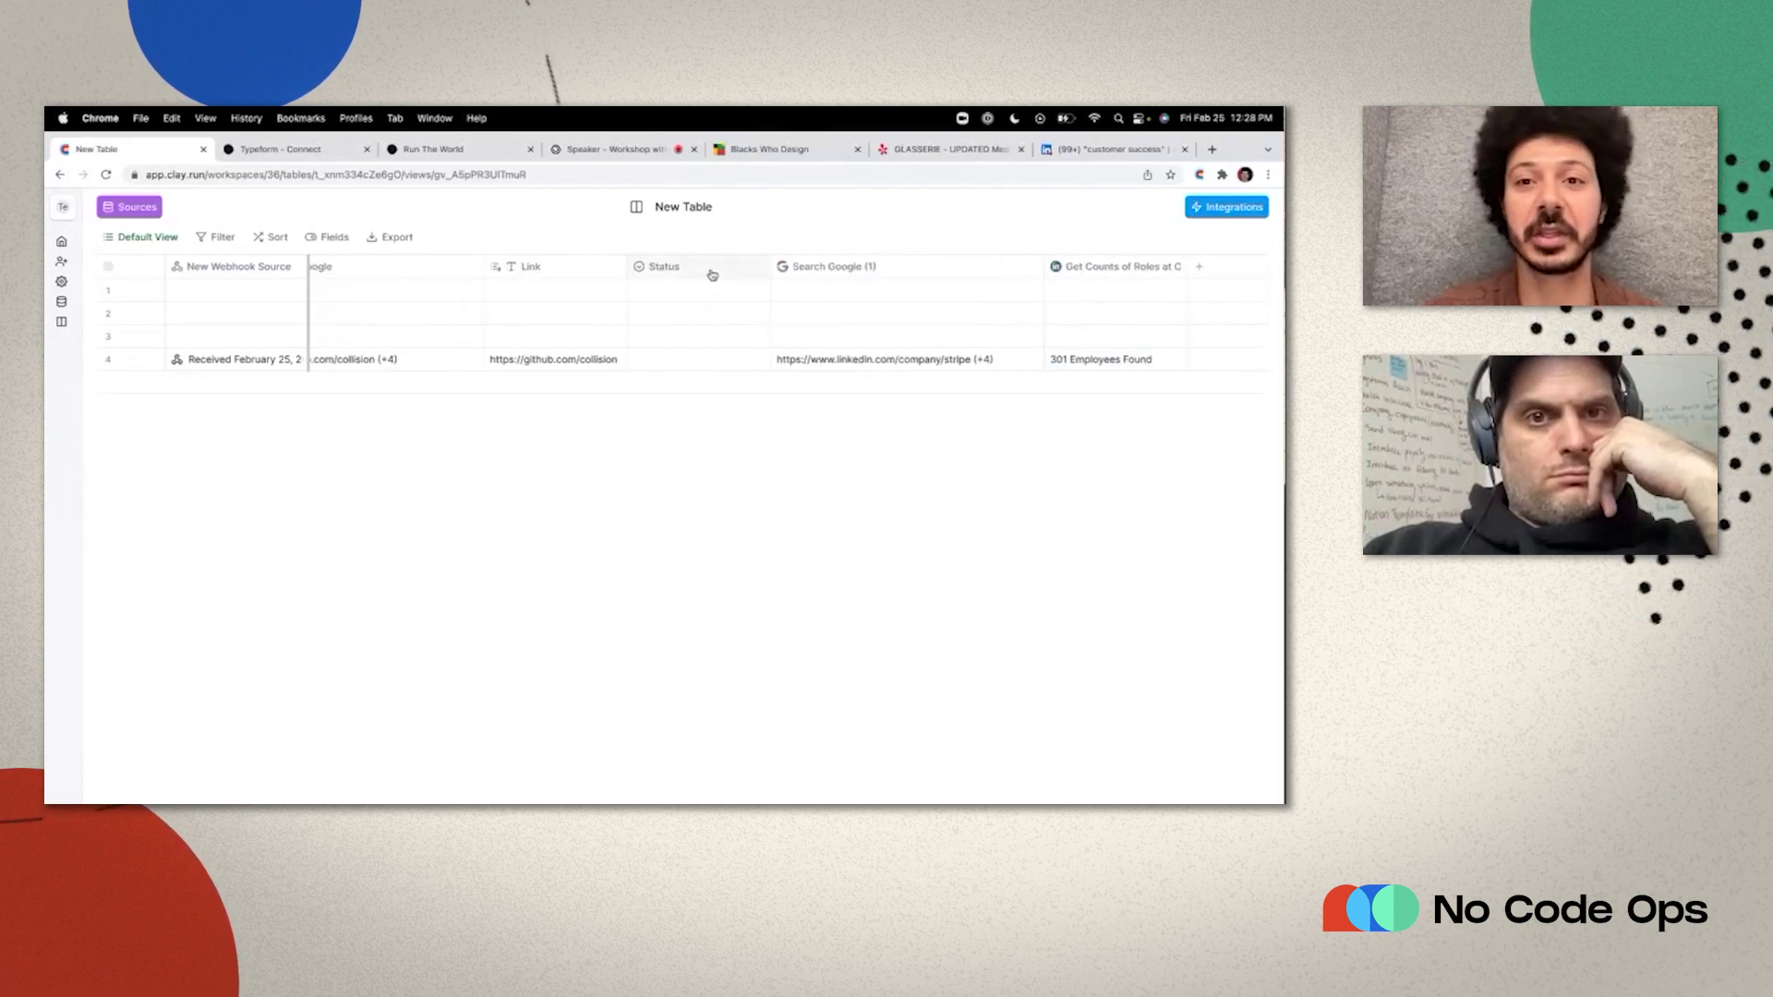
pyautogui.moveTo(712, 275); pyautogui.dragTo(1062, 272)
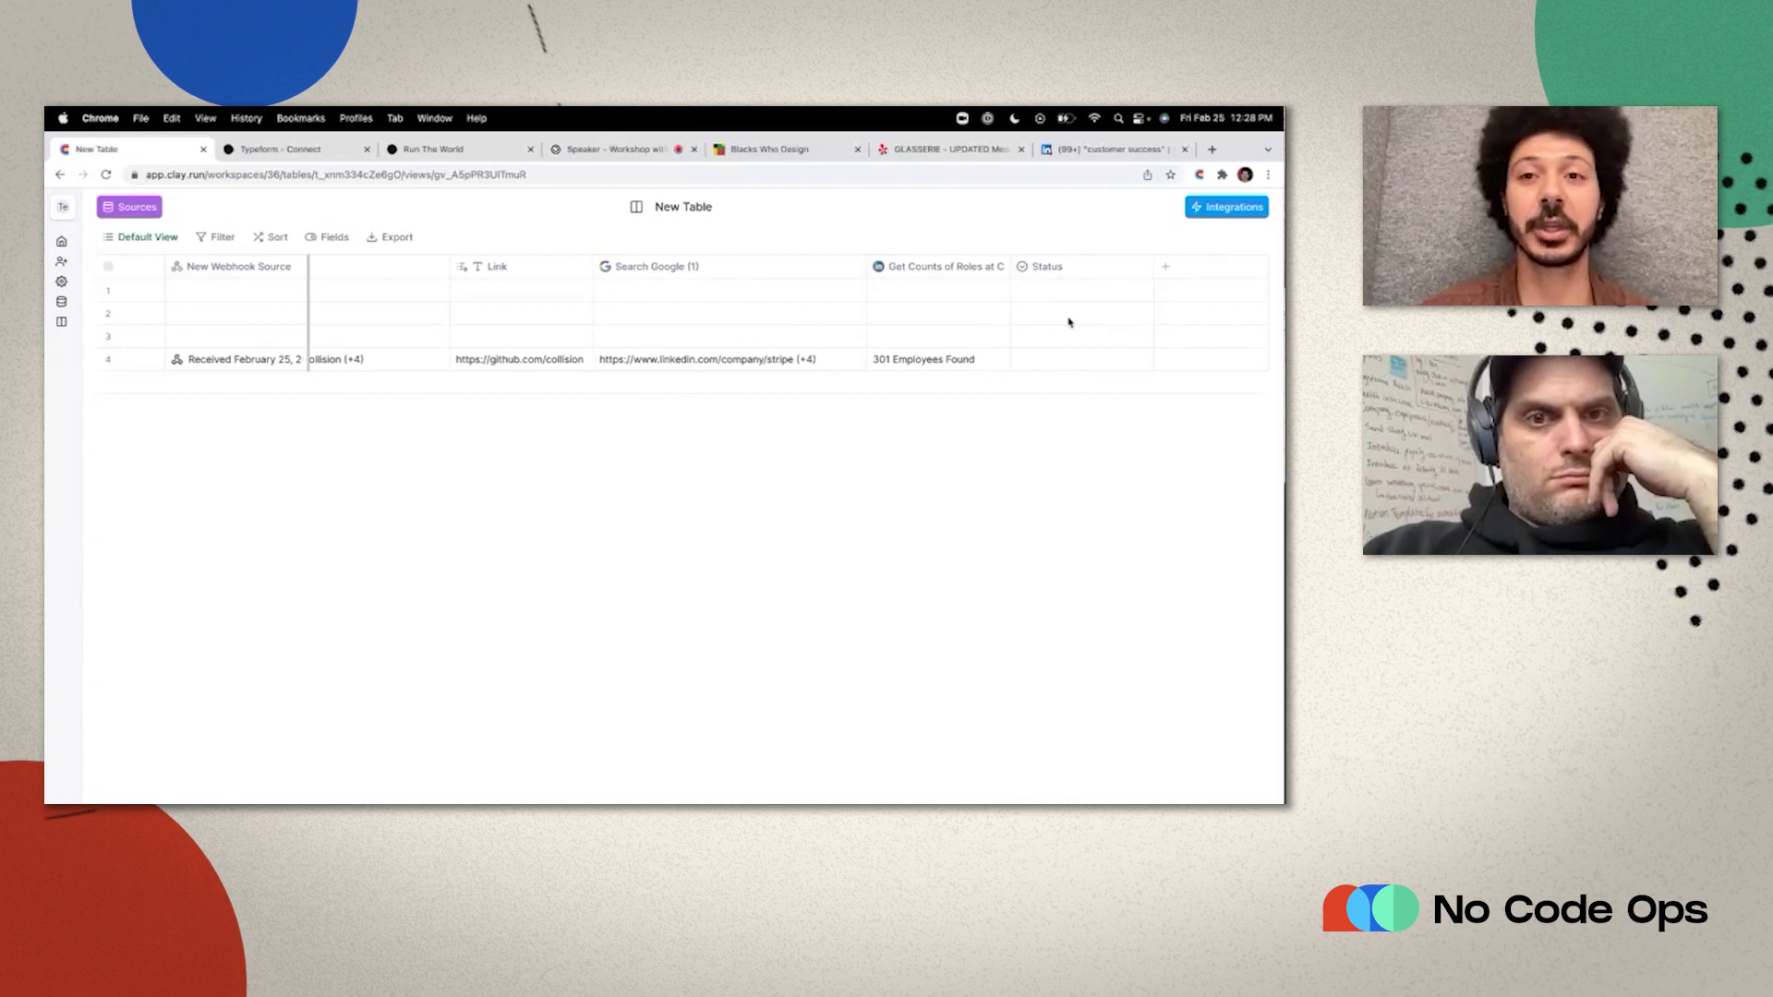
pyautogui.doubleClick(1078, 367)
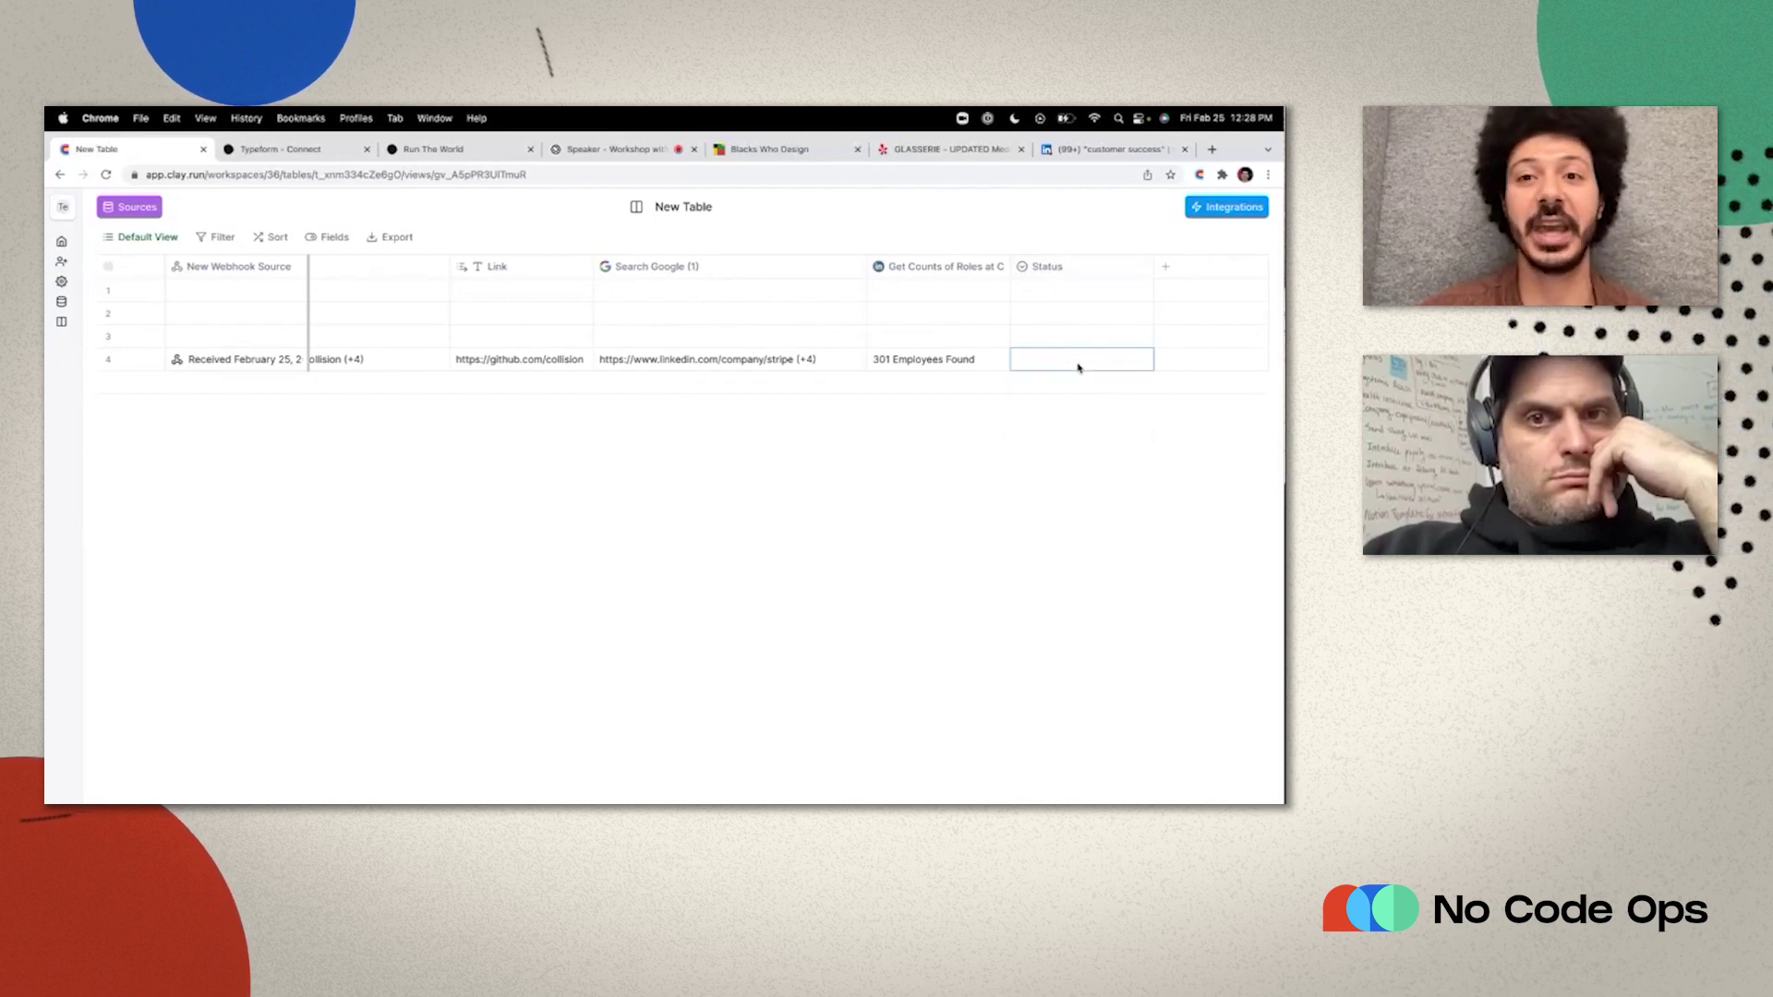
pyautogui.click(967, 443)
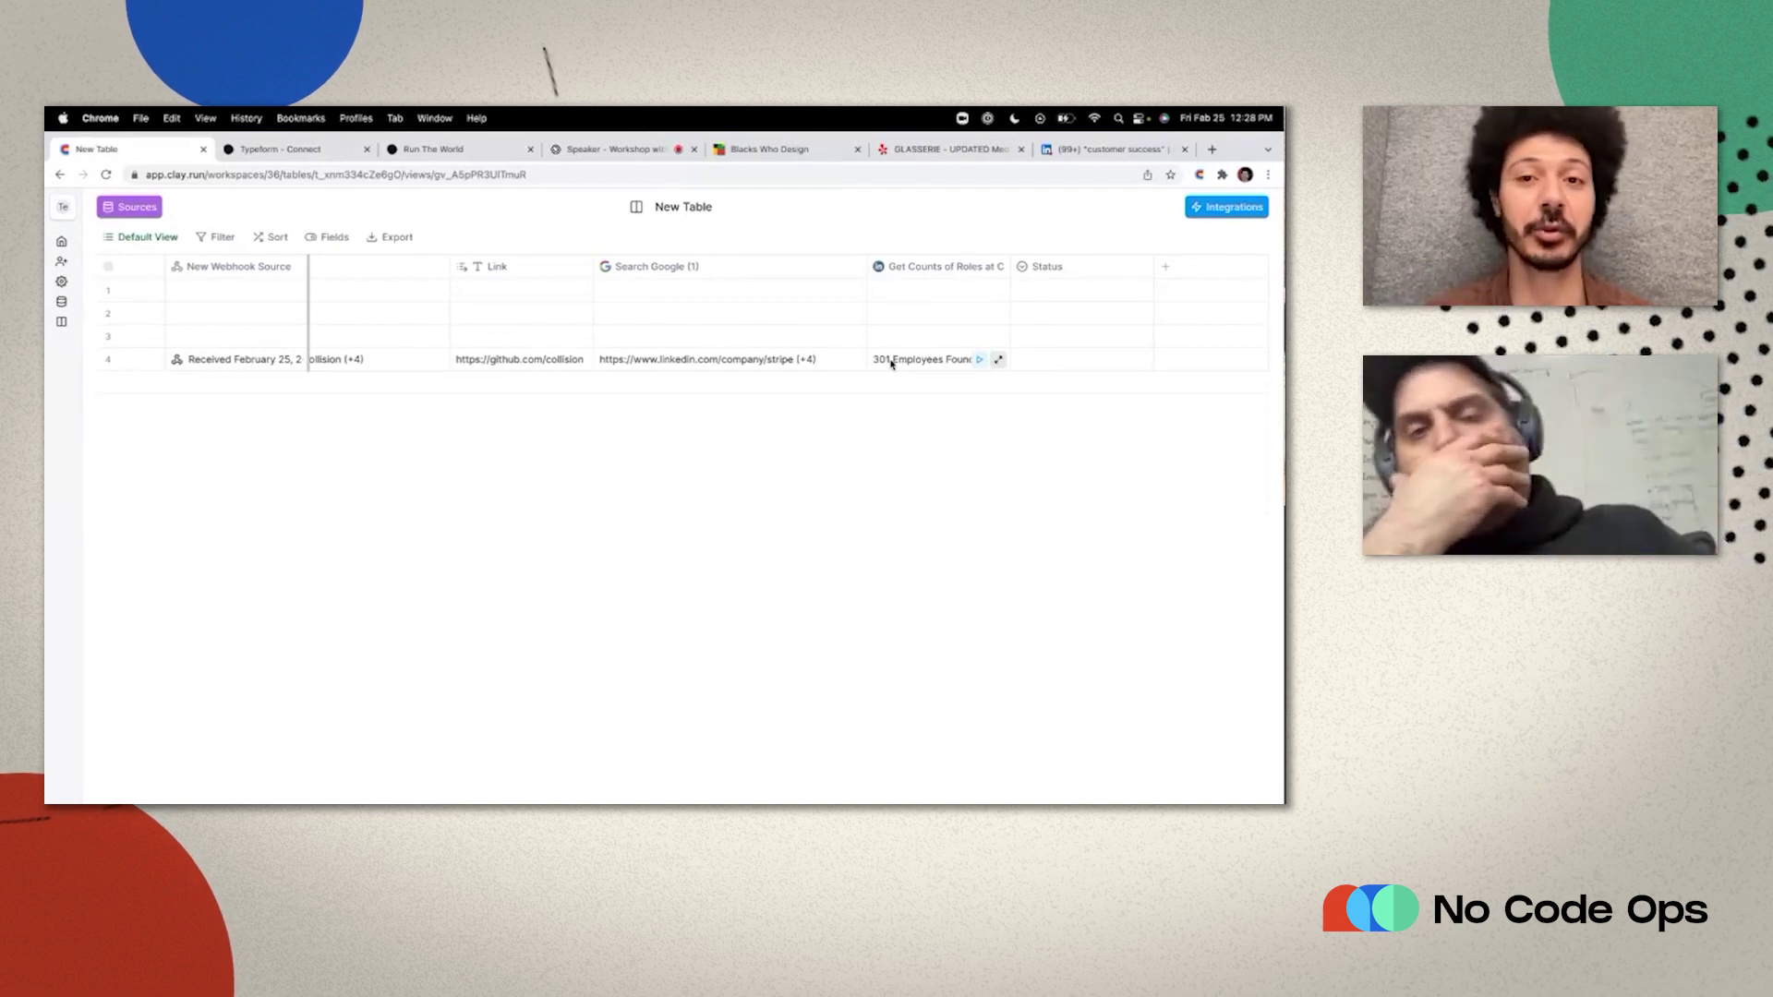
pyautogui.click(1039, 267)
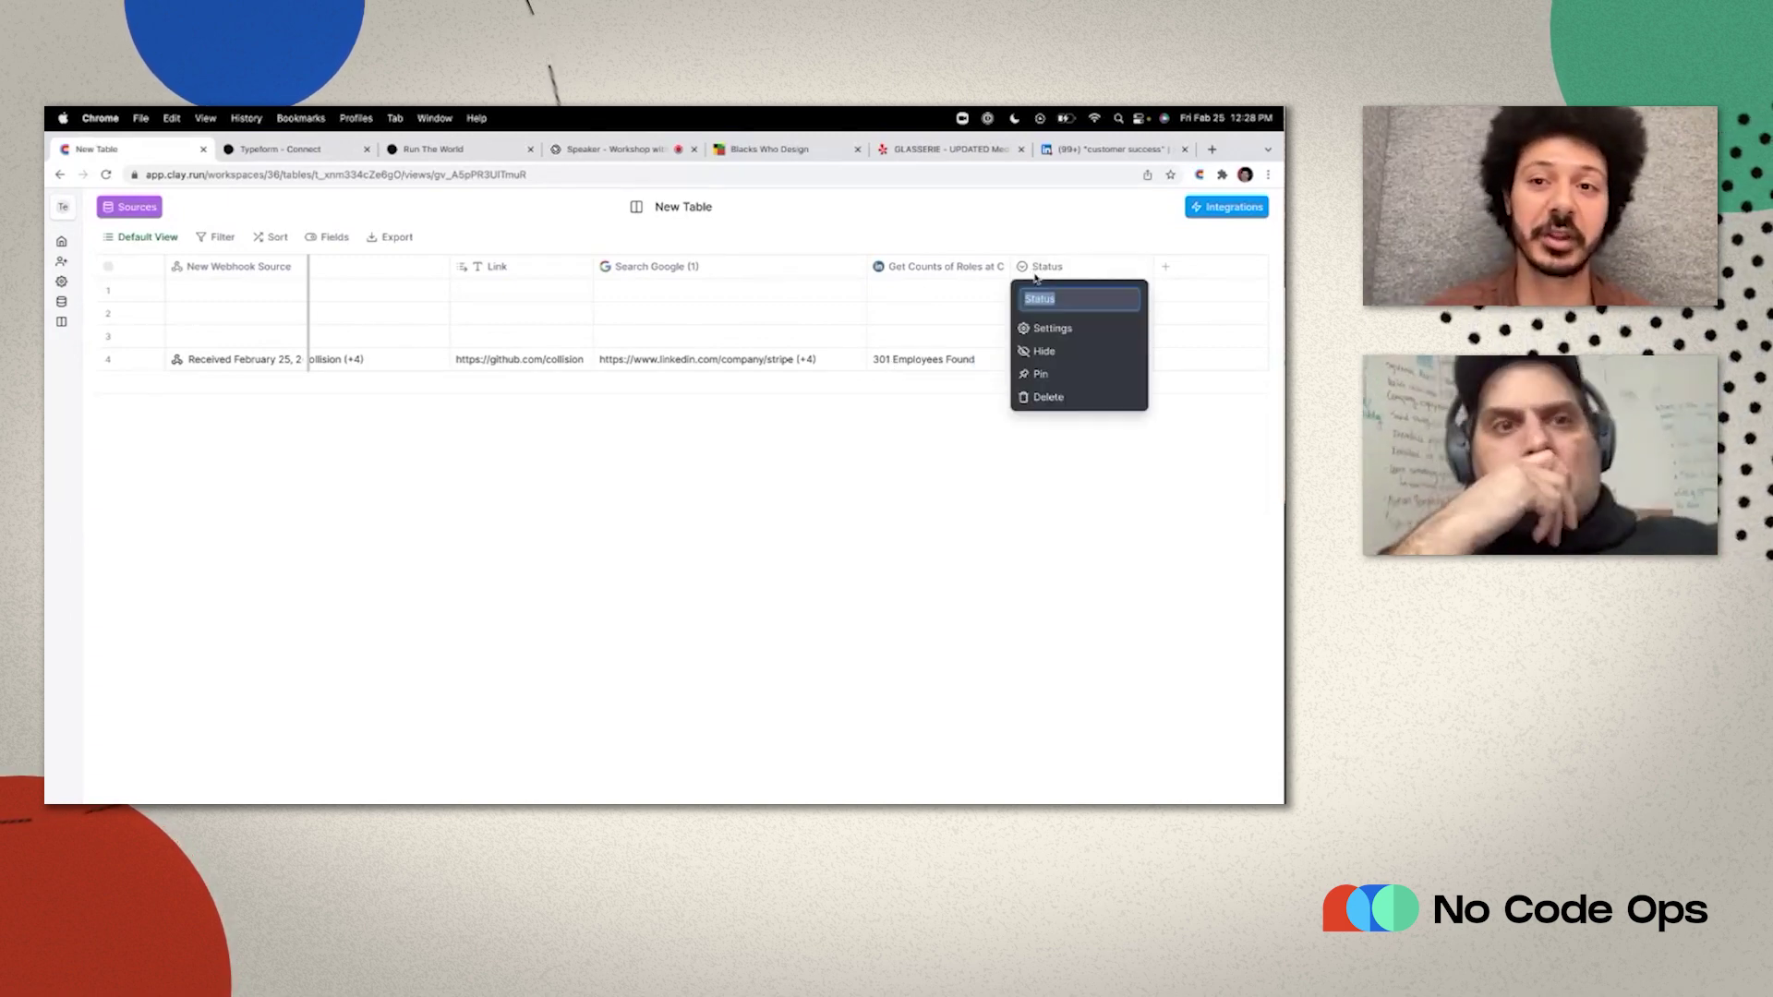
pyautogui.click(1051, 328)
pyautogui.click(1091, 487)
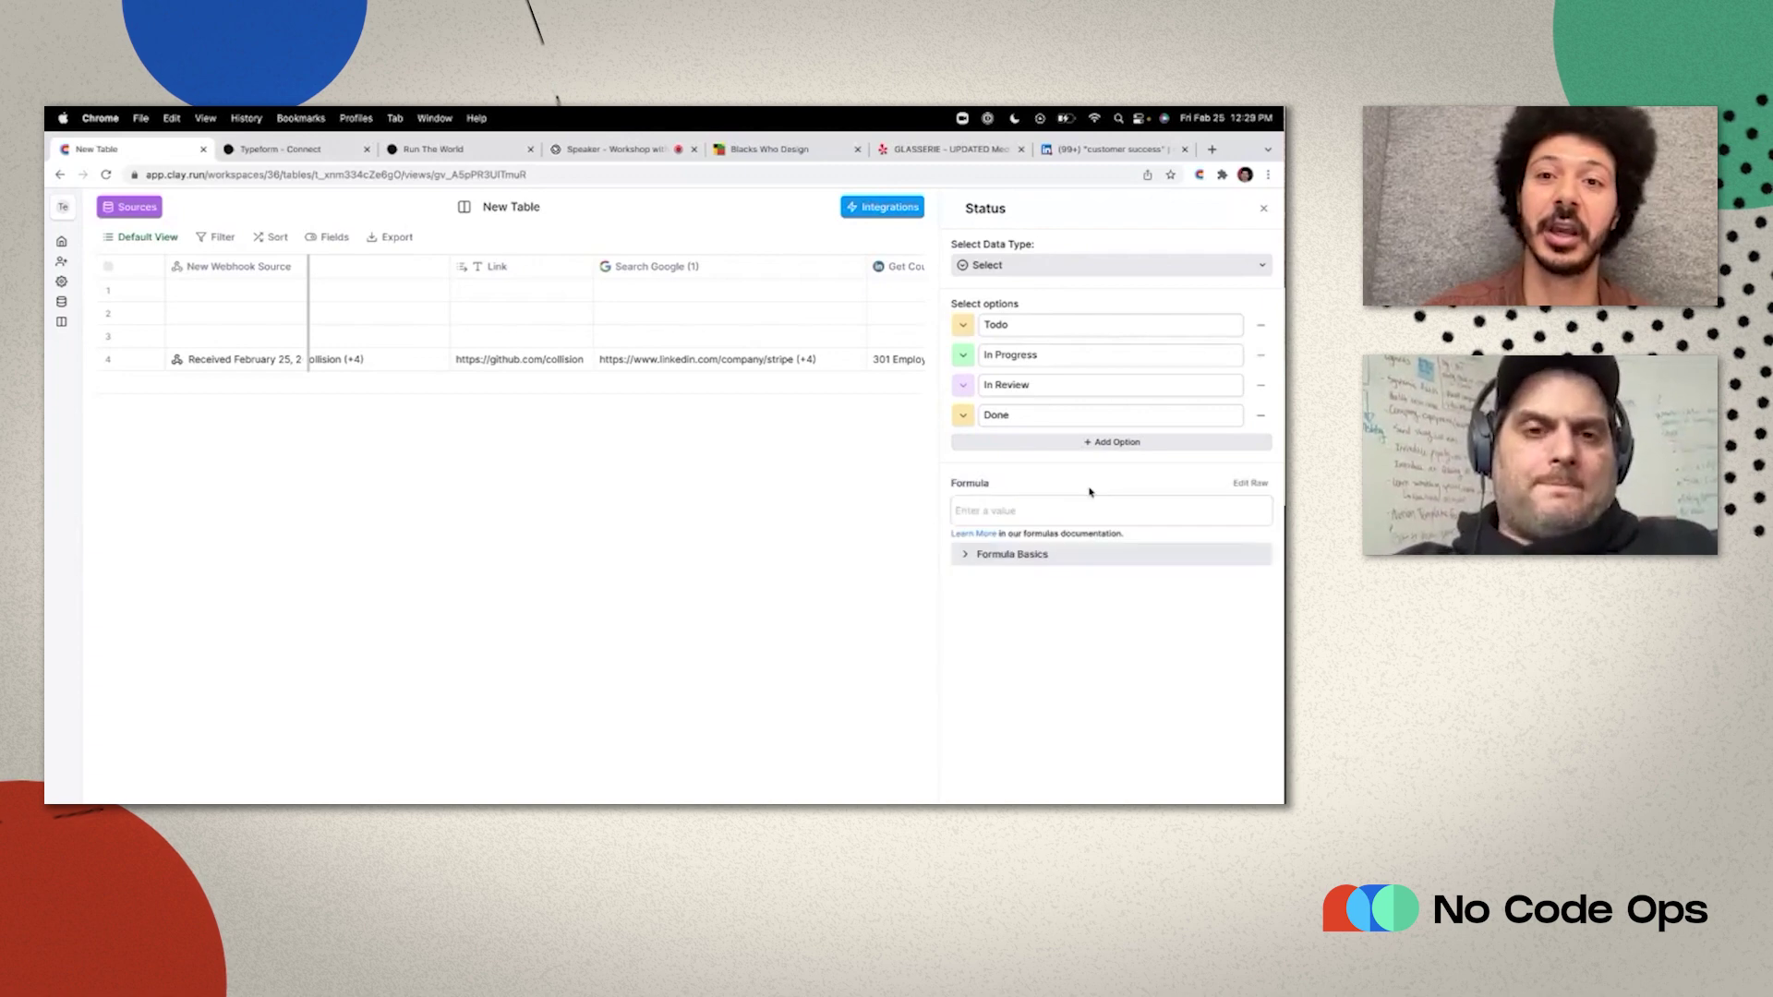
pyautogui.click(1018, 510)
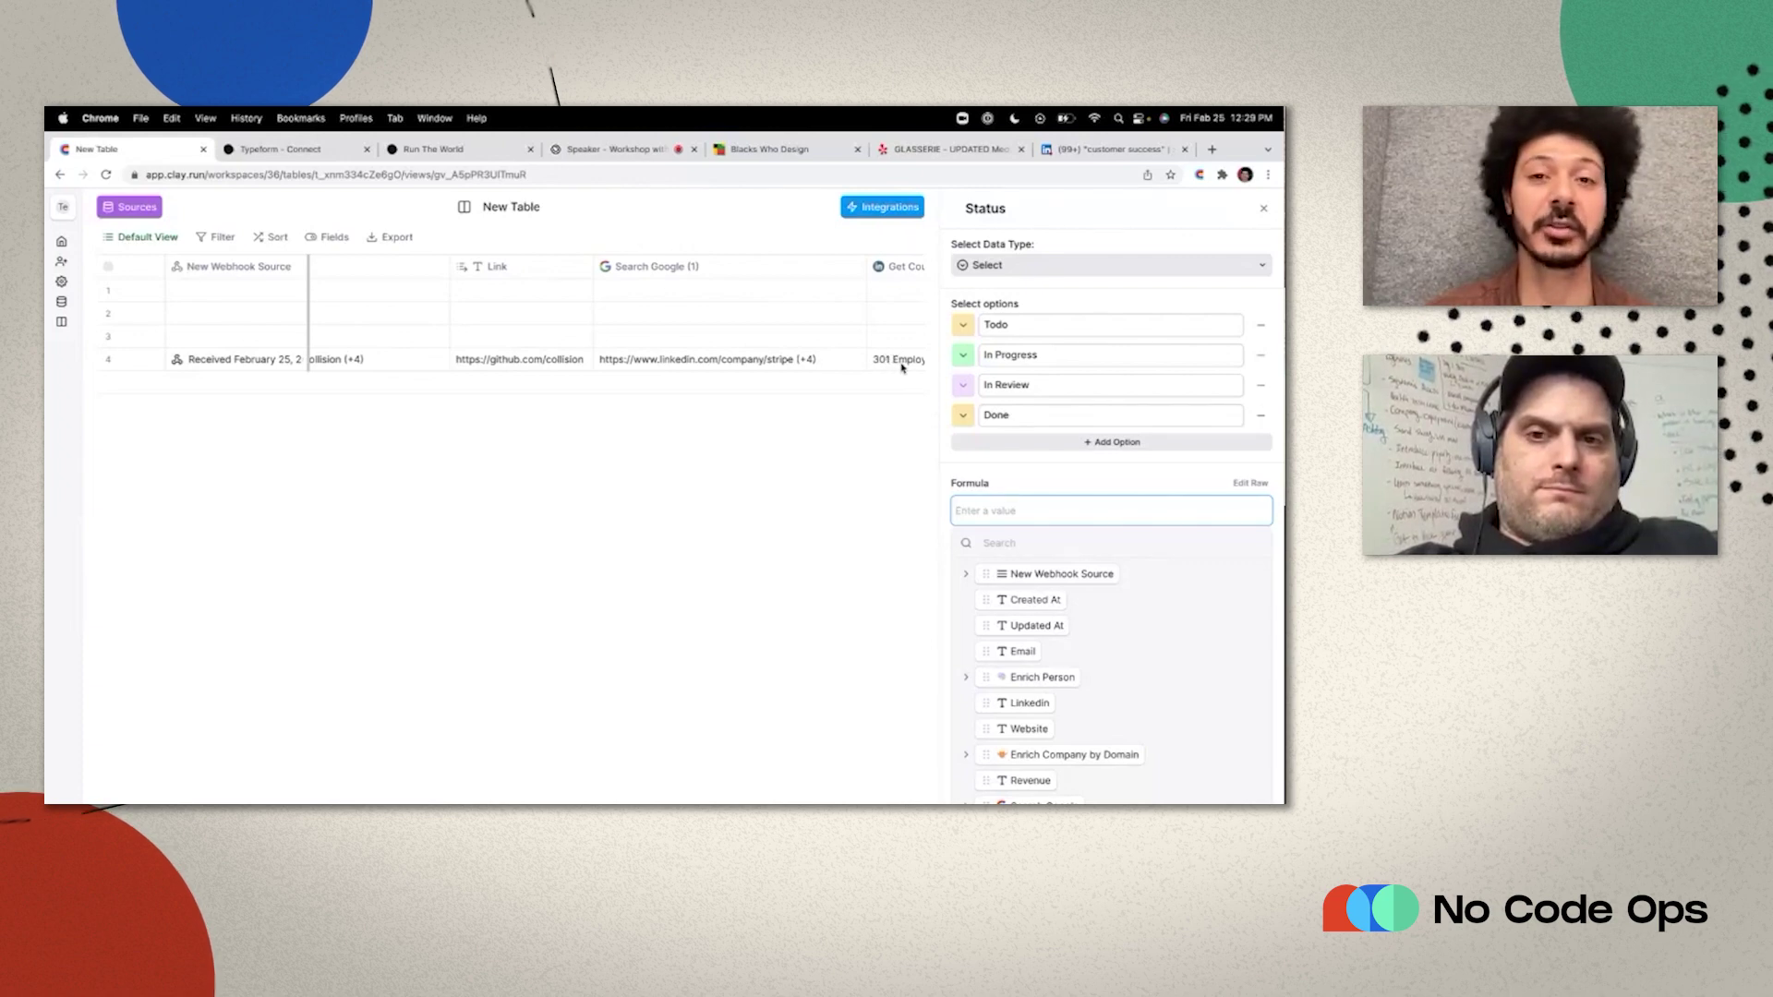
pyautogui.click(1265, 210)
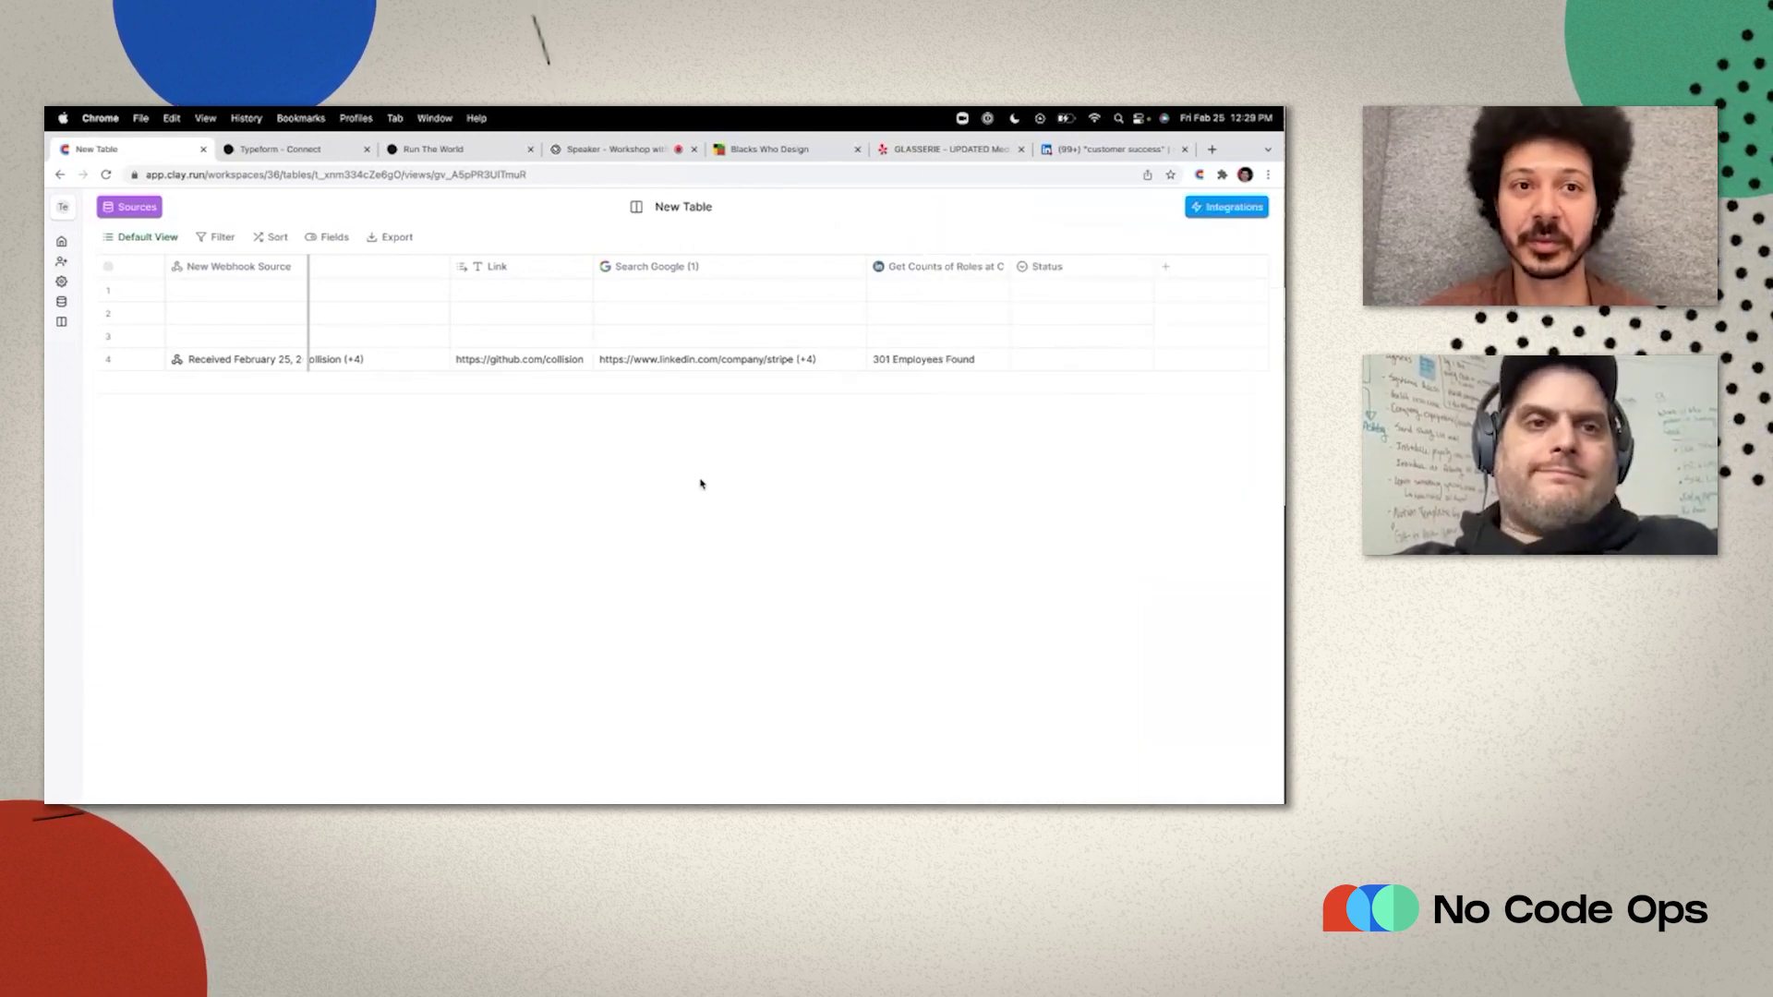
pyautogui.hscroll(-10, 487, 435)
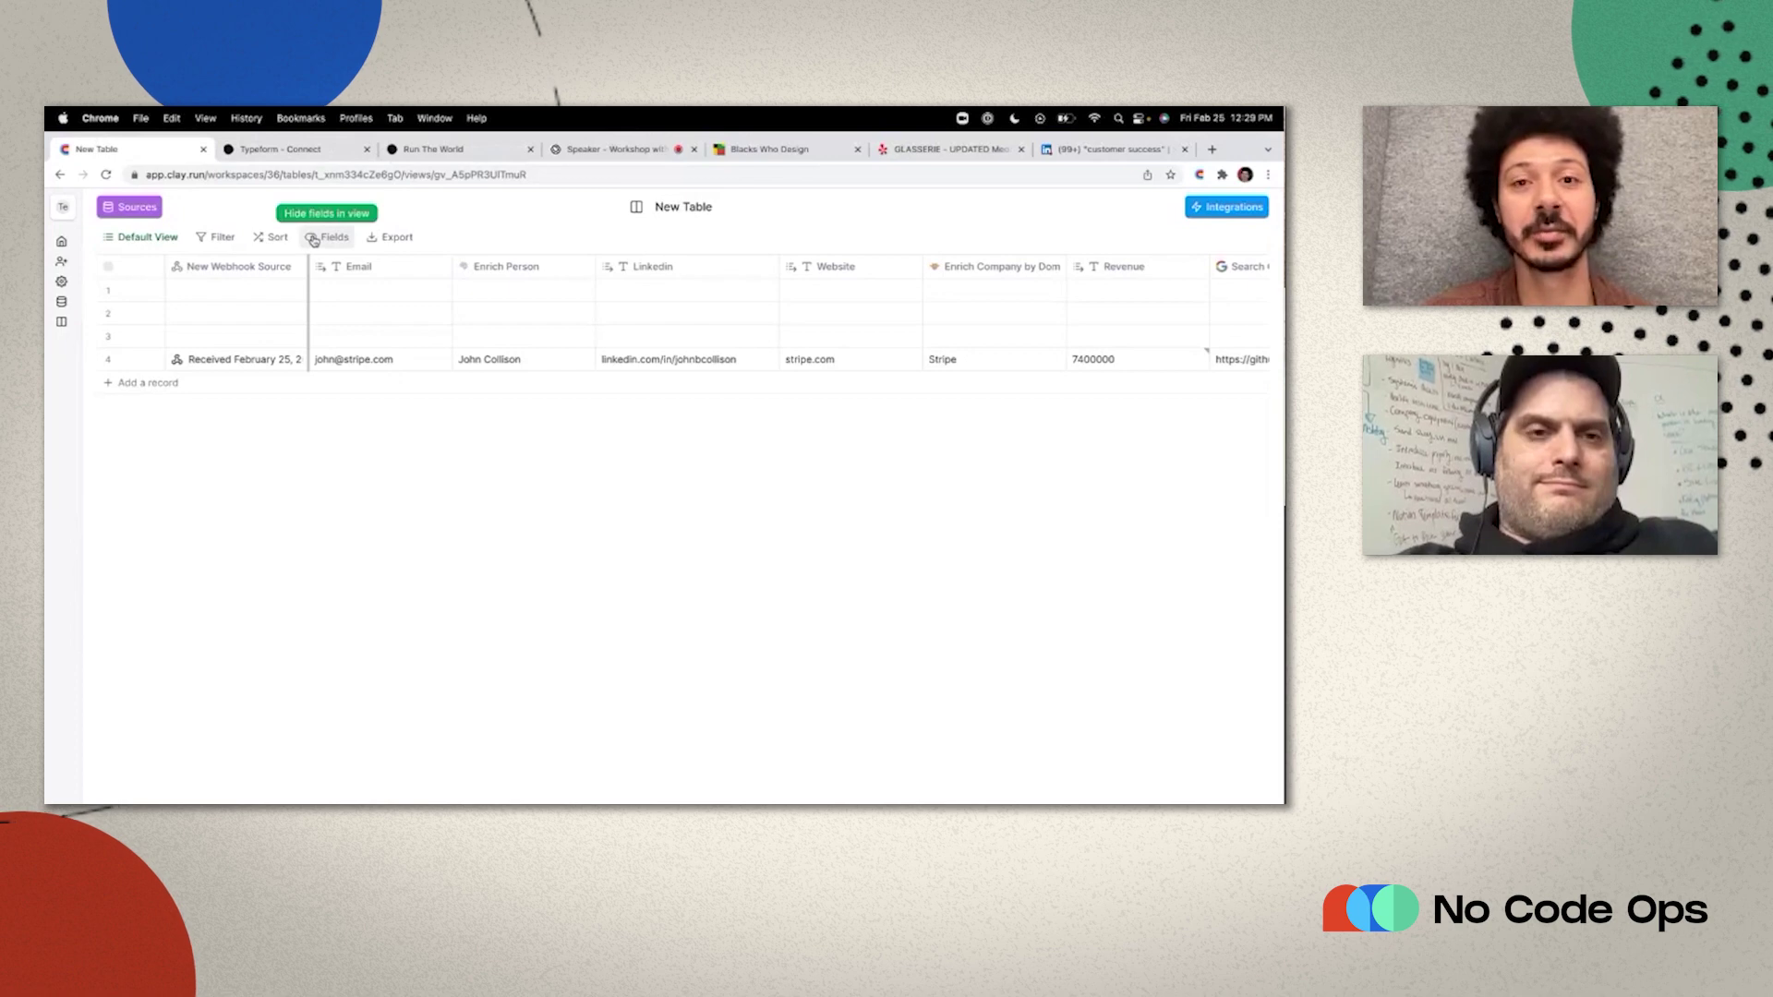
pyautogui.click(282, 149)
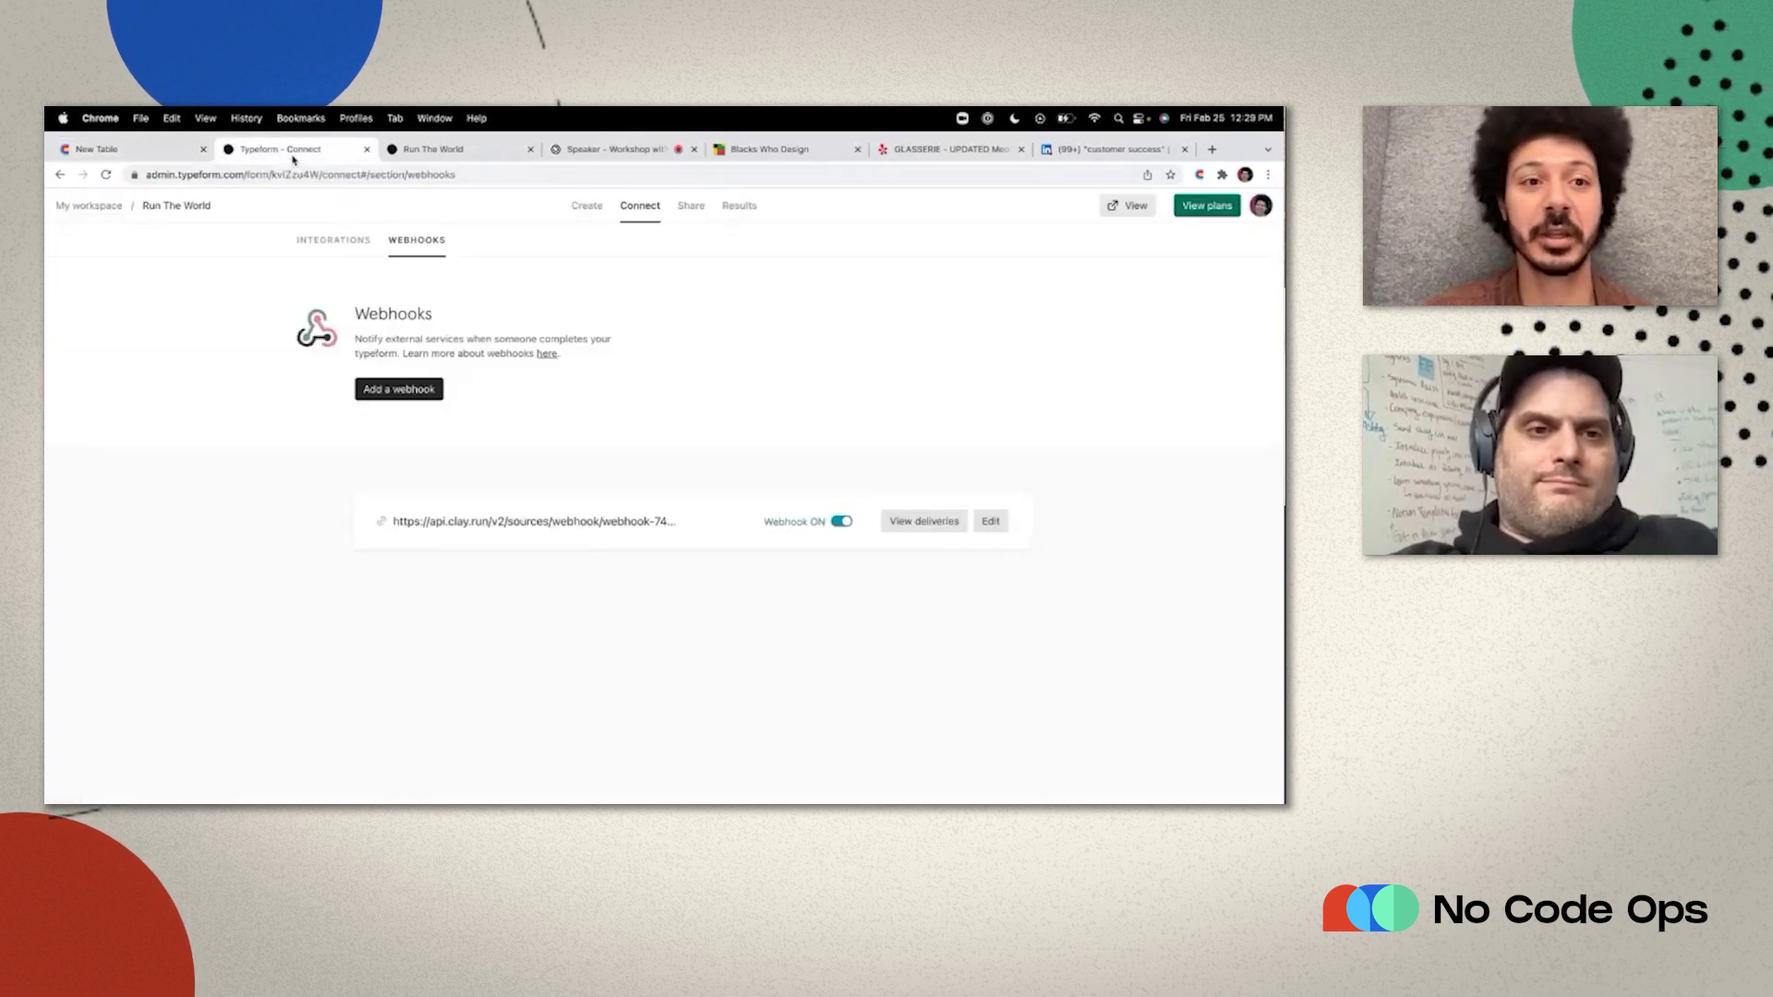
# Close the old form preview and return to the Typeform webhooks page.
pyautogui.click(411, 153)
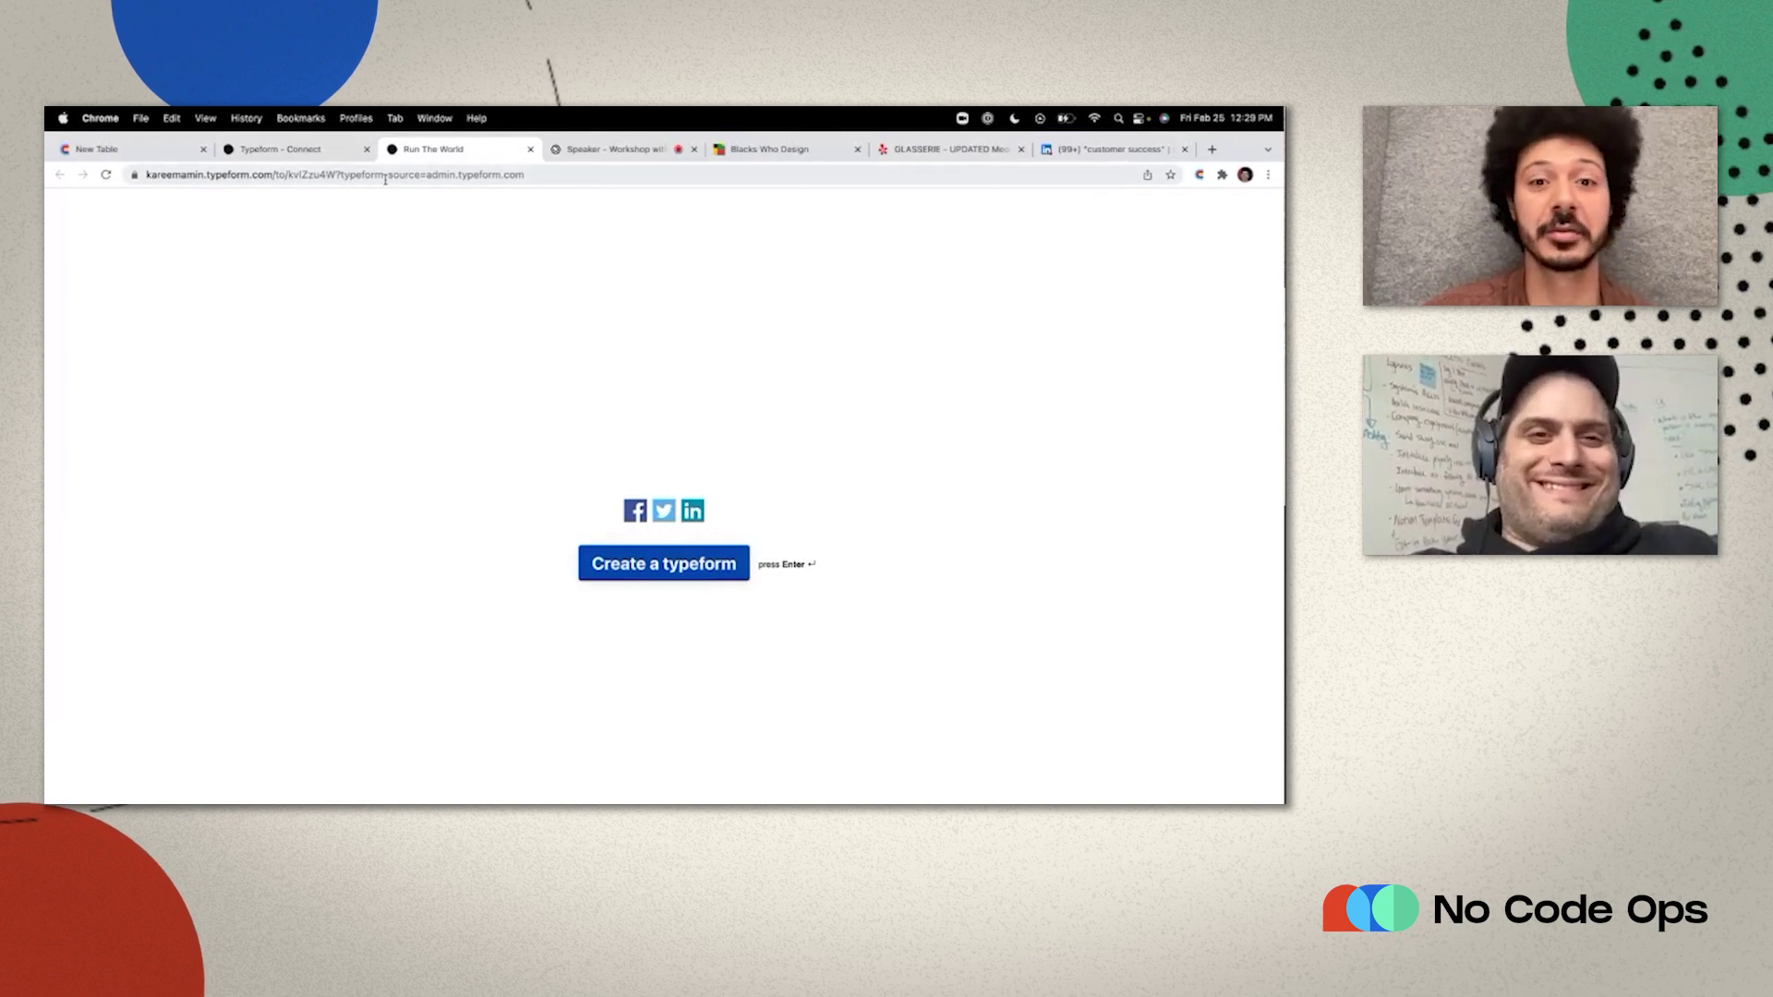
pyautogui.click(530, 153)
pyautogui.click(349, 156)
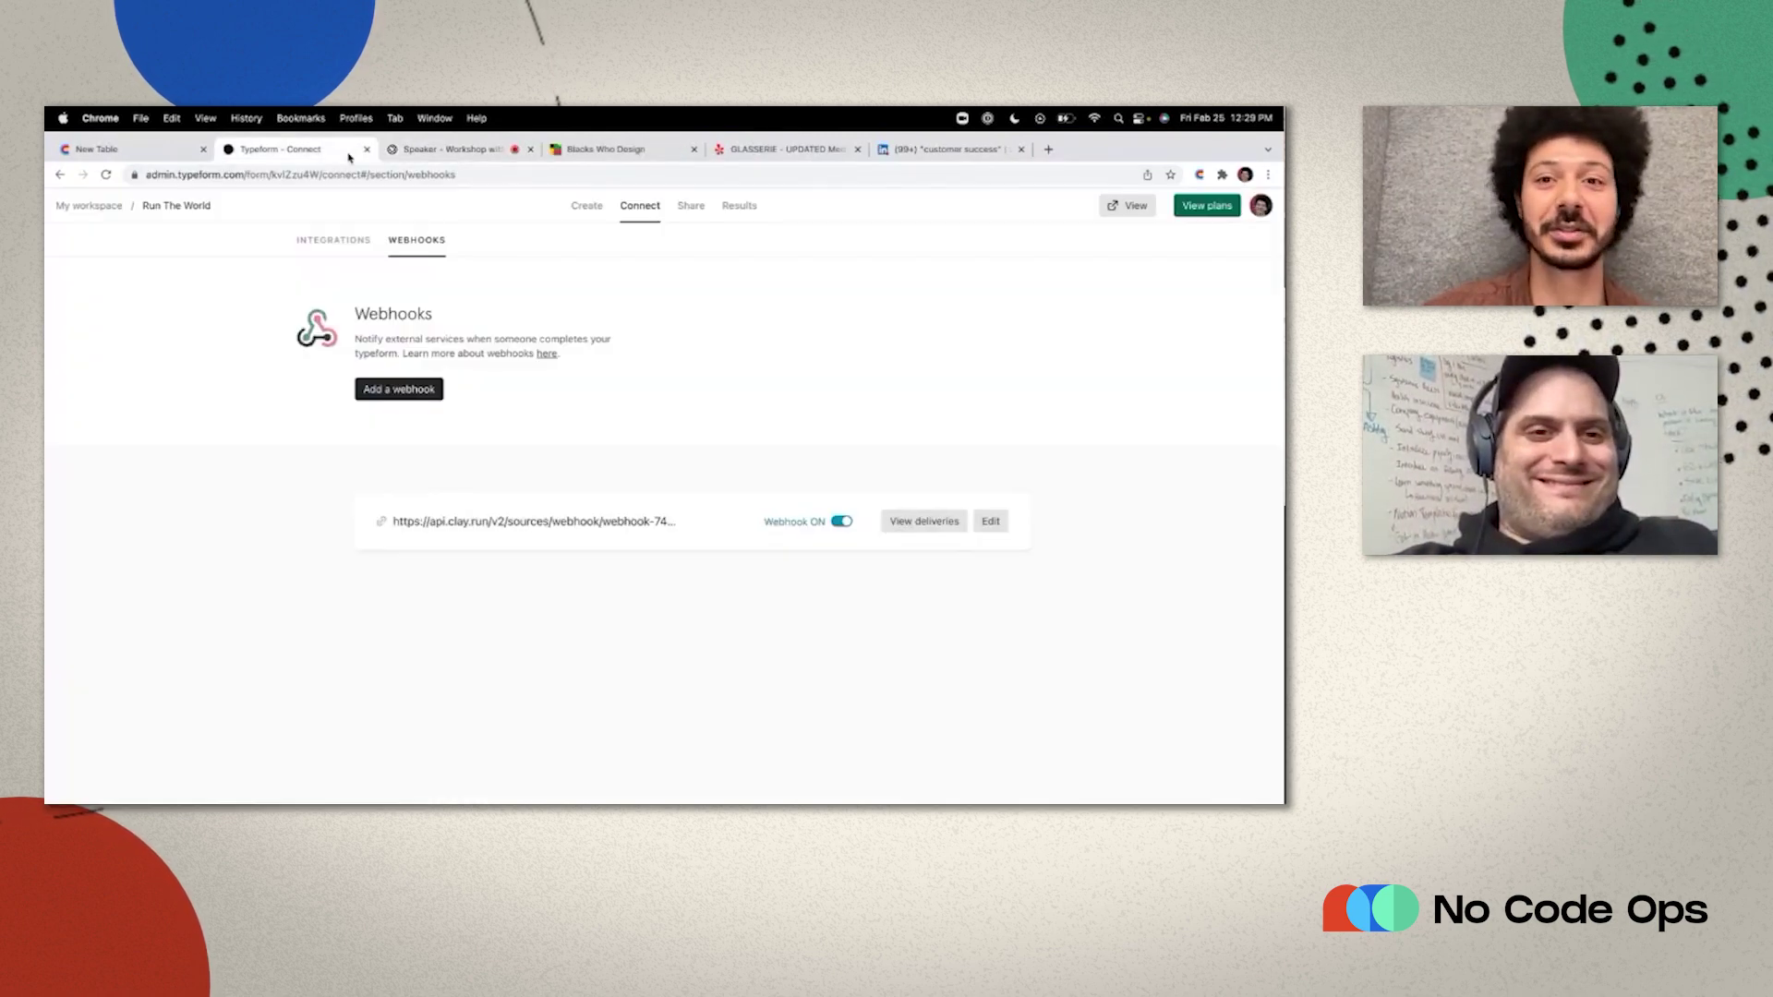
# Submit a test email address in the live form and confirm it arrives in Clay.
pyautogui.click(1128, 209)
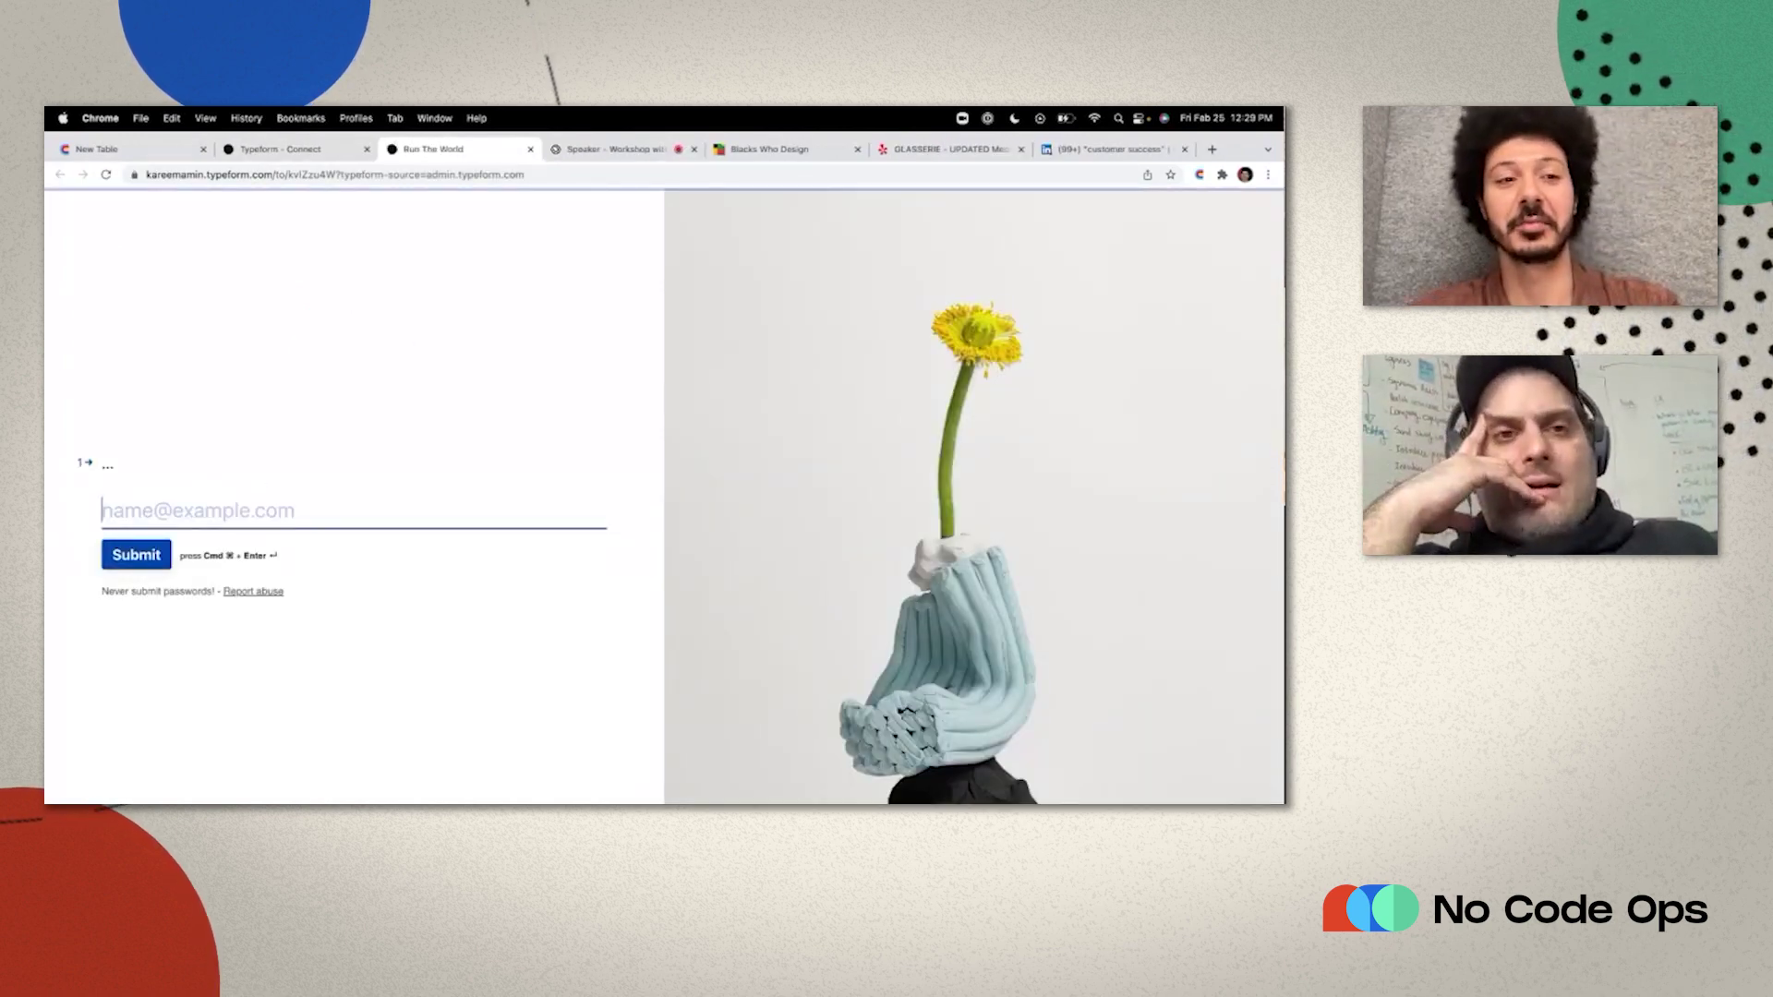
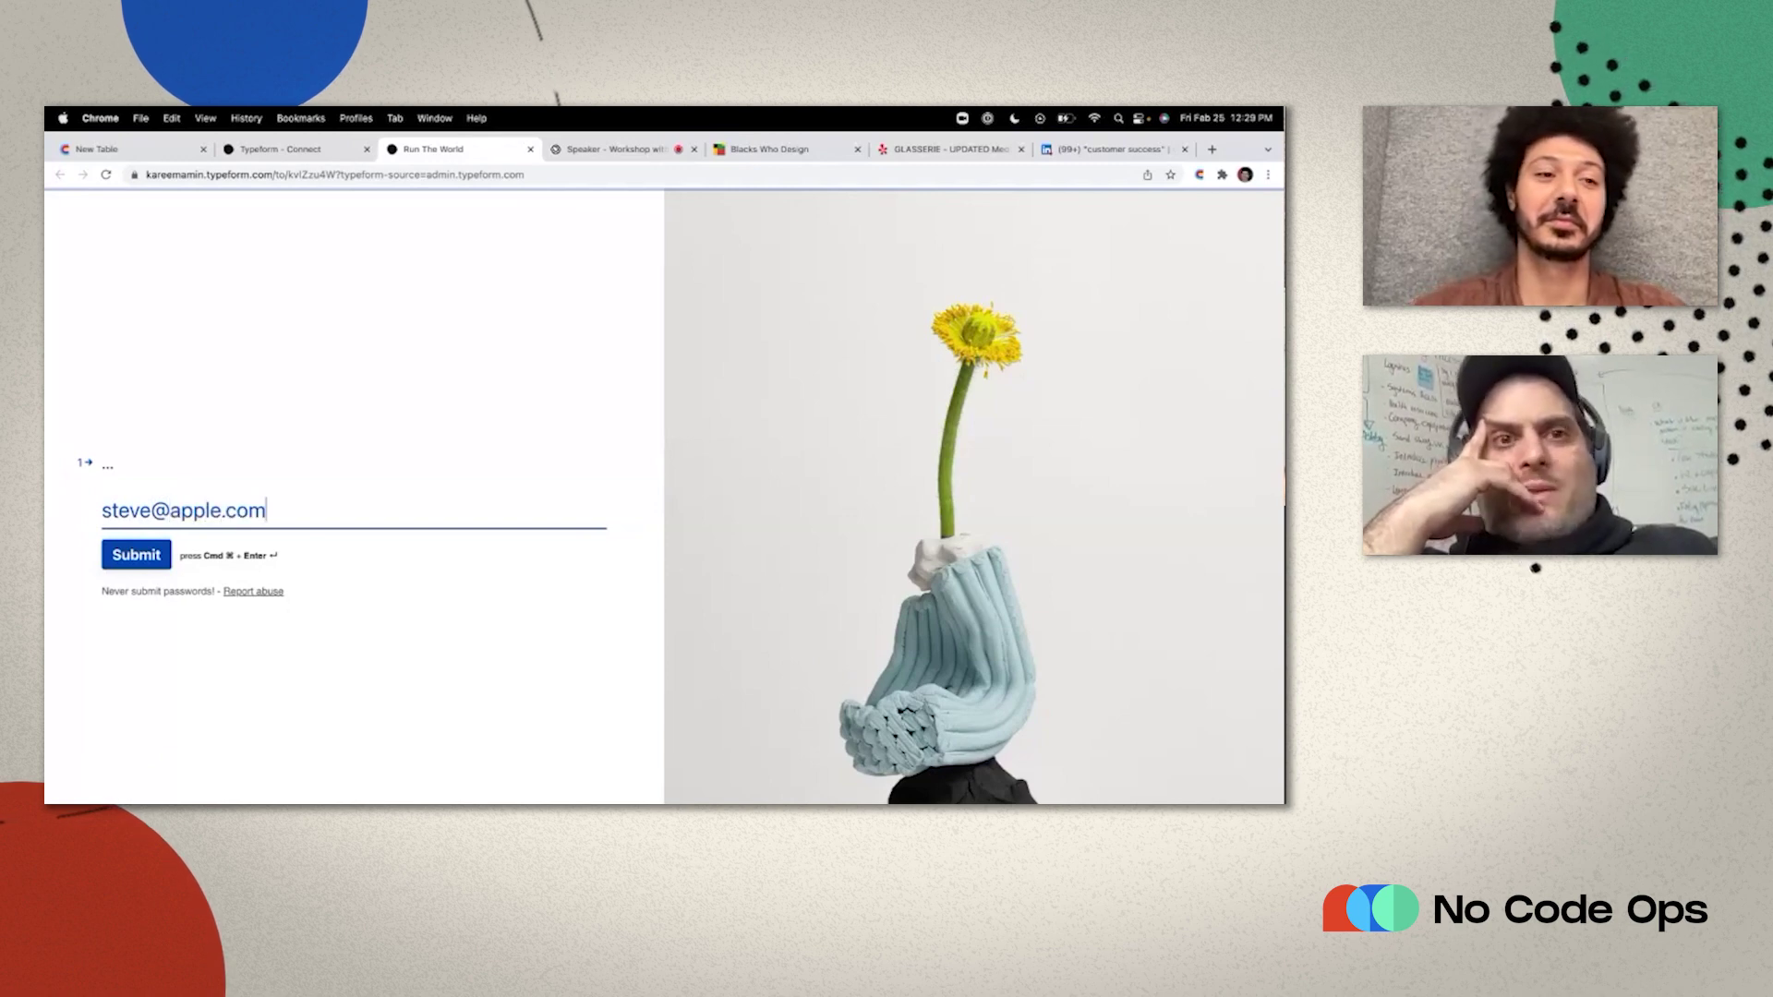
pyautogui.press('super+Return')
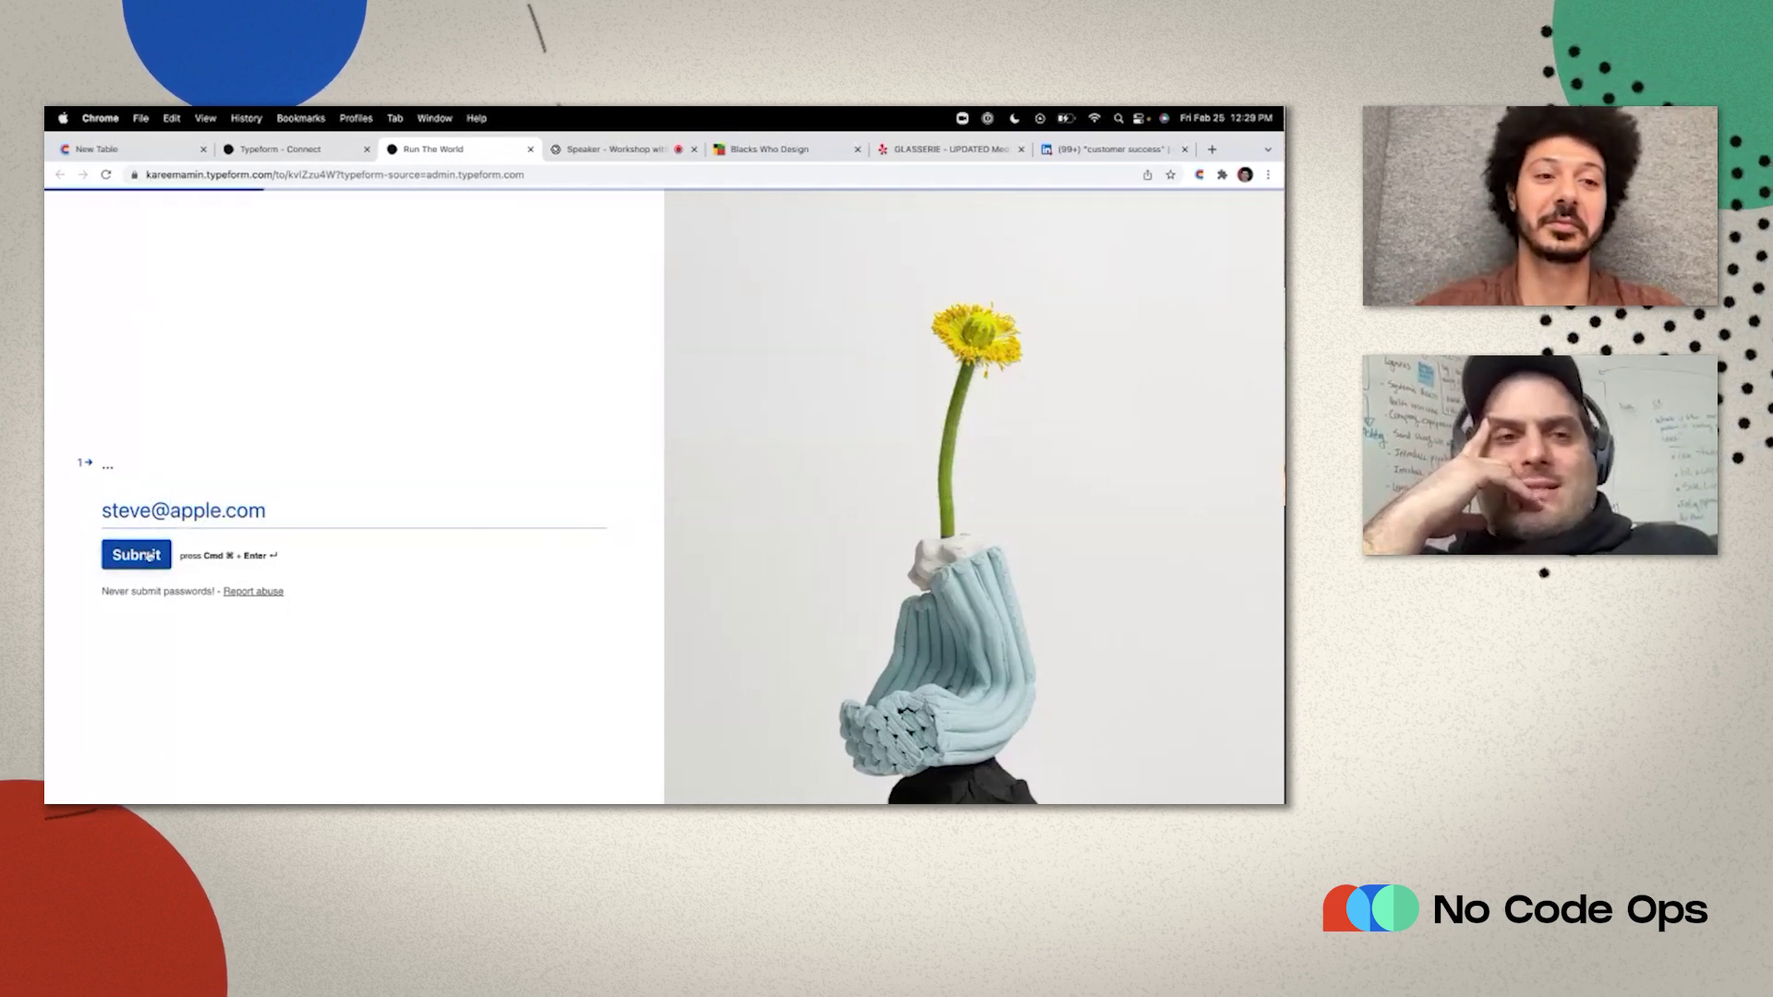
pyautogui.press('super+1')
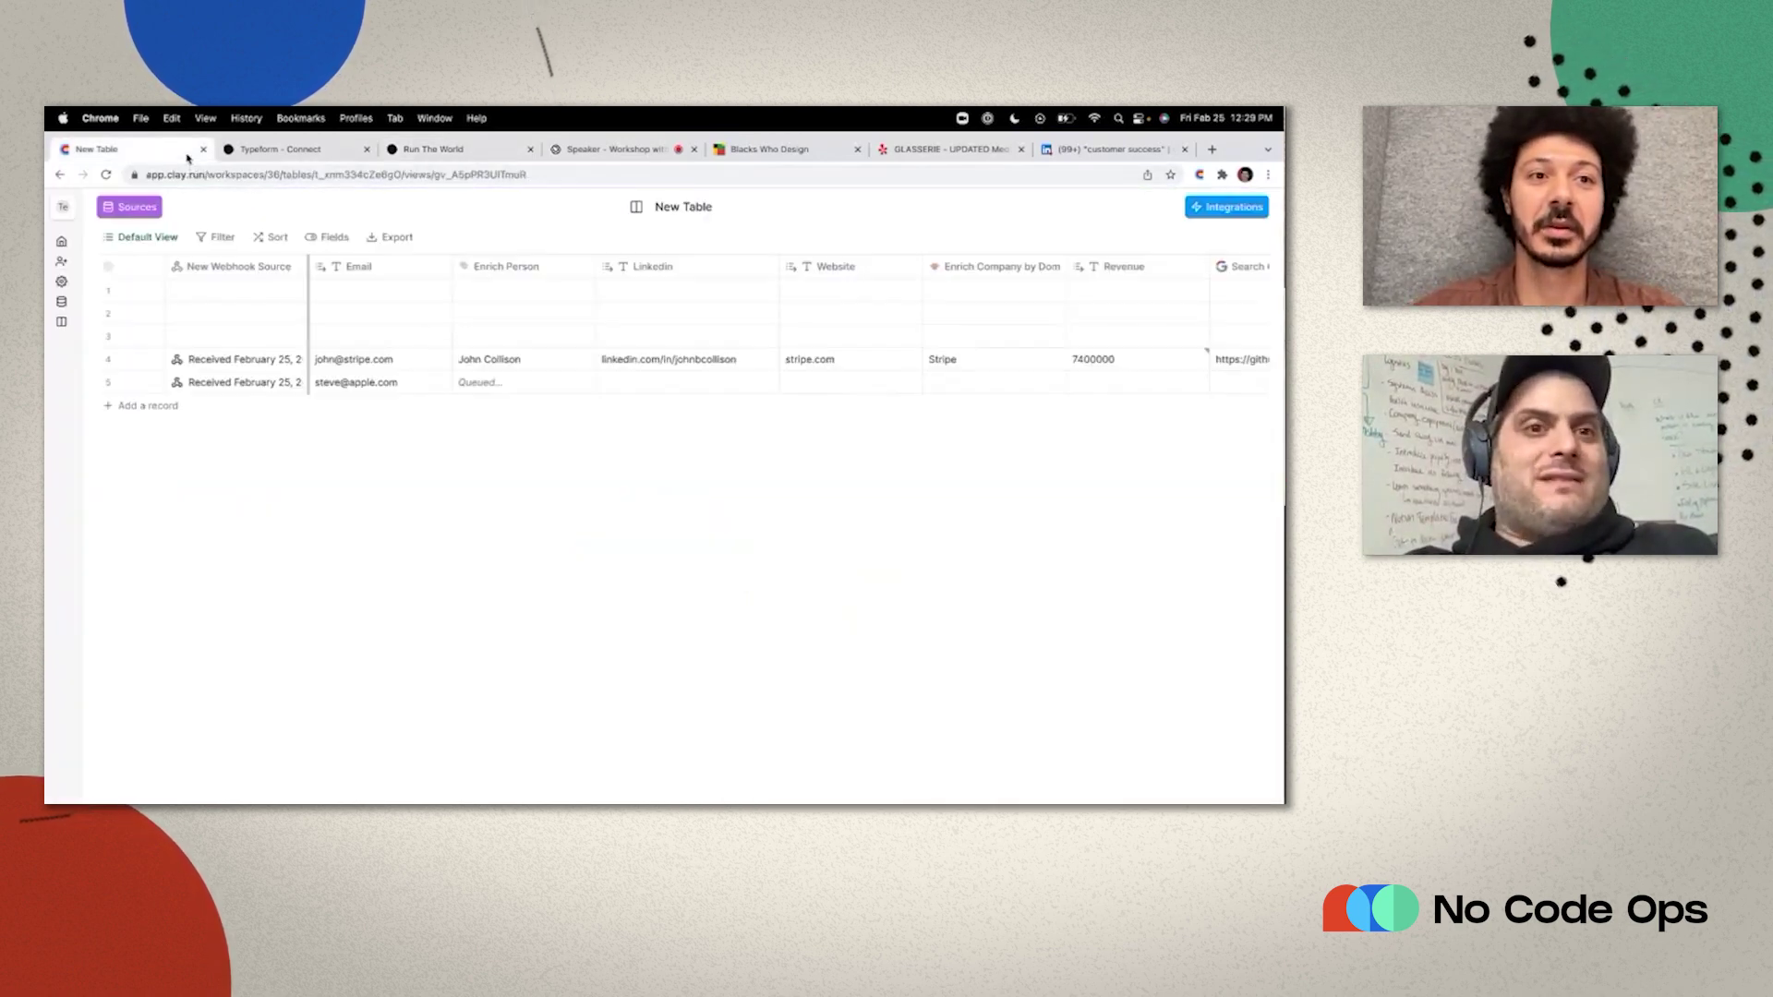
pyautogui.click(286, 150)
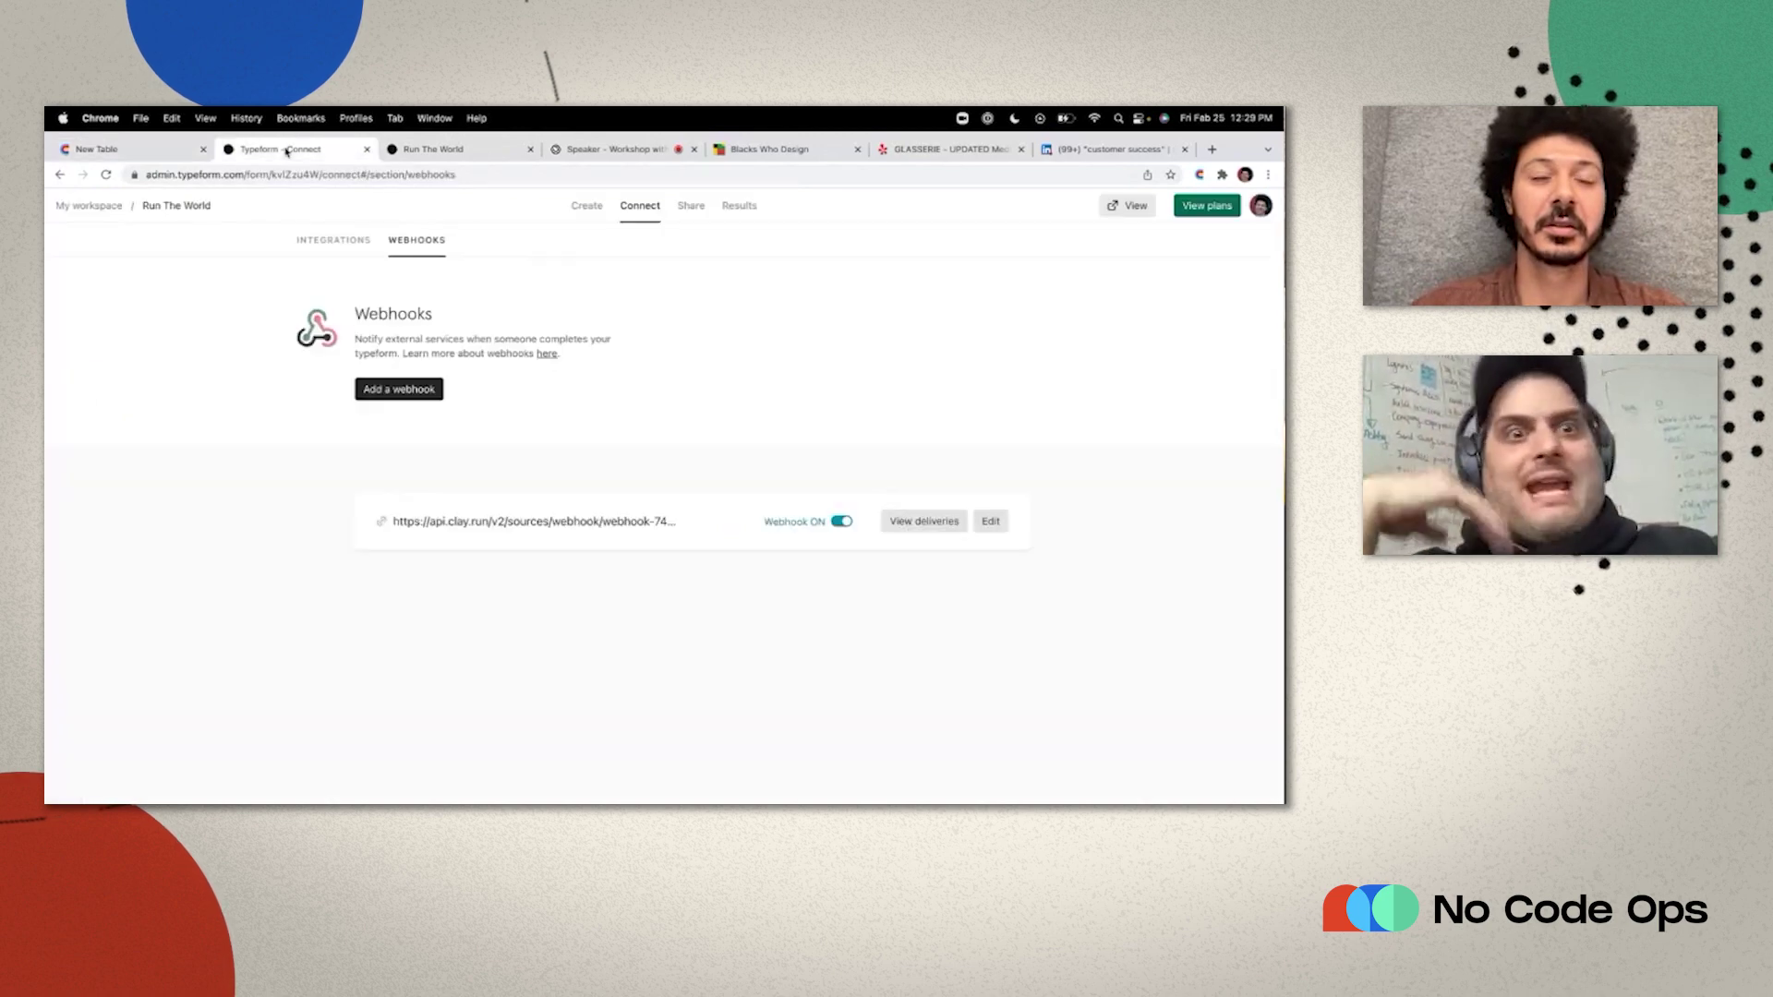